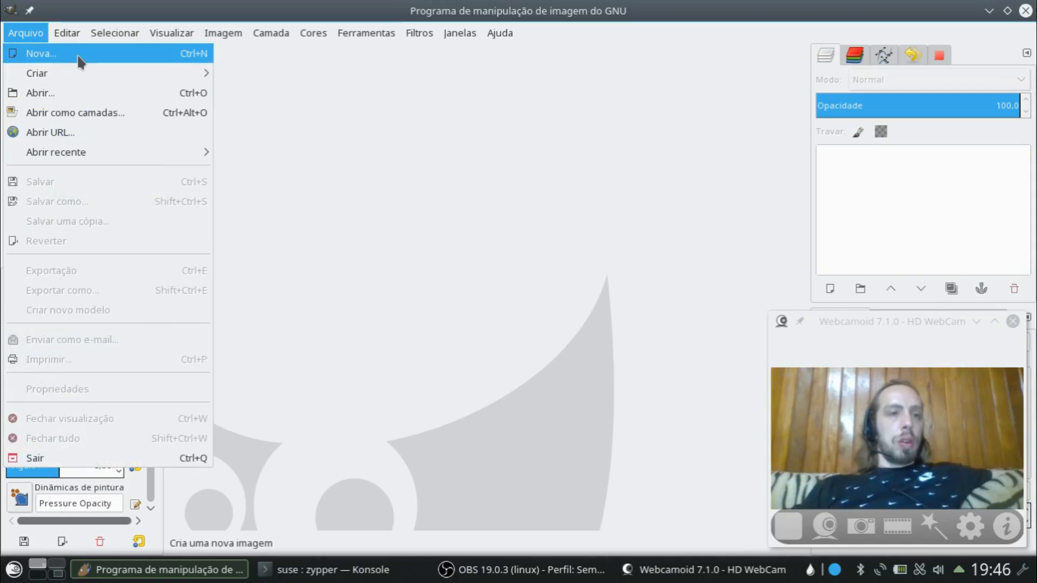
Step: Create a new blank image of 640 x 400 px
click(77, 56)
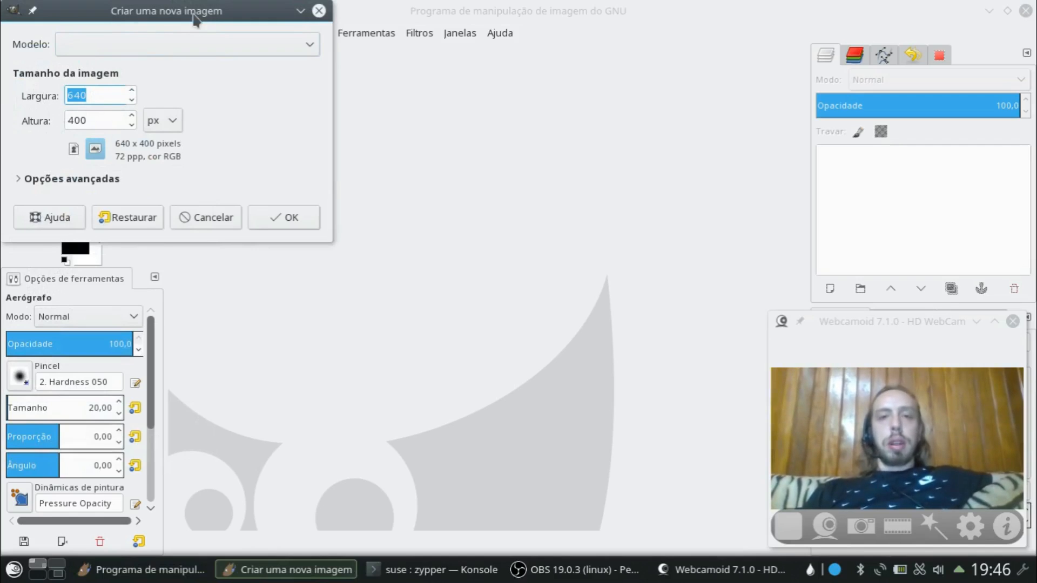
drag(193, 17, 389, 67)
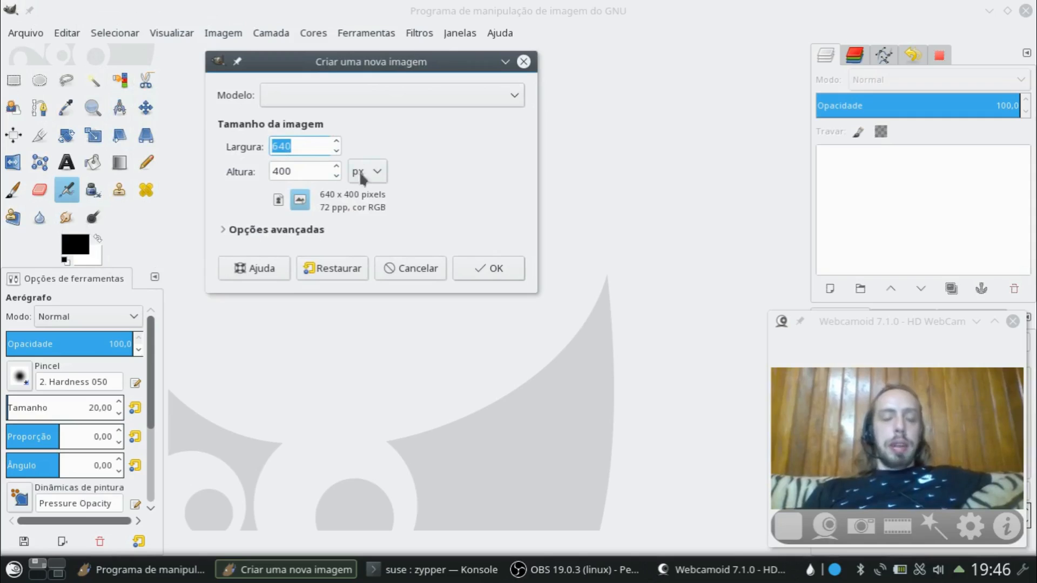
click(505, 266)
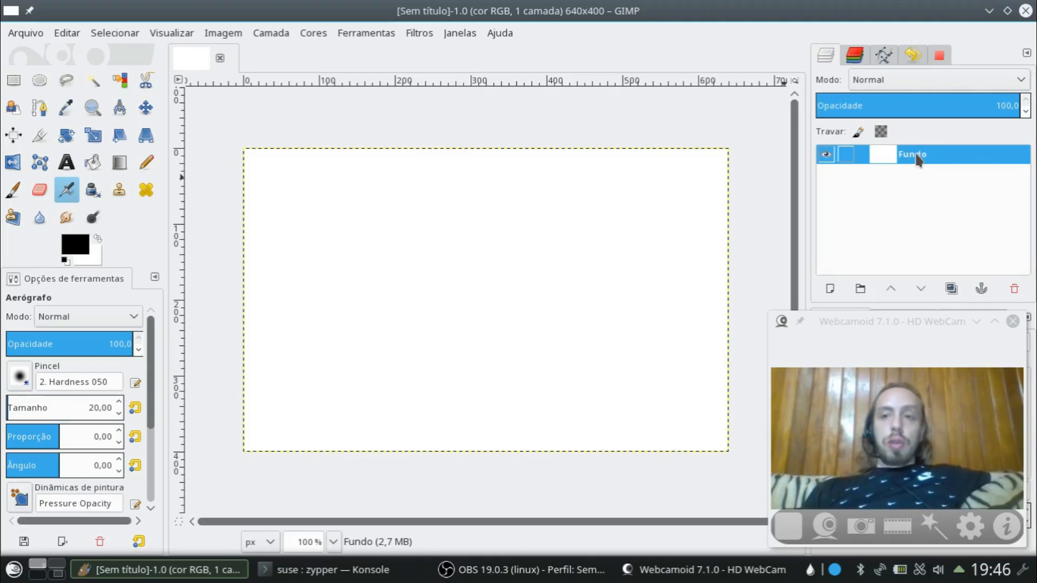
Step: Fill the background layer from its upper to its lower edge with the linear Abstract 3 gradient
click(116, 169)
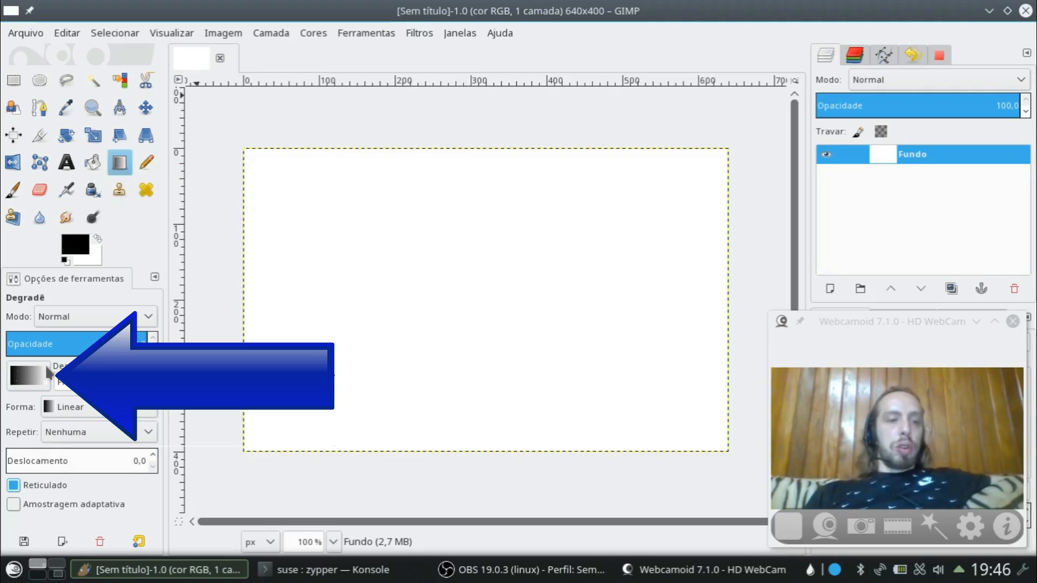
click(23, 373)
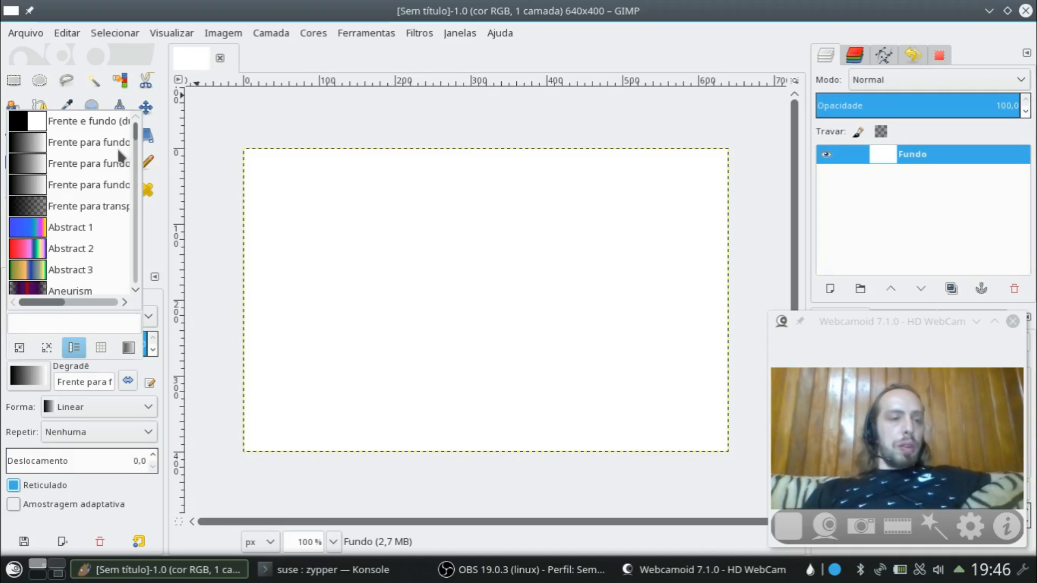
scroll(113, 165, down, 15)
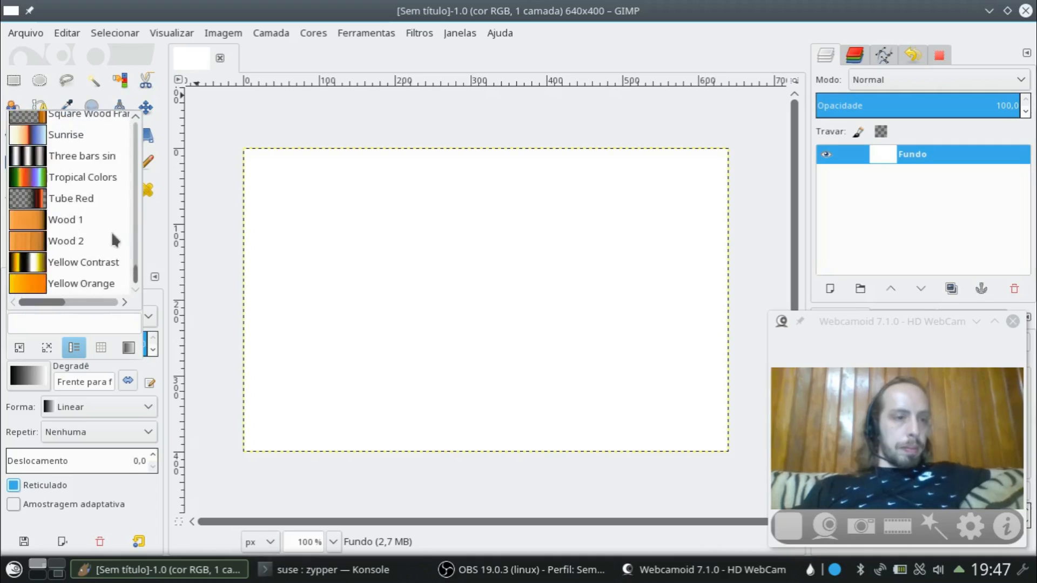
scroll(113, 234, up, 14)
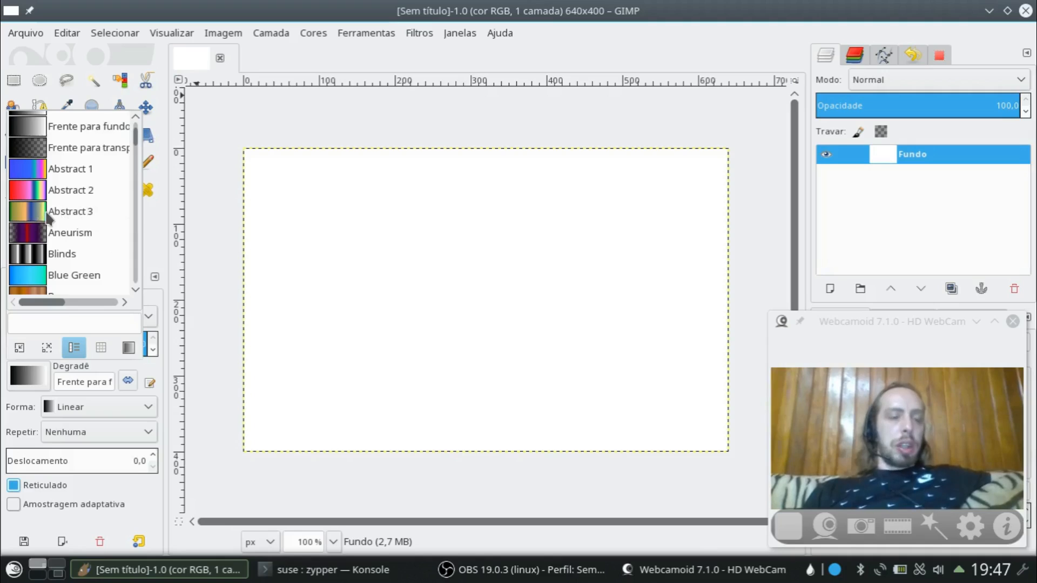
double_click(47, 214)
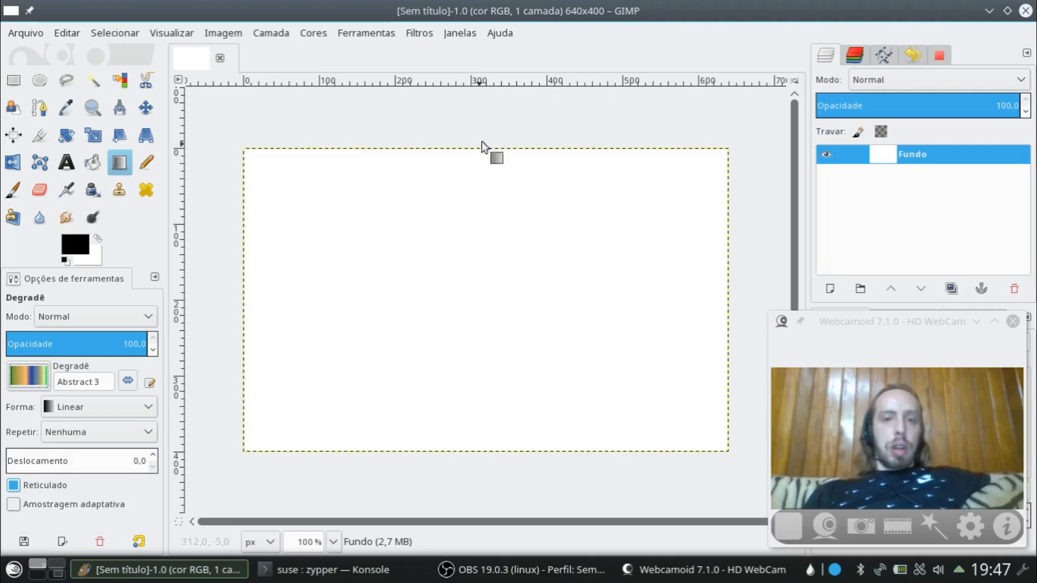
drag(487, 116, 482, 439)
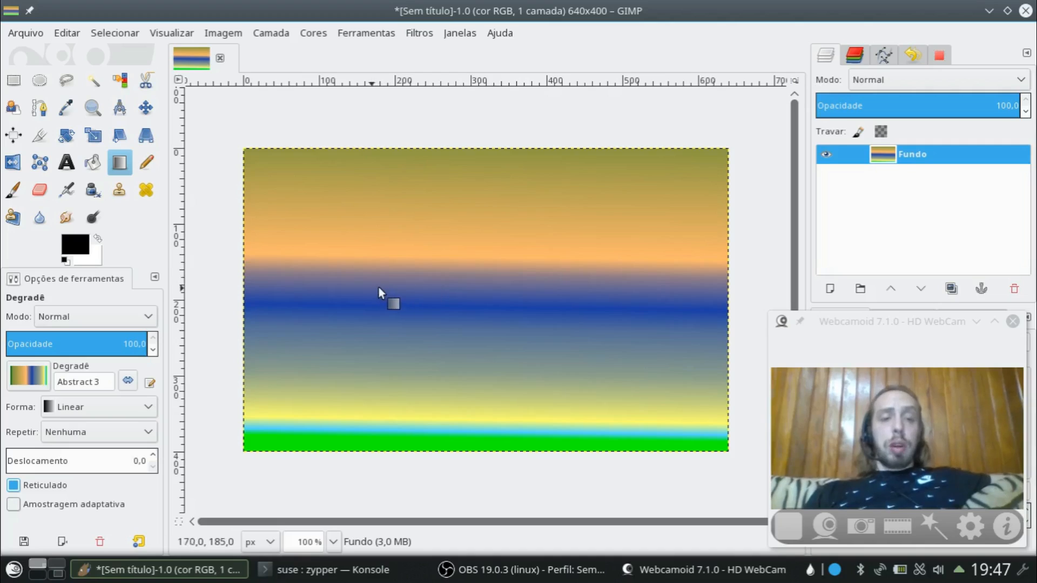
Step: Try the gradient across the canvas in both horizontal directions and with shorter upward spans from below the canvas
drag(212, 283, 686, 278)
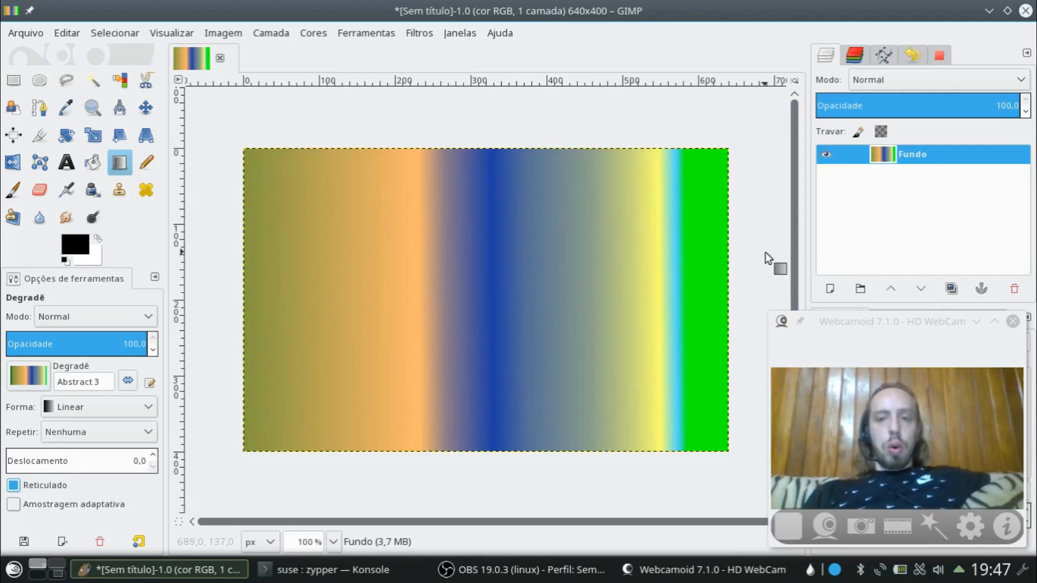
drag(759, 254, 295, 255)
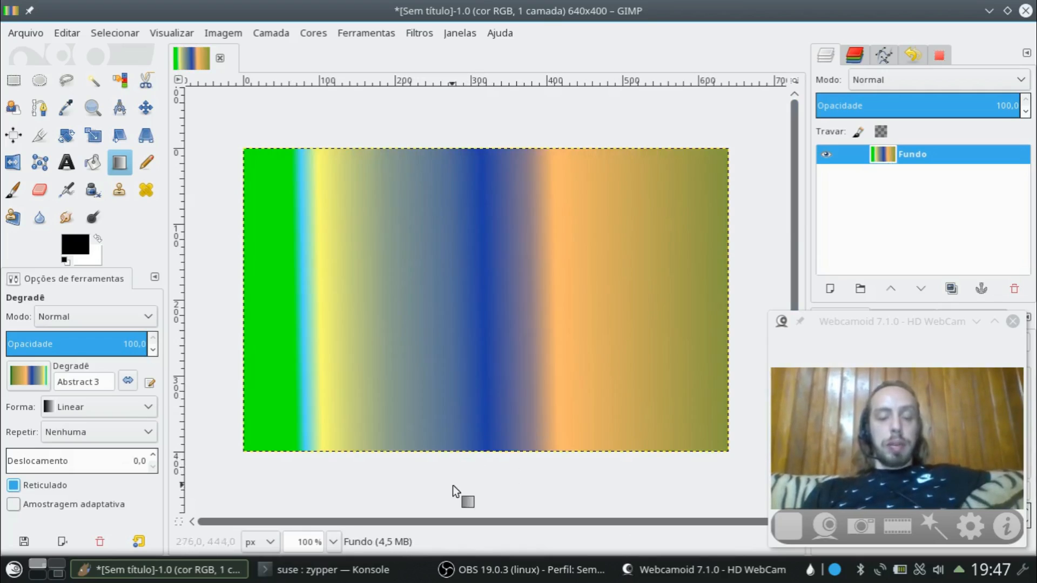
drag(461, 487, 494, 18)
drag(492, 485, 496, 287)
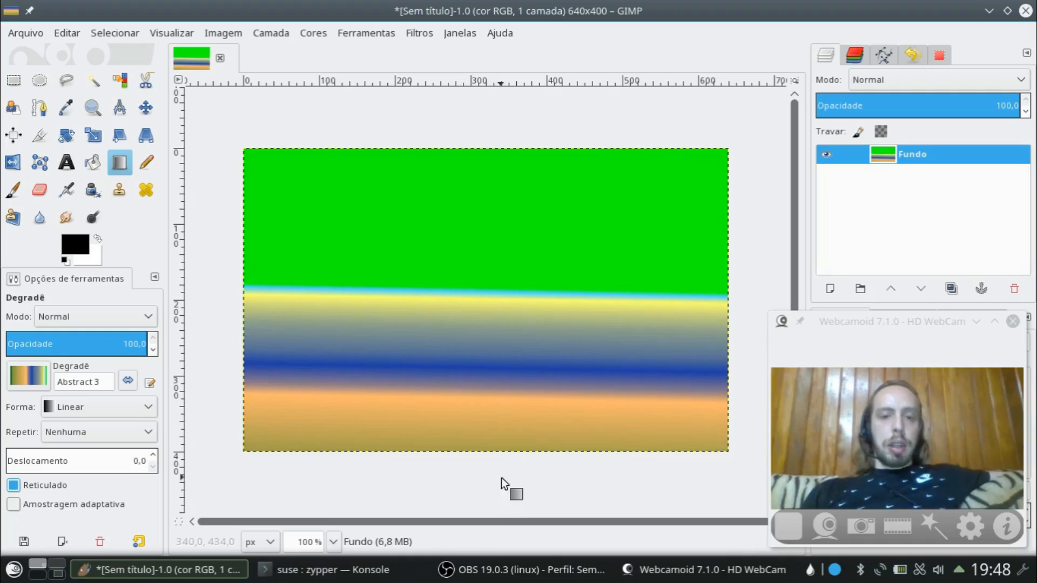
drag(501, 477, 496, 255)
Step: Reapply the gradient vertically from below the canvas to well above it, placing green at the base and blue near the upper edge
drag(497, 494, 518, 1)
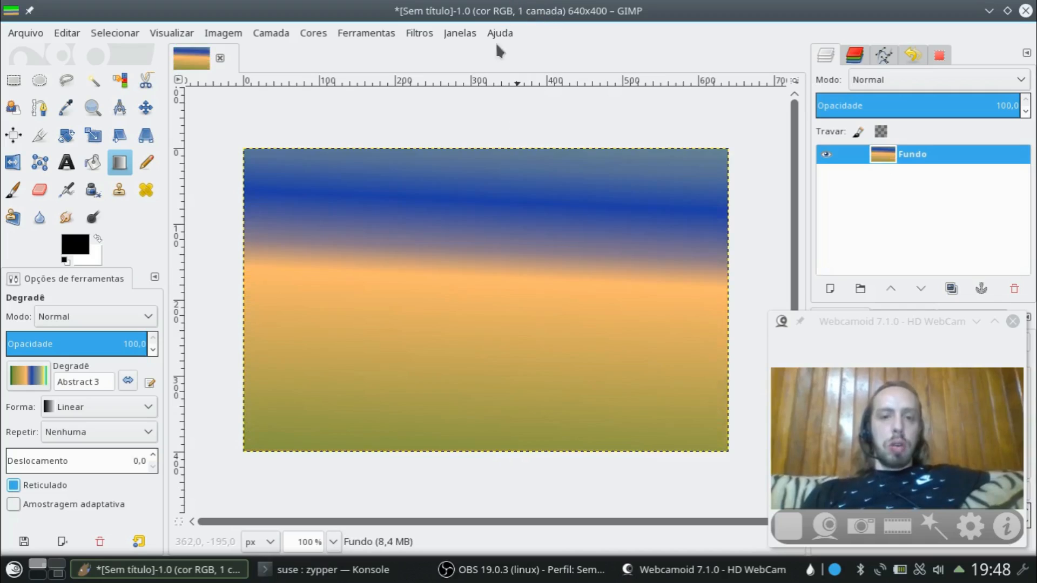
drag(500, 476, 497, 1)
drag(519, 488, 510, 2)
drag(476, 506, 476, 2)
drag(521, 485, 528, 1)
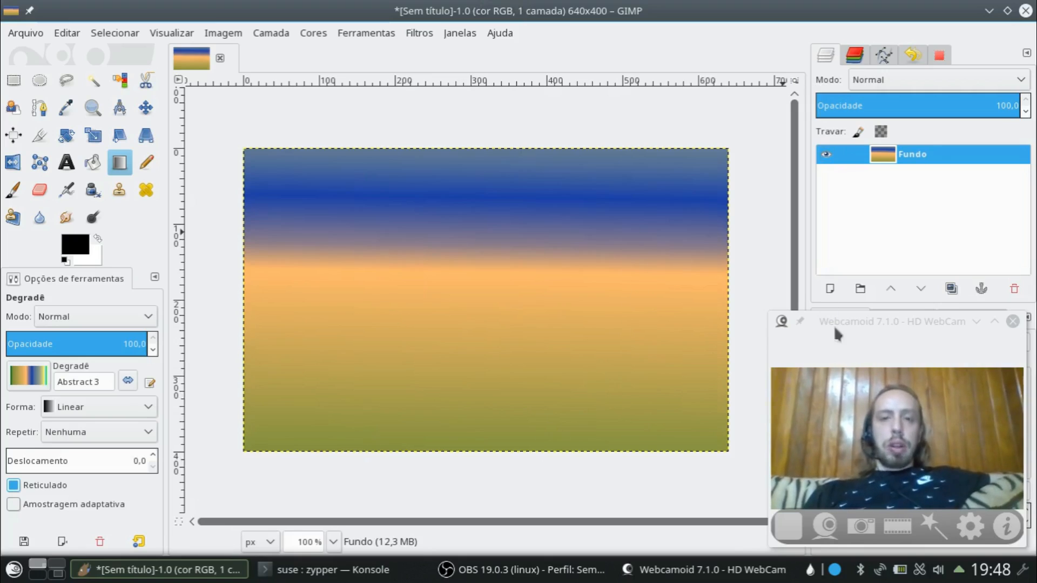
Step: Add a new transparent layer above the background layer
right_click(926, 157)
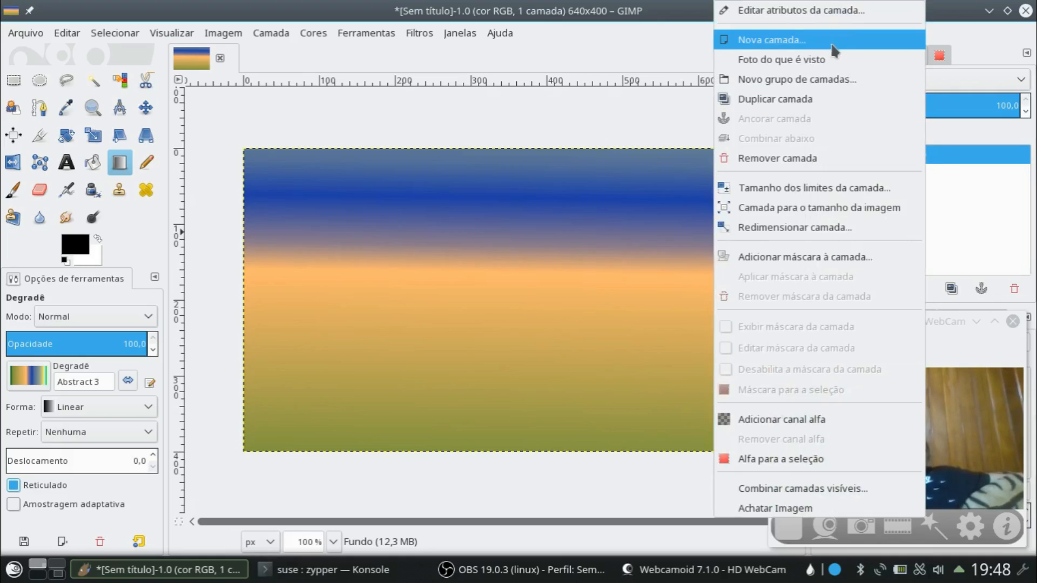
click(812, 48)
click(906, 263)
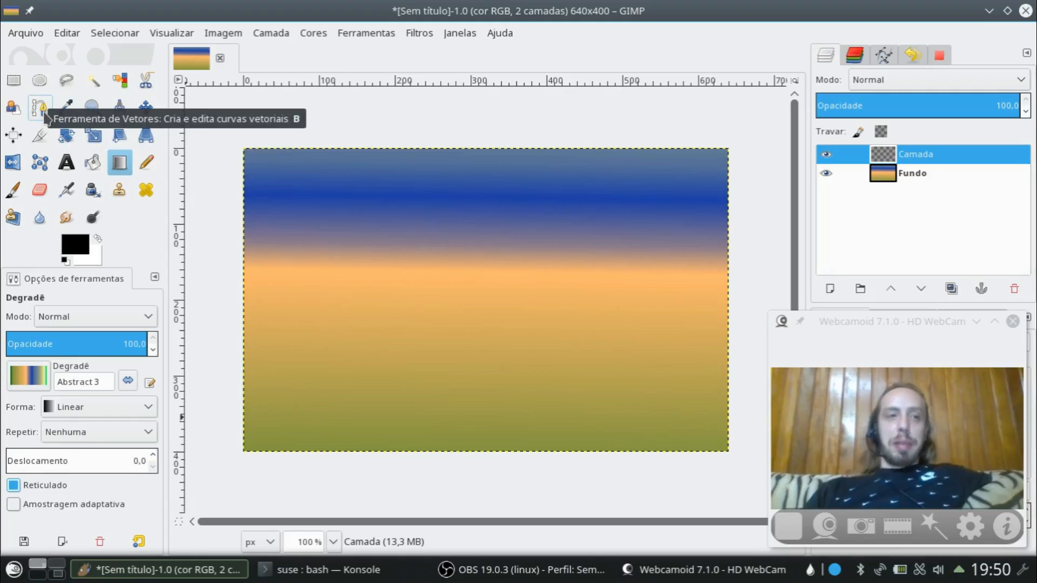
Step: Draw an irregular eight-point path with straight segments across the middle of the canvas and turn it into a selection
click(42, 106)
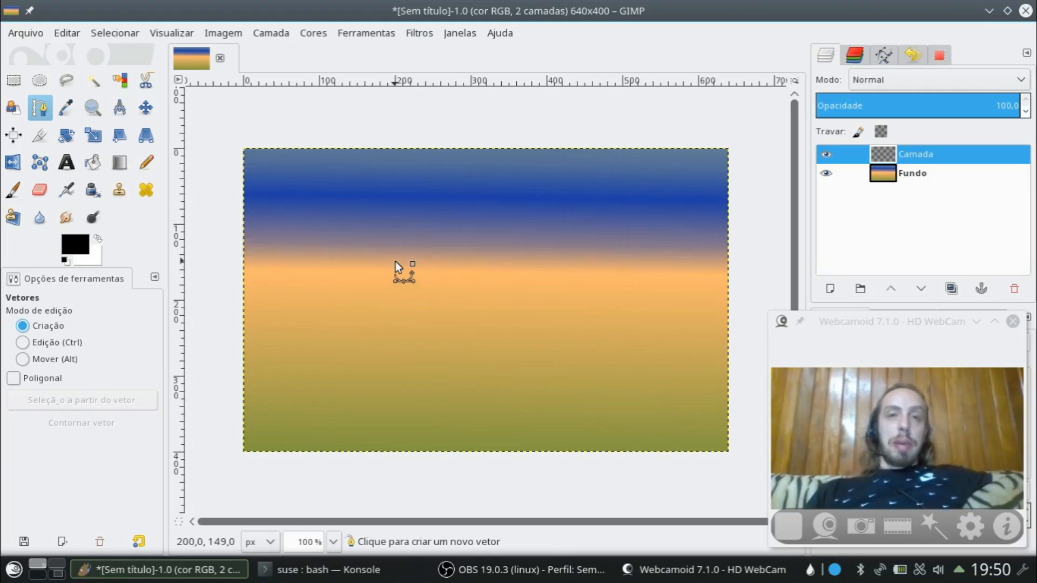
click(371, 203)
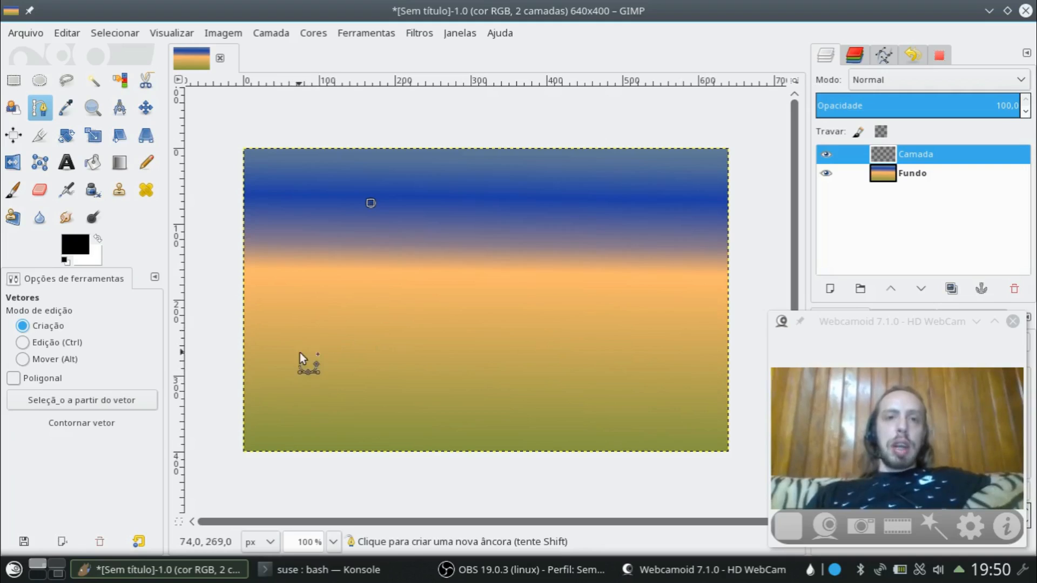
click(284, 362)
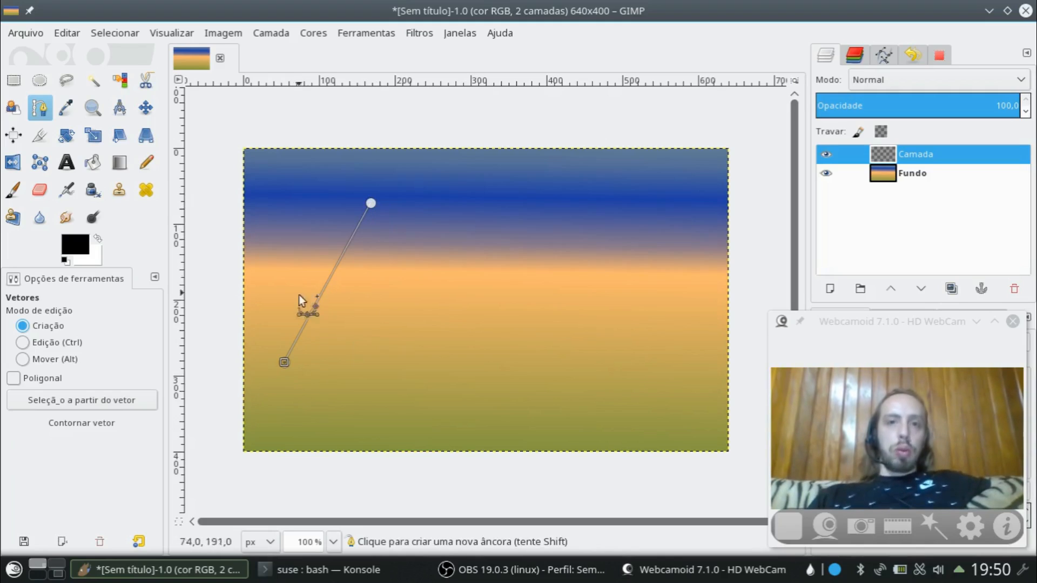
click(606, 350)
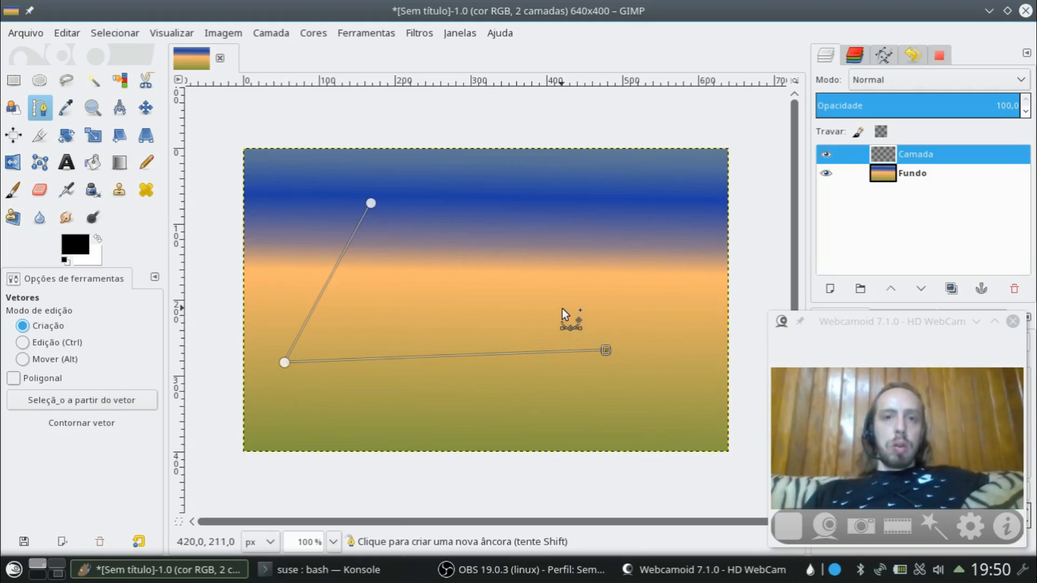
click(574, 296)
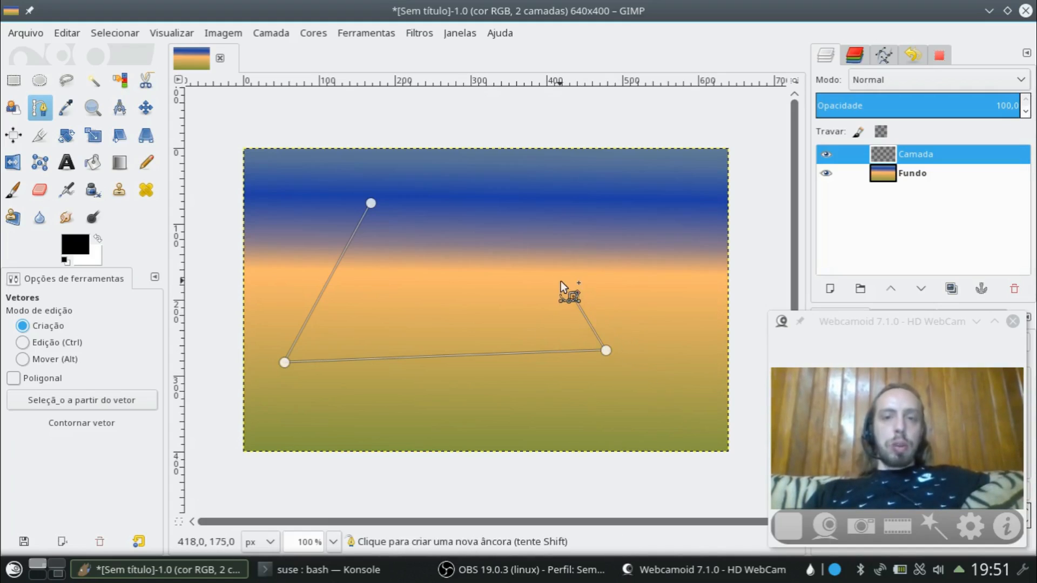
click(666, 281)
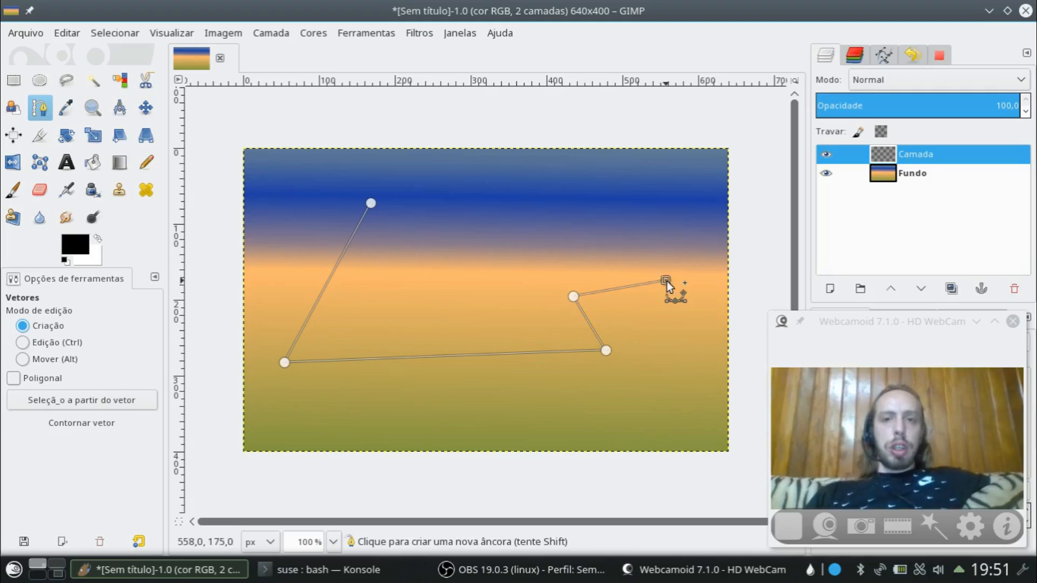
click(668, 232)
click(627, 250)
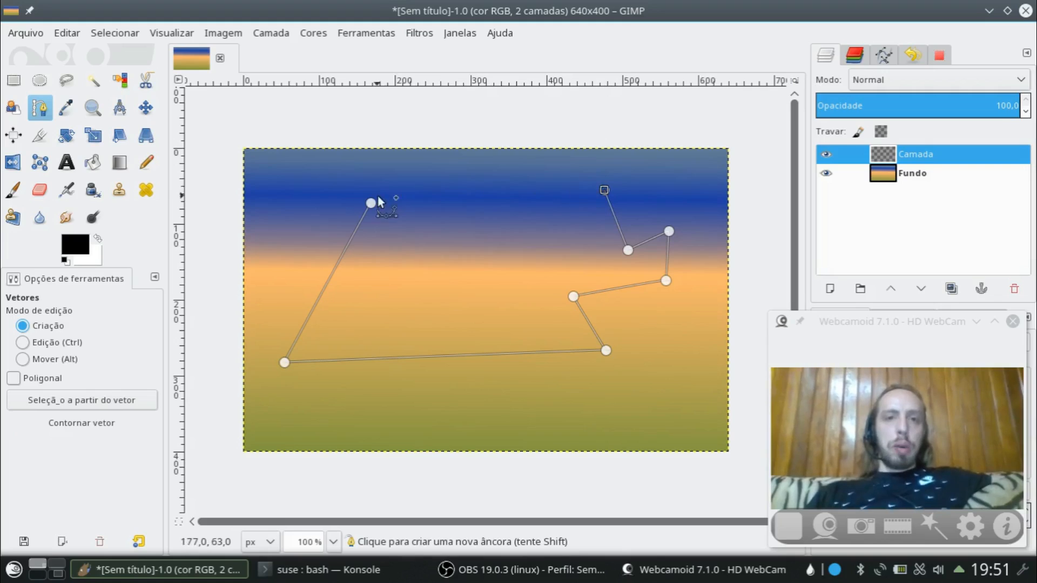
click(100, 400)
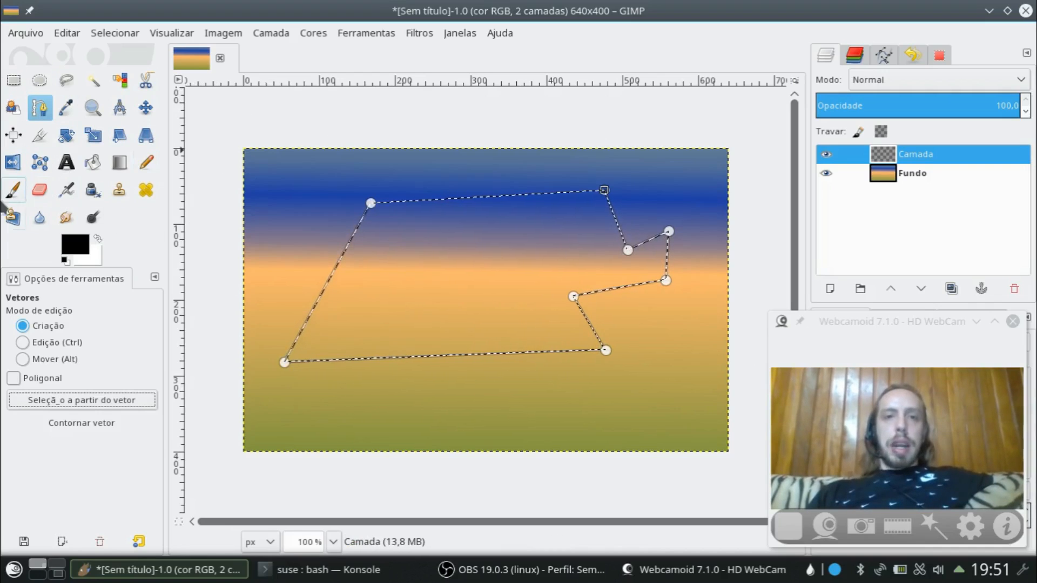
Step: Paint rough black brush strokes across the inside of the selection on the new layer and deselect it
click(13, 189)
mouse_move(396, 249)
mouse_down()
mouse_move(486, 210)
mouse_move(382, 232)
mouse_move(377, 204)
mouse_up()
mouse_move(337, 269)
mouse_down()
mouse_move(367, 318)
mouse_move(505, 200)
mouse_move(410, 244)
mouse_move(351, 187)
mouse_move(353, 284)
mouse_move(225, 334)
mouse_move(458, 190)
mouse_move(555, 310)
mouse_move(636, 287)
mouse_move(457, 268)
mouse_up()
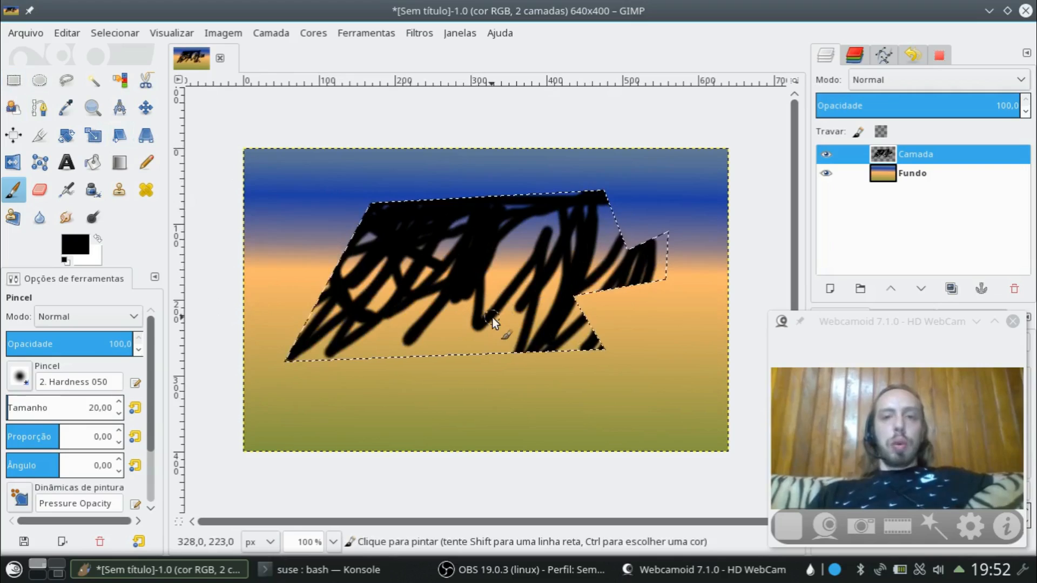
click(13, 81)
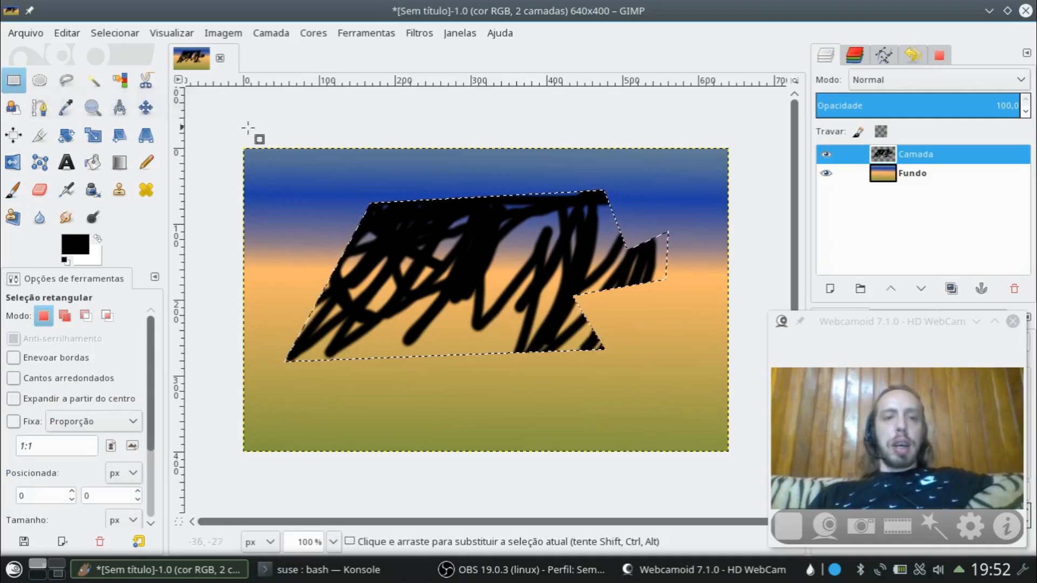
click(307, 120)
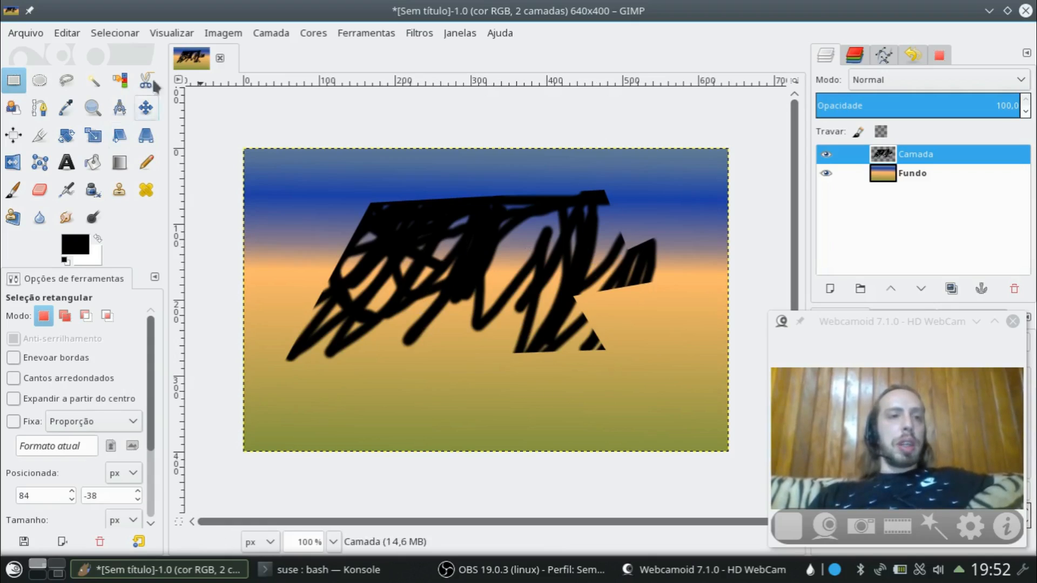
Step: Undo the deselection, the black brush strokes and the selection made from the path
click(66, 33)
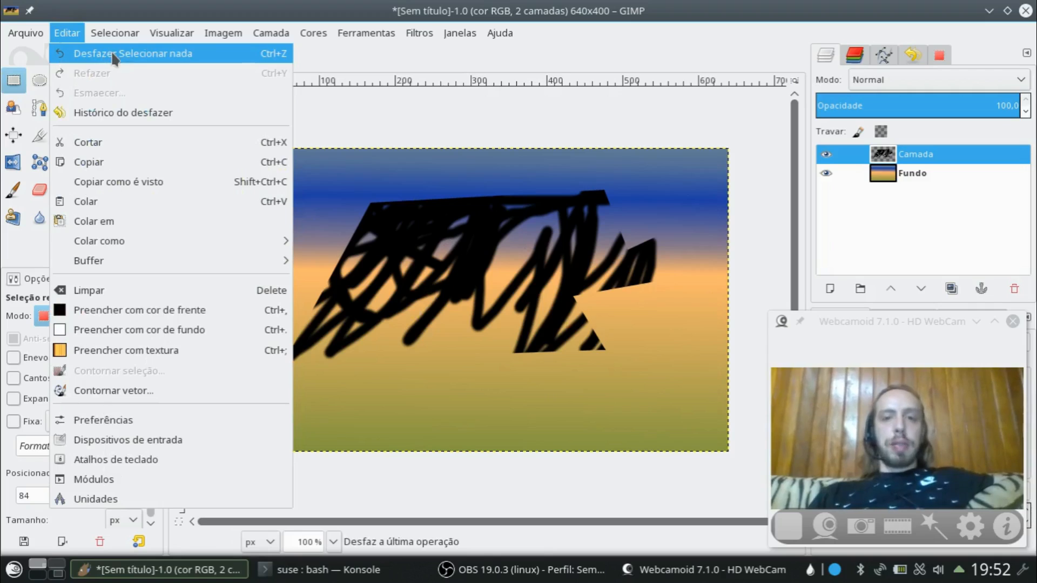
click(114, 53)
click(66, 33)
click(95, 53)
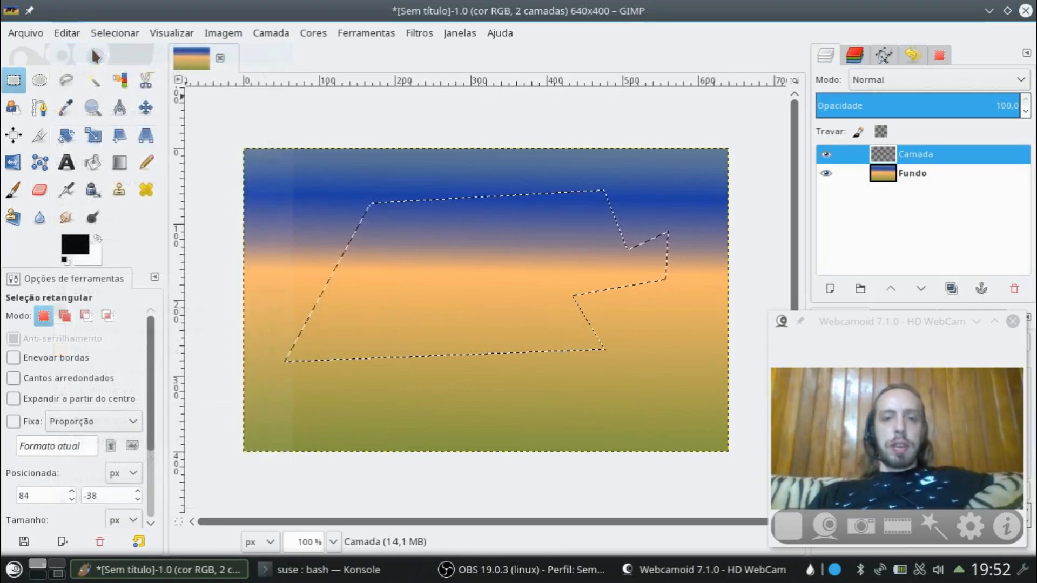
click(66, 33)
click(93, 50)
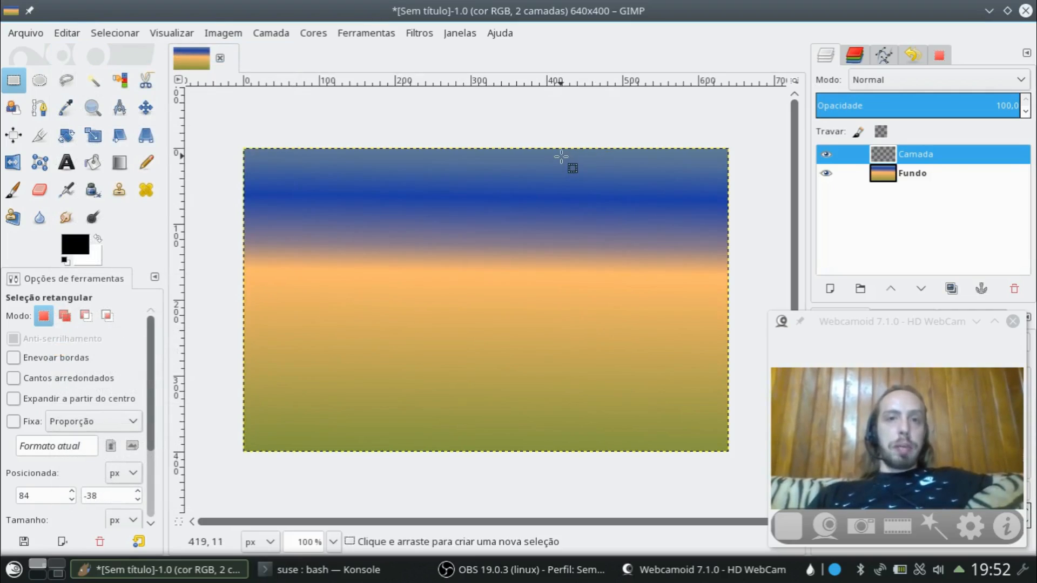
Step: Draw a four-point U-shaped path, open at the top, about 45 px wide and 75 px tall near the canvas centre
click(43, 109)
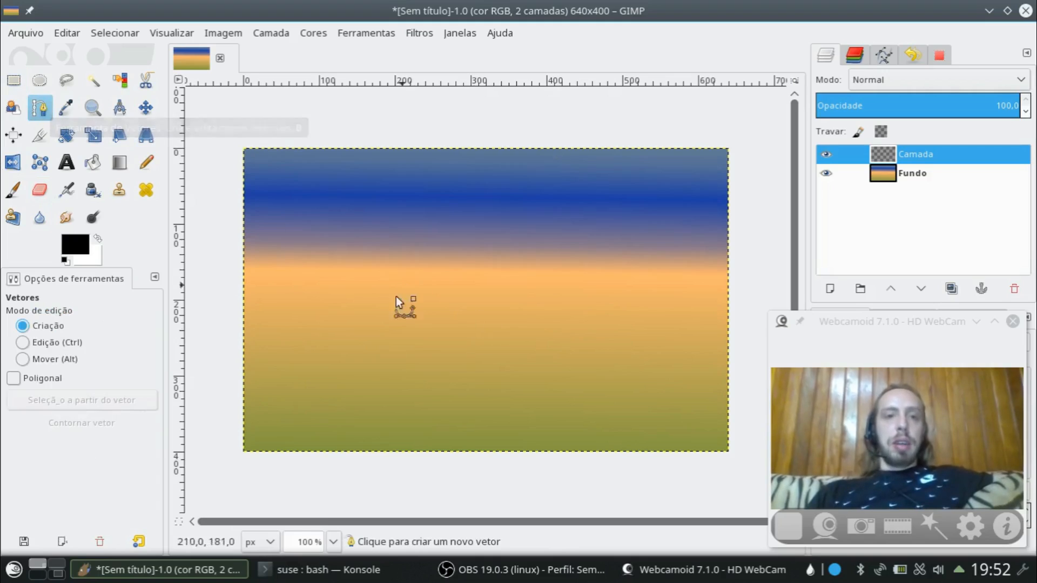
click(430, 244)
click(428, 300)
click(464, 300)
click(461, 242)
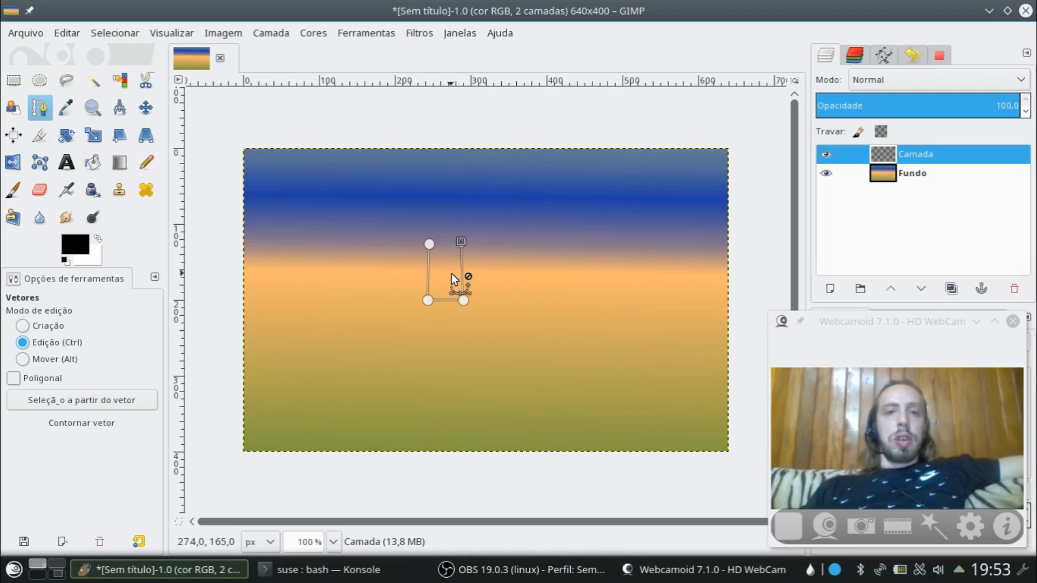
Step: Bend both vertical sides of the U-shaped path slightly outward into curves
scroll(452, 273, up, 3)
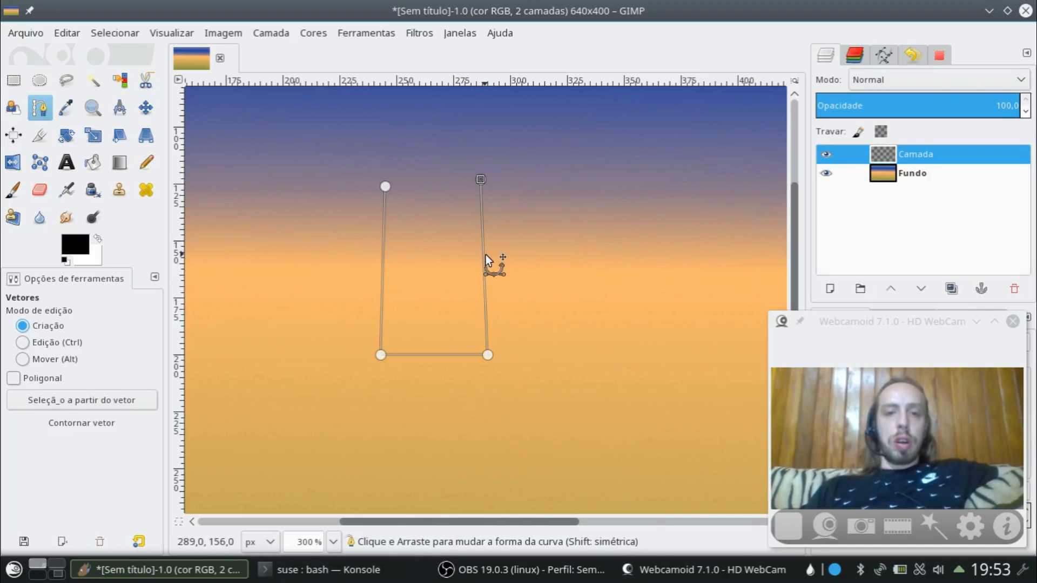
drag(483, 254, 491, 255)
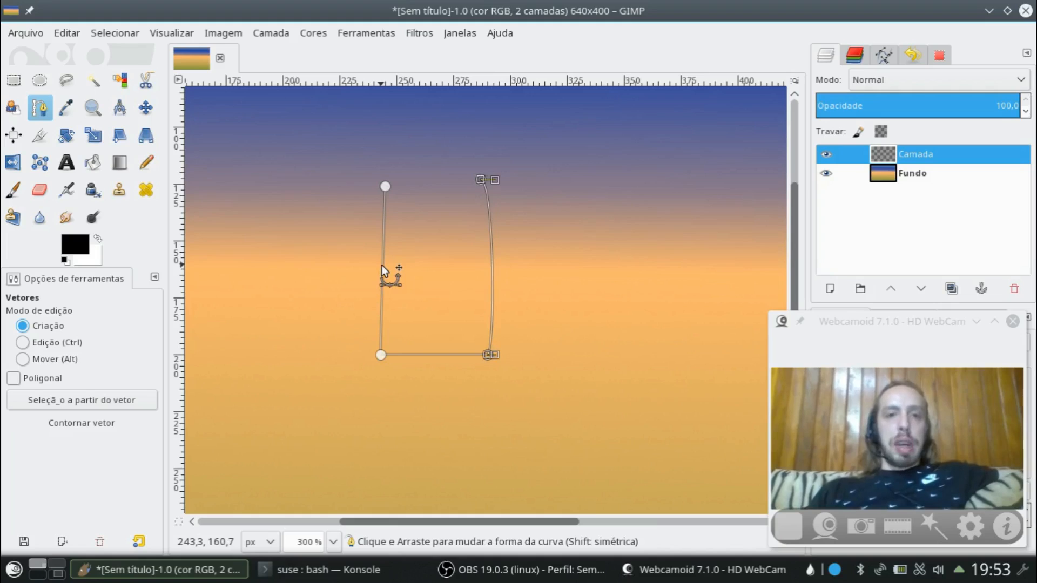
drag(382, 264, 366, 266)
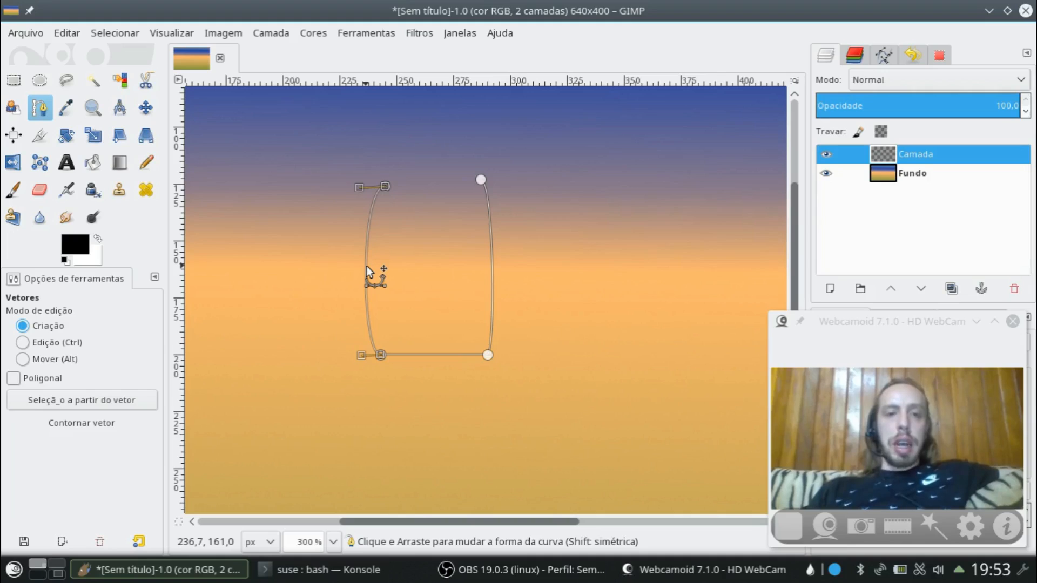
Step: Bend the bottom segment of the U-shaped path downward into a curve and create a selection from the path
click(438, 355)
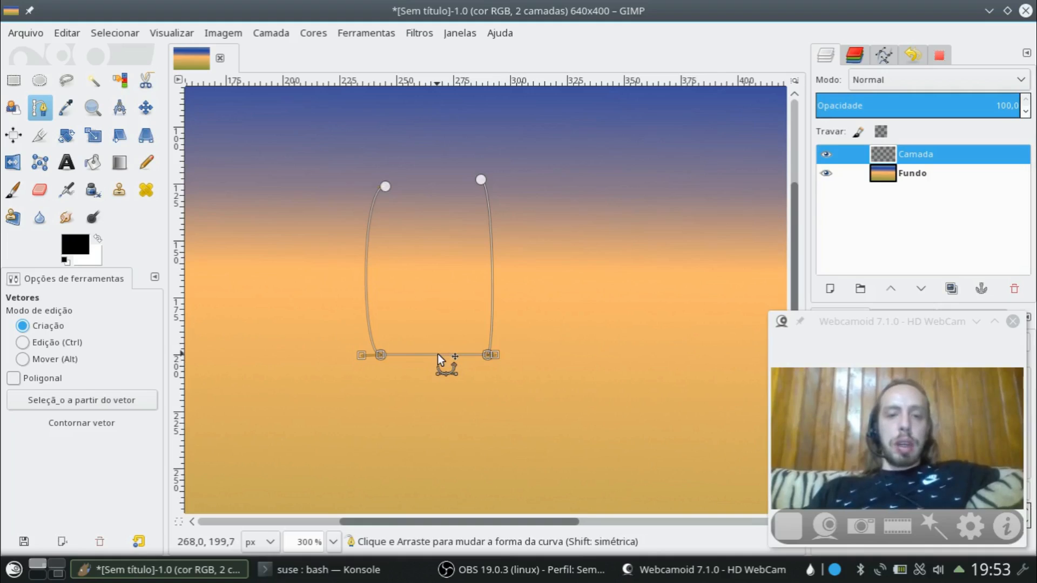
drag(437, 354, 436, 375)
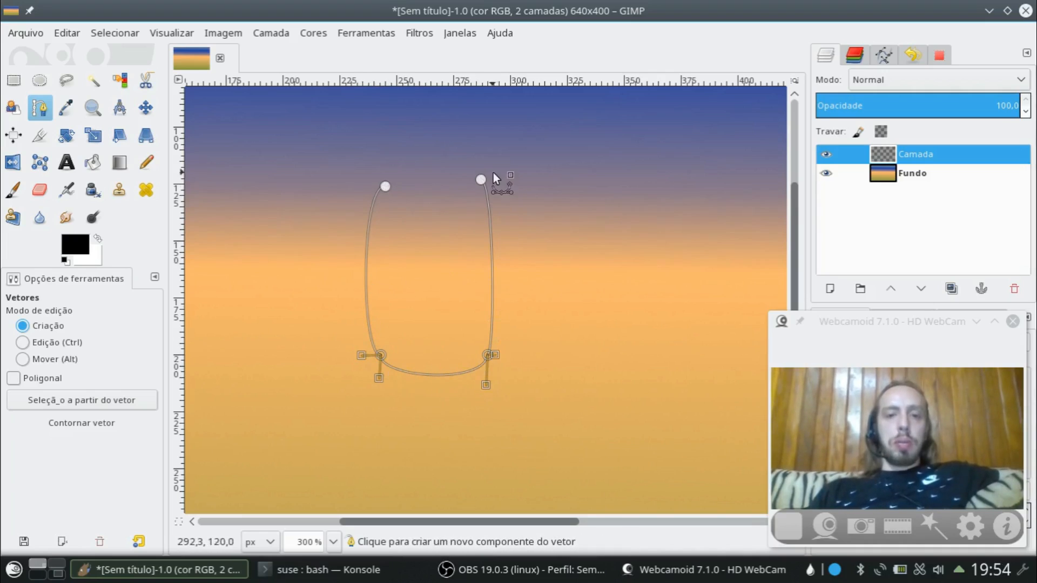
click(108, 403)
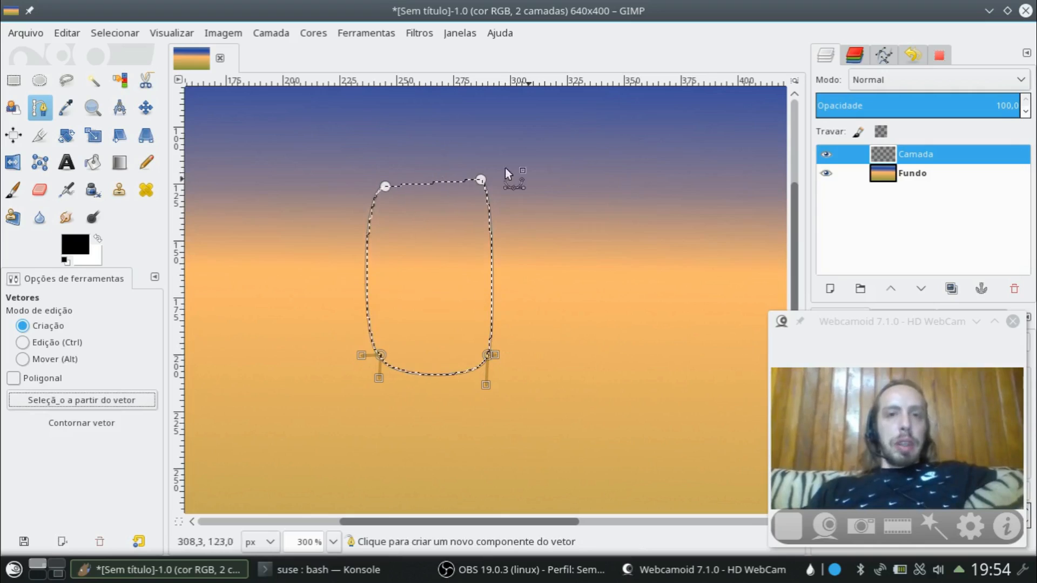
Step: Set the foreground colour to bright green and fill the selection on the new layer with the Bucket Fill tool
click(79, 243)
drag(141, 232, 143, 261)
click(191, 330)
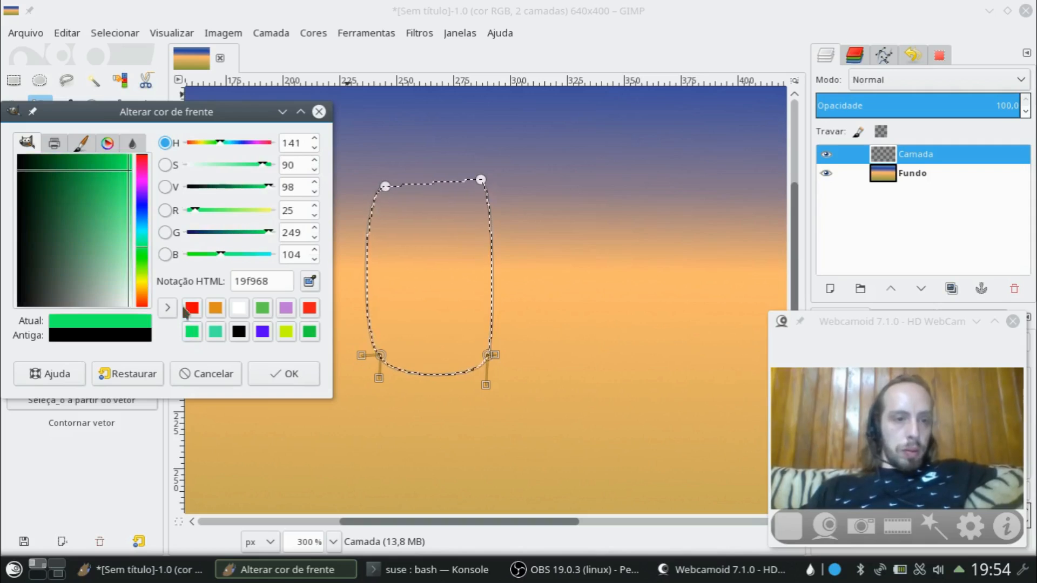
click(292, 374)
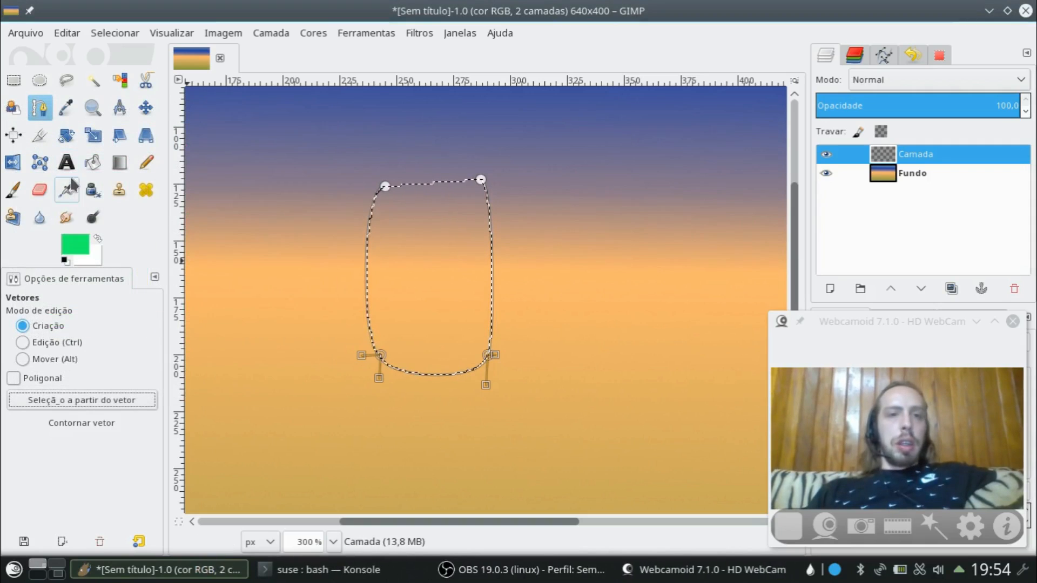
click(93, 162)
click(424, 356)
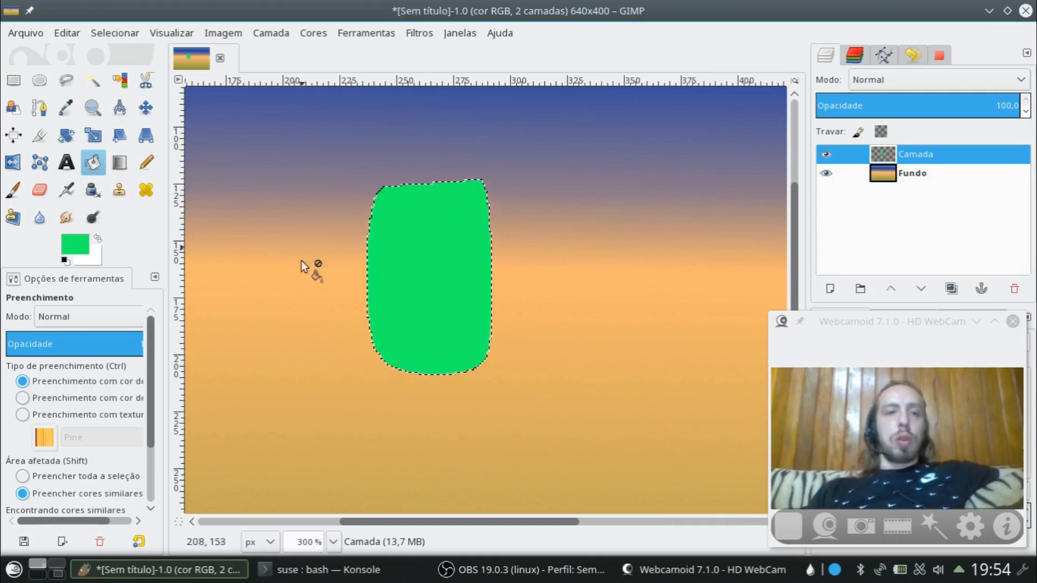
click(17, 82)
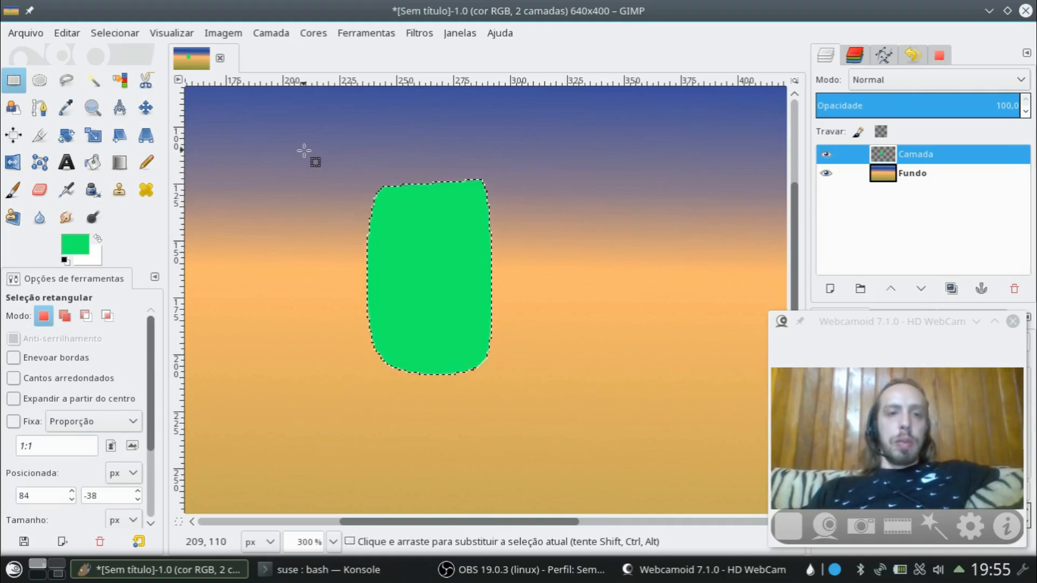
click(305, 153)
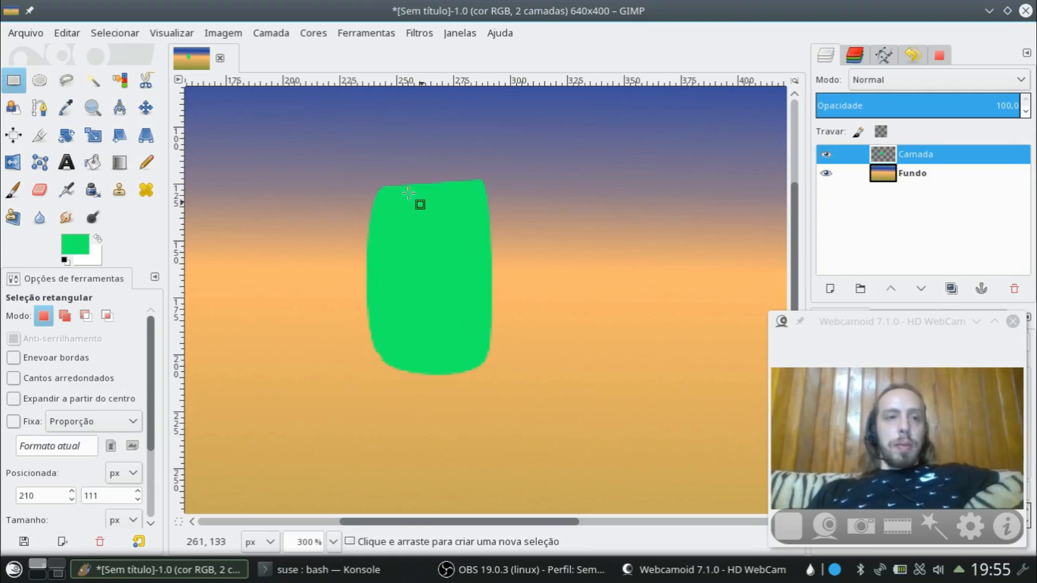
click(62, 32)
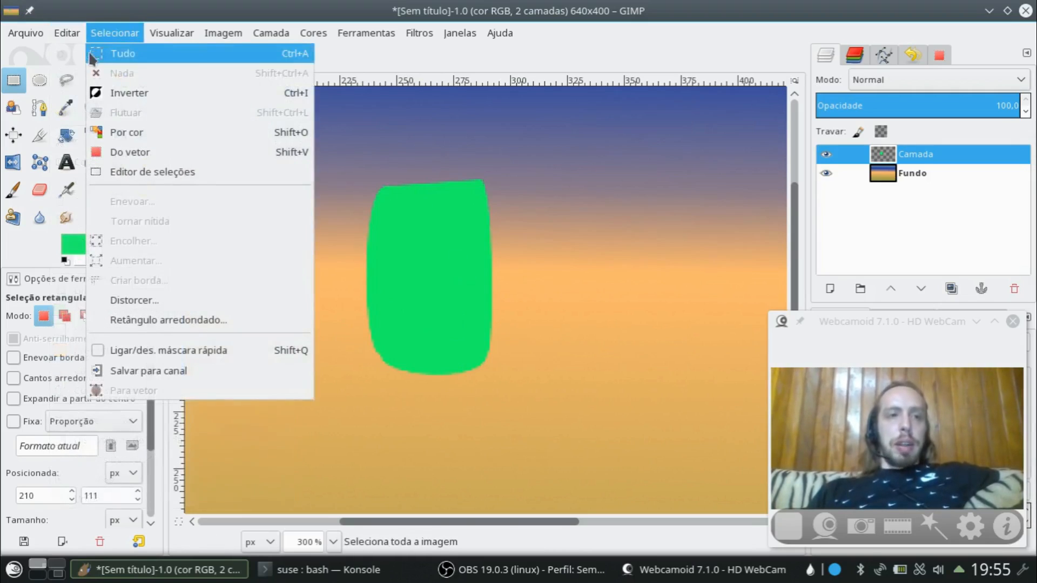
click(85, 54)
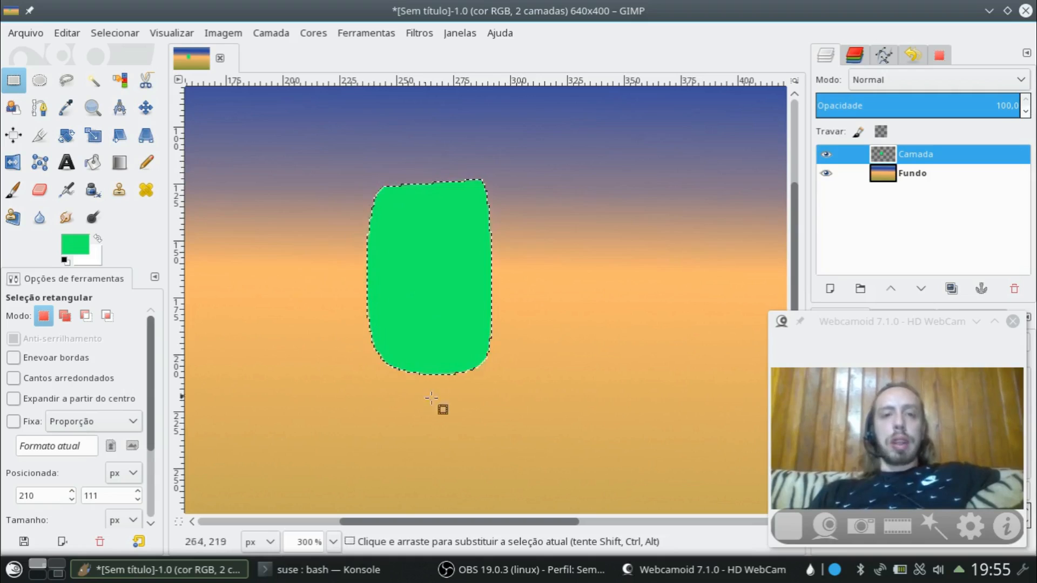
Step: Turn the selection around the green shape into a 1 px border selection
click(131, 33)
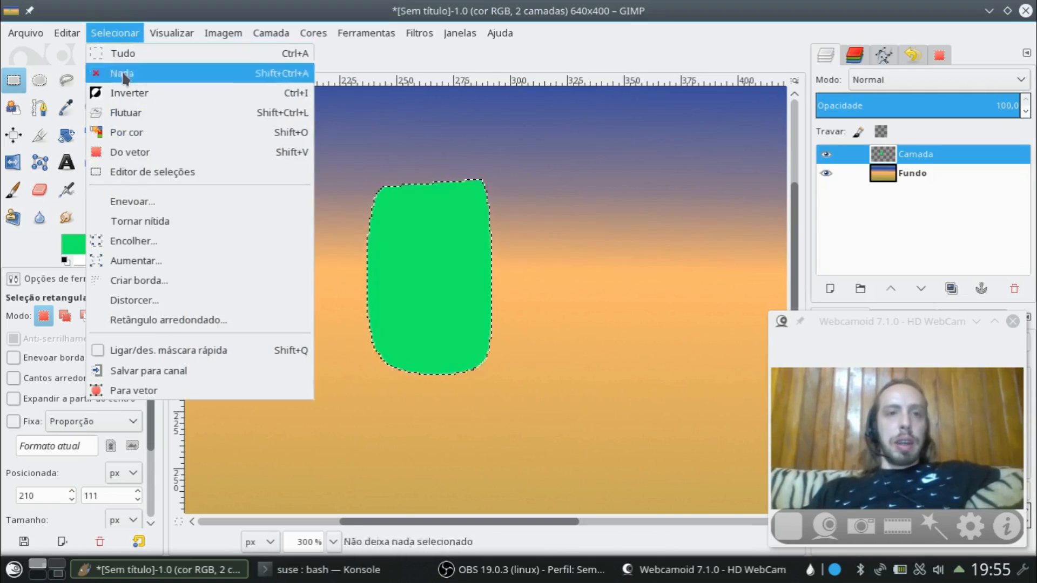
click(173, 285)
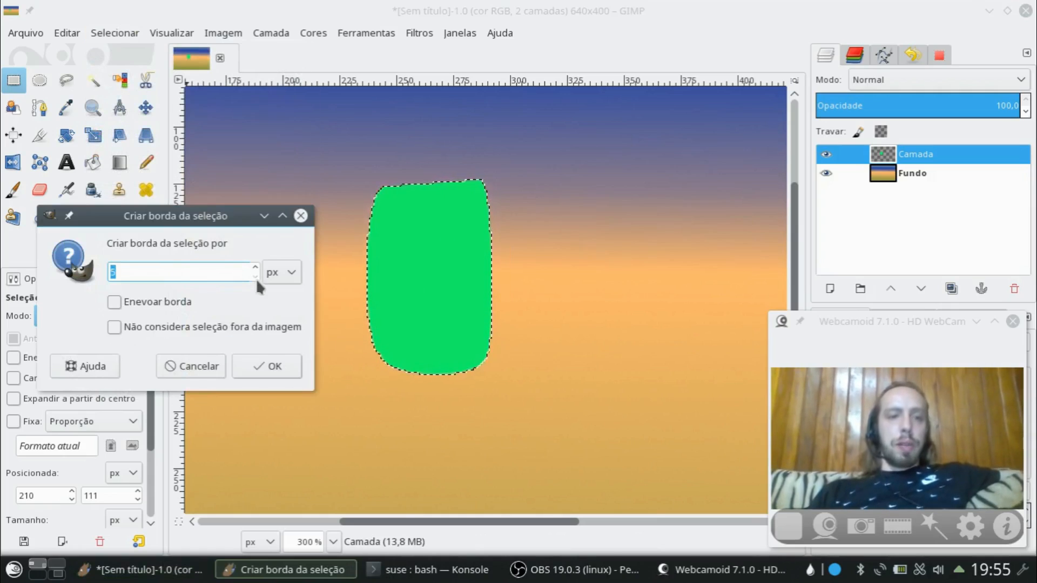
text(1)
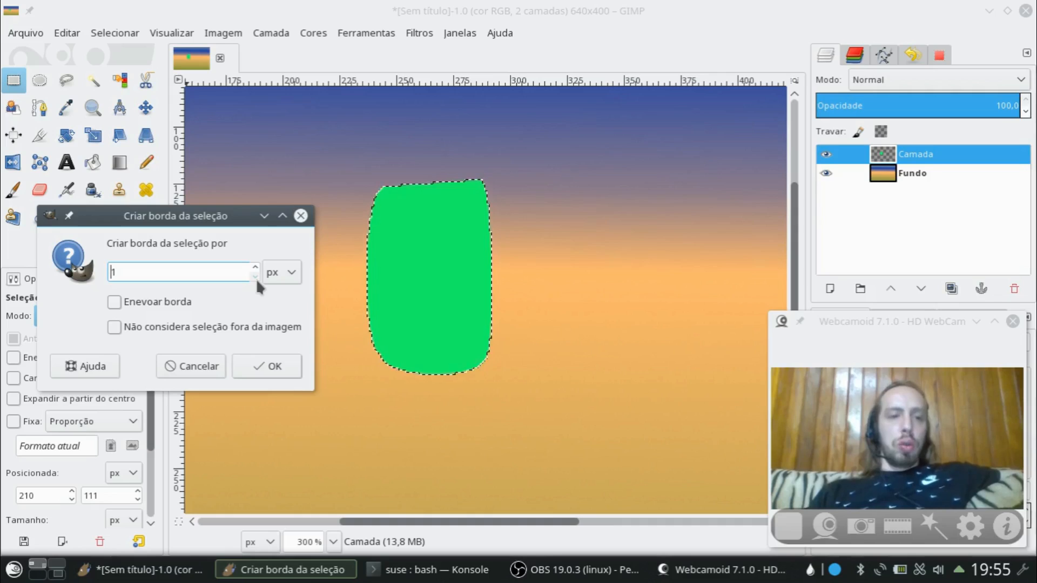
click(281, 374)
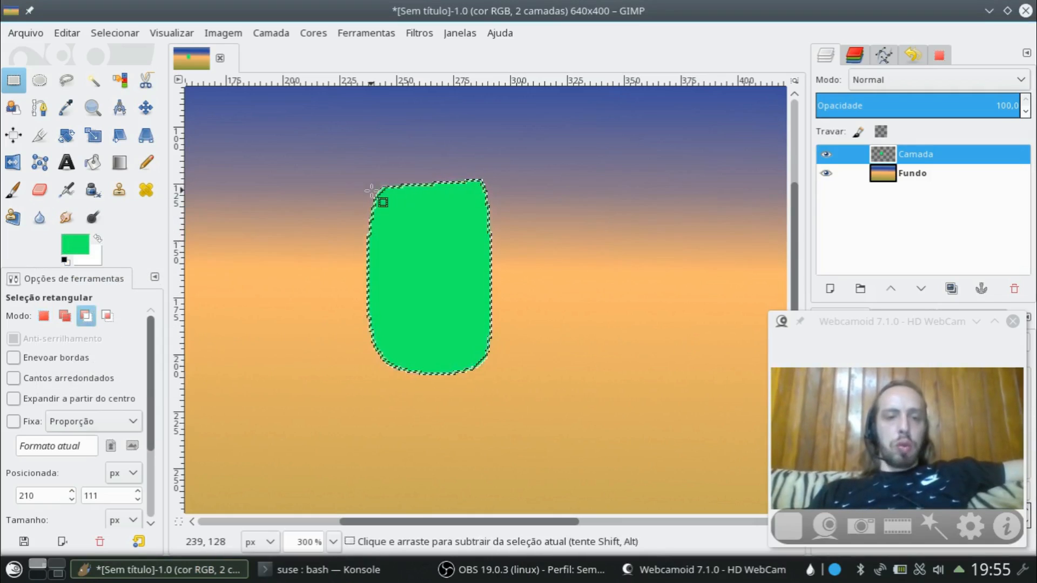
Step: Set the foreground colour to black (000000) and paint over the whole border selection with the Paintbrush to outline the green shape
ctrl+scroll(374, 192, up, 2)
ctrl+scroll(373, 202, up, 3)
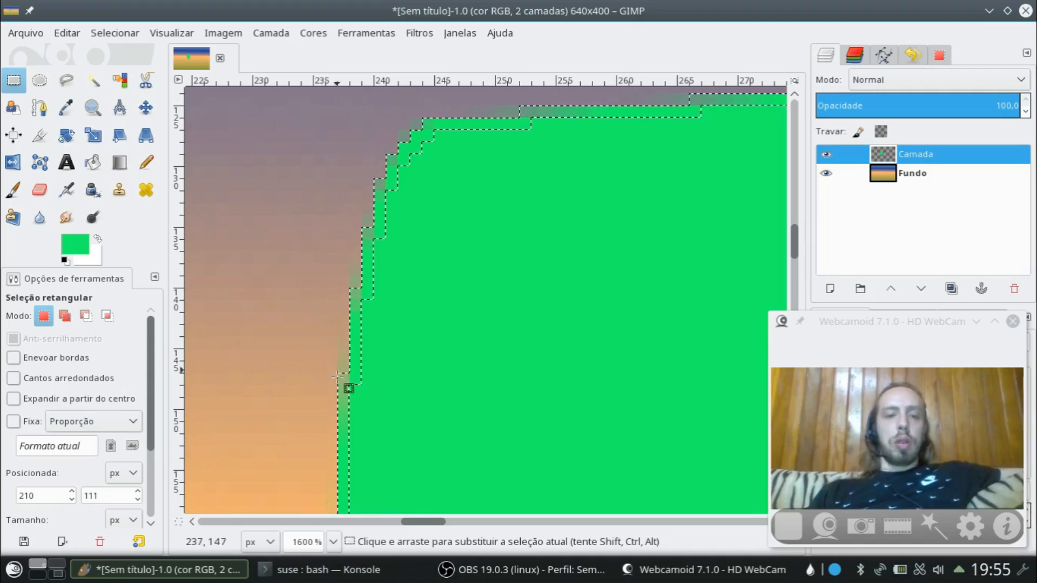
ctrl+scroll(628, 340, down, 2)
ctrl+scroll(628, 340, down, 1)
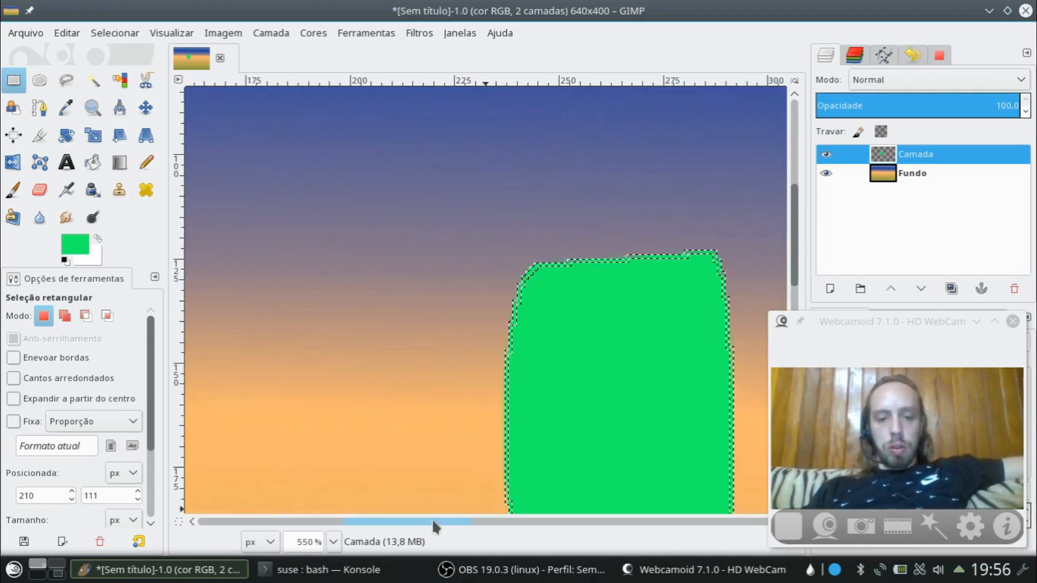
scroll(585, 417, down, 2)
scroll(585, 416, right, 2)
click(12, 190)
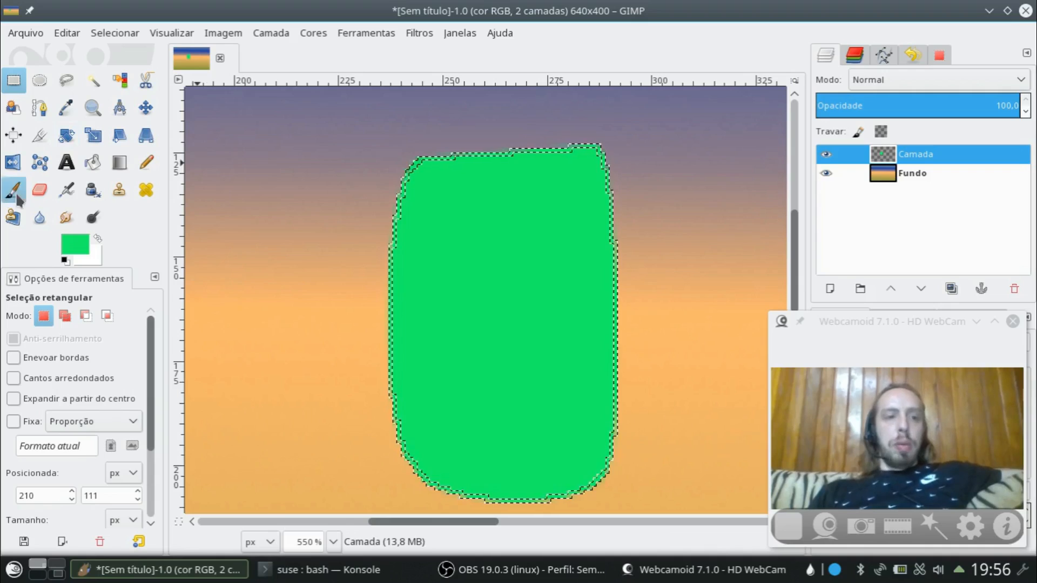
click(75, 246)
drag(78, 200, 3, 142)
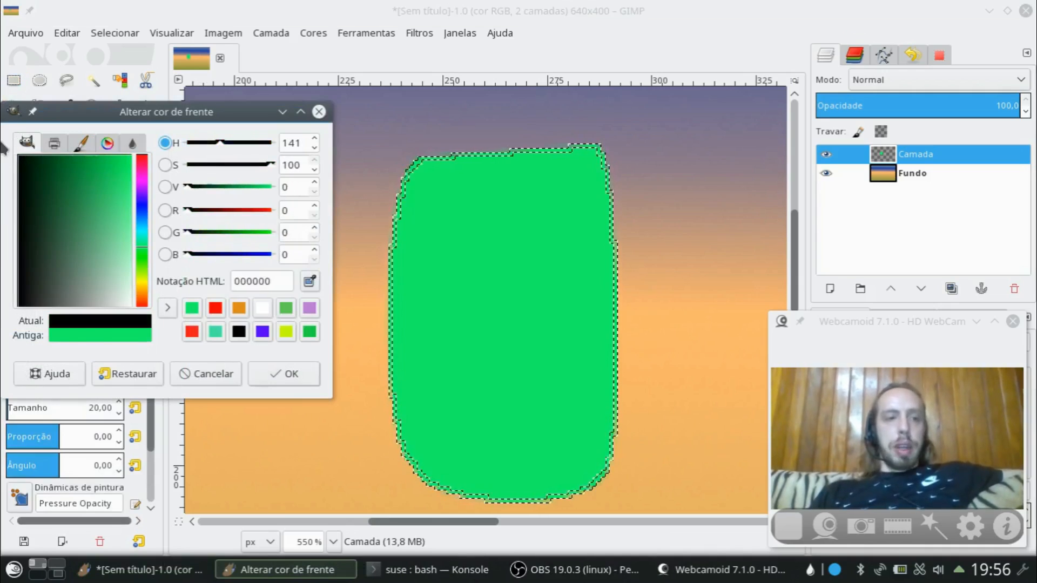
click(284, 374)
mouse_move(415, 160)
mouse_down()
mouse_move(372, 223)
mouse_move(382, 334)
mouse_move(401, 129)
mouse_move(369, 452)
mouse_move(367, 408)
mouse_move(428, 476)
mouse_move(424, 450)
mouse_move(451, 530)
mouse_move(667, 527)
mouse_move(520, 500)
mouse_move(586, 501)
mouse_move(427, 500)
mouse_move(550, 507)
mouse_move(586, 349)
mouse_move(602, 514)
mouse_move(585, 525)
mouse_move(639, 207)
mouse_move(604, 375)
mouse_move(583, 162)
mouse_move(571, 215)
mouse_move(539, 163)
mouse_move(291, 150)
mouse_move(651, 146)
mouse_move(705, 125)
mouse_up()
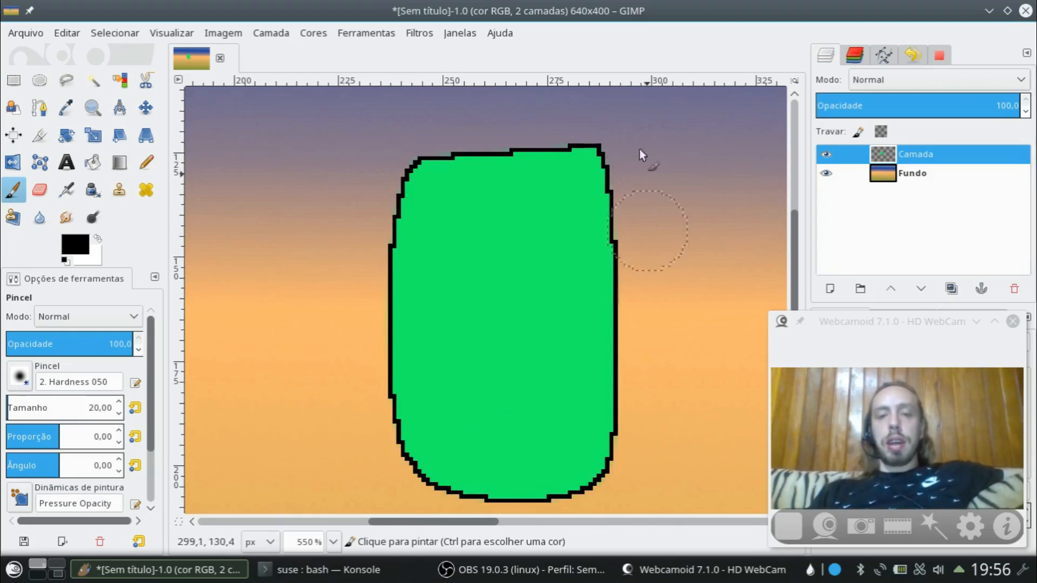
Step: Clear the border selection around the outlined green shape
key(ctrl+z)
key(ctrl+z)
key(ctrl+z)
scroll(720, 307, down, 2)
scroll(720, 307, down, 3)
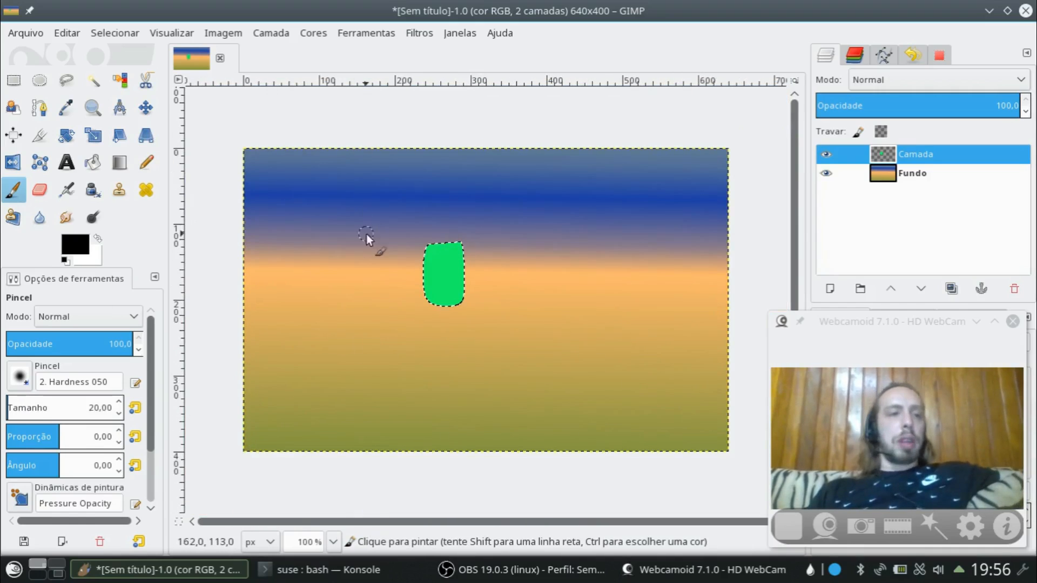
click(13, 81)
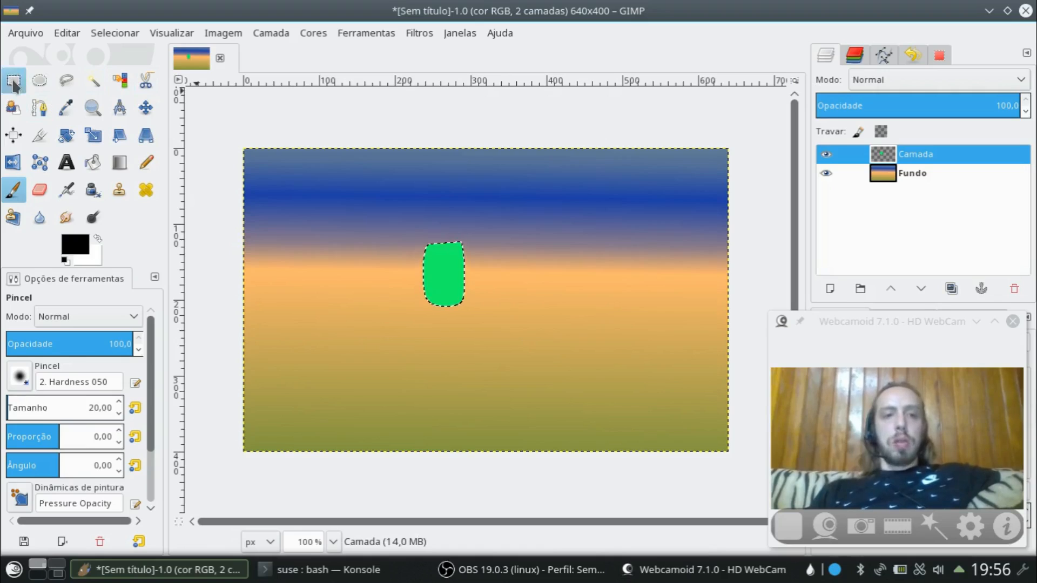
click(304, 181)
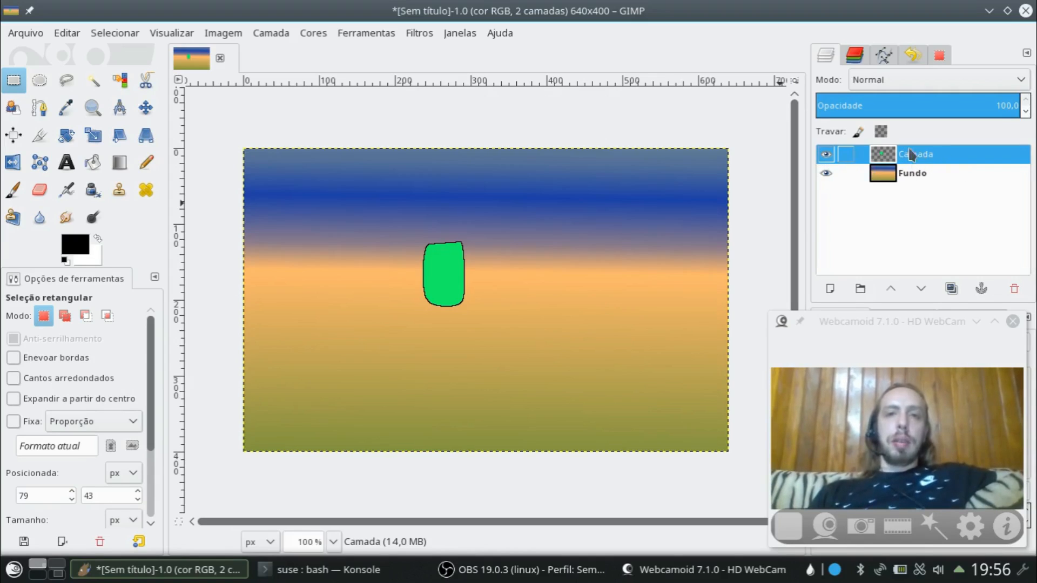
Step: Rename the green shape's layer as Corpo and check its content by hiding and showing it
double_click(927, 156)
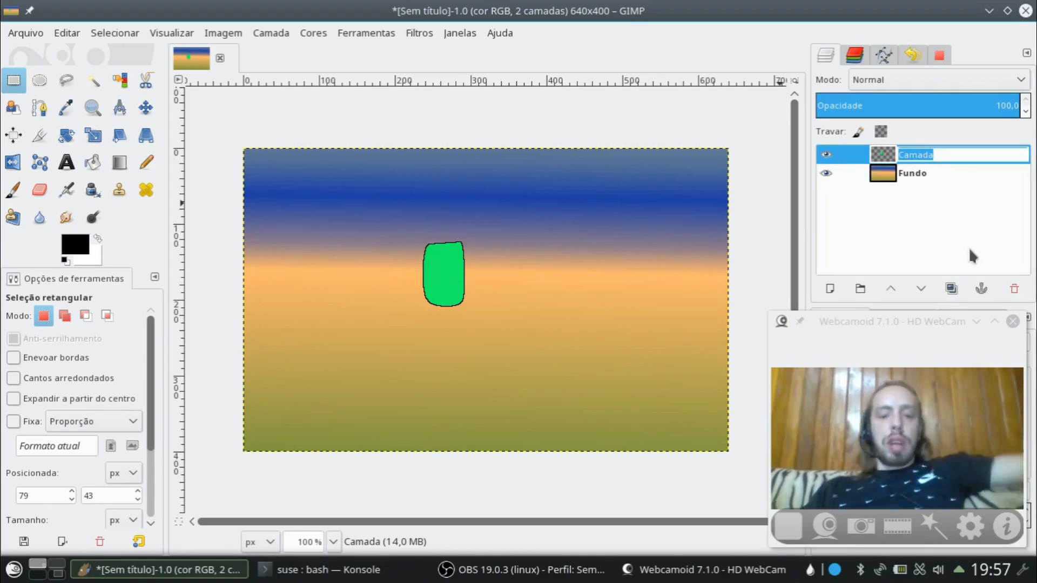
text(Corpo)
key(Return)
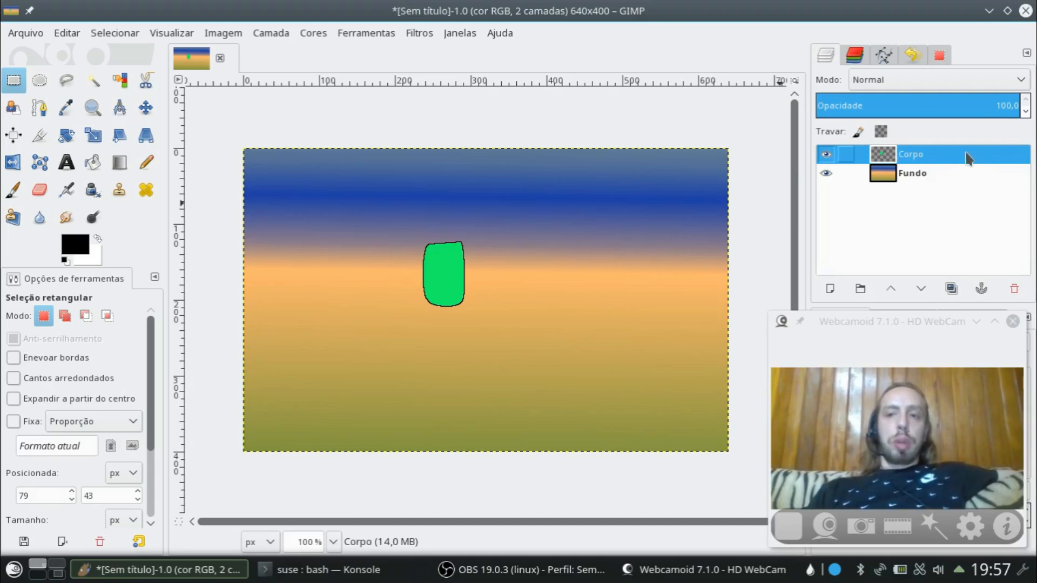
click(826, 155)
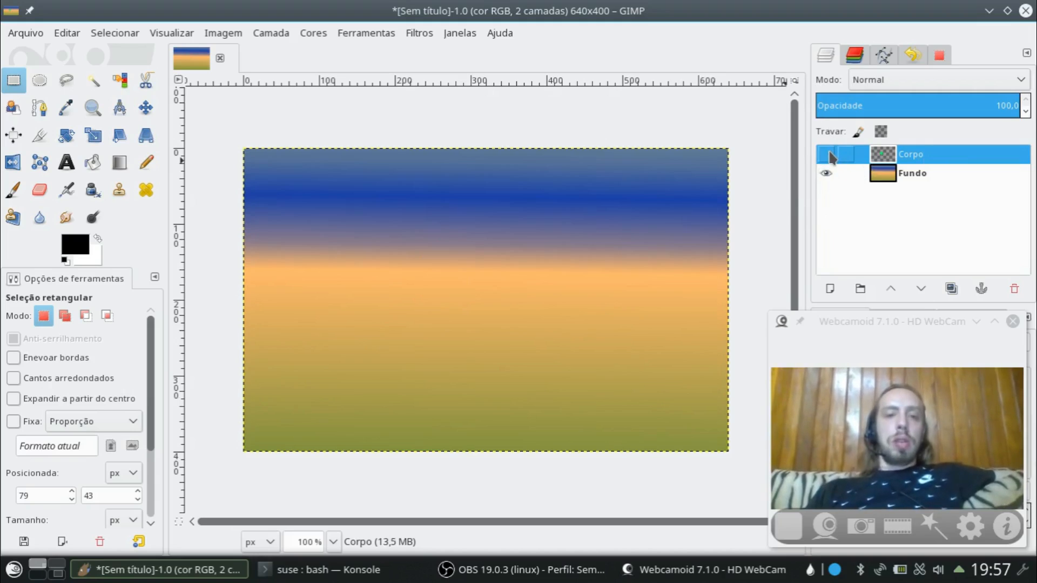
click(826, 155)
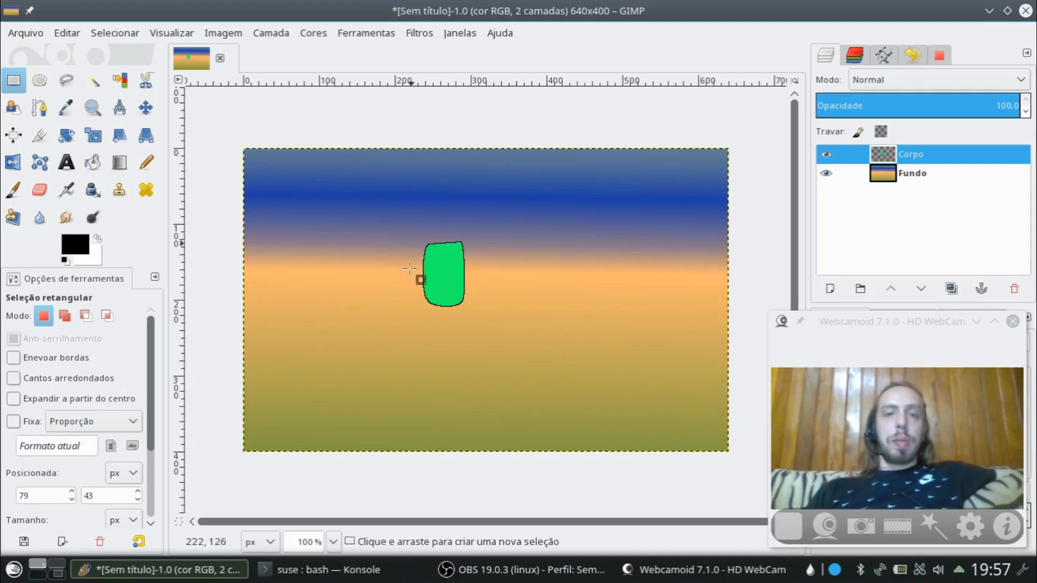
Step: Add a new transparent 640 x 400 px layer named Perna_1 above the Corpo layer
right_click(933, 162)
click(777, 37)
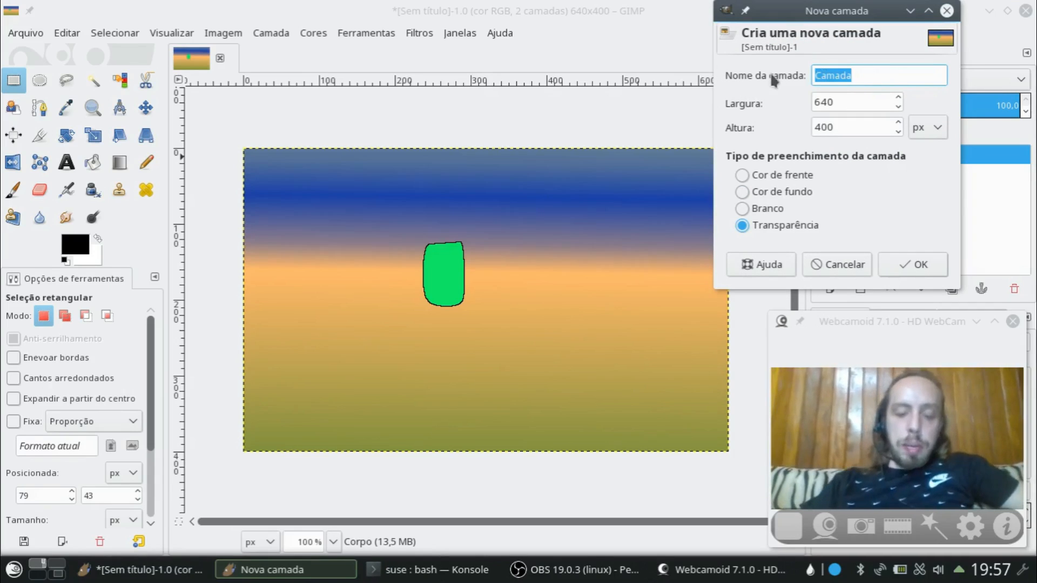
text(Perna)
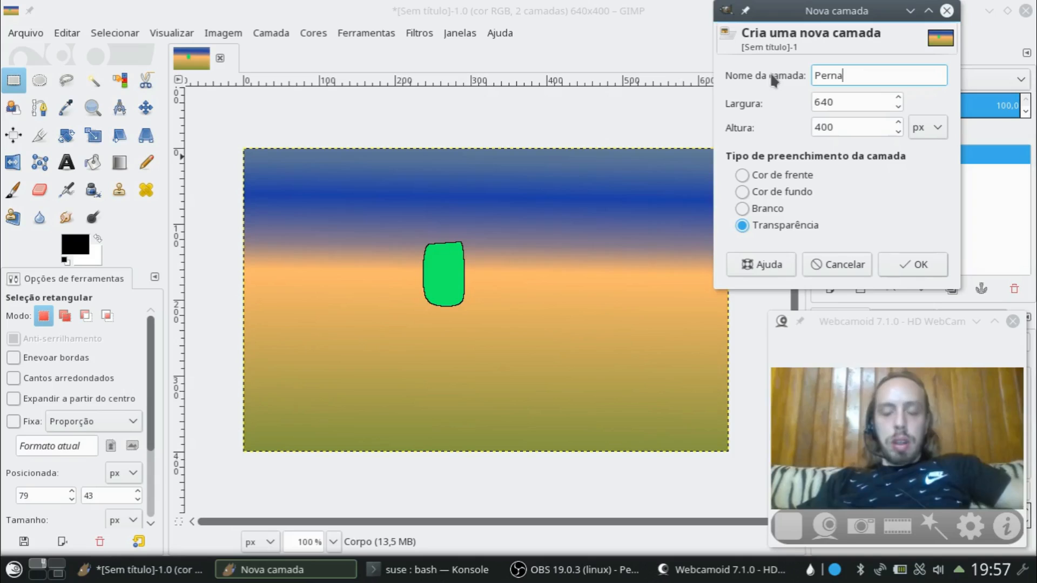
text(_)
text(1)
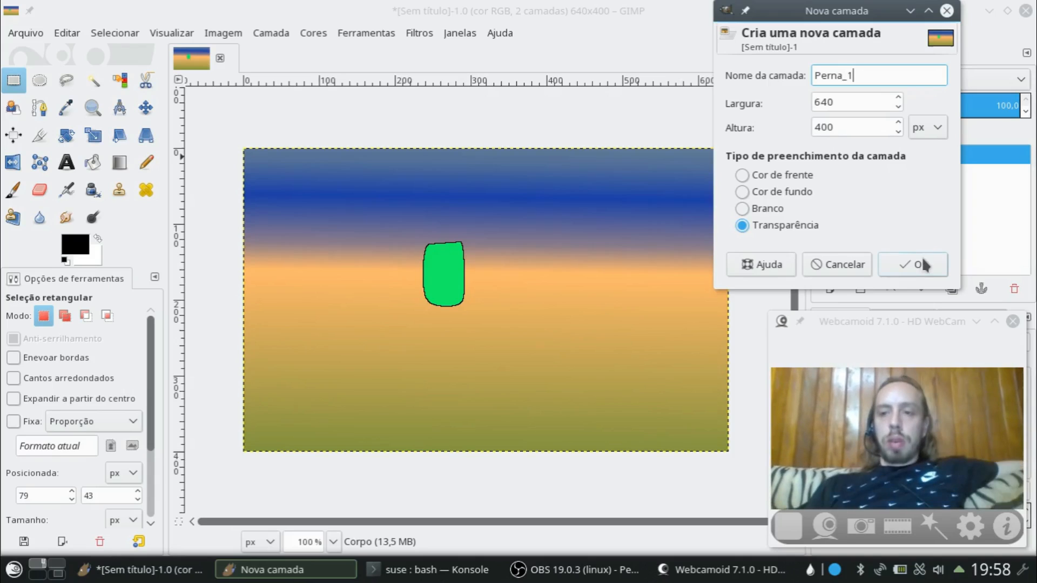
click(930, 268)
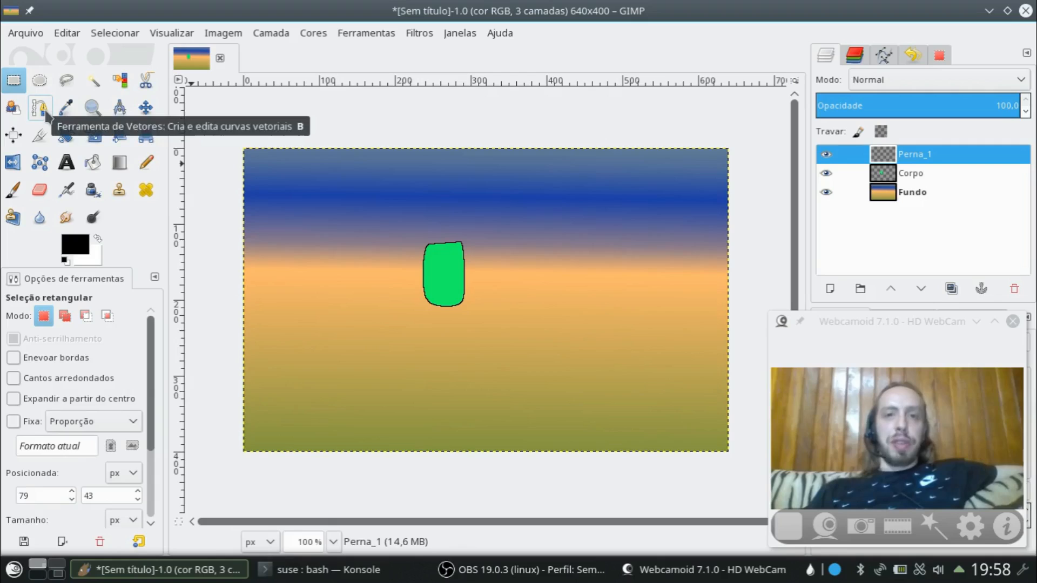
Step: Draw a narrow four-point U-shaped path, open at the top, about 9 px wide and 47 px tall below the green body
click(41, 108)
scroll(419, 368, up, 1)
scroll(422, 357, up, 1)
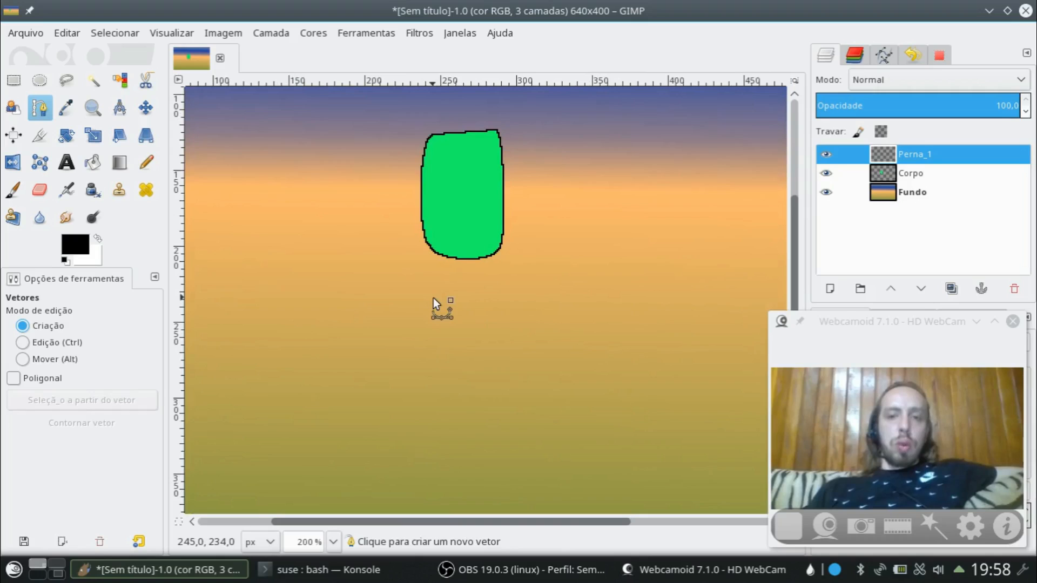
click(433, 298)
click(433, 370)
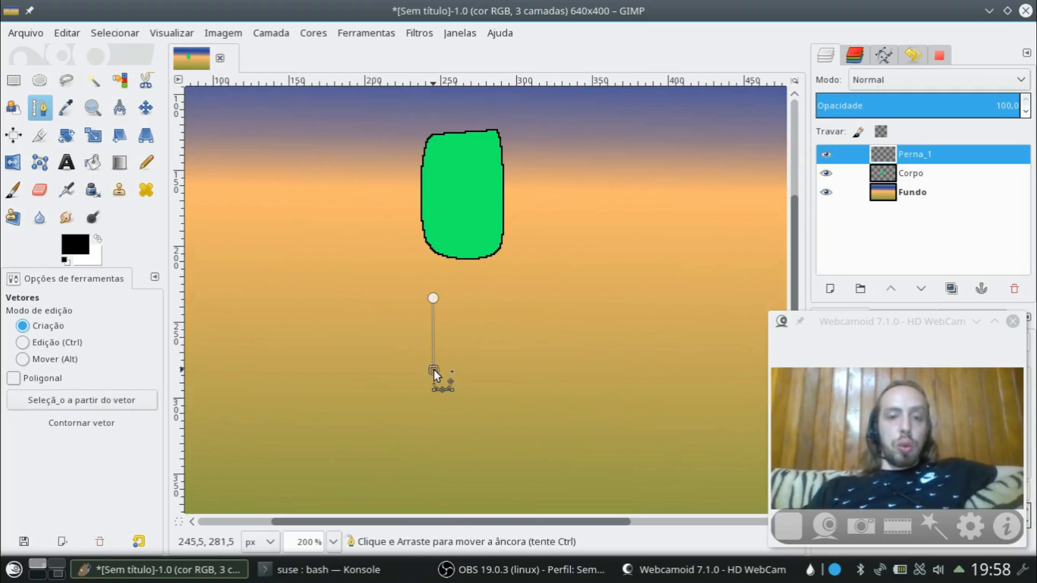
click(448, 371)
click(447, 299)
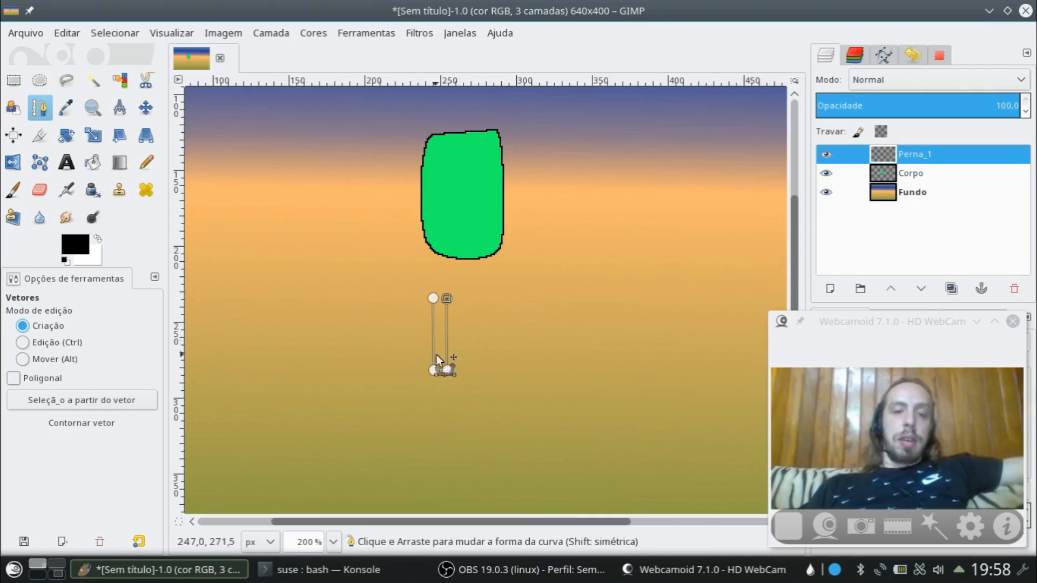
Step: Bend the sides of the narrow leg path slightly outward and its bottom downward, and create a selection from the path
scroll(446, 360, up, 3)
drag(449, 294, 407, 292)
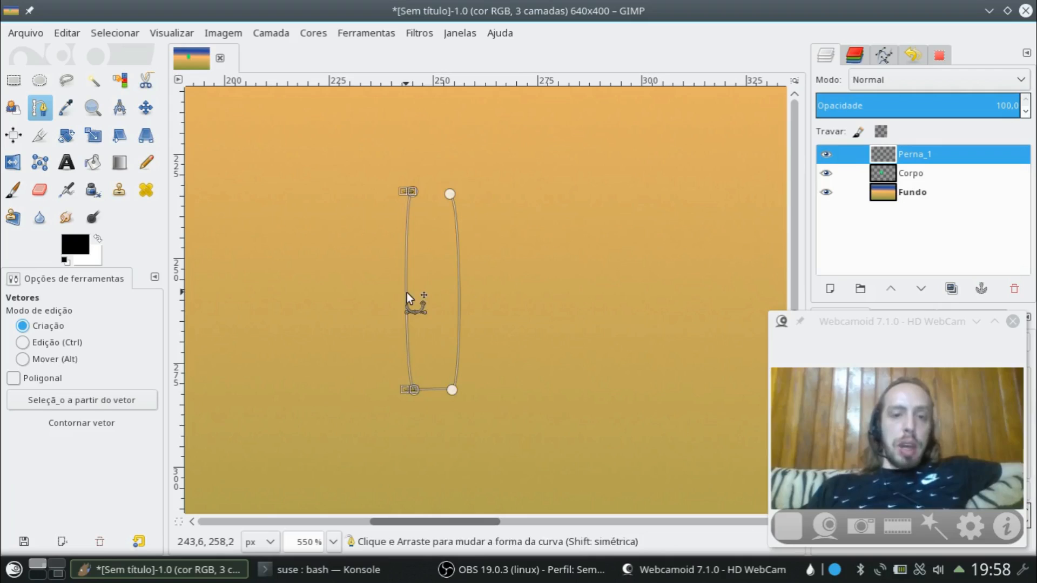
click(75, 405)
Step: Set the foreground colour to green 19f968 and bucket-fill the leg selection on the Perna_1 layer
click(75, 247)
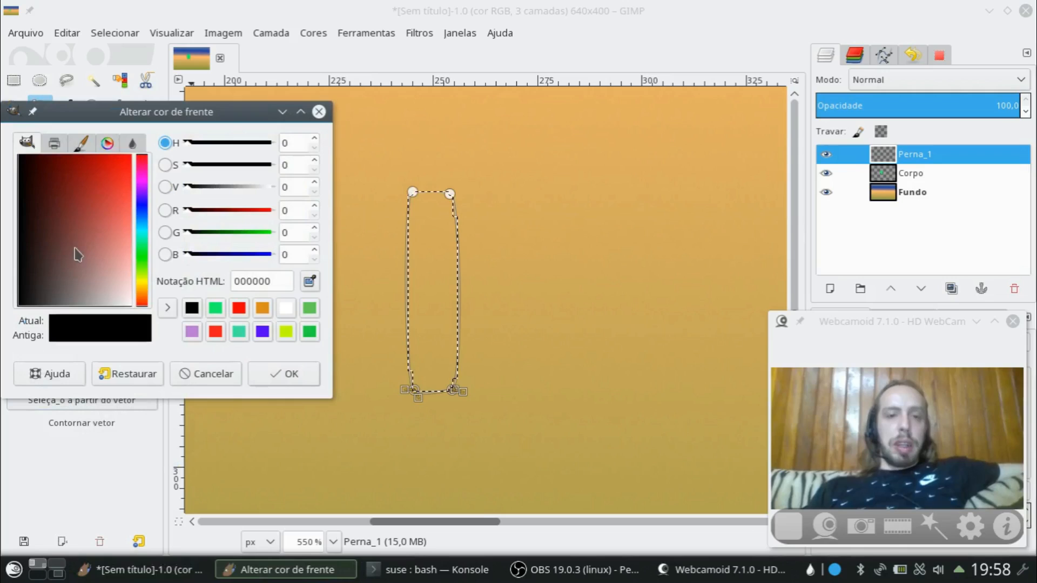
click(215, 308)
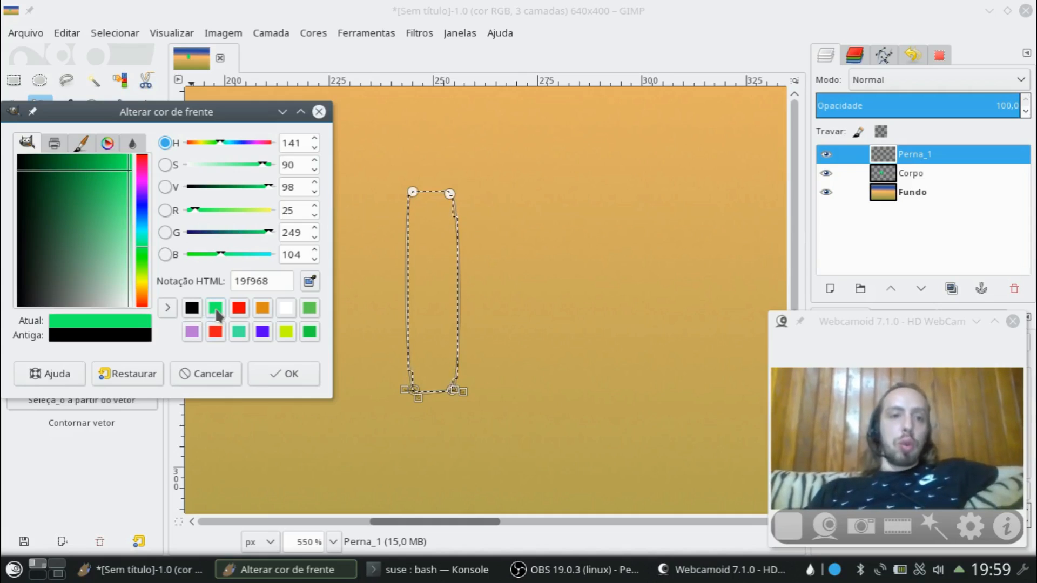
click(284, 373)
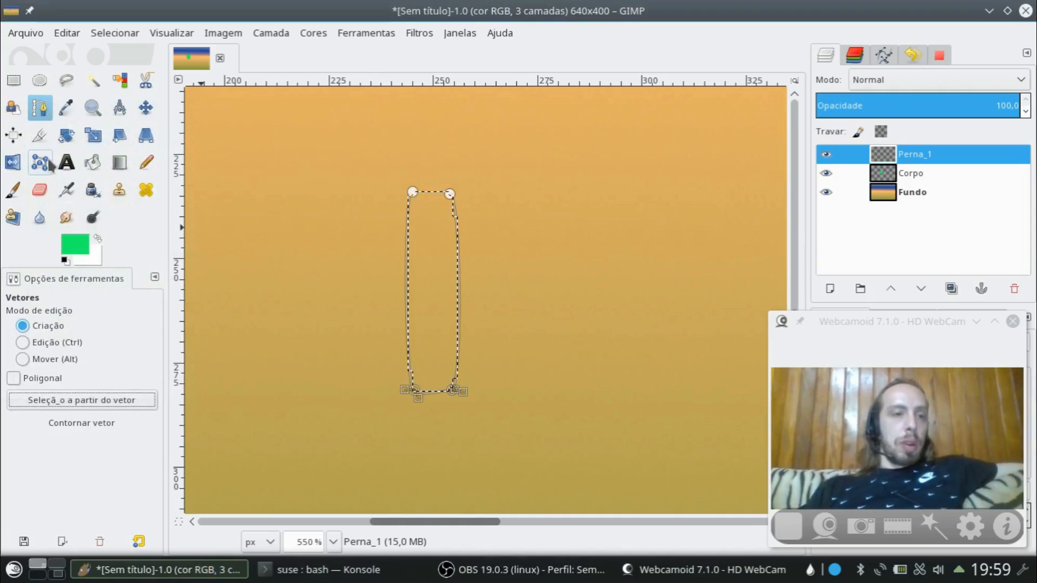
click(90, 166)
click(436, 274)
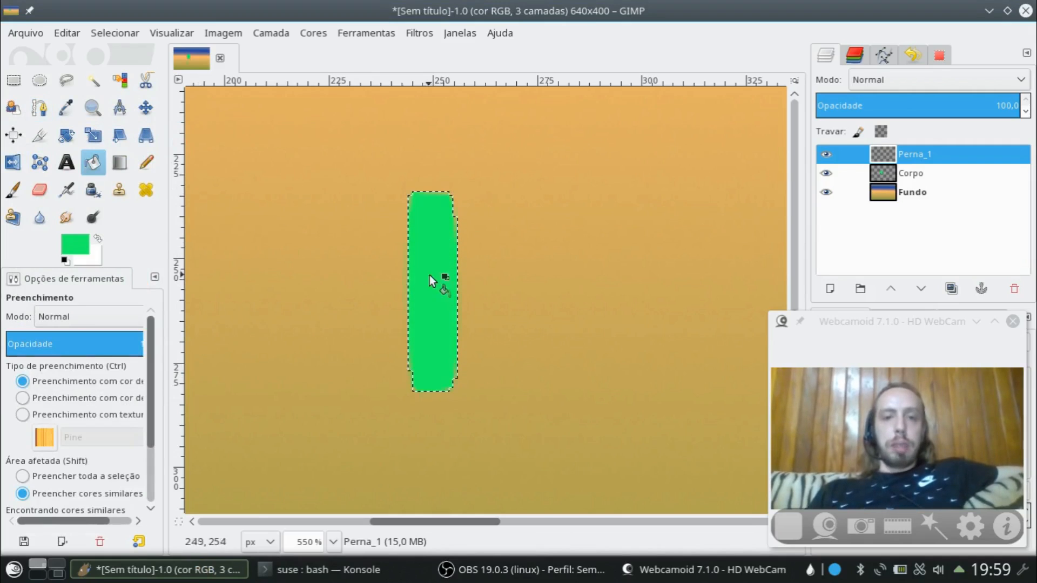
Step: Turn the leg selection into a 1 px border and paint it black with the Paintbrush
click(129, 38)
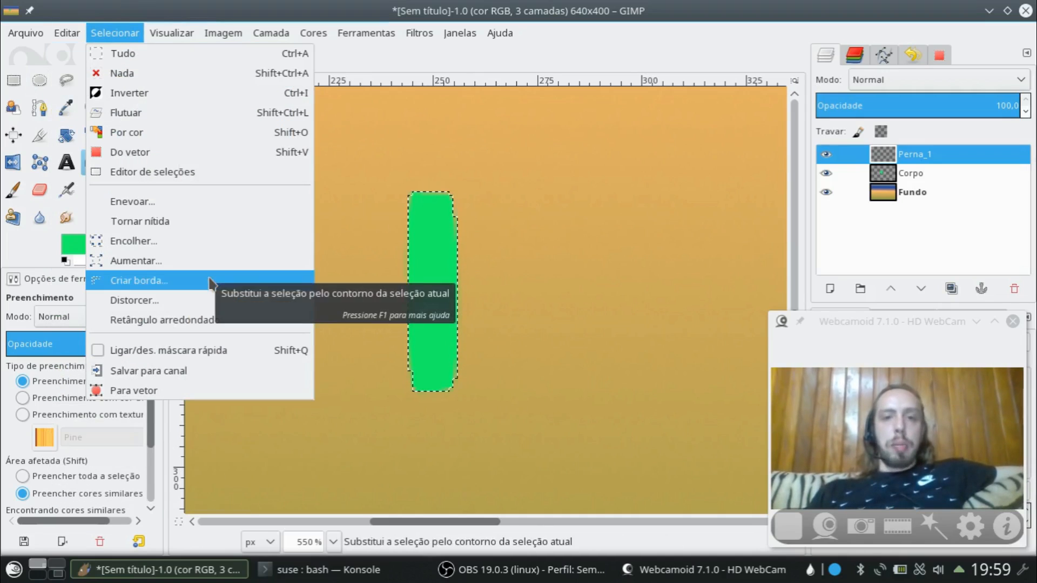
click(209, 282)
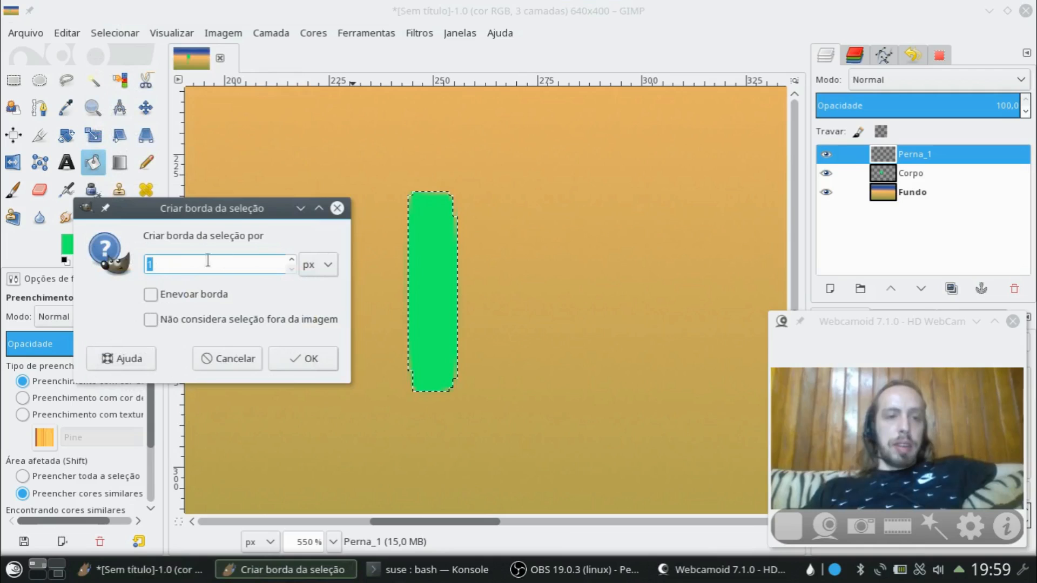
click(303, 360)
click(11, 197)
click(70, 245)
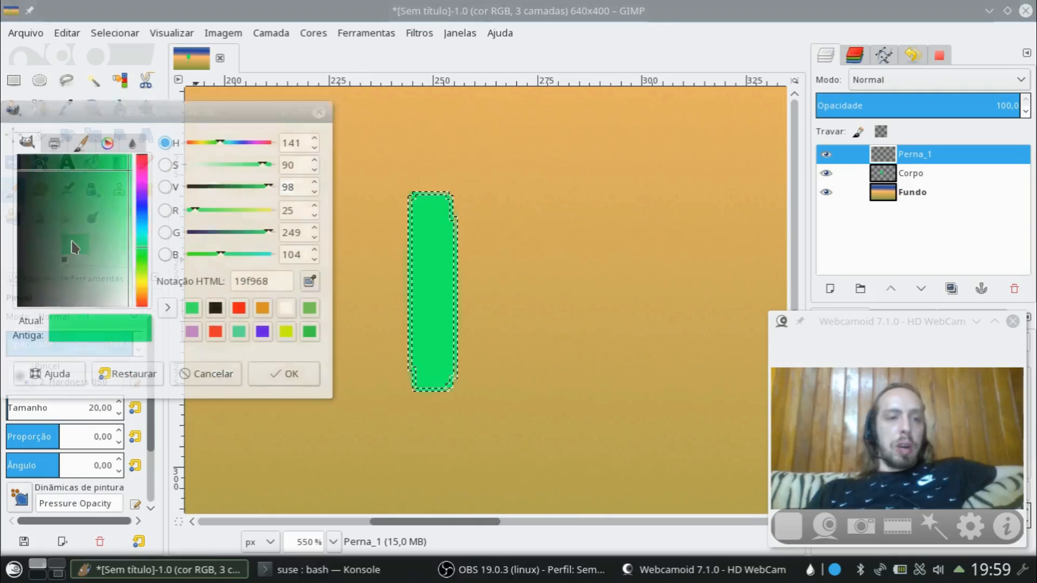
click(215, 308)
click(287, 373)
mouse_move(451, 215)
mouse_down()
mouse_move(413, 328)
mouse_move(455, 394)
mouse_move(442, 225)
mouse_move(474, 388)
mouse_up()
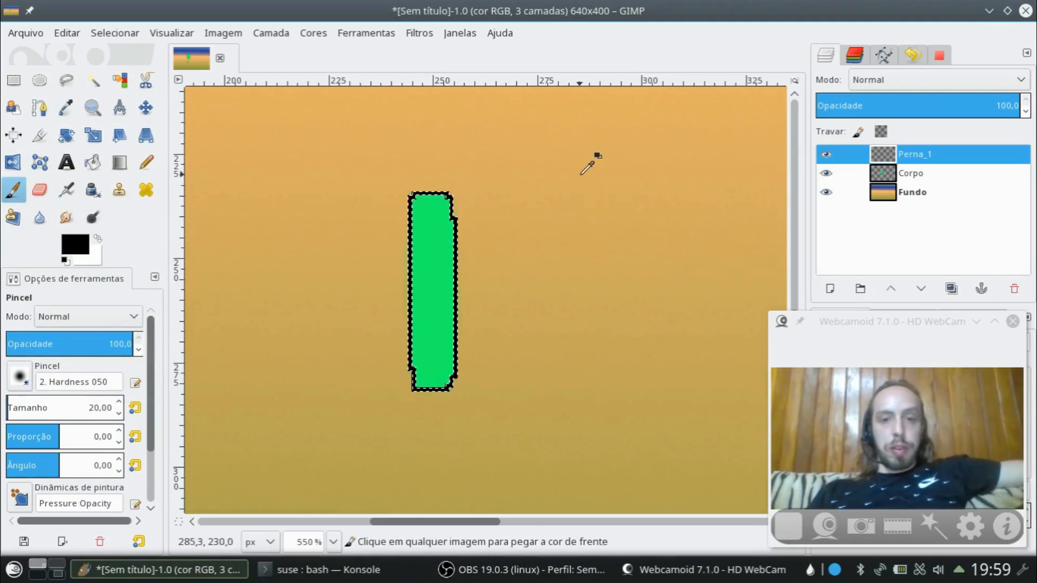
Step: Clear the border selection around the outlined leg using the rectangle selection tool
ctrl+scroll(624, 174, down, 3)
scroll(667, 222, up, 5)
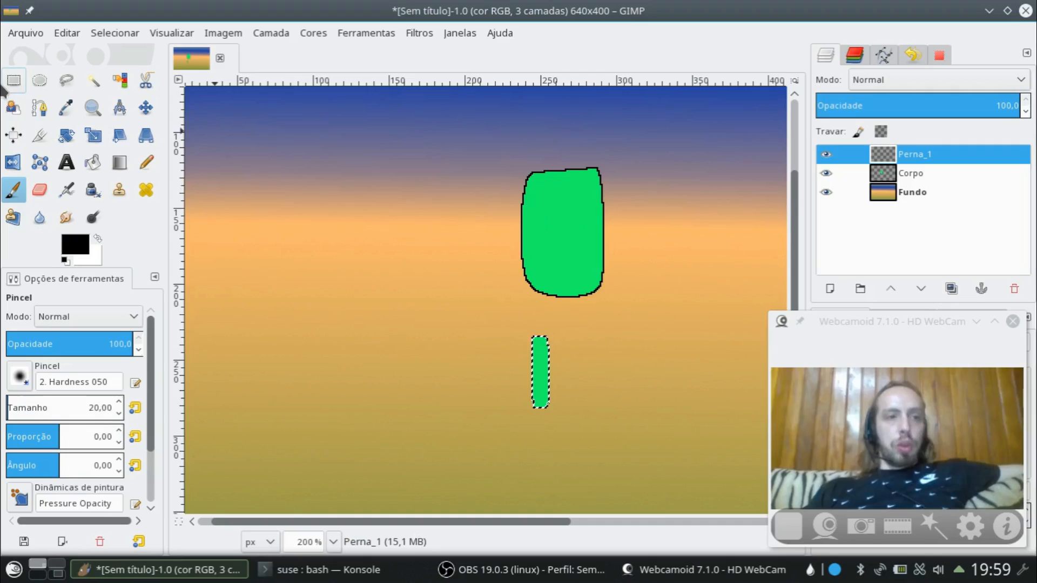
key(r)
click(354, 169)
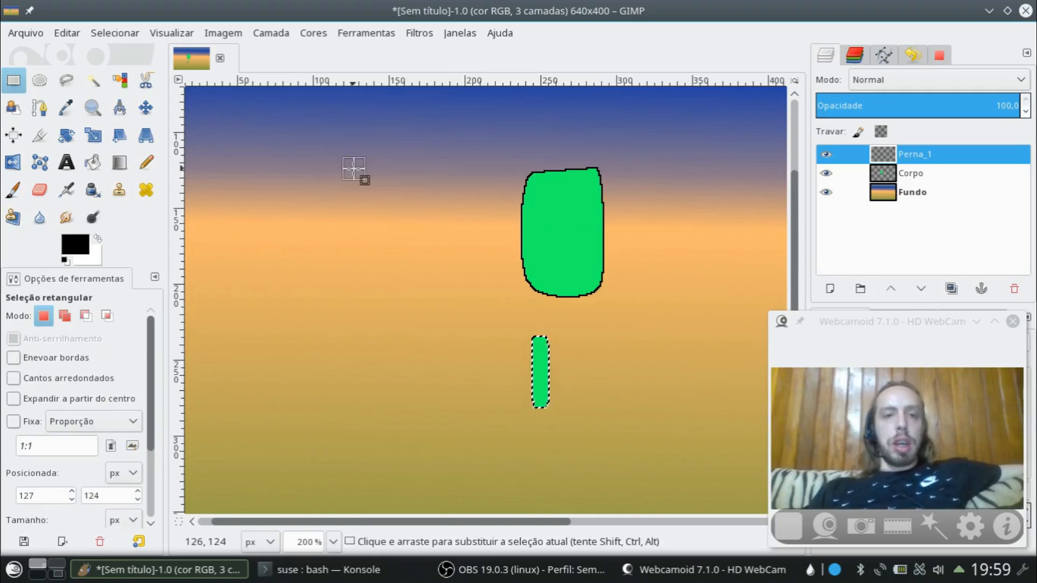
click(358, 197)
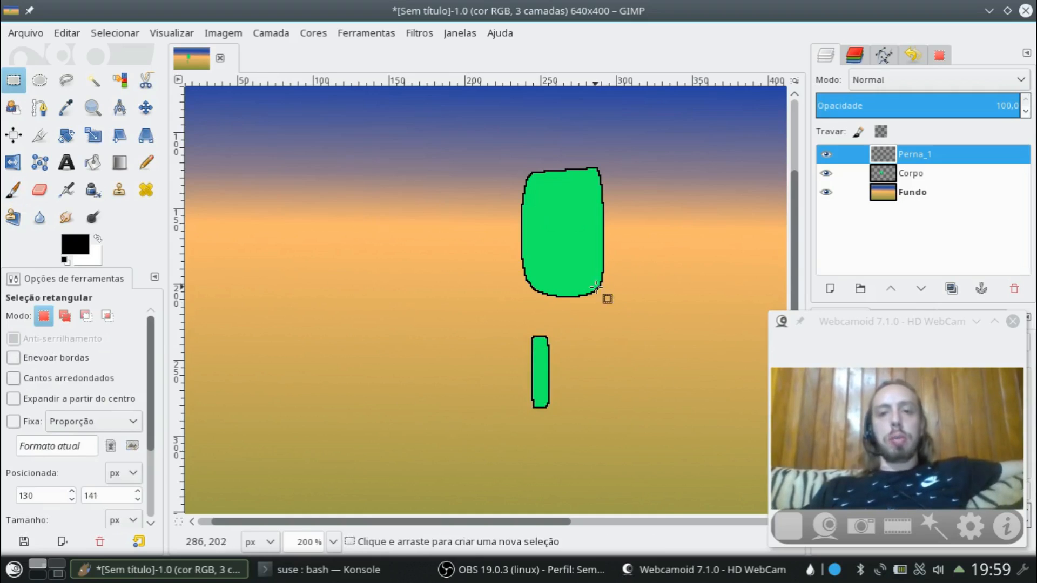
Step: Duplicate the Perna_1 layer and rename the copy as Perna_2
key(minus)
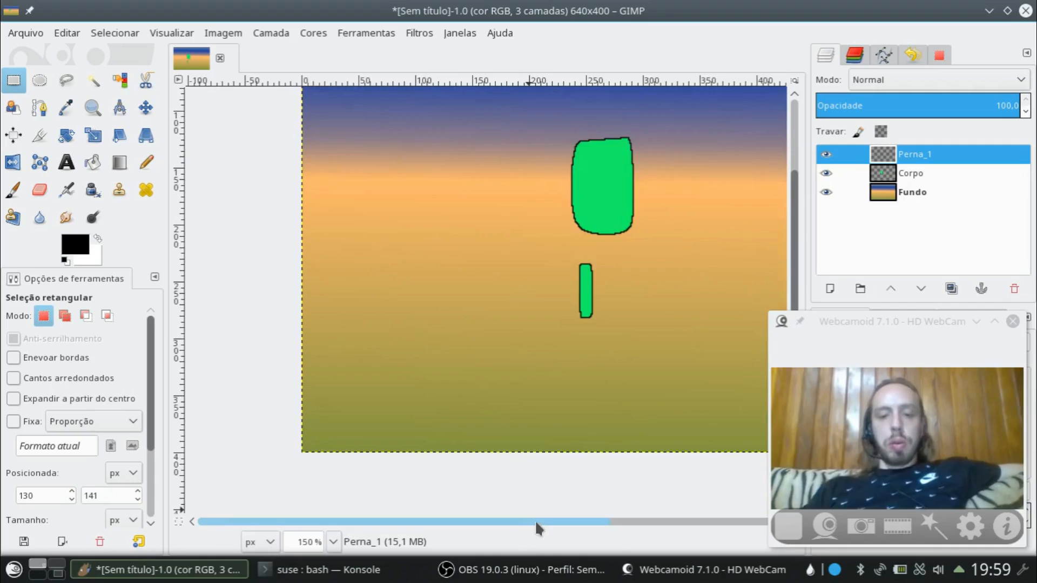
drag(534, 519, 556, 523)
scroll(532, 313, up, 3)
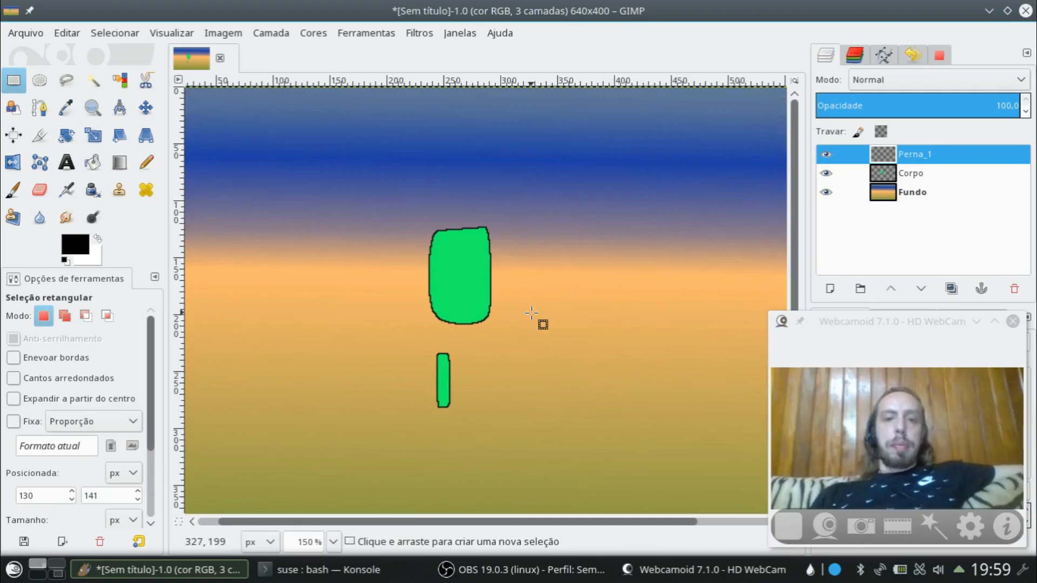
right_click(924, 157)
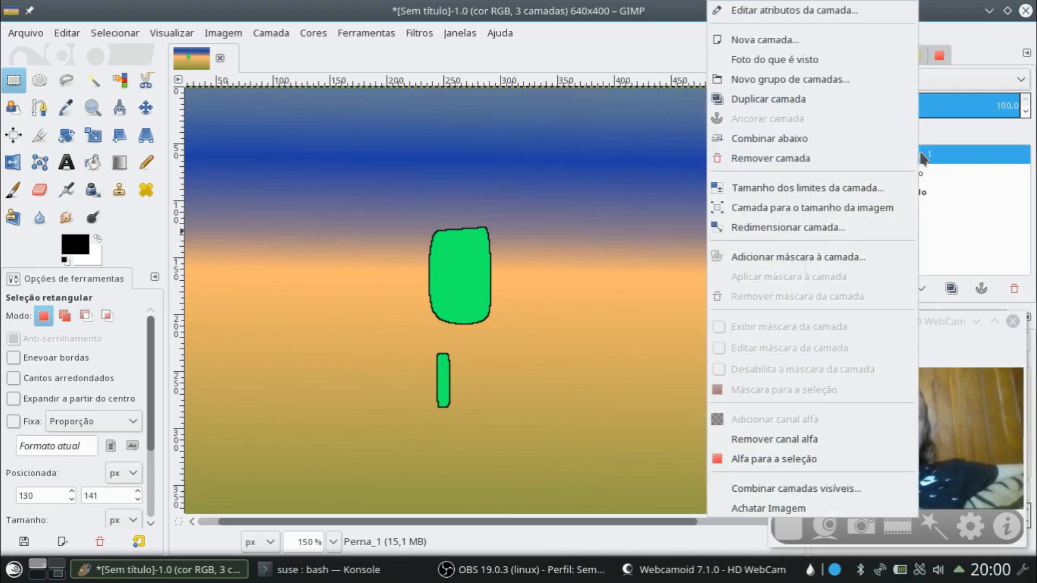
click(825, 101)
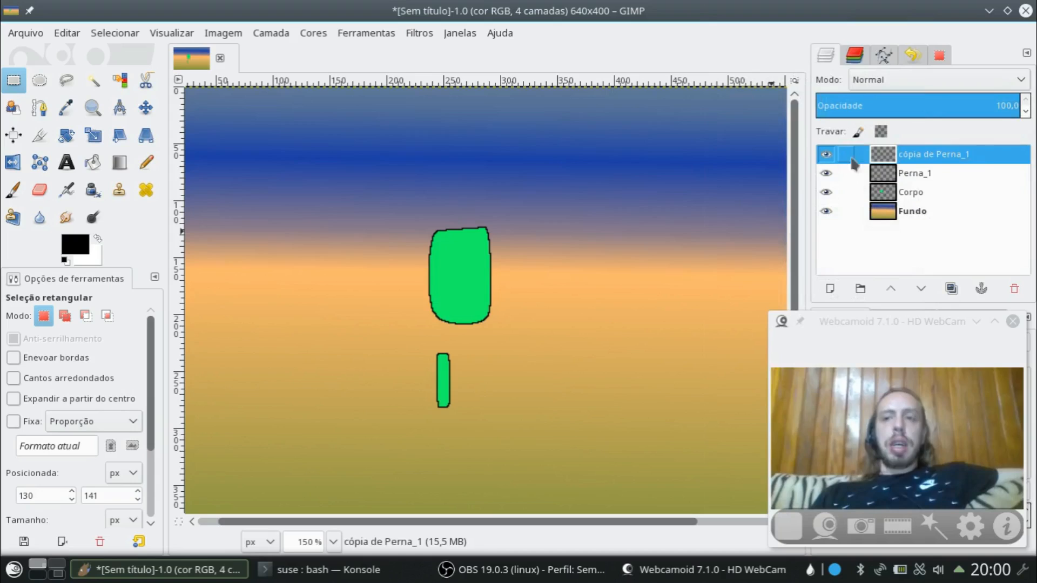
double_click(942, 153)
key(BackSpace)
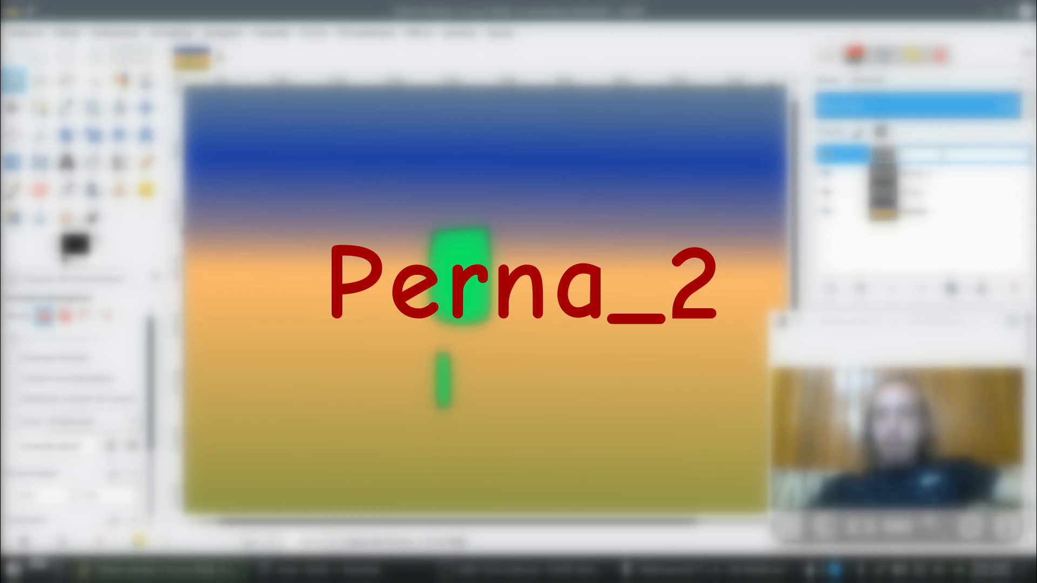
key(Return)
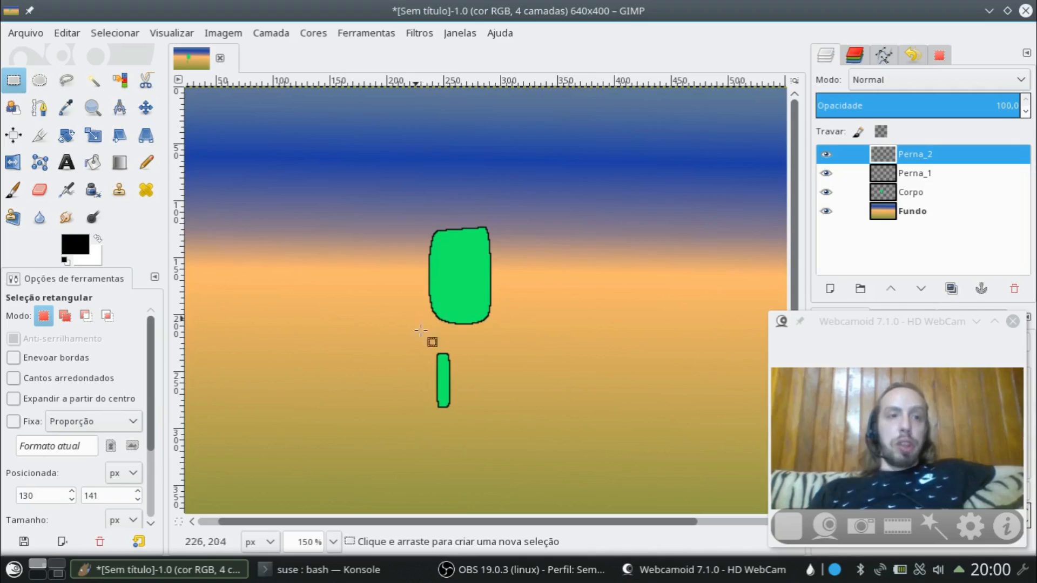
Step: Move the two leg shapes side by side, just below the green body
click(151, 110)
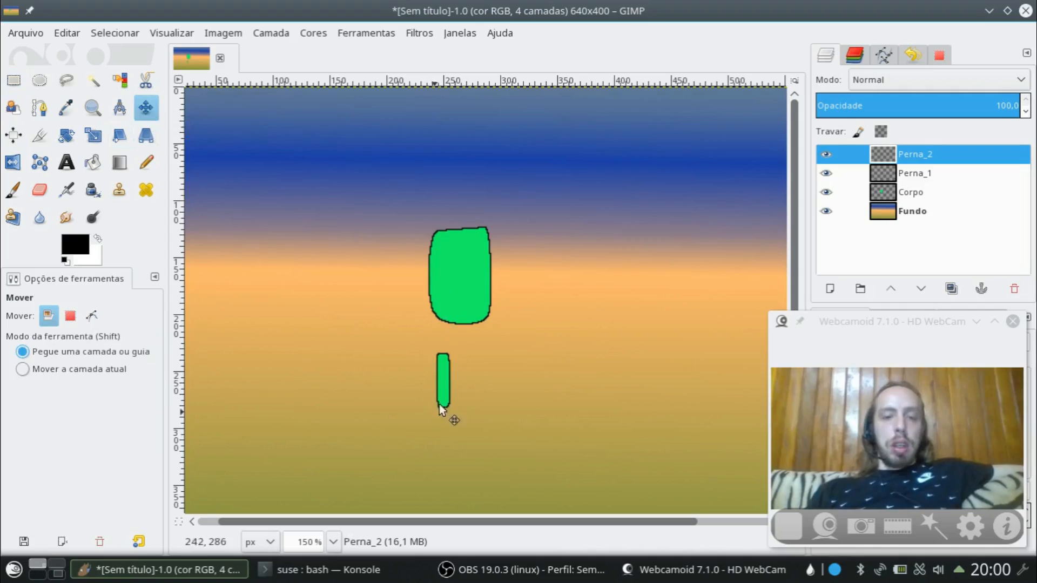
mouse_move(443, 383)
mouse_down()
mouse_move(471, 384)
mouse_move(481, 360)
mouse_move(445, 385)
mouse_move(445, 371)
mouse_up()
drag(476, 352, 449, 350)
Step: Duplicate the Perna_2 layer as Braco_1 and move the copied shape just right of the body as an arm
click(943, 156)
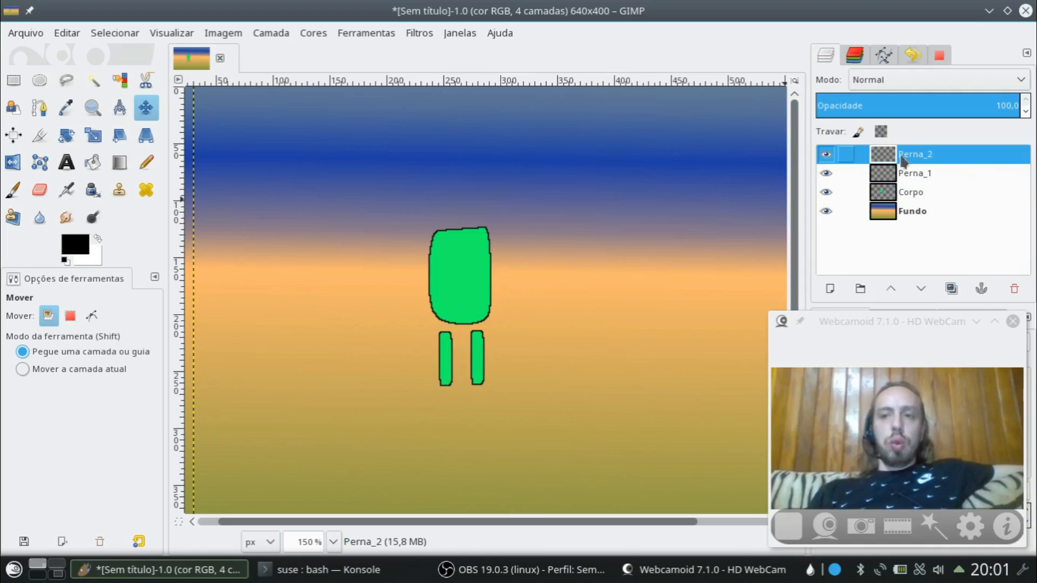
right_click(922, 157)
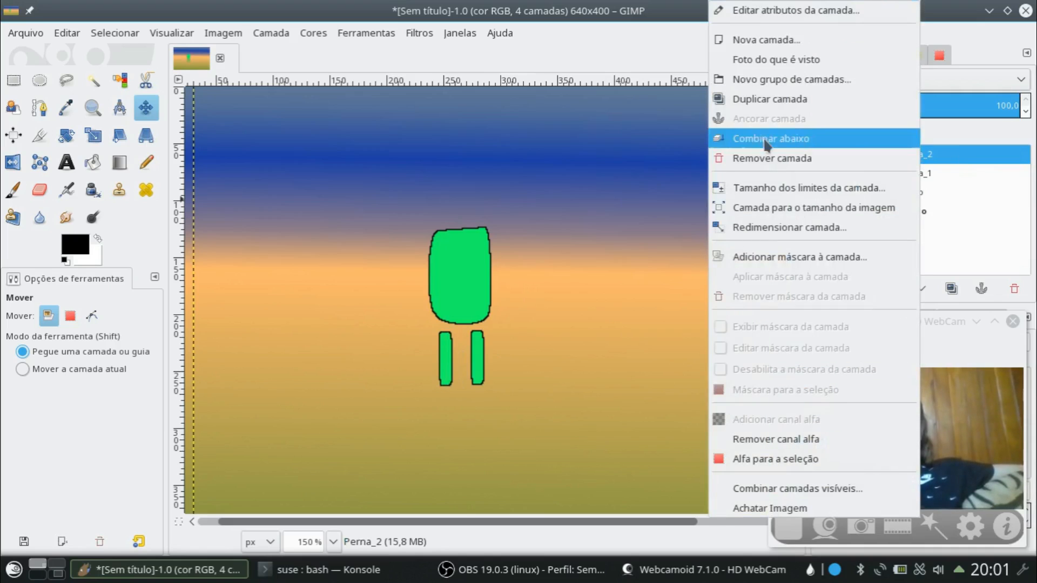
click(798, 103)
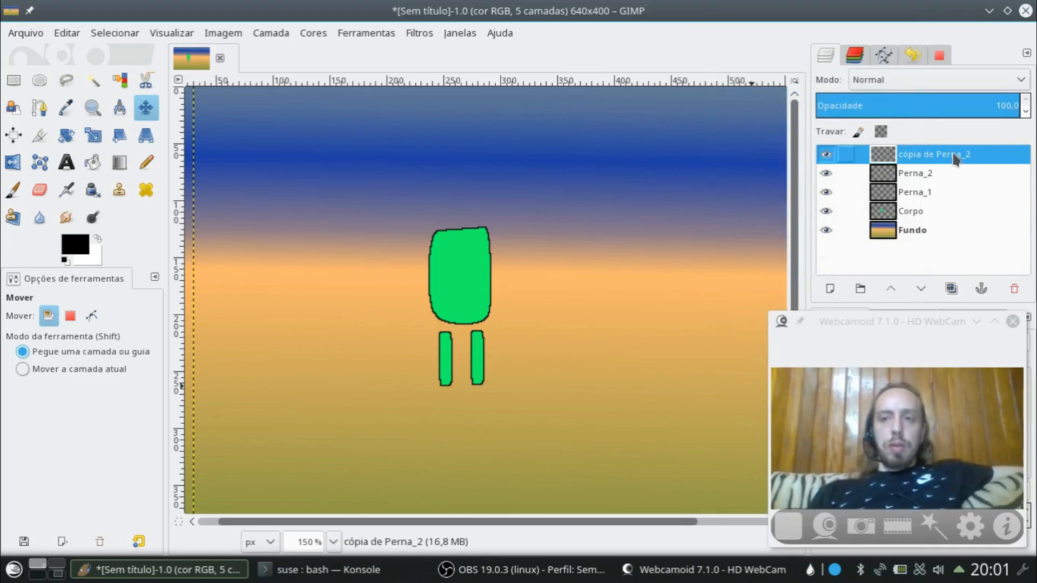
double_click(952, 153)
text(B)
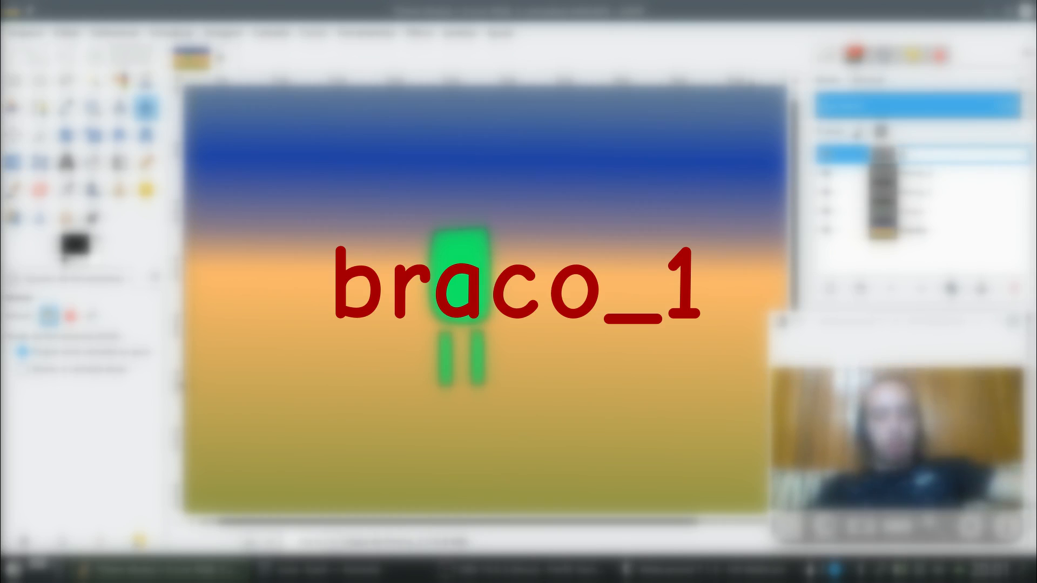
text(raco_1)
key(Return)
drag(478, 358, 516, 270)
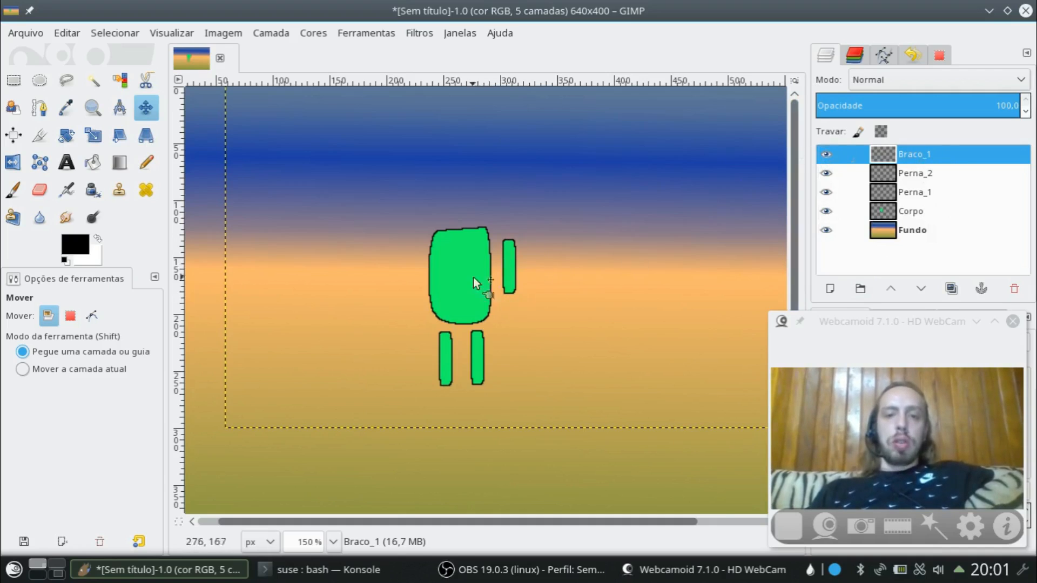
Step: Check which shape the Braco_1 layer holds by hiding and showing it
click(825, 155)
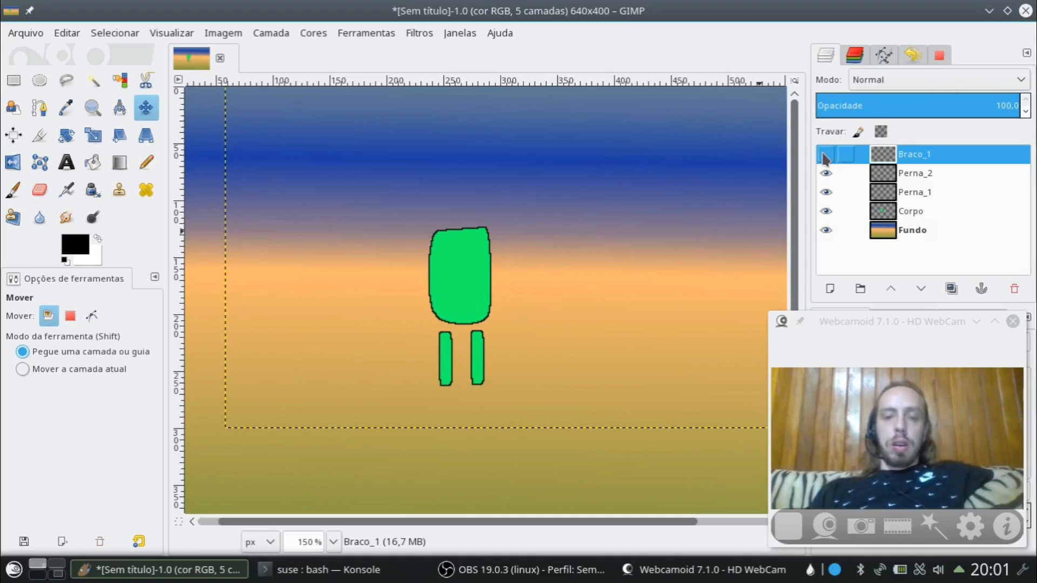
click(826, 156)
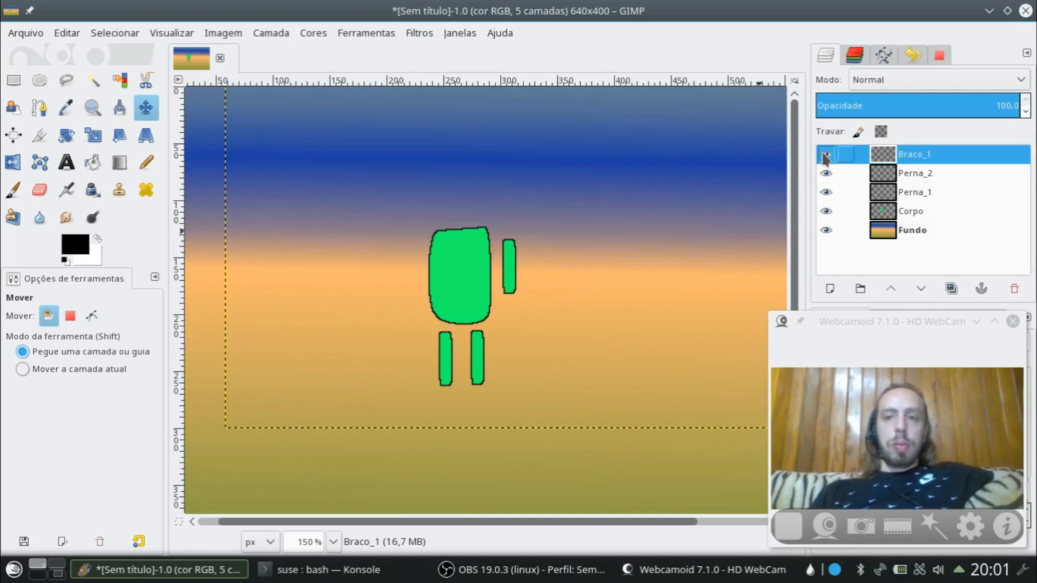
click(826, 156)
click(825, 156)
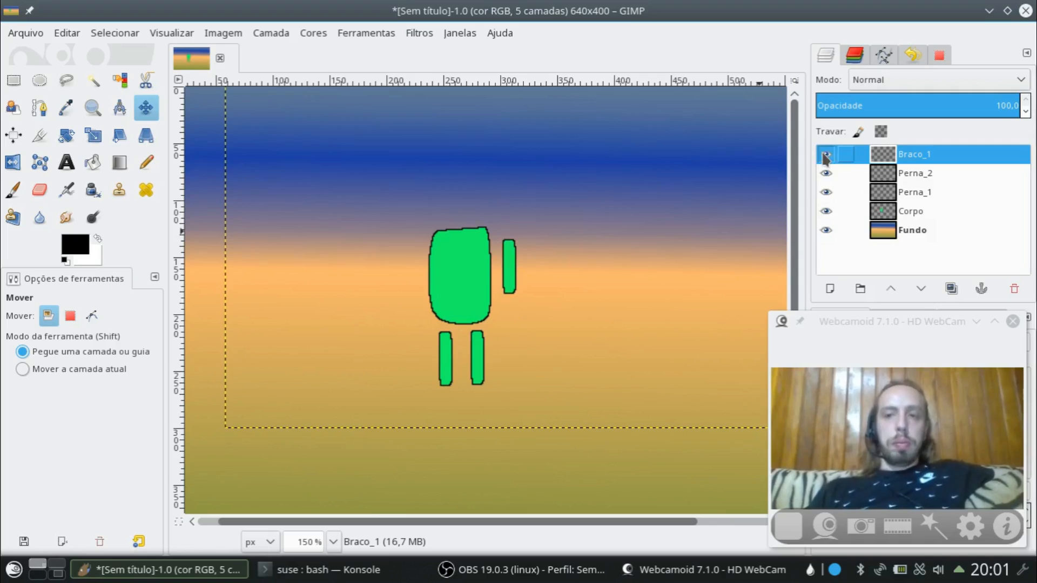
Step: Check which leg the Perna_2 and Perna_1 layers each hold by hiding and showing them
click(924, 178)
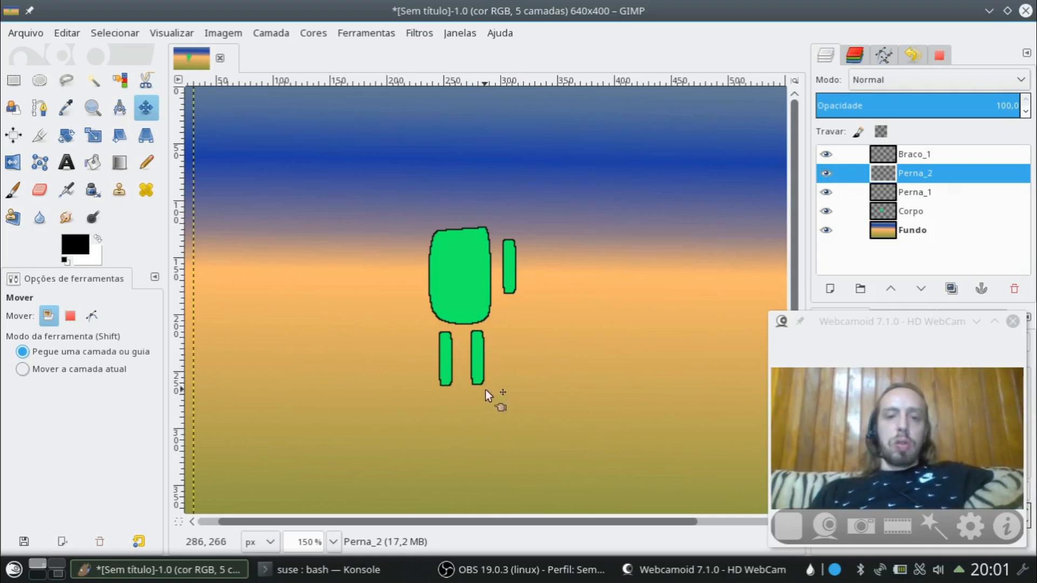
click(827, 174)
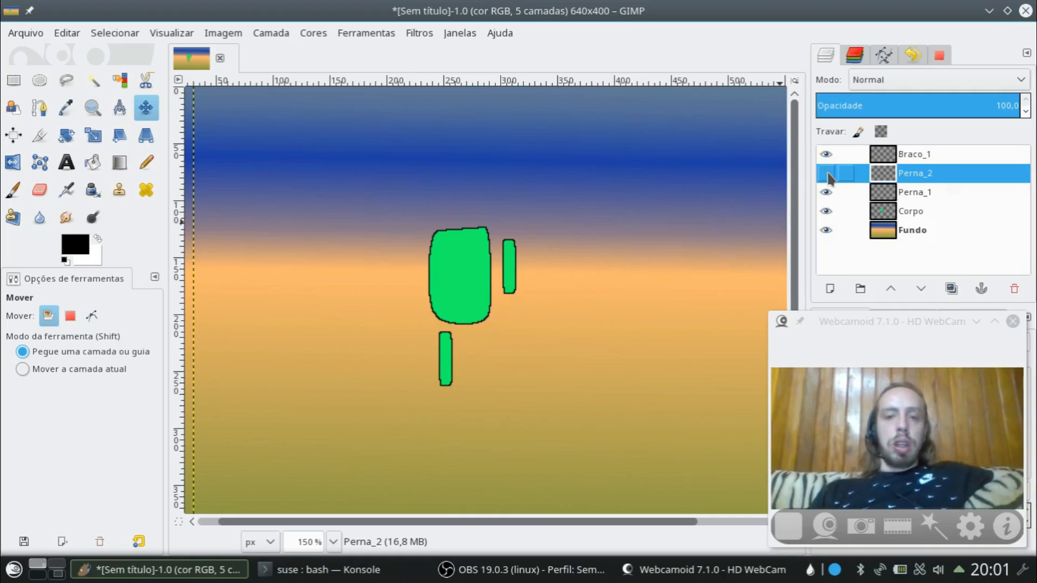
click(827, 174)
click(827, 174)
click(827, 174)
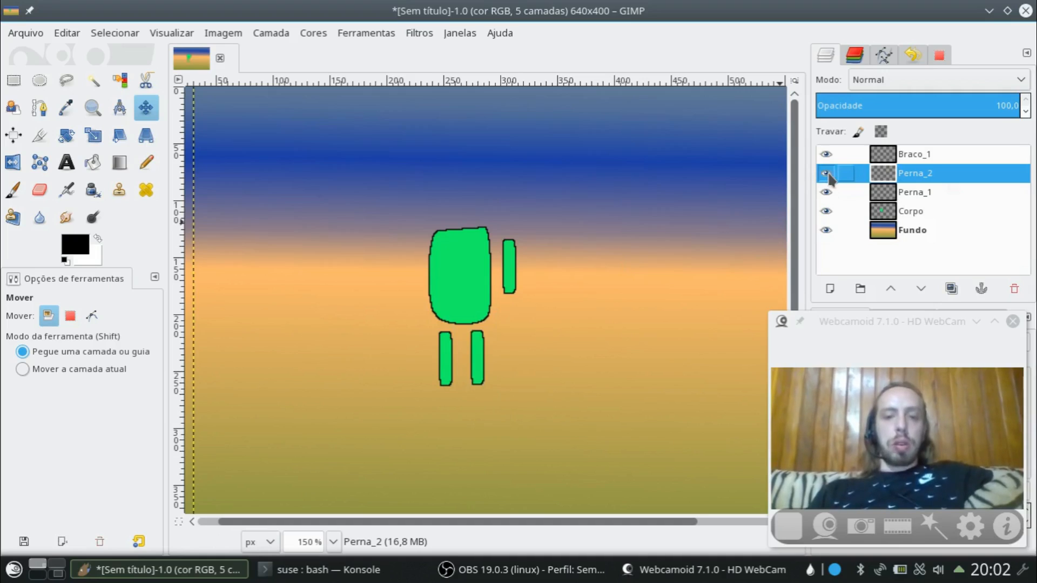
click(827, 174)
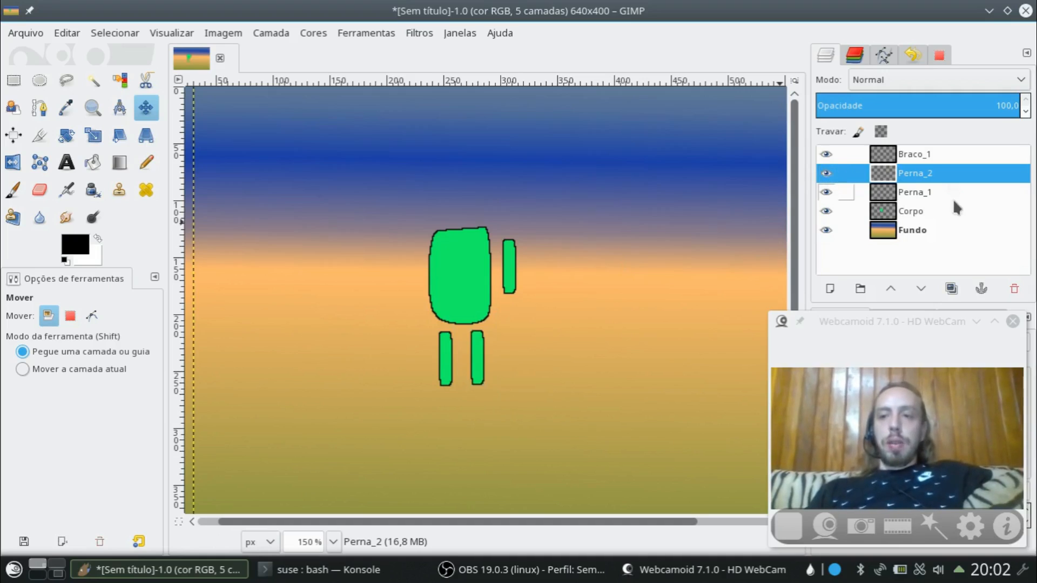
click(918, 193)
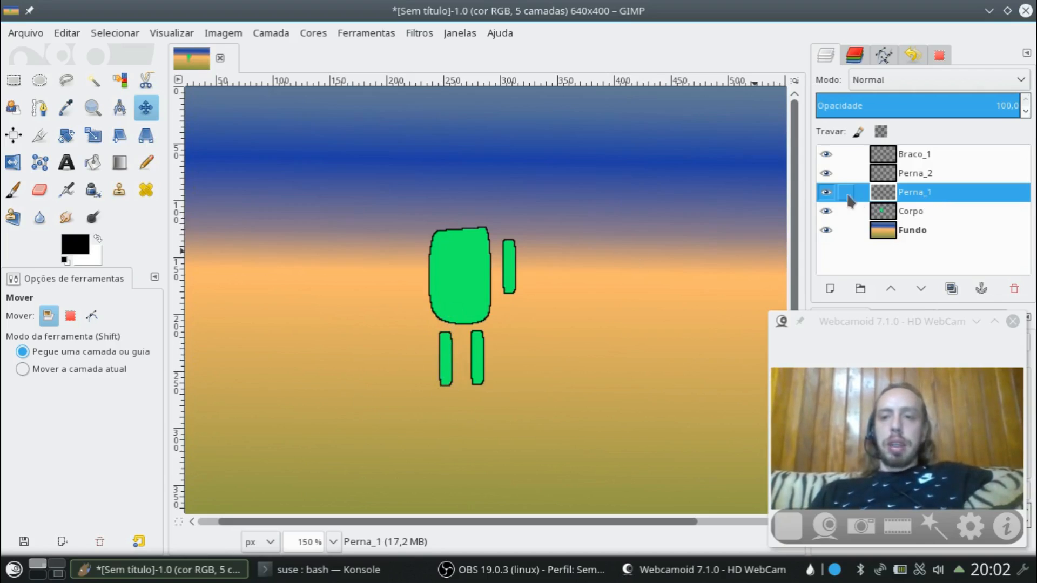
click(829, 193)
click(829, 193)
click(829, 193)
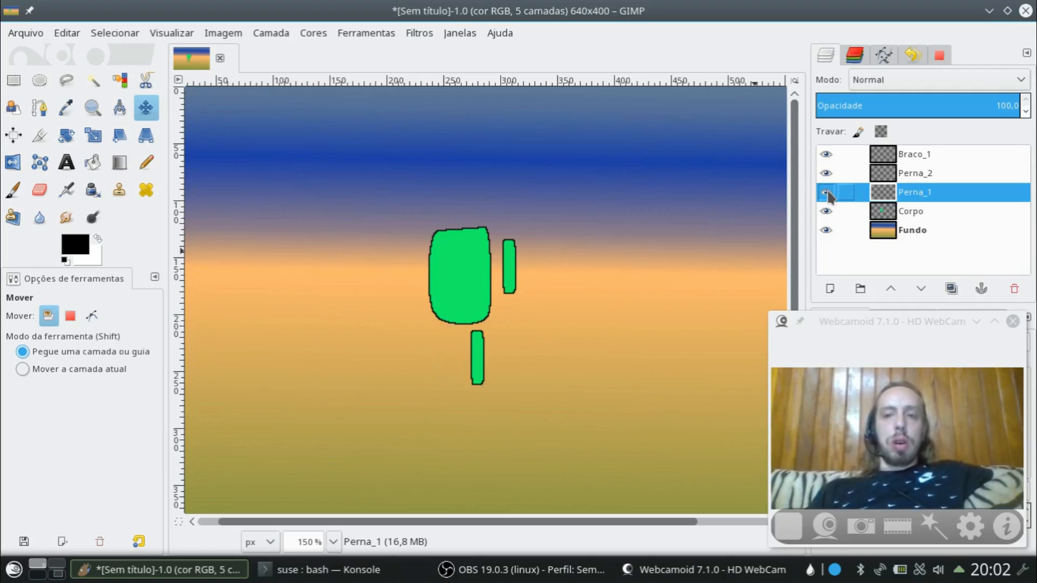
click(827, 192)
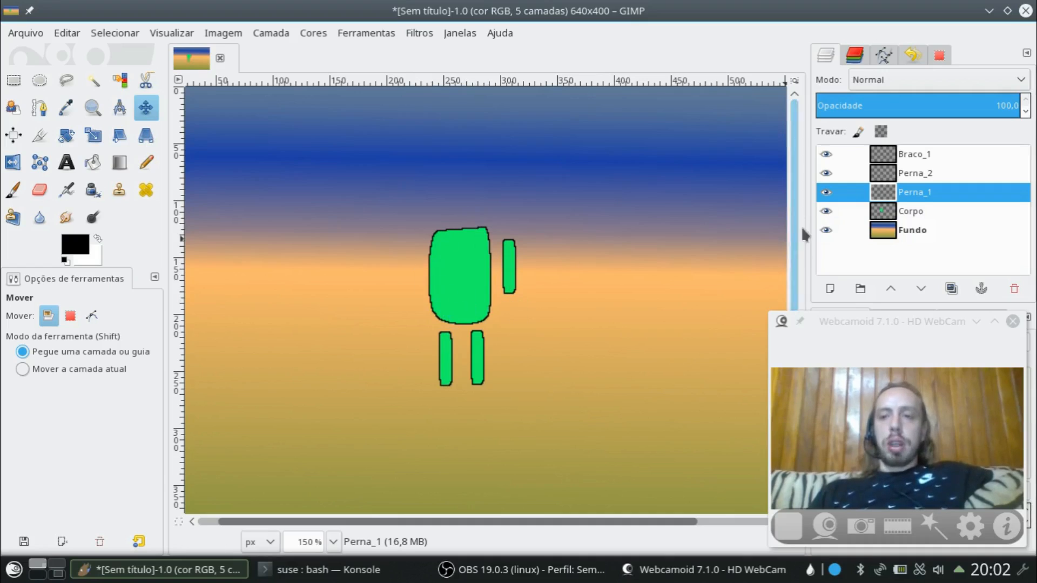
Step: Check what the Corpo and Fundo layers each hold by hiding and showing them
click(827, 211)
click(827, 212)
click(832, 214)
click(831, 213)
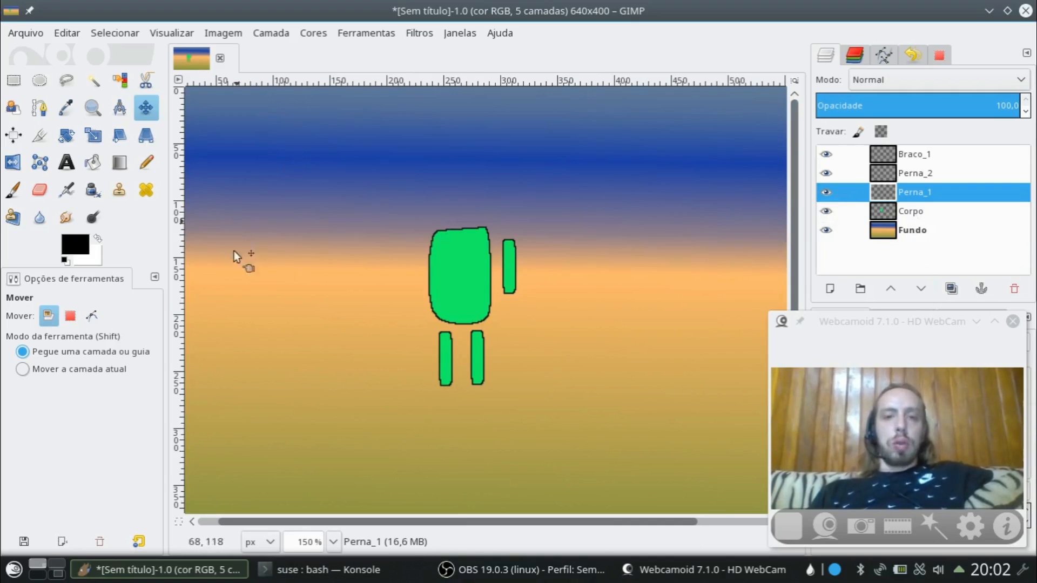
click(823, 230)
click(823, 230)
click(823, 230)
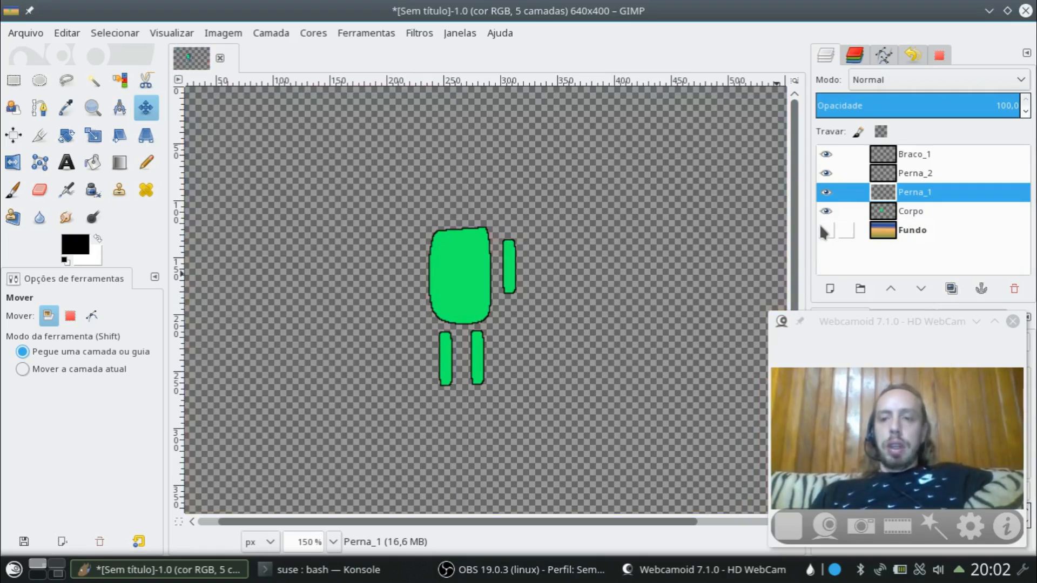
click(824, 230)
Step: Duplicate the Braco_1 layer as Braco_2 and move the copied arm to the left side of the body
click(918, 157)
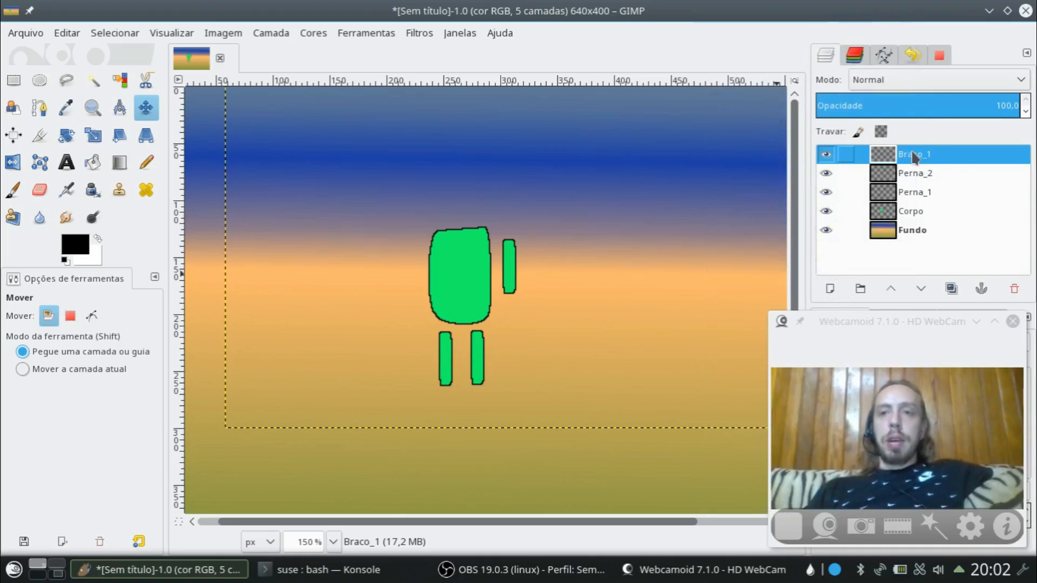
right_click(916, 156)
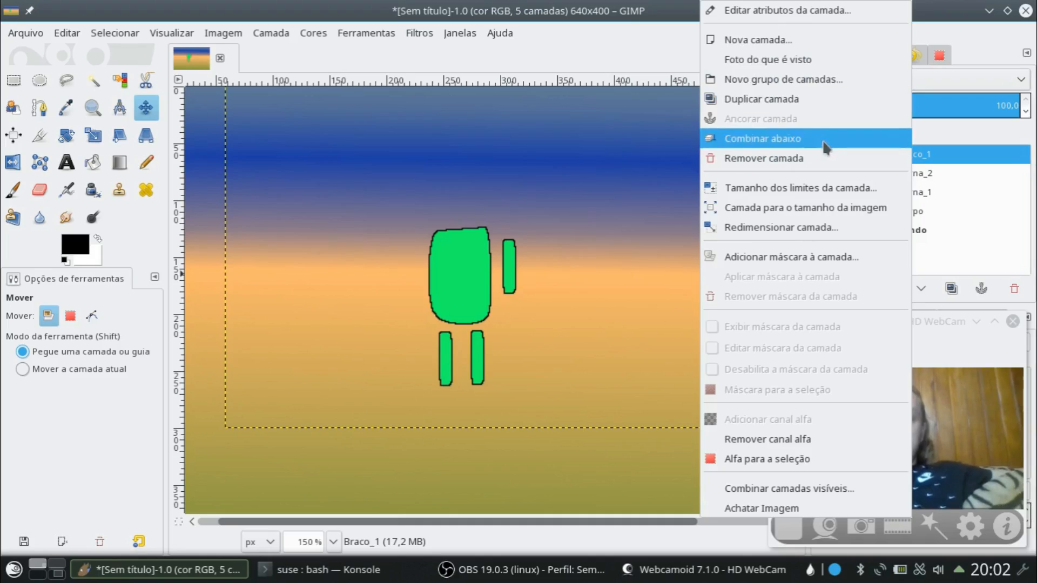
click(816, 100)
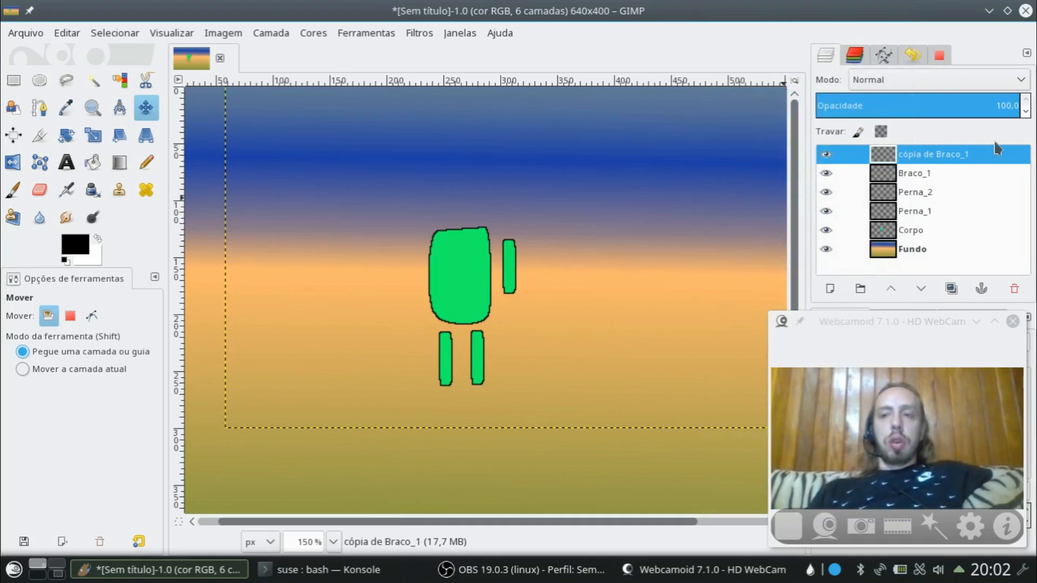
double_click(933, 154)
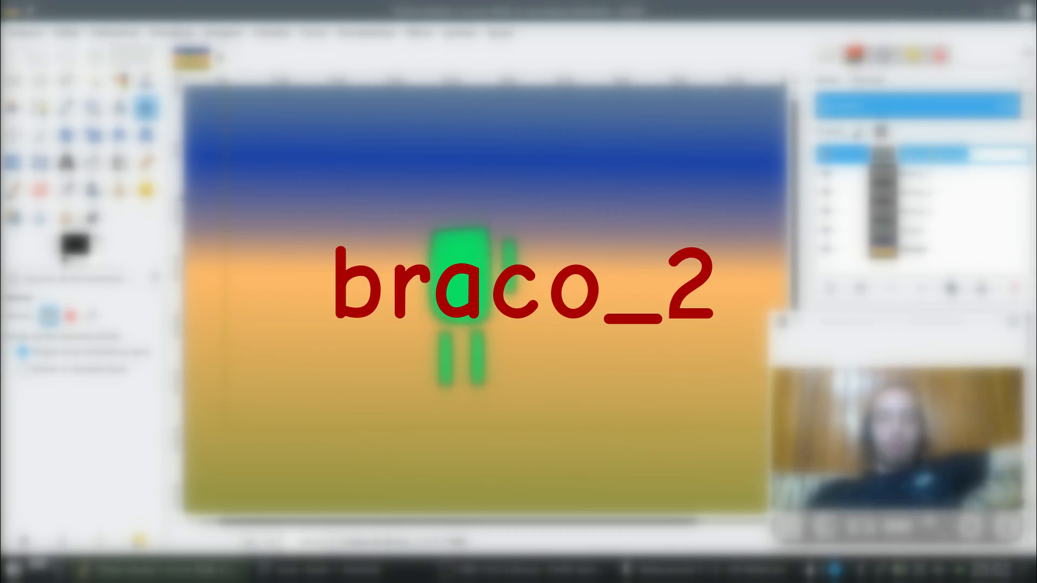
text(Braco_2)
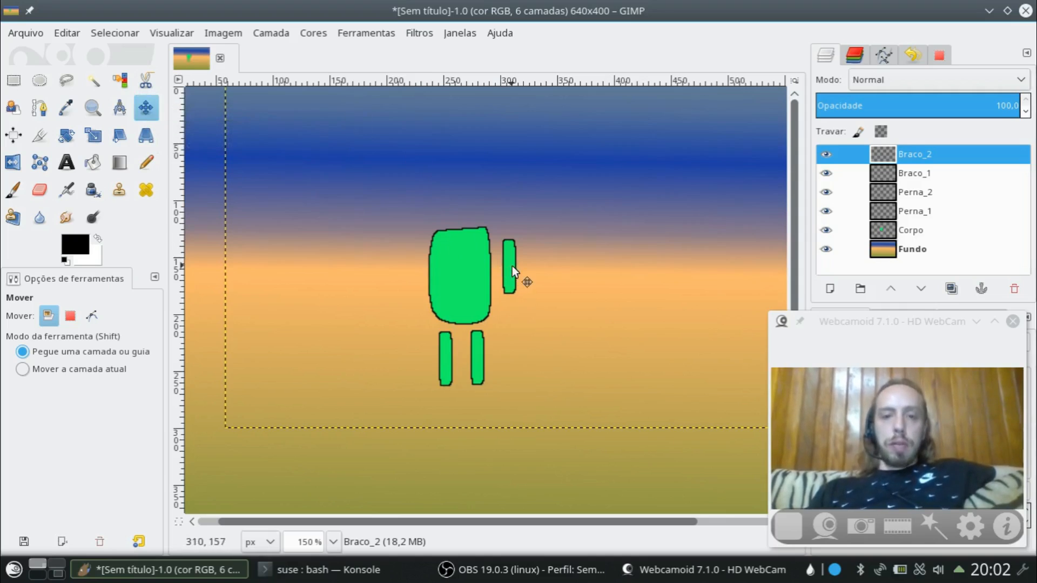
drag(512, 266, 410, 271)
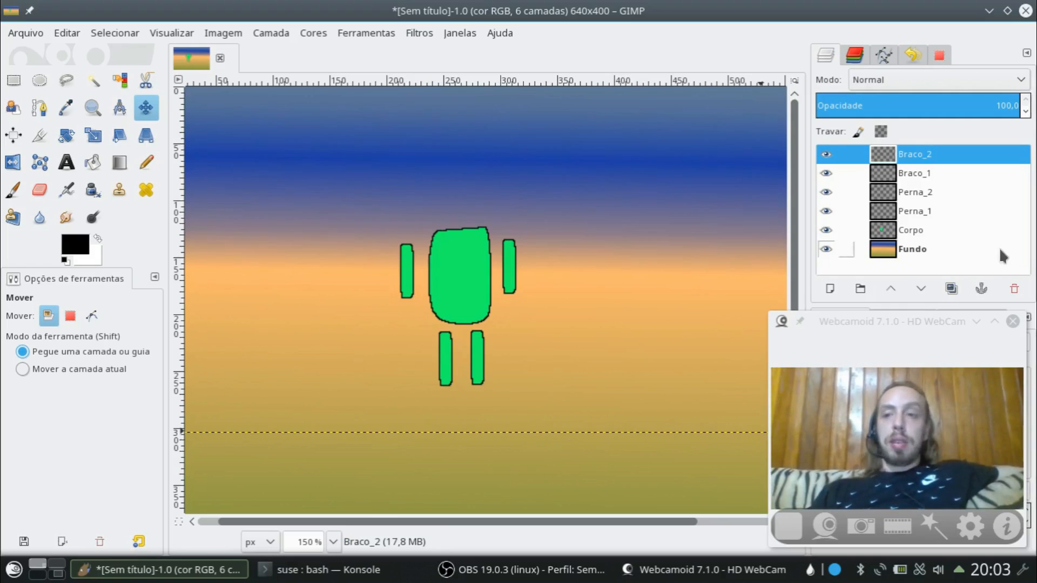
Step: Create a new 640 x 400 px layer named Cabeca with transparent fill
right_click(924, 163)
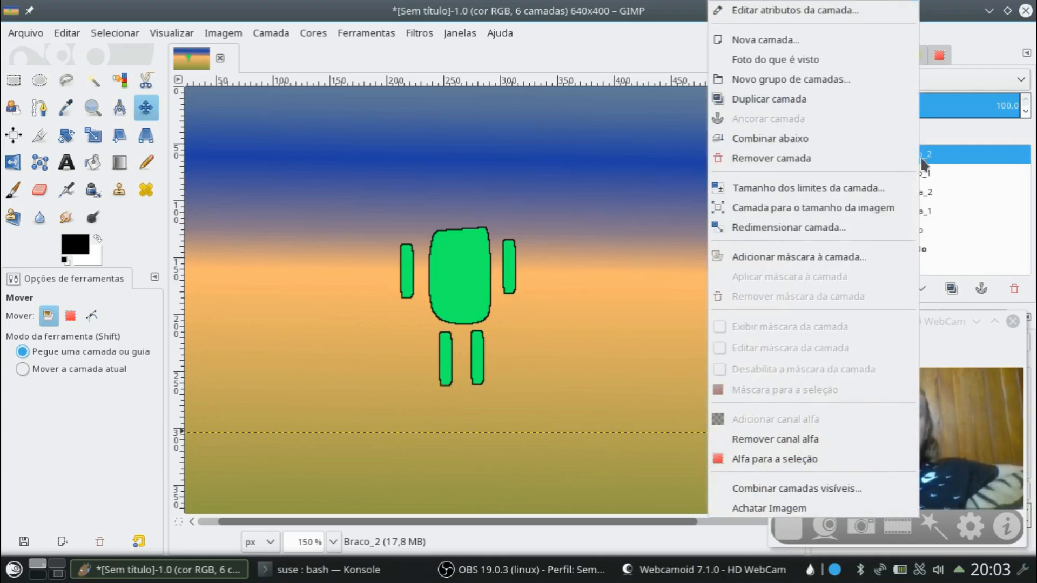
click(848, 46)
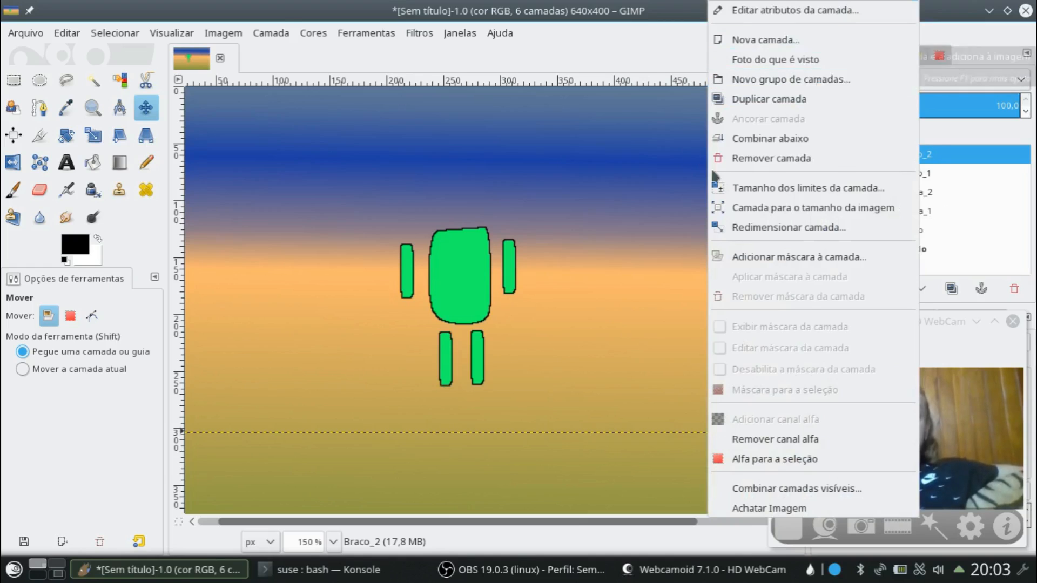
click(801, 69)
drag(828, 72, 703, 76)
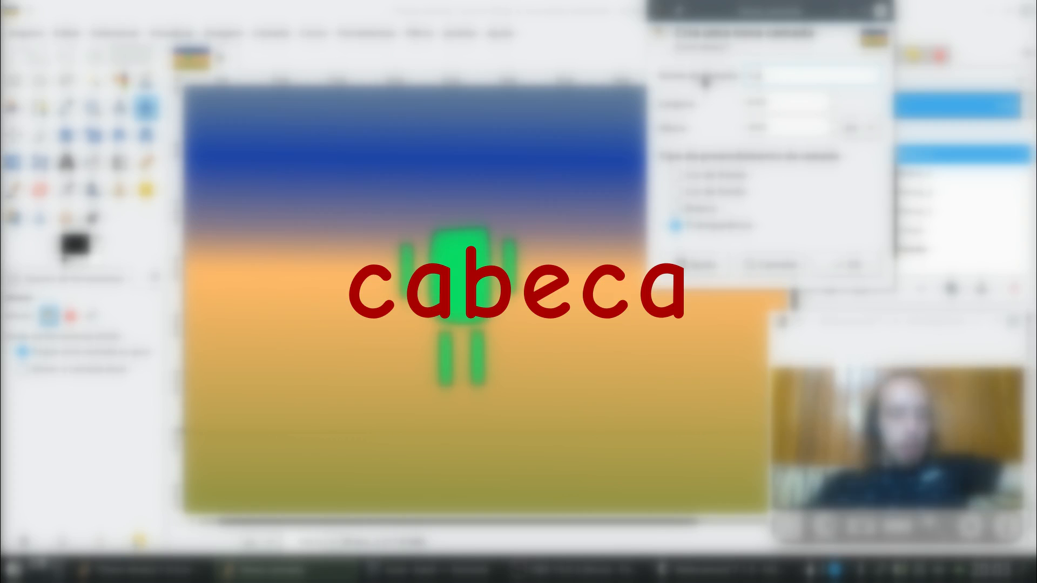
text(Cabeca)
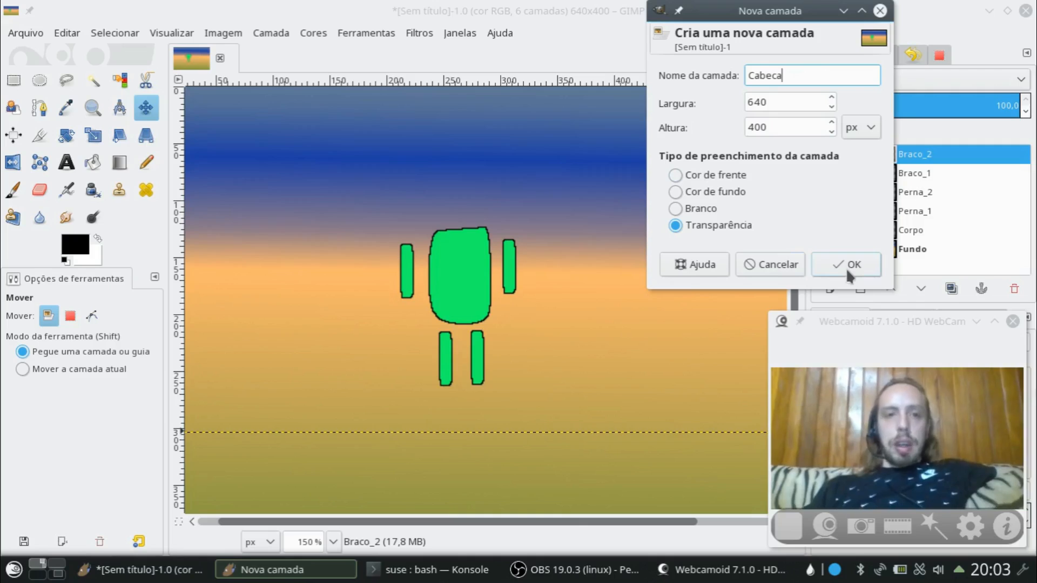
click(846, 268)
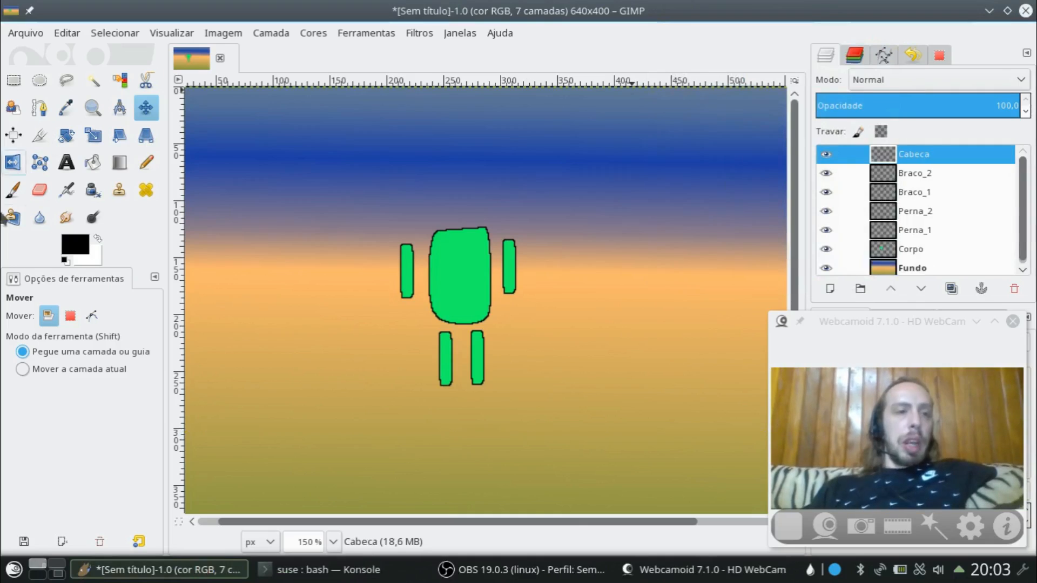
Step: Make an upright elliptical selection about 47 x 60 px for the head, centred just above the body
click(40, 81)
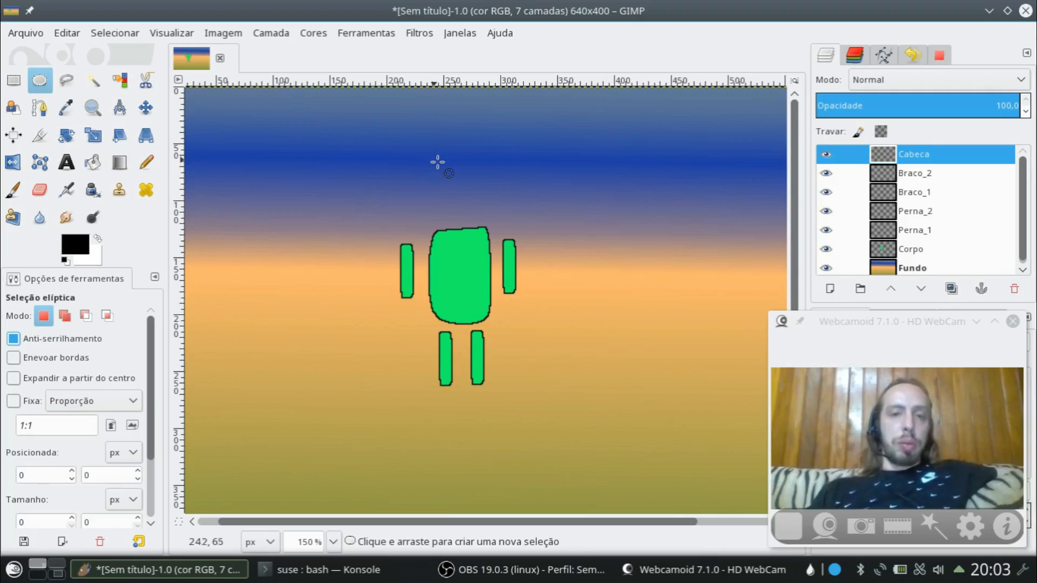
drag(435, 165, 483, 223)
scroll(483, 225, up, 3)
scroll(460, 260, down, 2)
scroll(461, 270, up, 2)
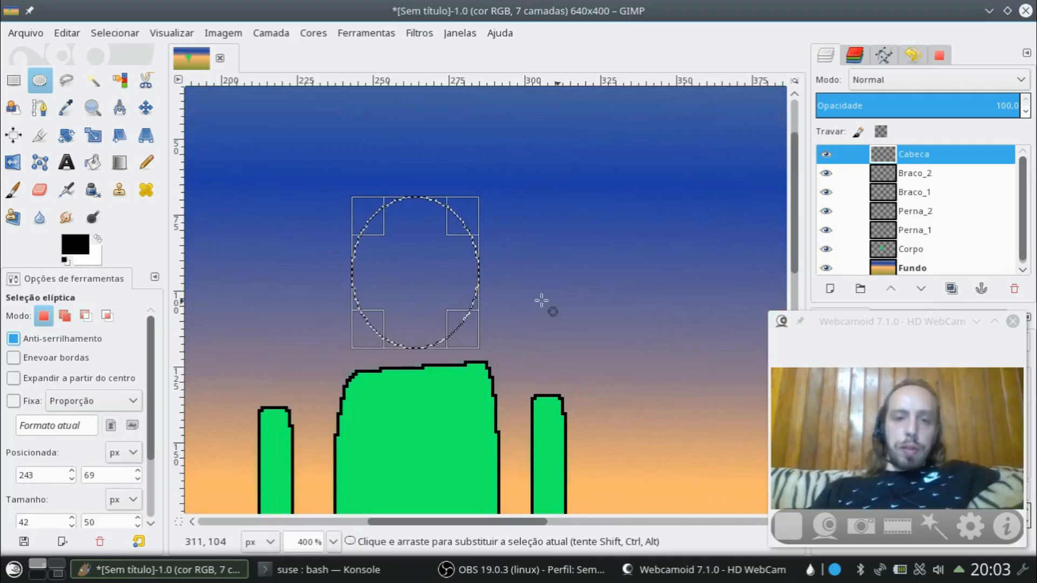
drag(365, 323, 316, 327)
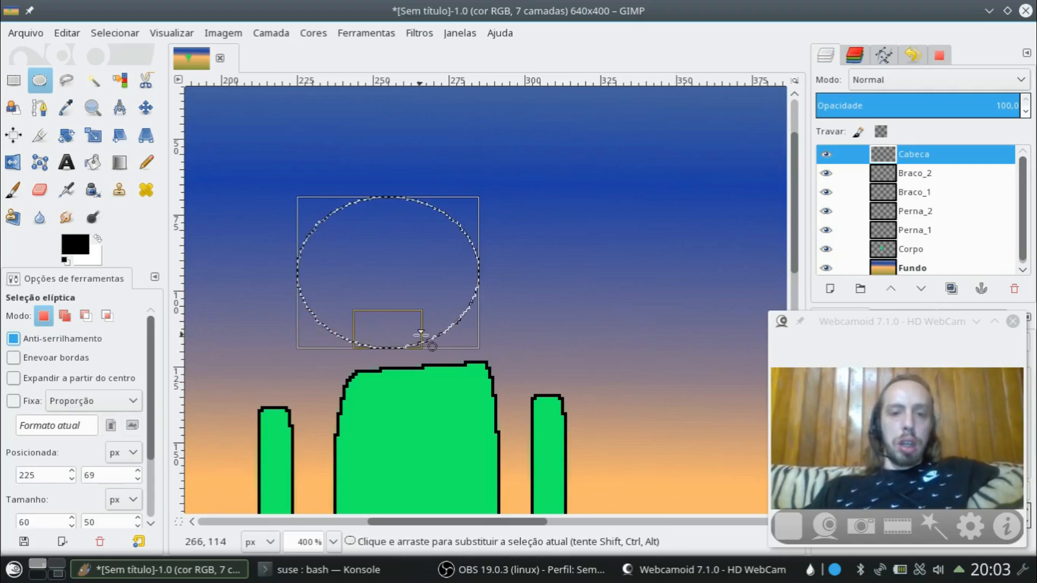
drag(449, 326, 501, 324)
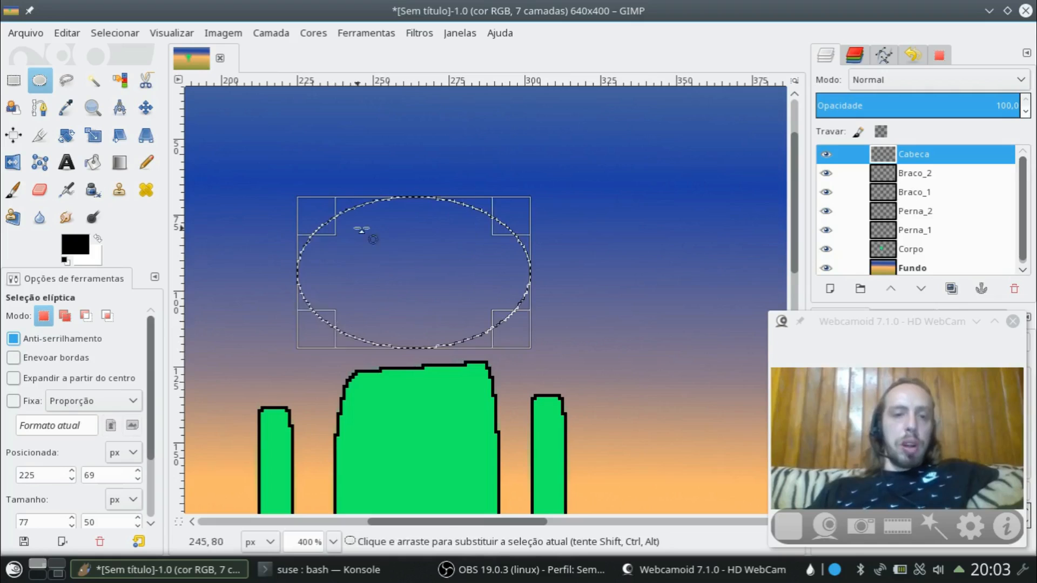
drag(324, 221, 322, 164)
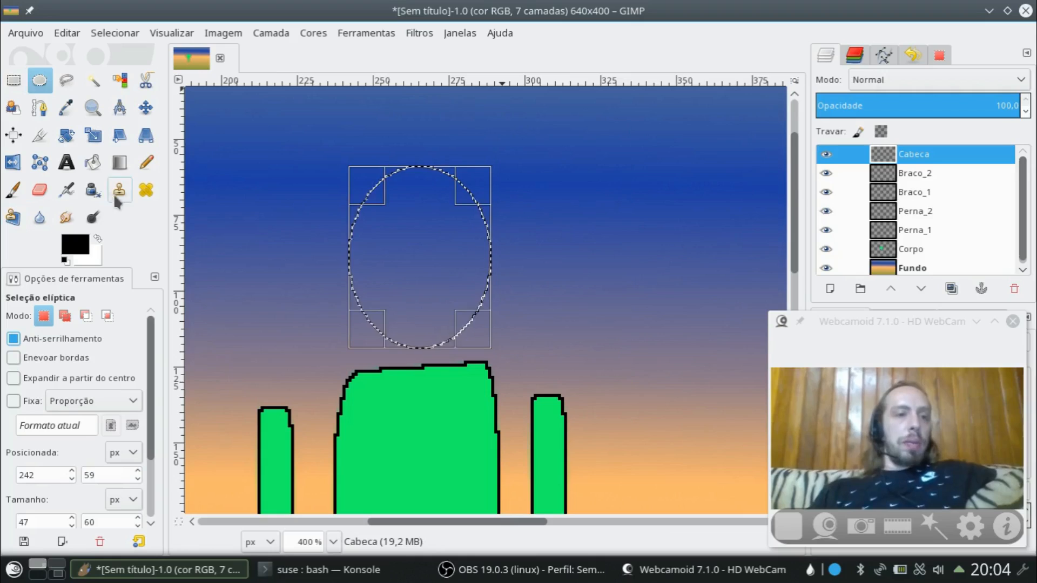
Step: Fill the elliptical head selection with the same green as the body using Bucket Fill
click(94, 162)
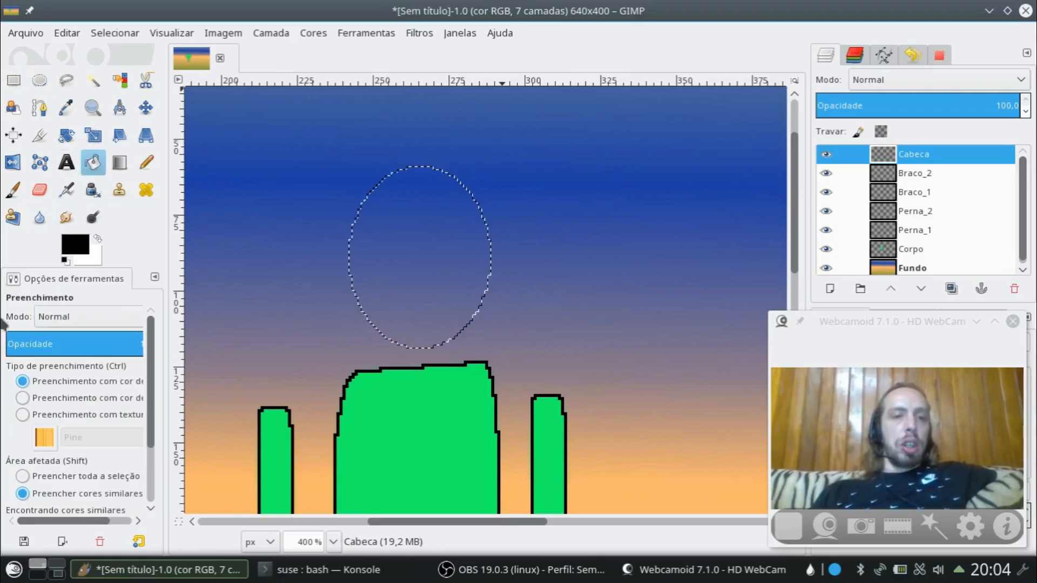
click(75, 244)
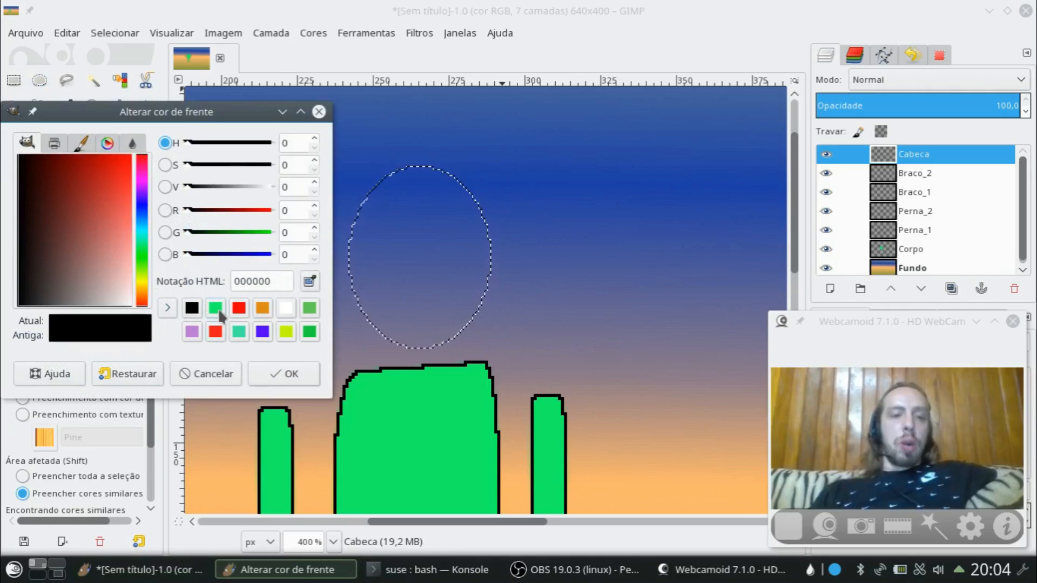
click(218, 310)
click(294, 370)
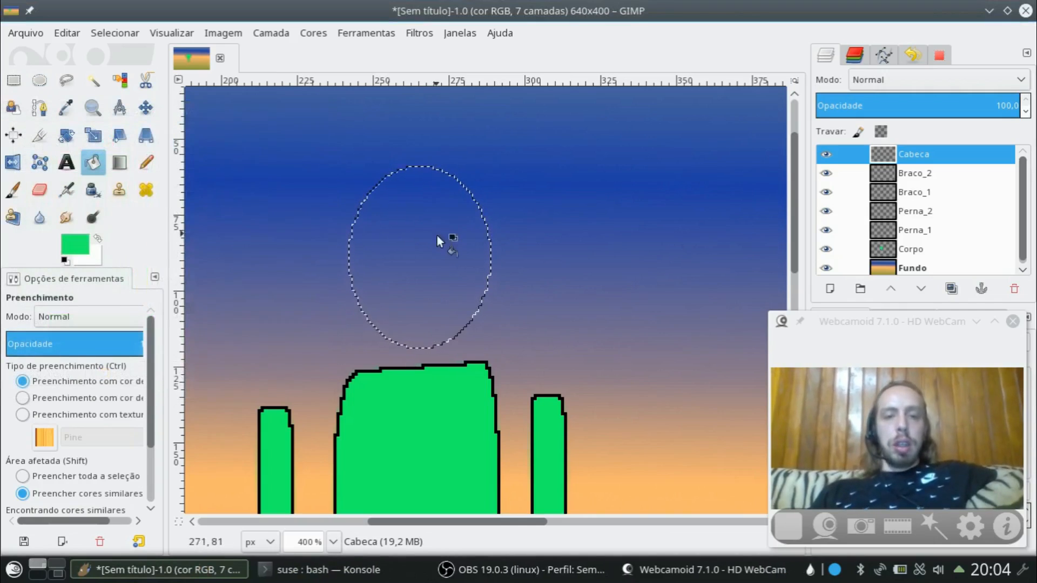
click(420, 246)
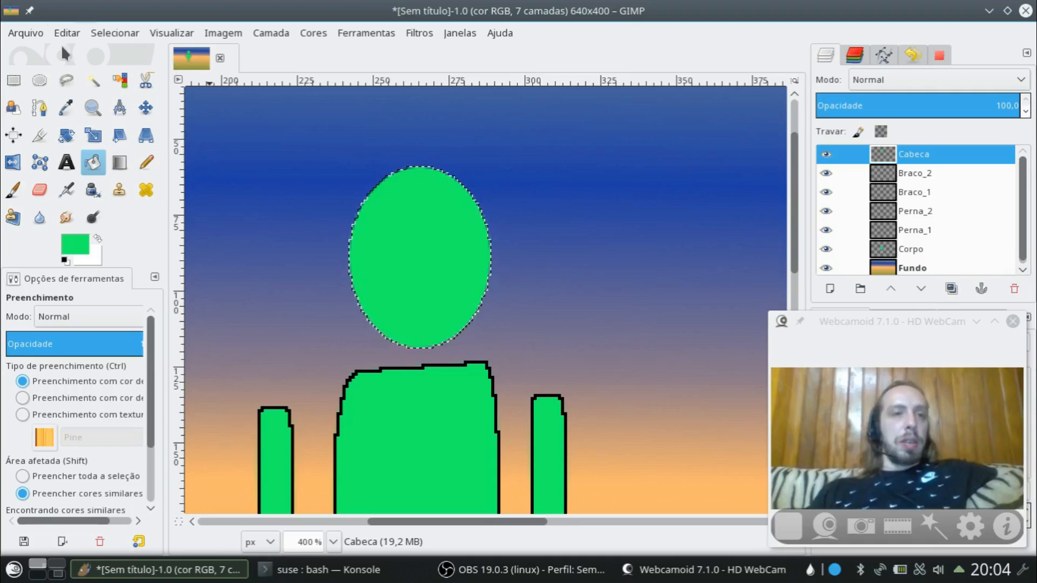
Step: Convert the head selection into a 1 px border selection
click(108, 31)
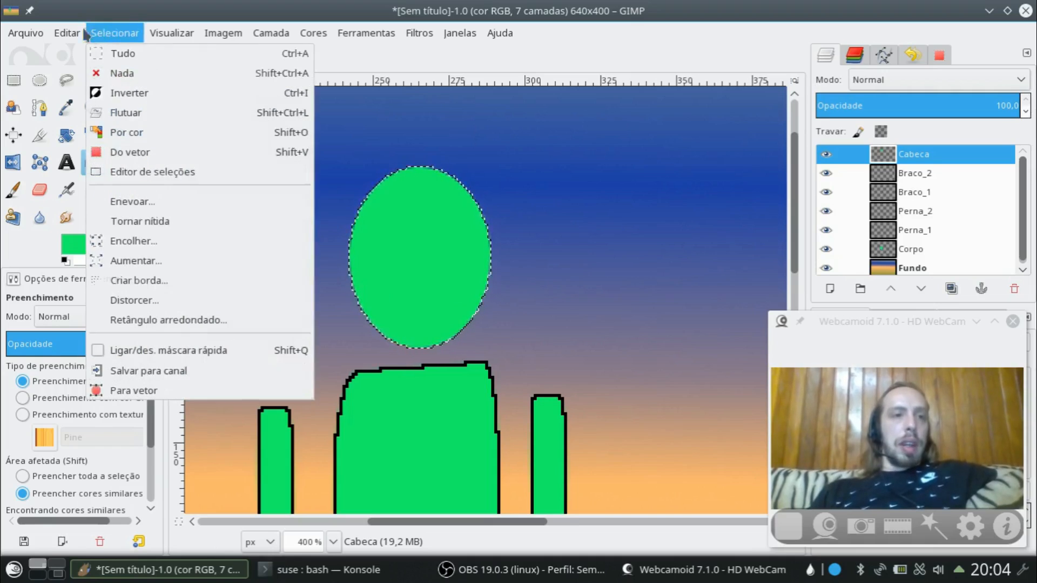
mouse_move(67, 33)
mouse_move(114, 32)
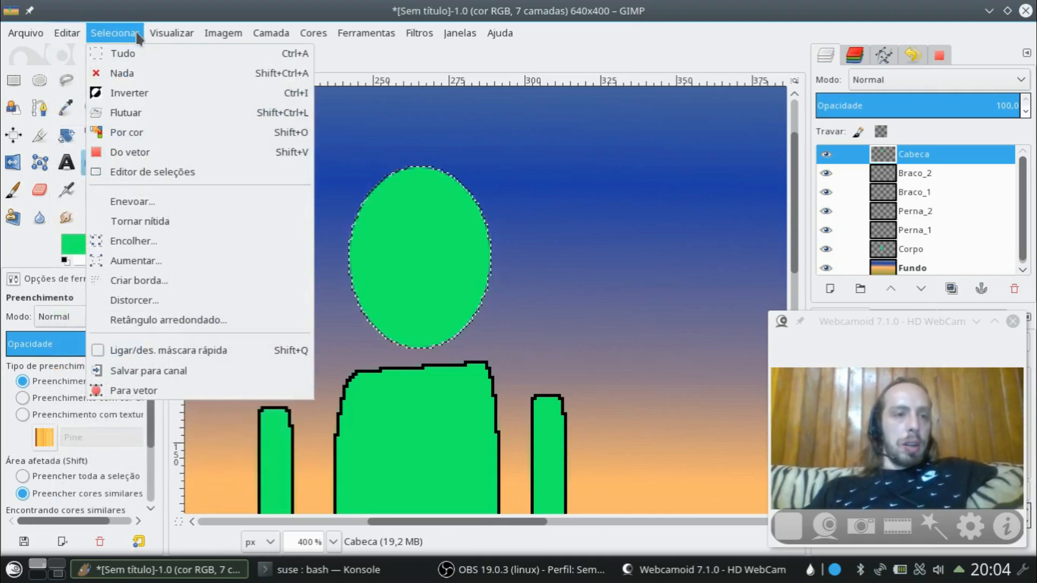
click(183, 288)
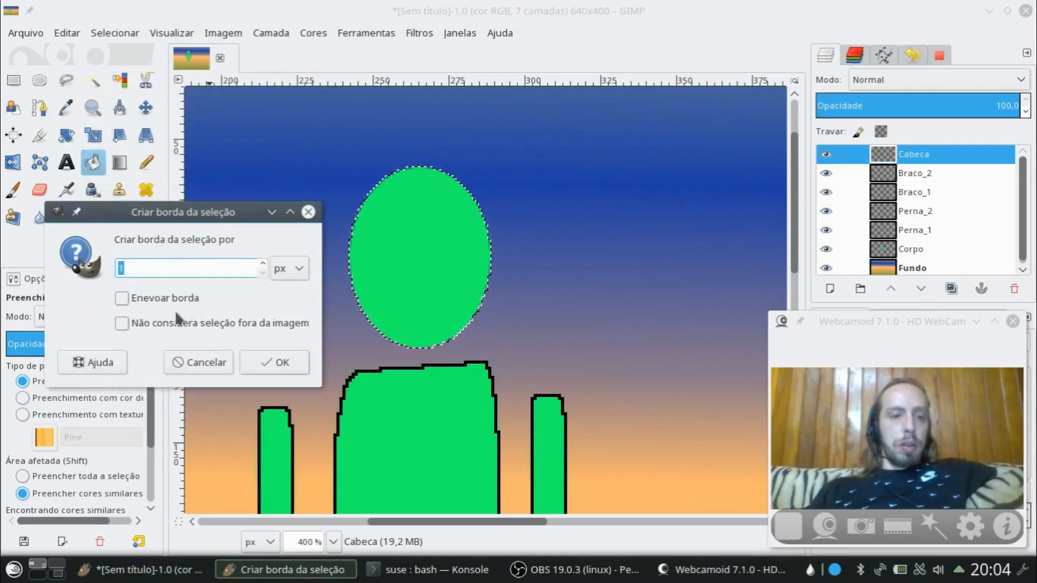
click(291, 364)
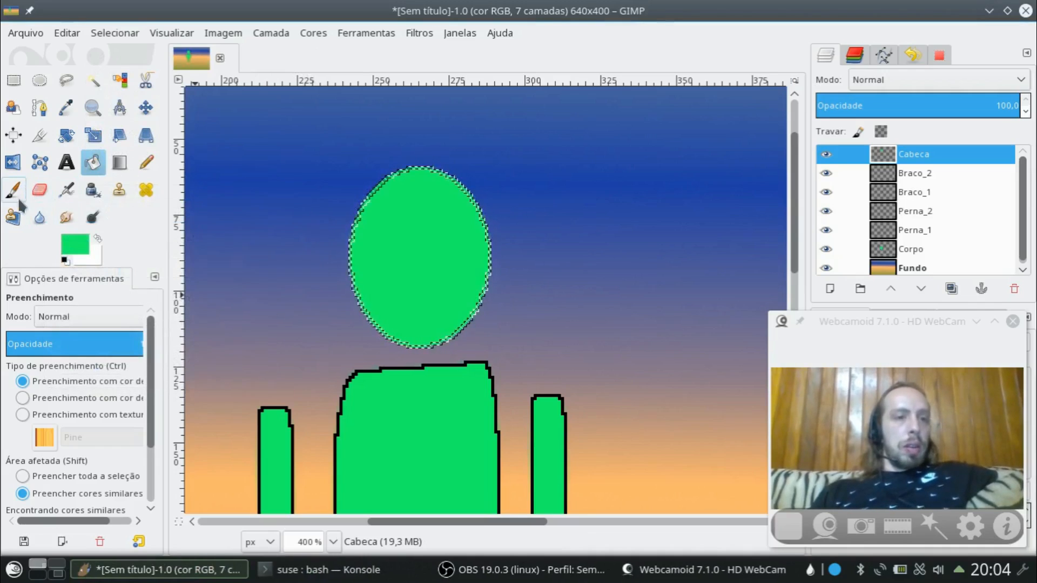
Step: Set the foreground colour to black and paint the head's border selection with the Paintbrush
click(14, 190)
click(75, 243)
drag(85, 189, 16, 149)
click(291, 374)
mouse_move(342, 254)
mouse_down()
mouse_move(423, 154)
mouse_move(479, 218)
mouse_move(460, 300)
mouse_move(399, 299)
mouse_move(353, 227)
mouse_move(395, 316)
mouse_move(495, 275)
mouse_up()
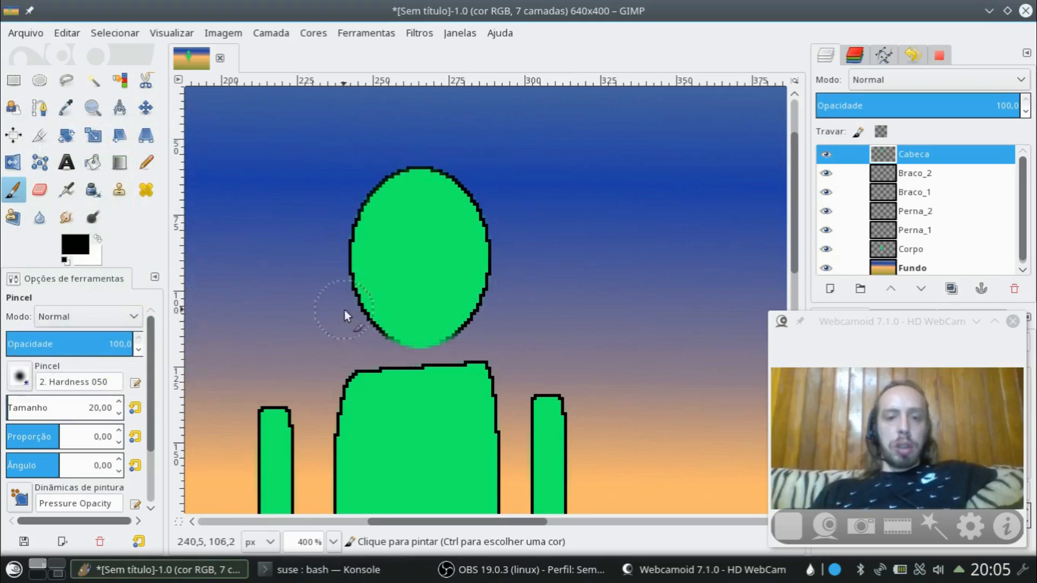
Step: Clear the selection around the head and bring the whole character into view
click(15, 83)
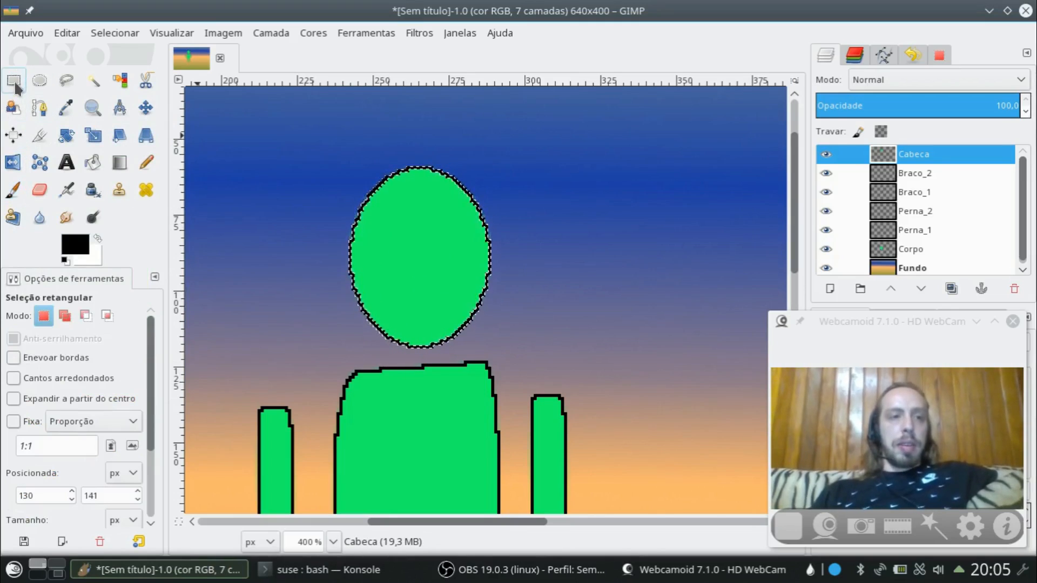
click(270, 134)
scroll(675, 292, down, 2)
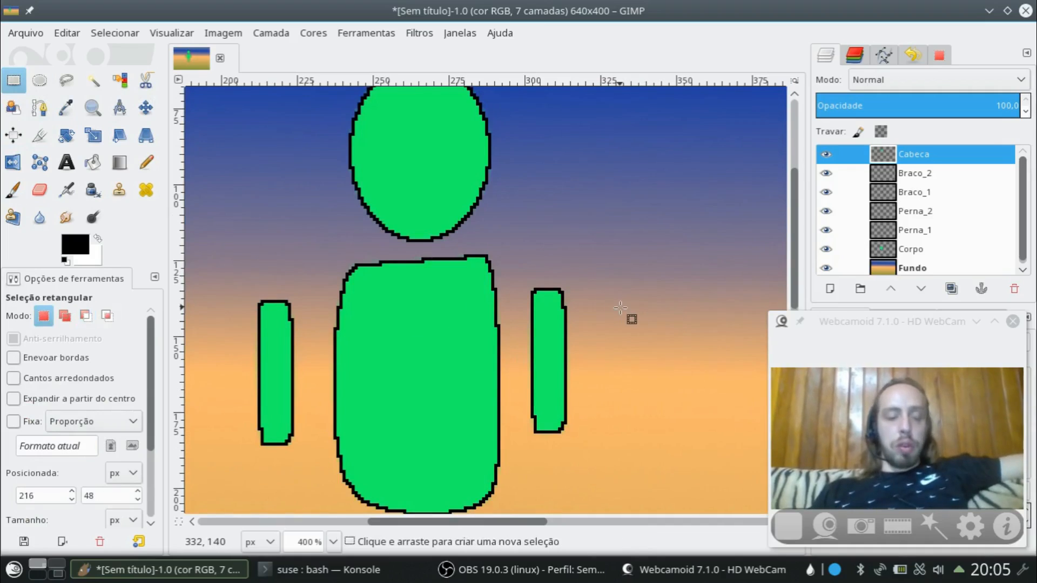
key(ctrl)
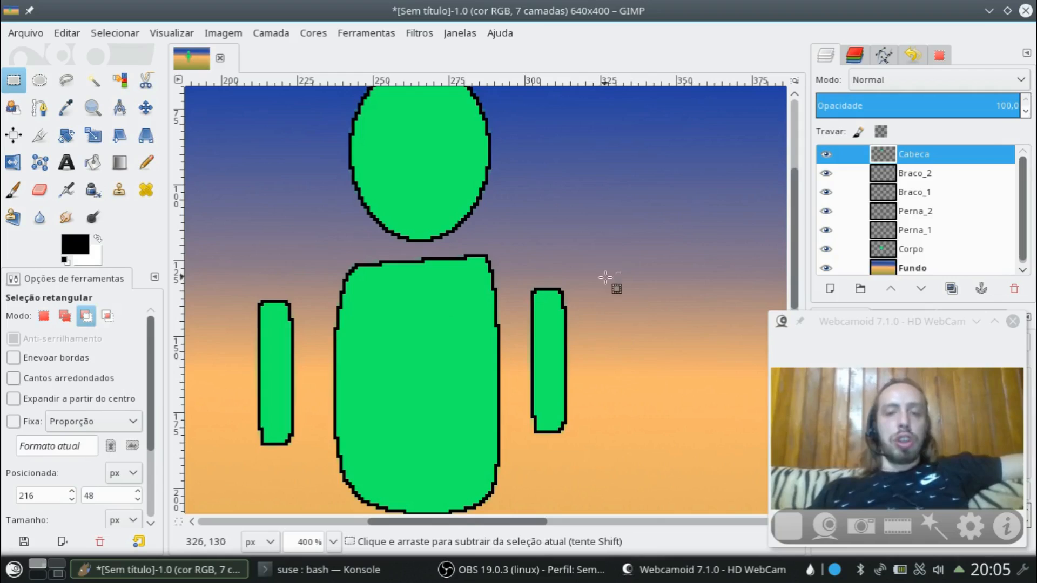
scroll(617, 318, down, 3)
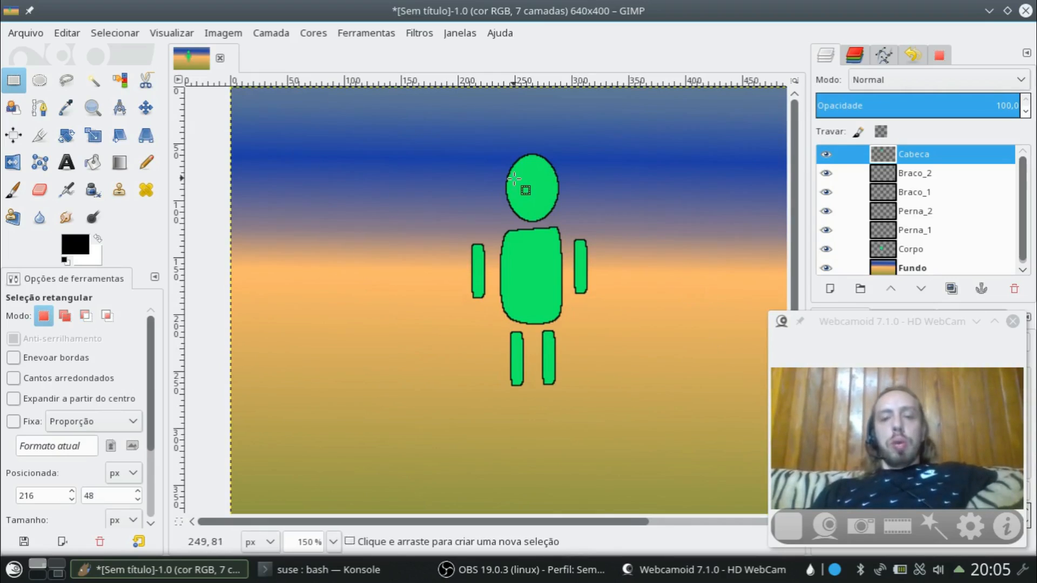
drag(446, 521, 512, 522)
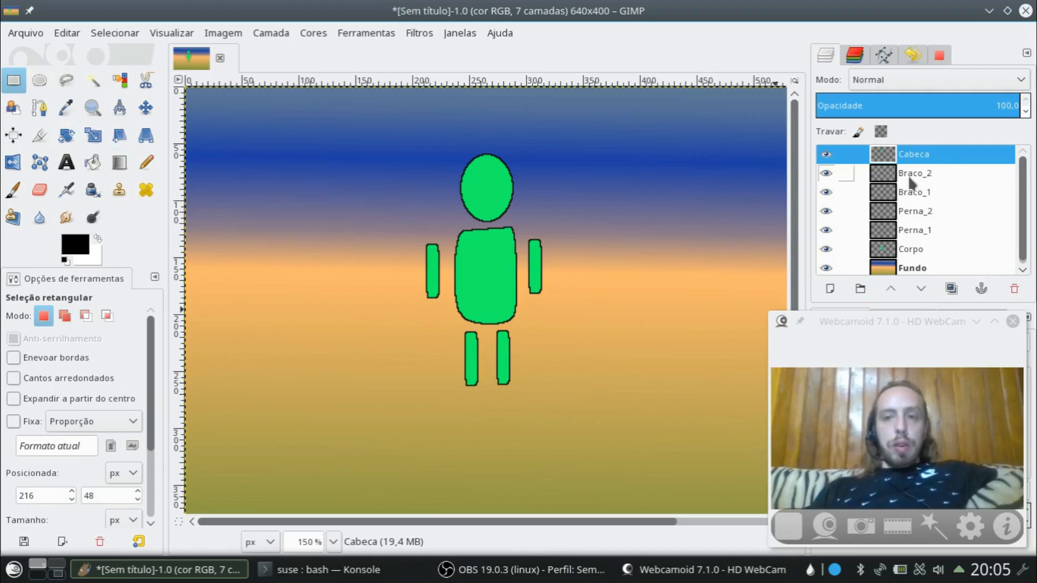
Step: Rotate the Braco_1 arm layer by about -115.55° and move it beside the body's upper right side, pointing upward and outward
click(921, 191)
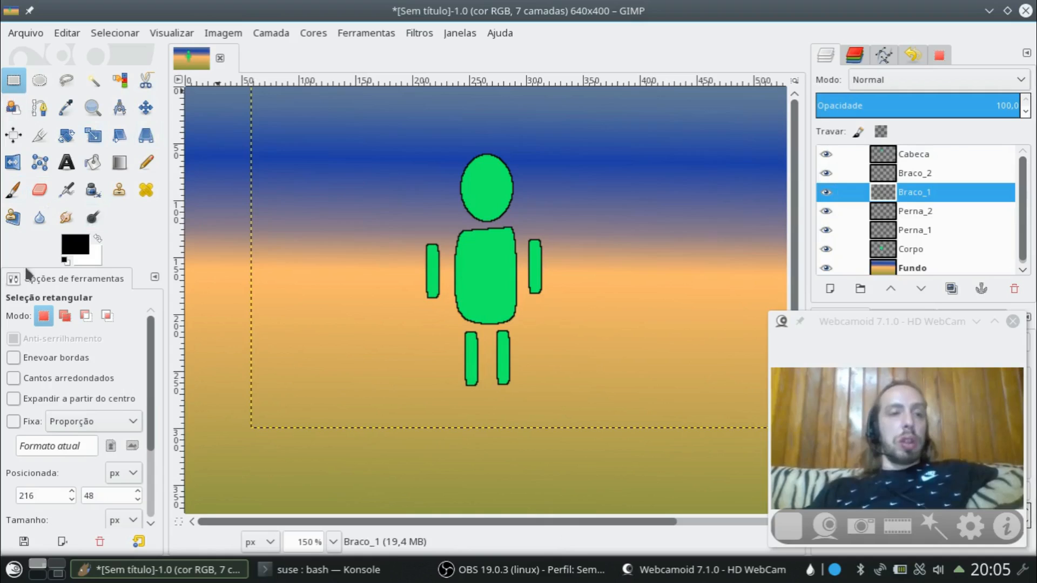
click(67, 138)
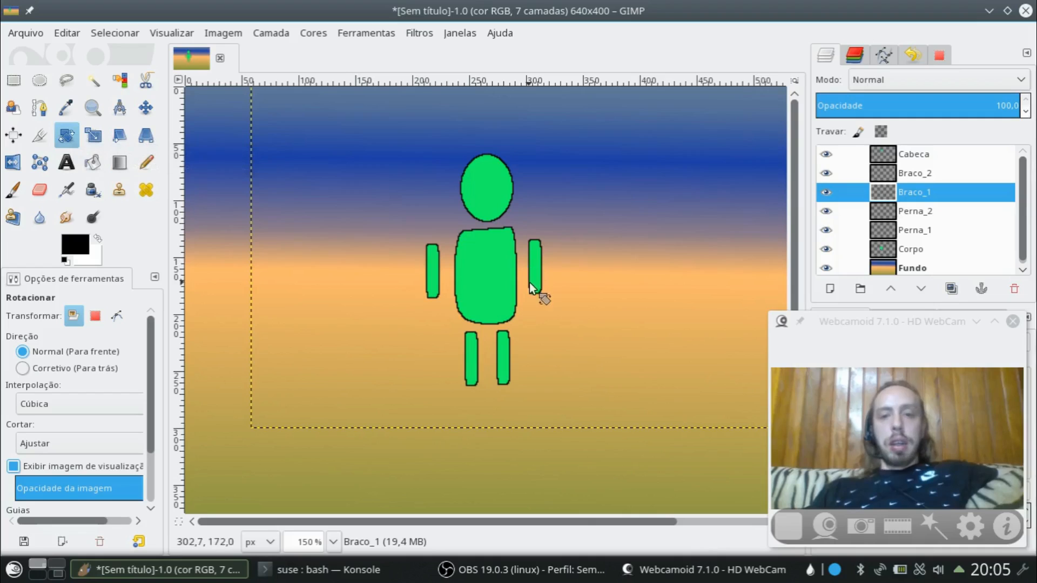
click(542, 271)
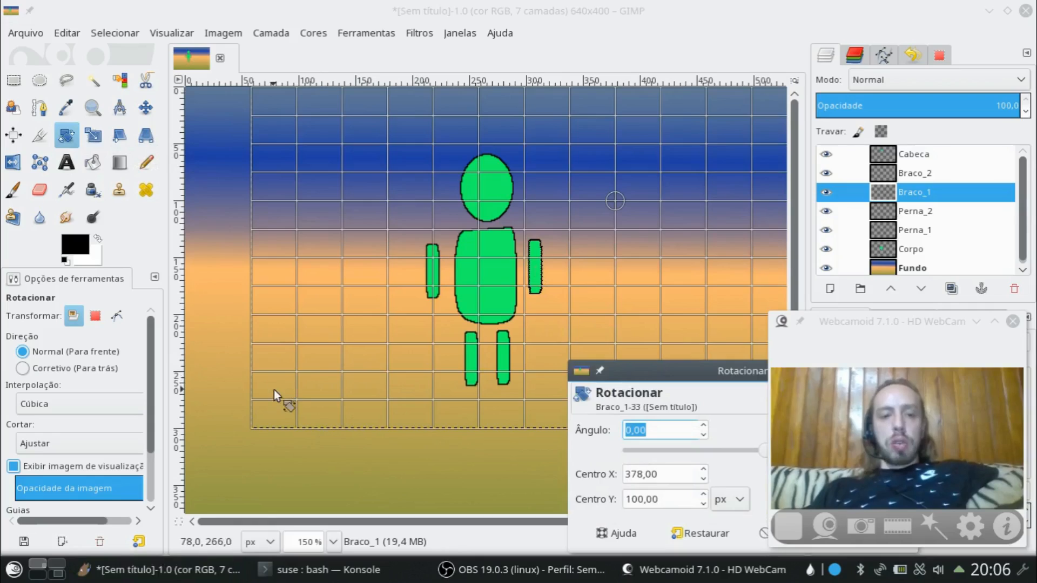
drag(273, 388, 737, 281)
drag(729, 378, 398, 303)
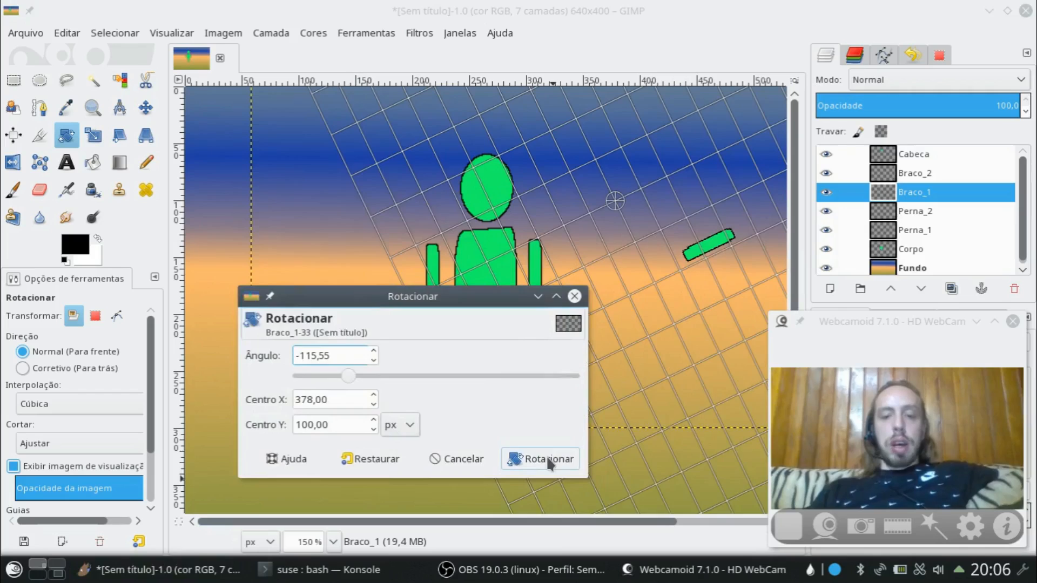
click(546, 456)
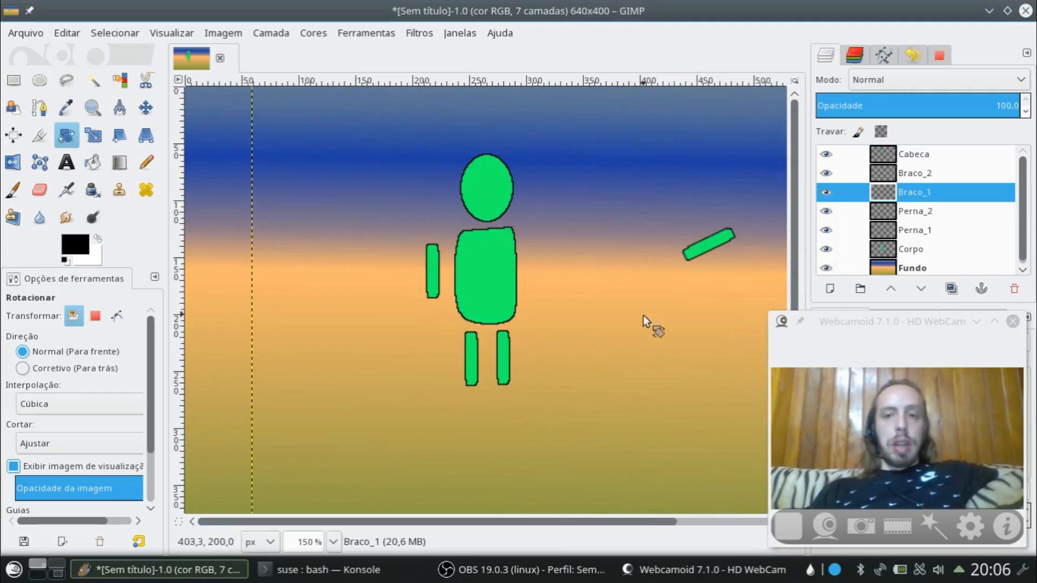
click(146, 107)
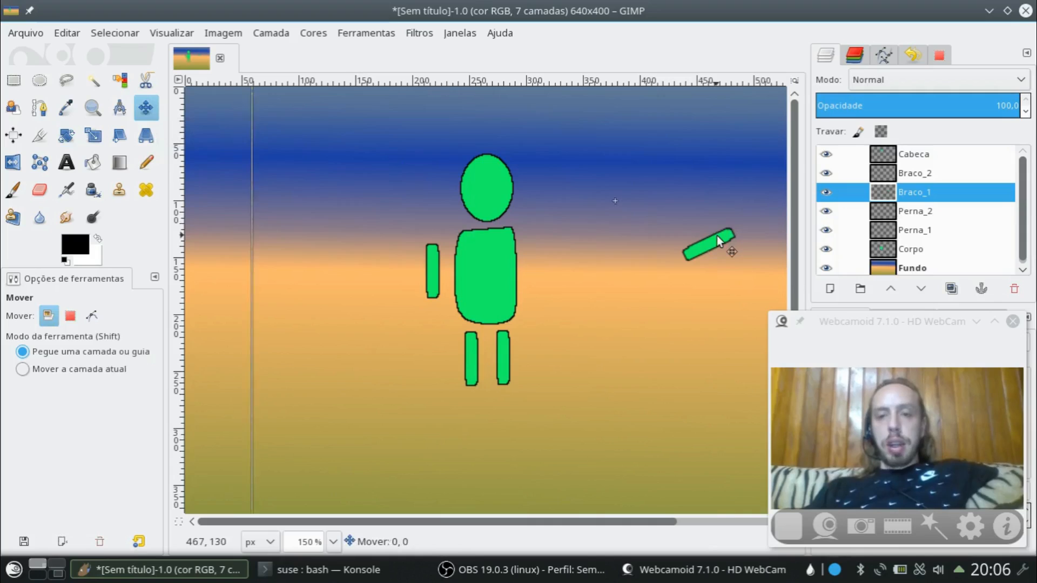
drag(721, 238, 559, 227)
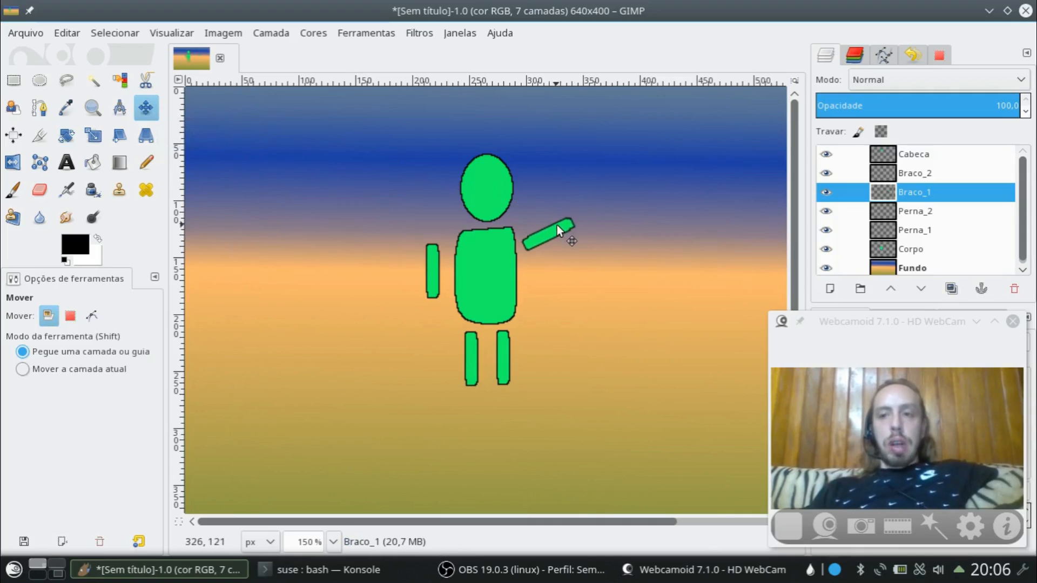
Step: Rotate the Braco_2 arm layer so it slants down to the right, and move it beside the body just below the raised arm
click(923, 176)
key(shift+r)
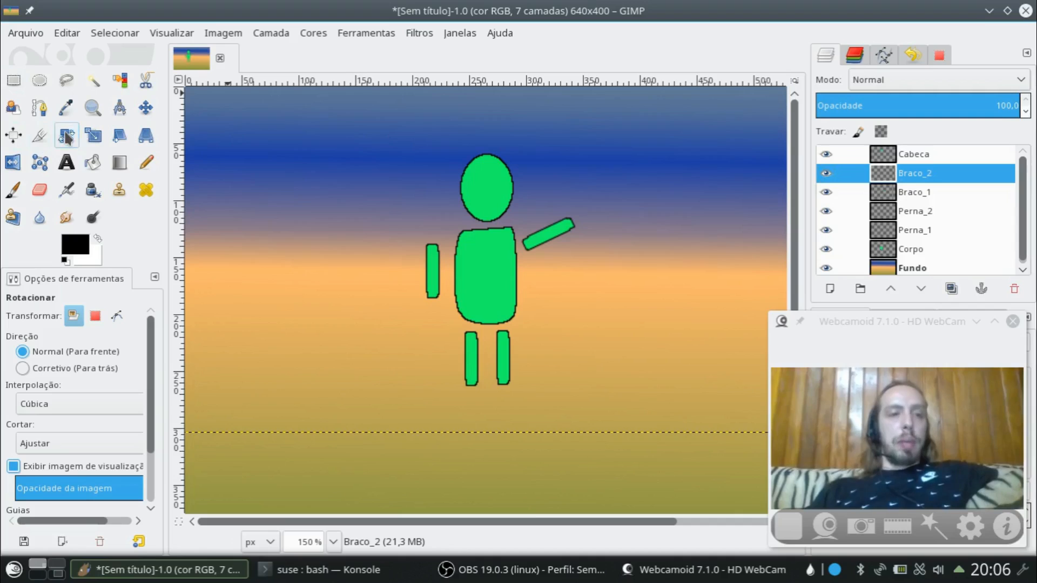
click(432, 284)
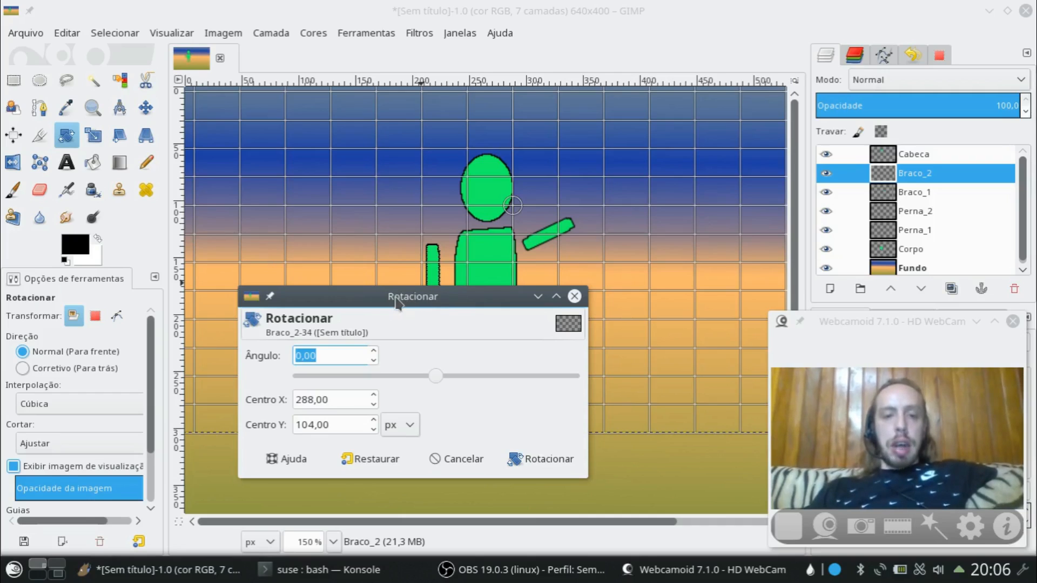
drag(417, 300, 971, 72)
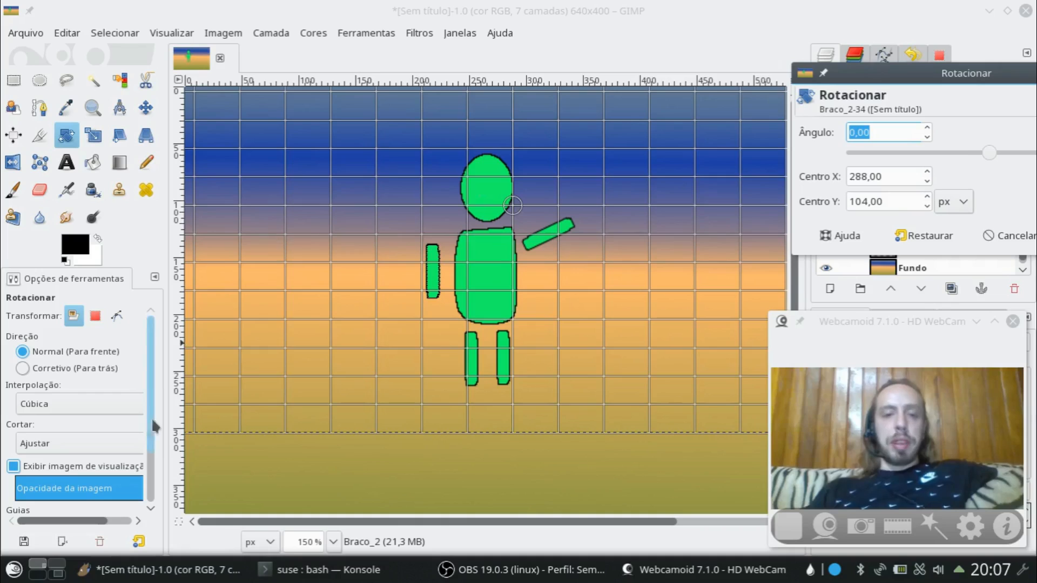
drag(243, 403, 518, 424)
drag(972, 73, 500, 156)
click(630, 320)
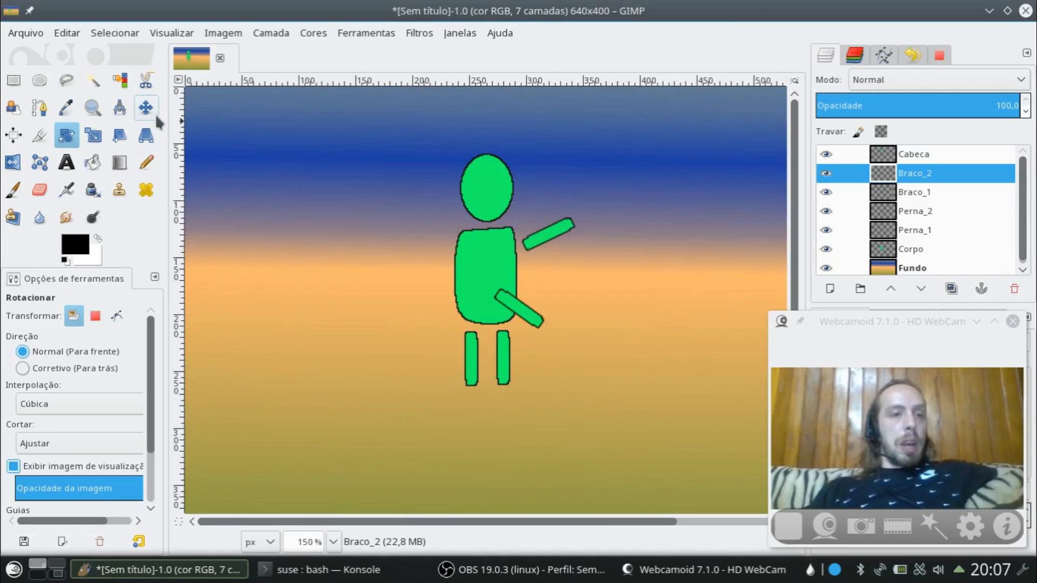
click(146, 106)
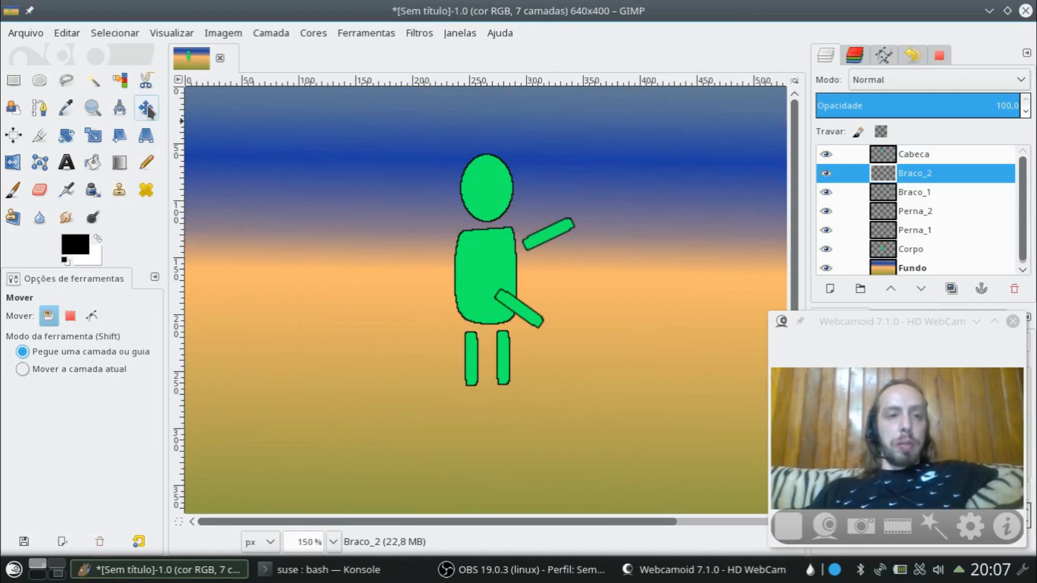
drag(528, 313, 556, 285)
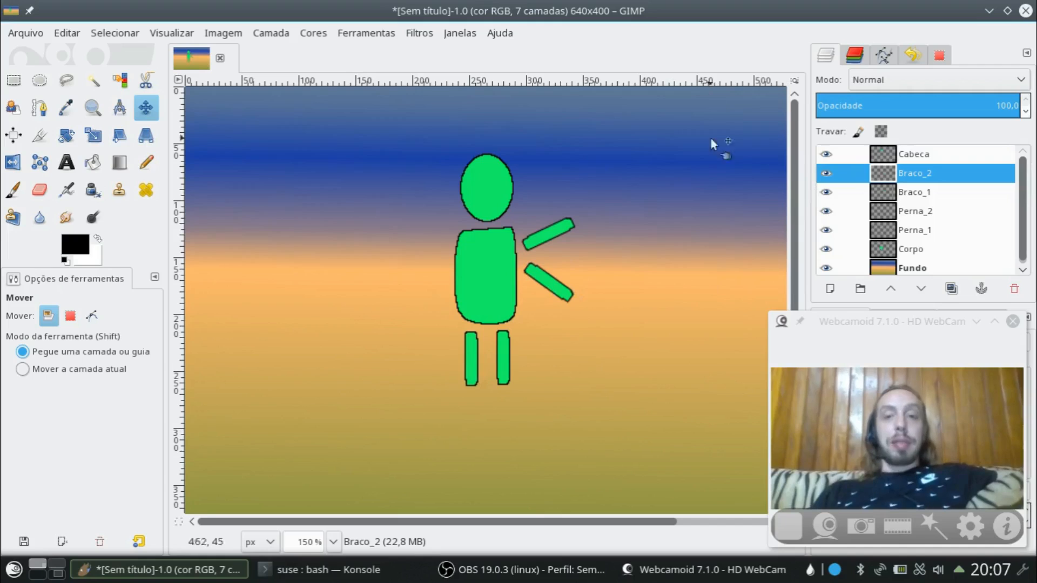
Step: Rotate the Perna_2 leg layer by about -24.82° and move it back under the right side of the body
click(926, 211)
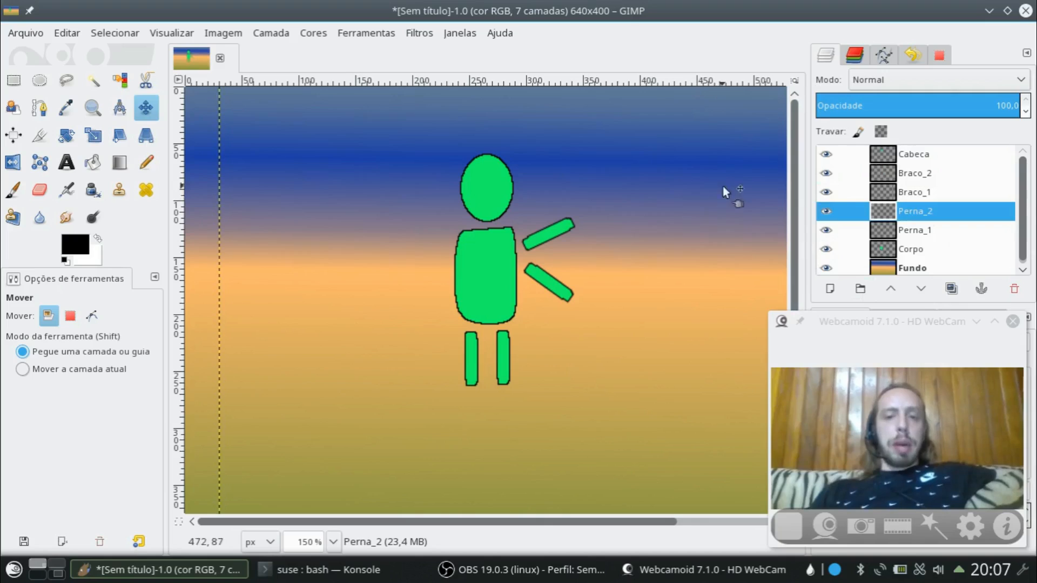
click(826, 212)
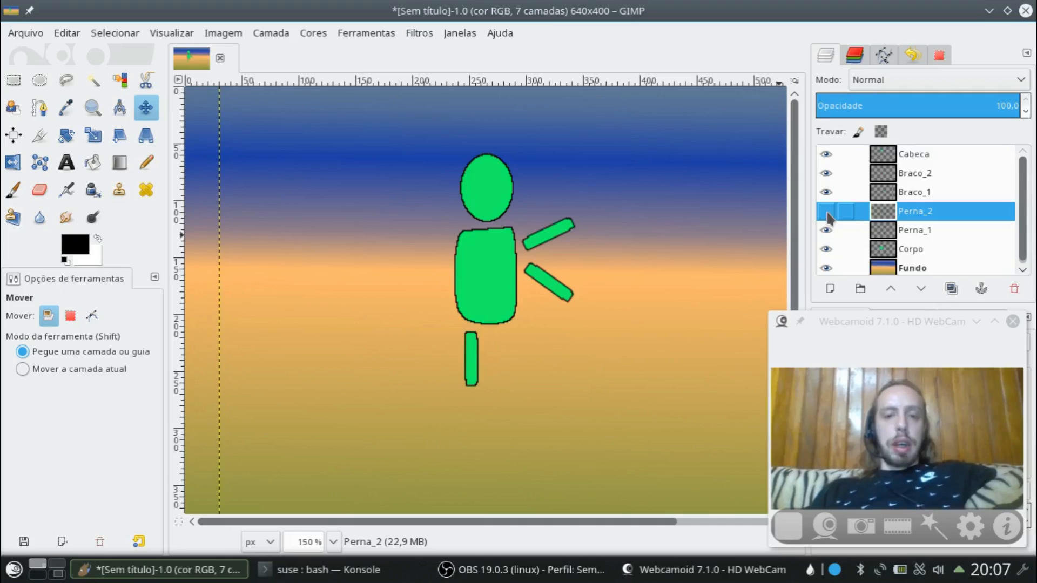
click(826, 211)
click(826, 212)
click(827, 211)
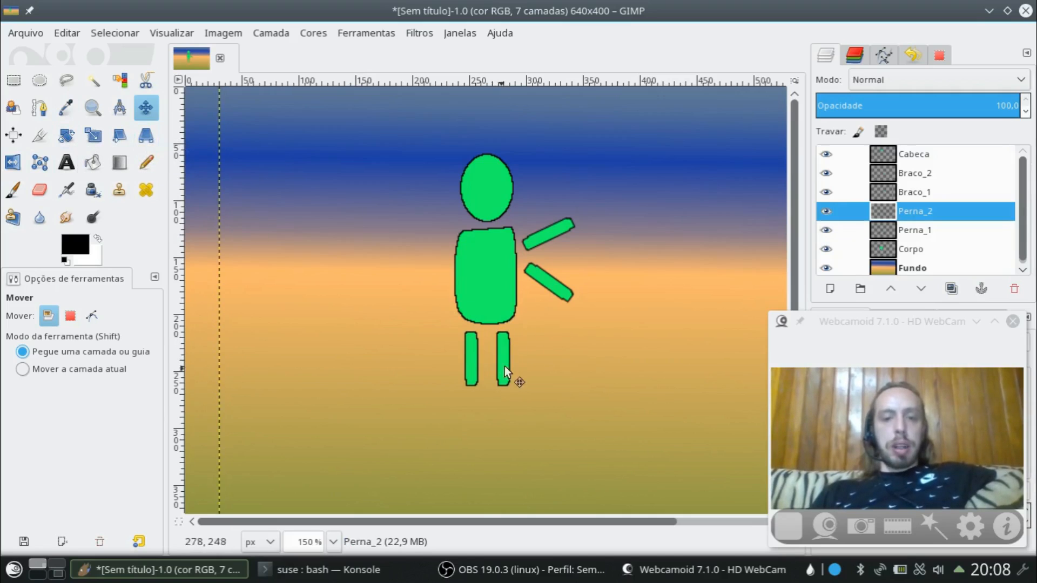
key(shift+r)
click(583, 293)
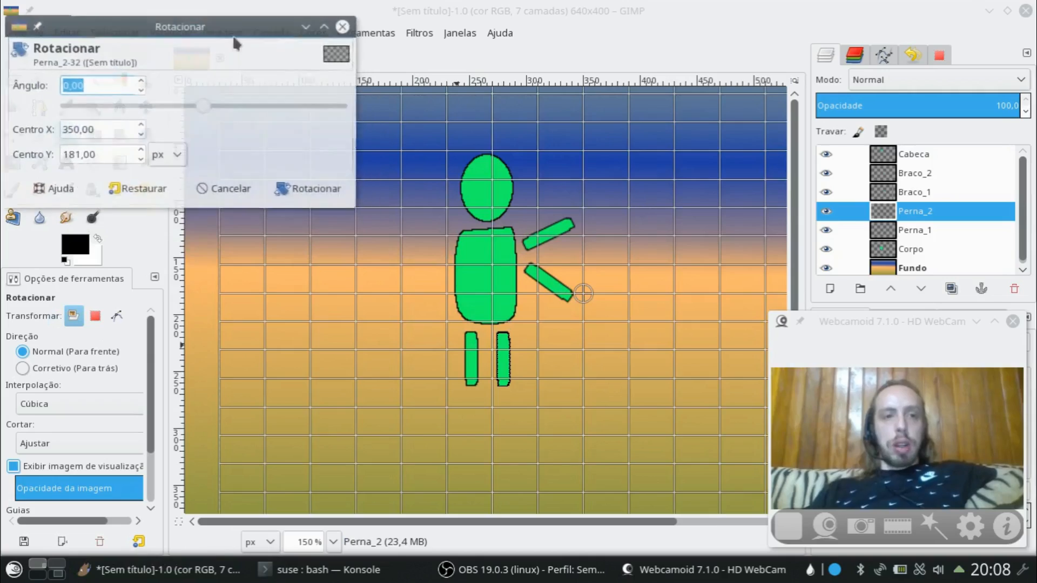
drag(368, 462, 485, 485)
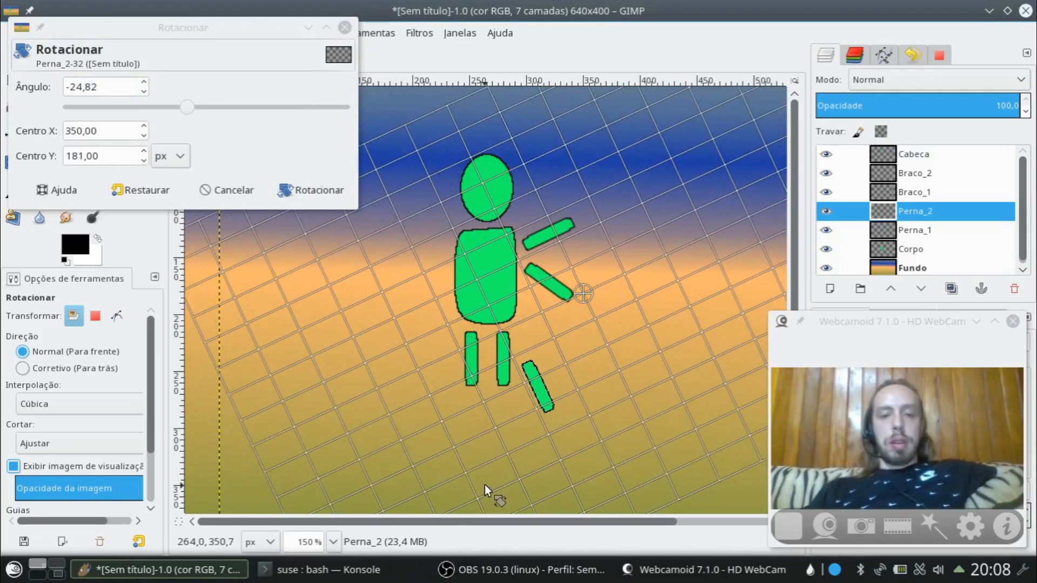
click(315, 190)
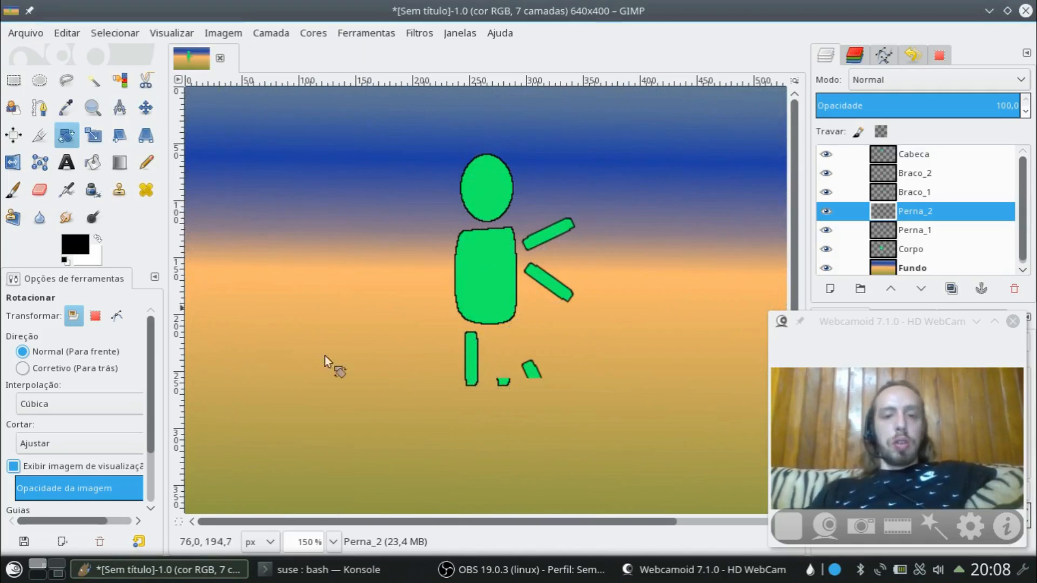
click(147, 108)
drag(549, 397, 522, 364)
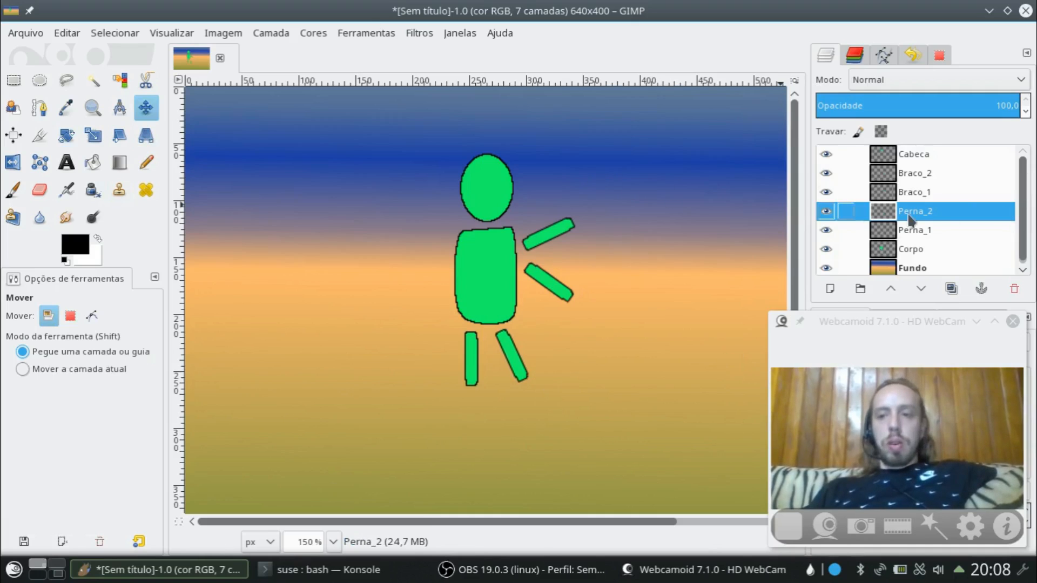
Step: Rotate the Perna_1 leg layer so it slants outward to the left, and move it back under the left side of the body
click(921, 232)
drag(477, 368, 476, 369)
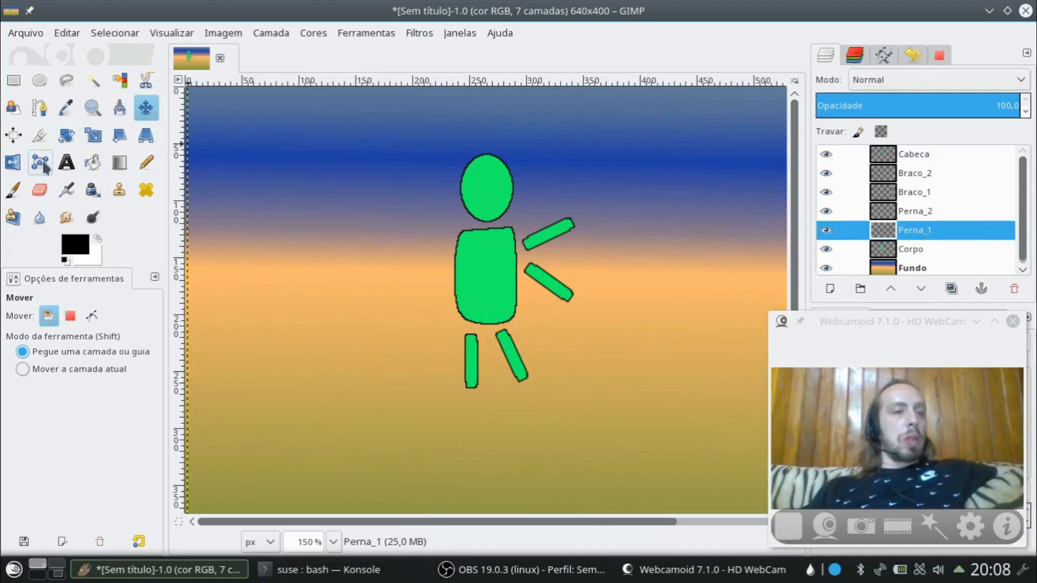
click(66, 135)
click(478, 359)
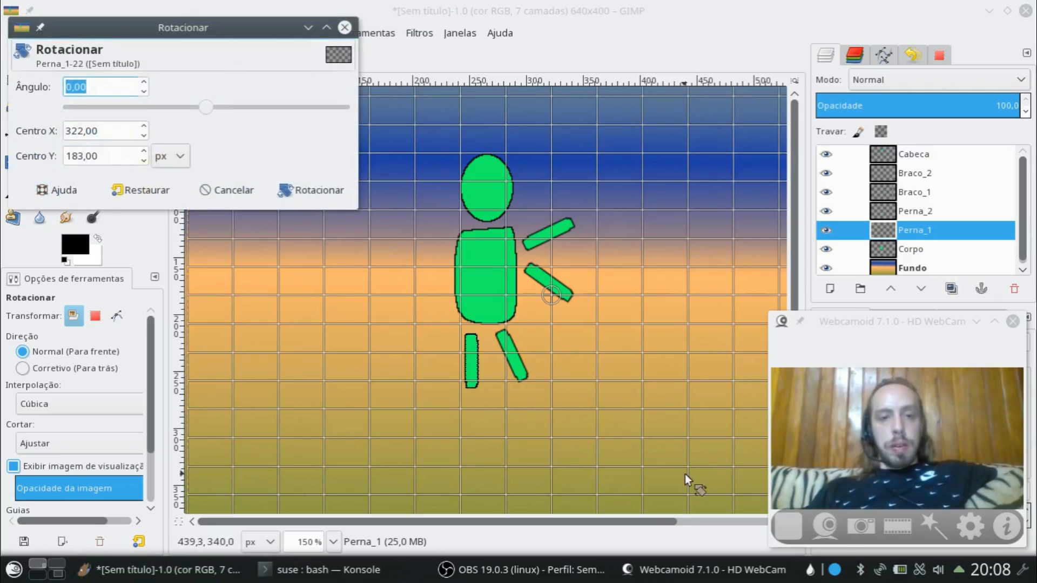
drag(190, 30, 889, 27)
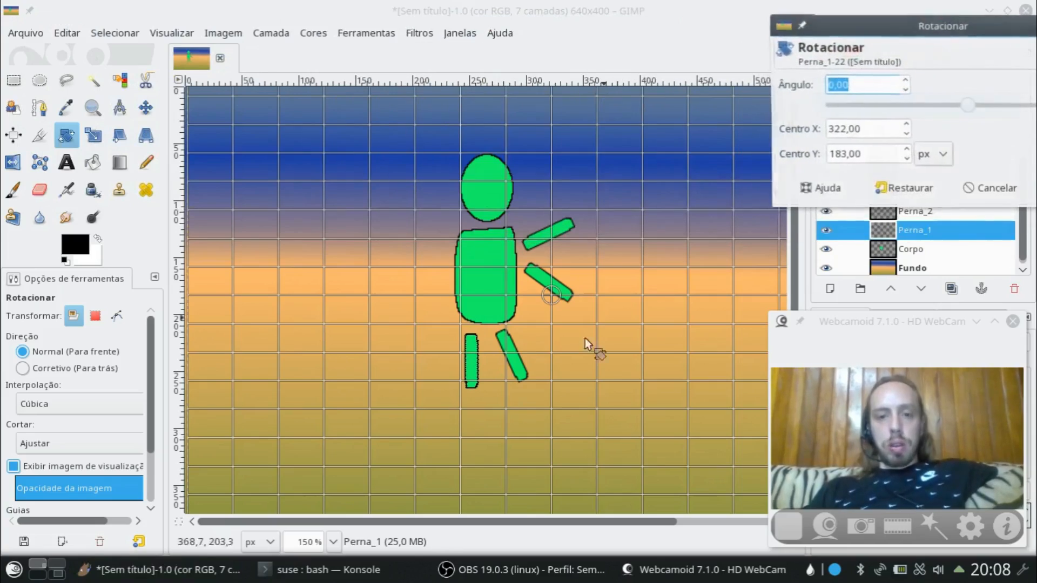
drag(626, 421, 540, 475)
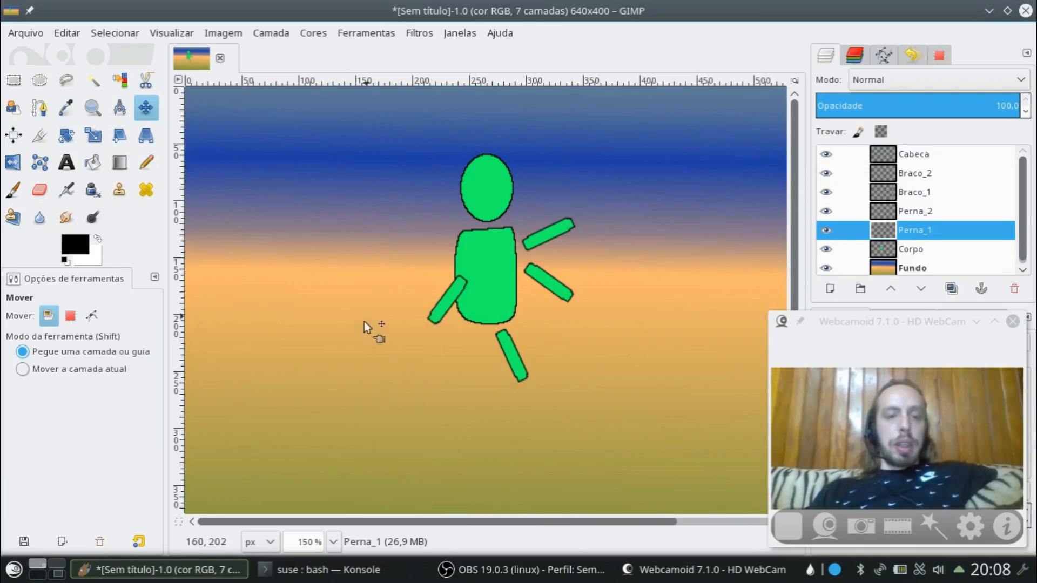
drag(442, 326, 454, 363)
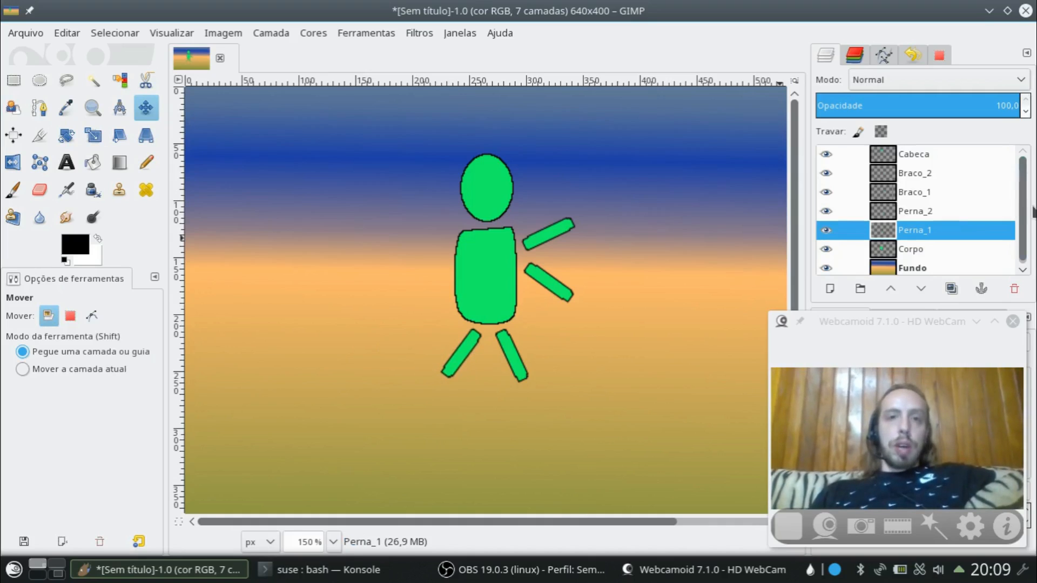
Step: Create a new 640 x 400 px transparent layer named Vestido above the Cabeca layer
right_click(911, 158)
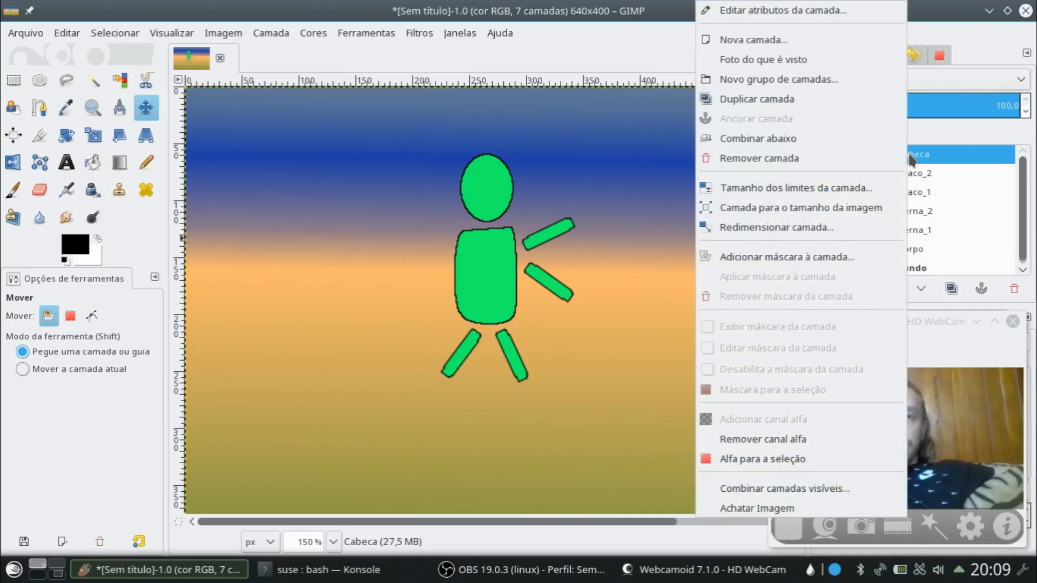
click(764, 40)
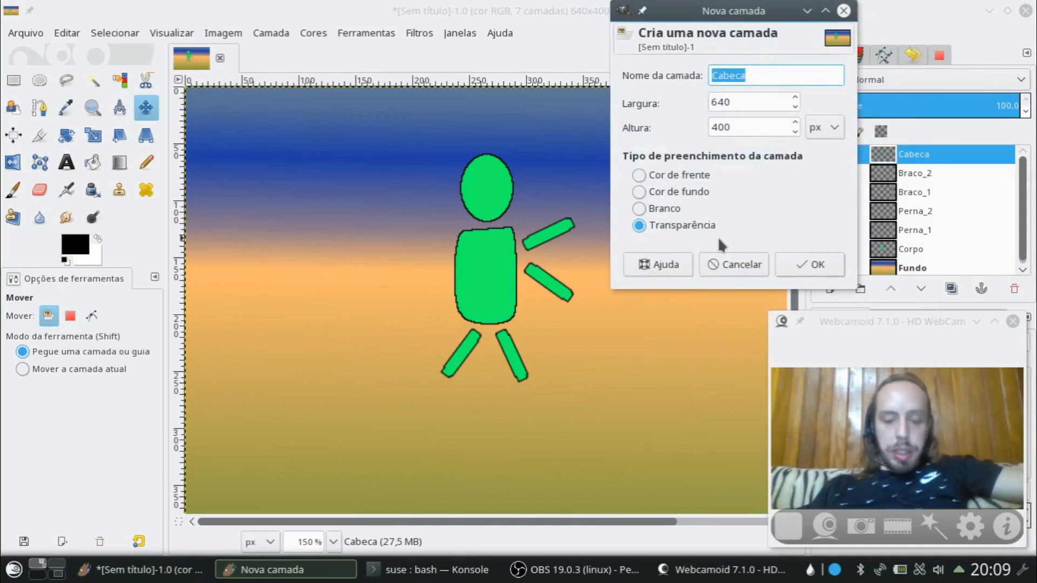
text(Vestido)
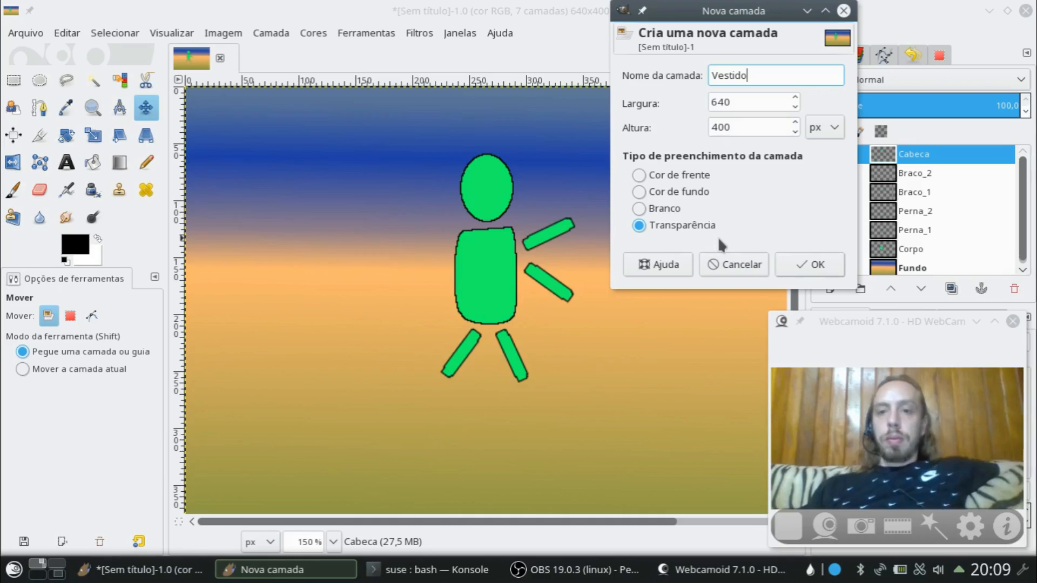
click(817, 264)
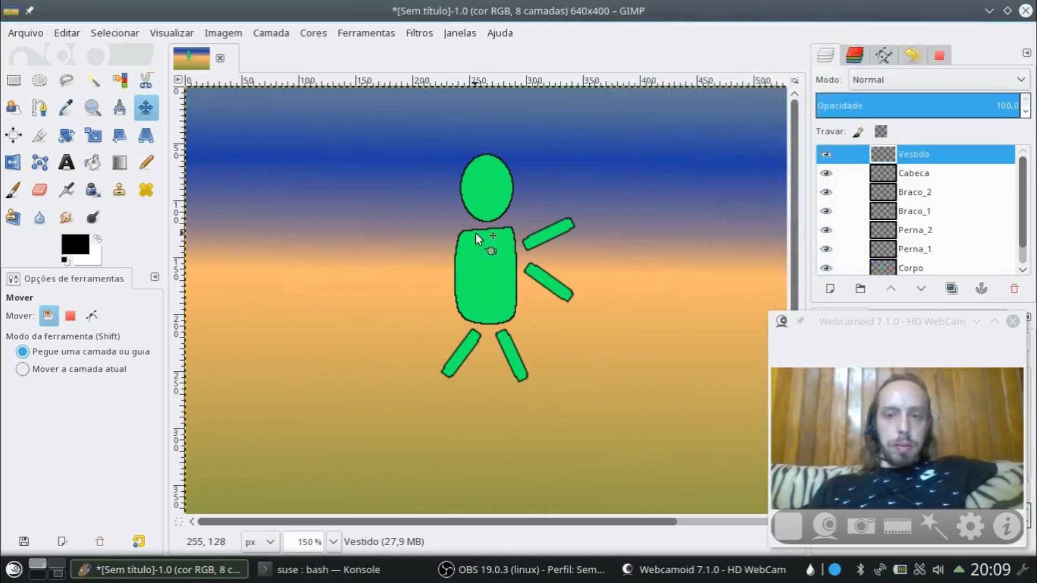
Step: Outline a dress around the body with the Paths tool, flaring out at the hips with a zigzag hem and ending at the right shoulder
click(33, 115)
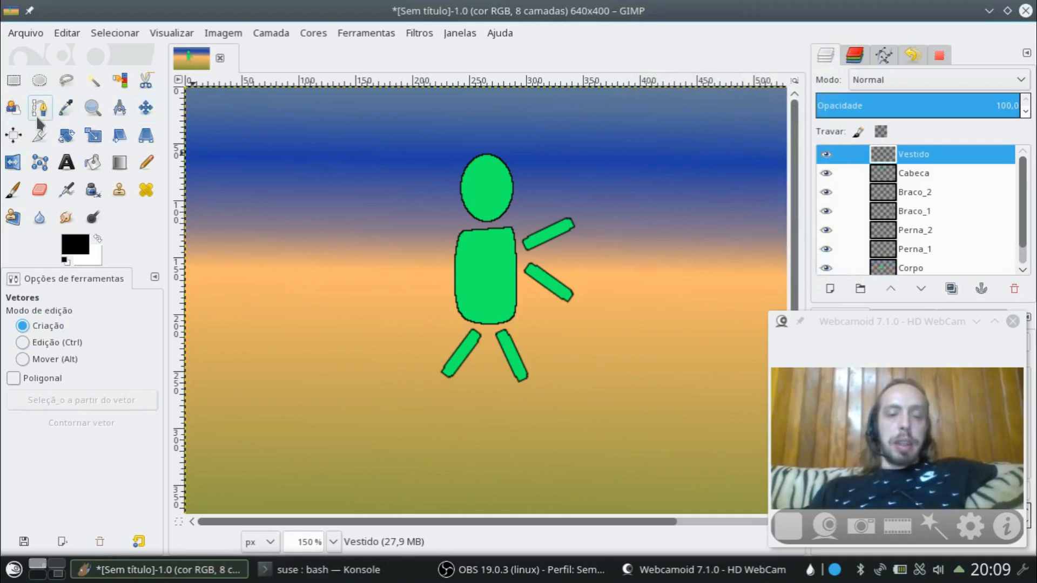
click(459, 221)
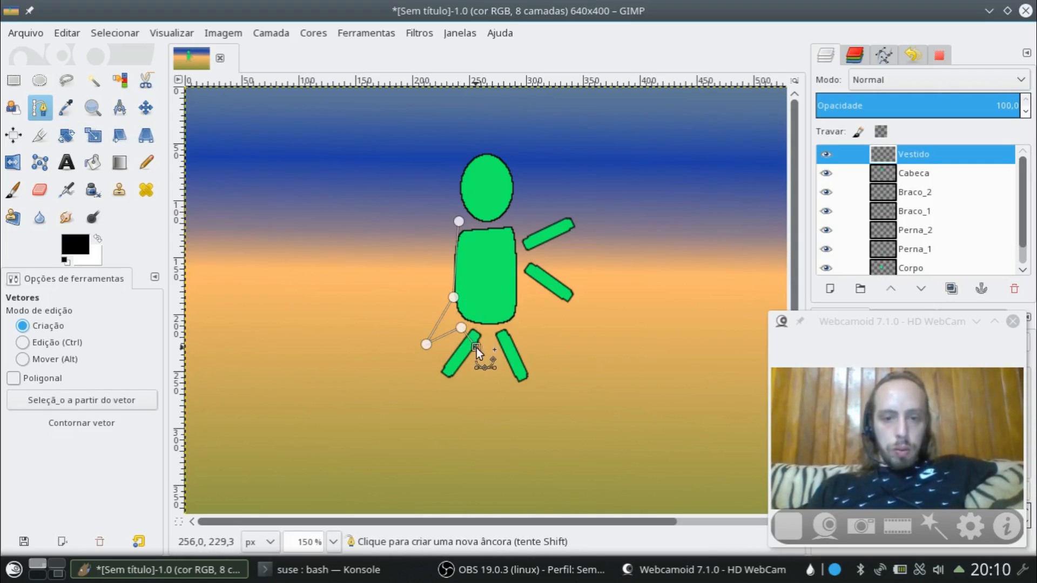
click(531, 347)
click(513, 298)
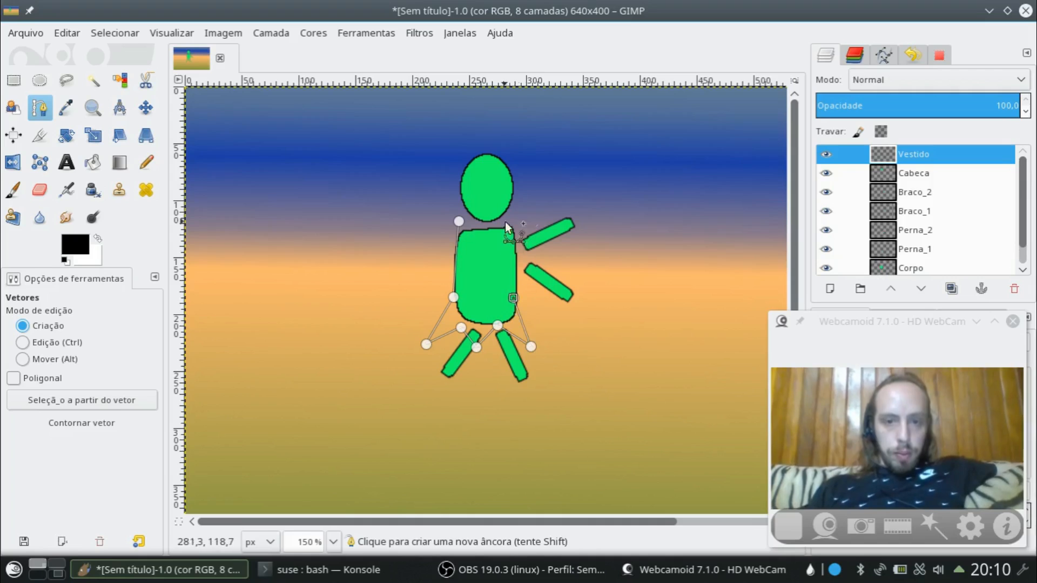
click(511, 222)
Step: Bend the left and right sides of the dress path outward so they curve just outside the body's outline
scroll(447, 342, up, 2)
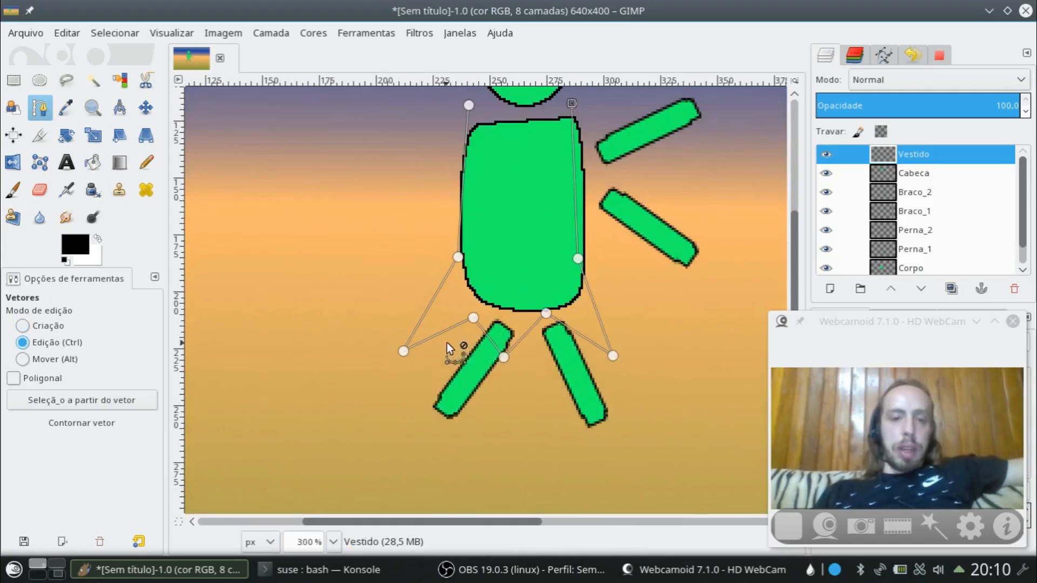
drag(462, 194, 452, 195)
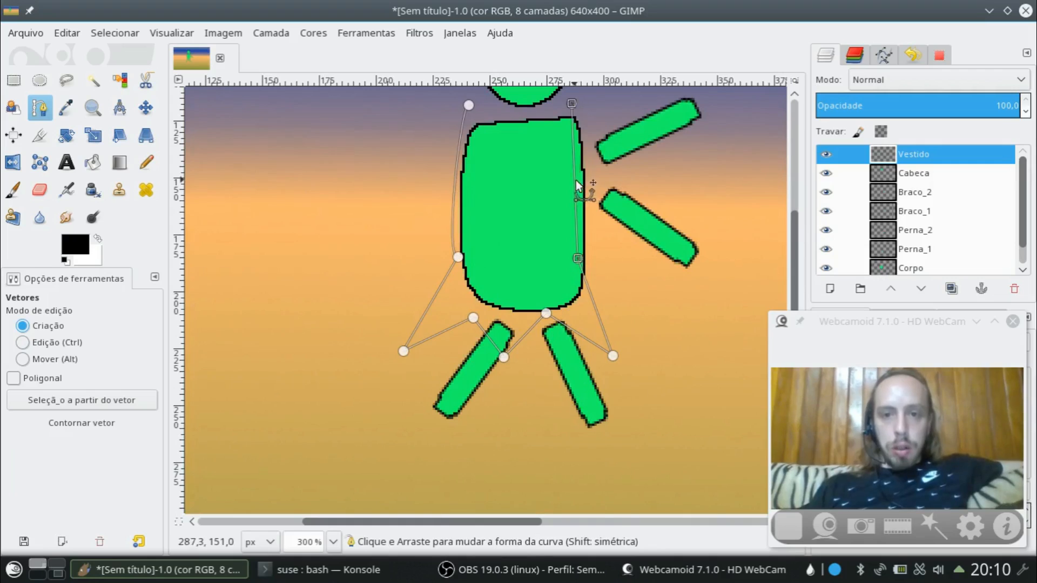
drag(576, 180, 588, 181)
drag(579, 259, 586, 259)
drag(597, 201, 592, 205)
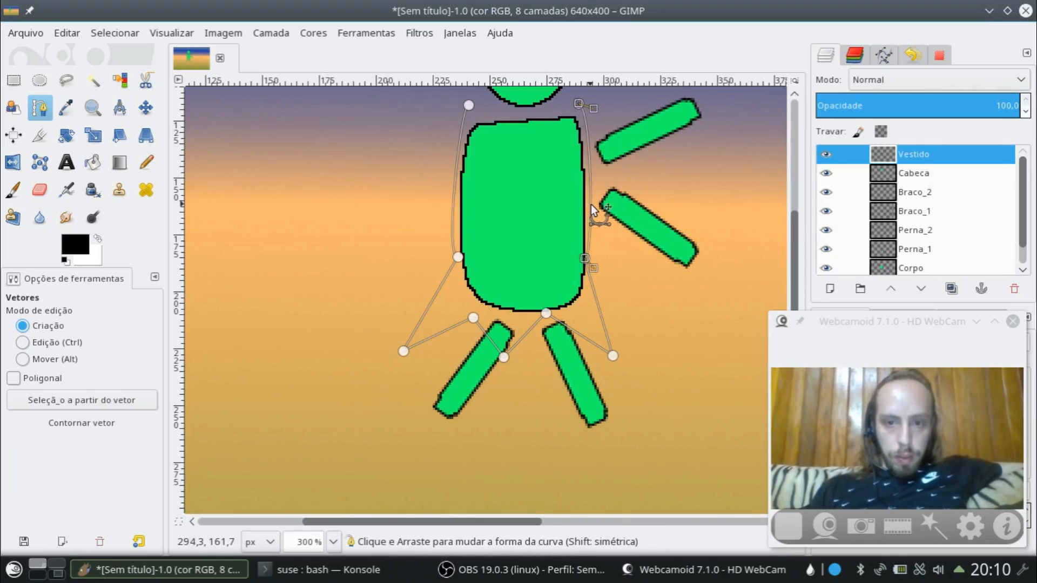
Step: Curve the zigzag hem and the flared lower sides of the dress path
drag(597, 308, 484, 341)
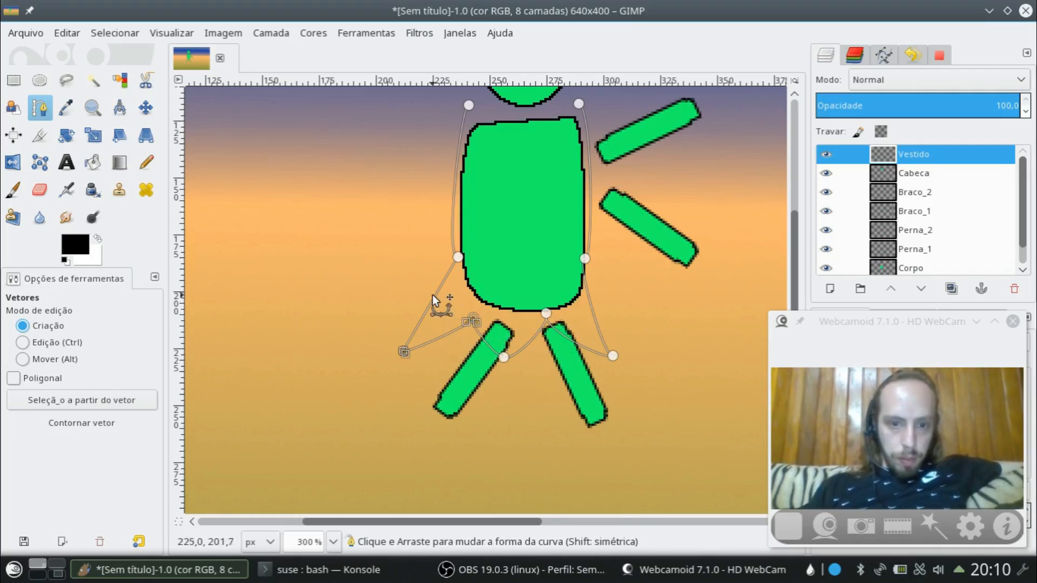
drag(433, 296, 440, 306)
scroll(654, 329, up, 3)
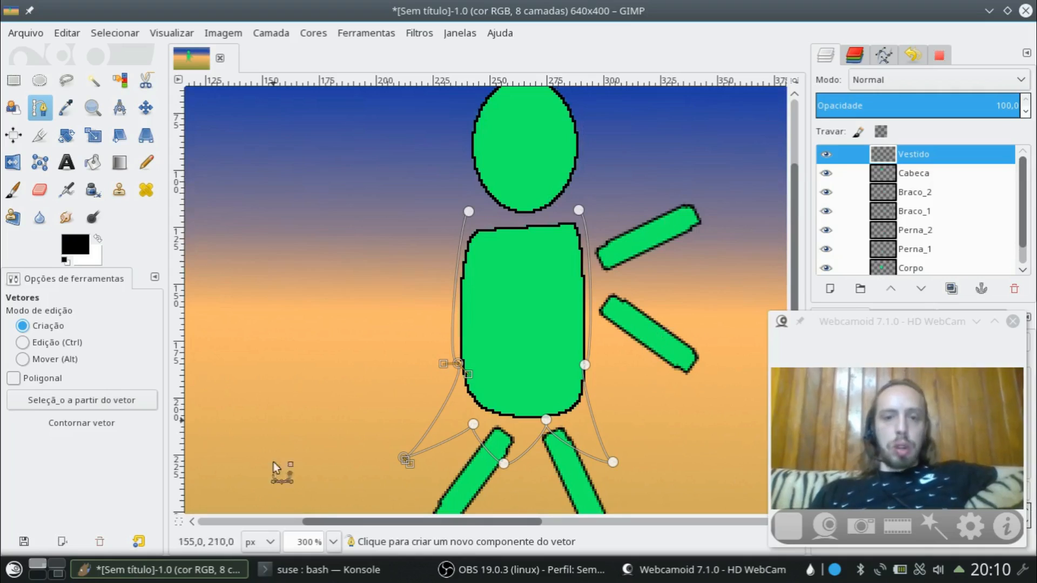
Step: Create a selection from the dress path and fill it with red on the Vestido layer
click(82, 400)
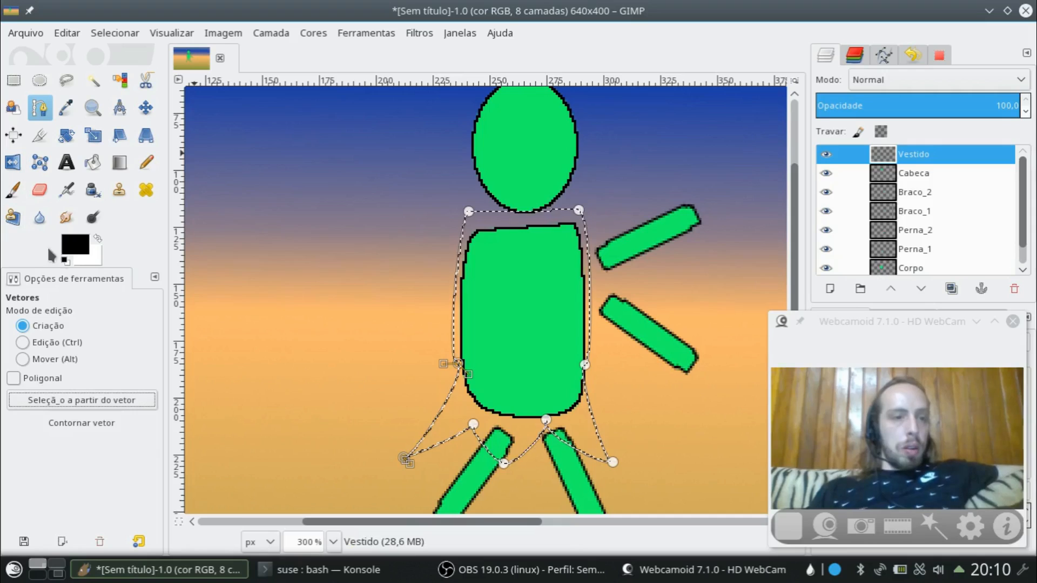
click(74, 248)
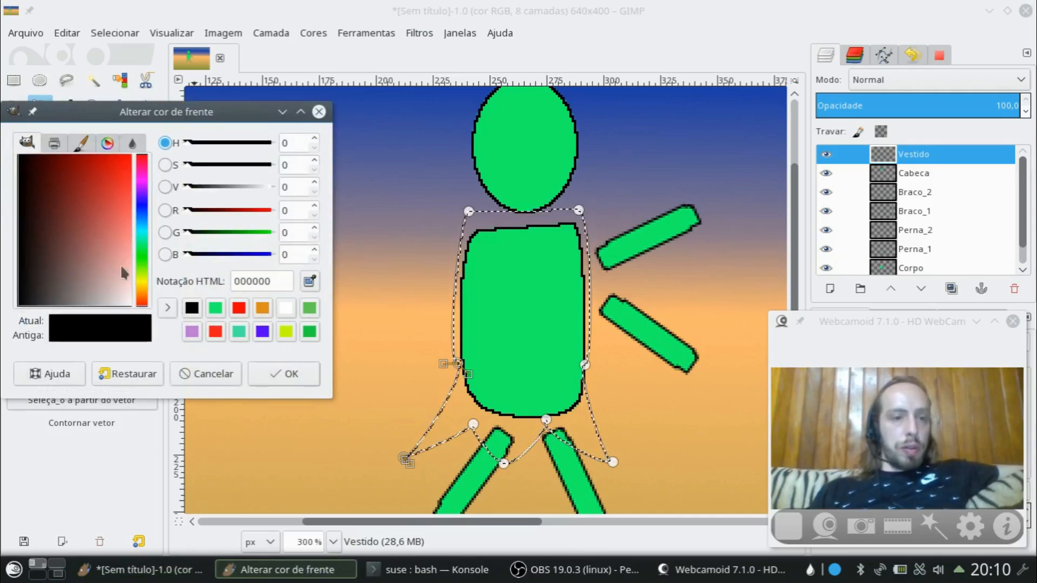
click(243, 308)
click(279, 377)
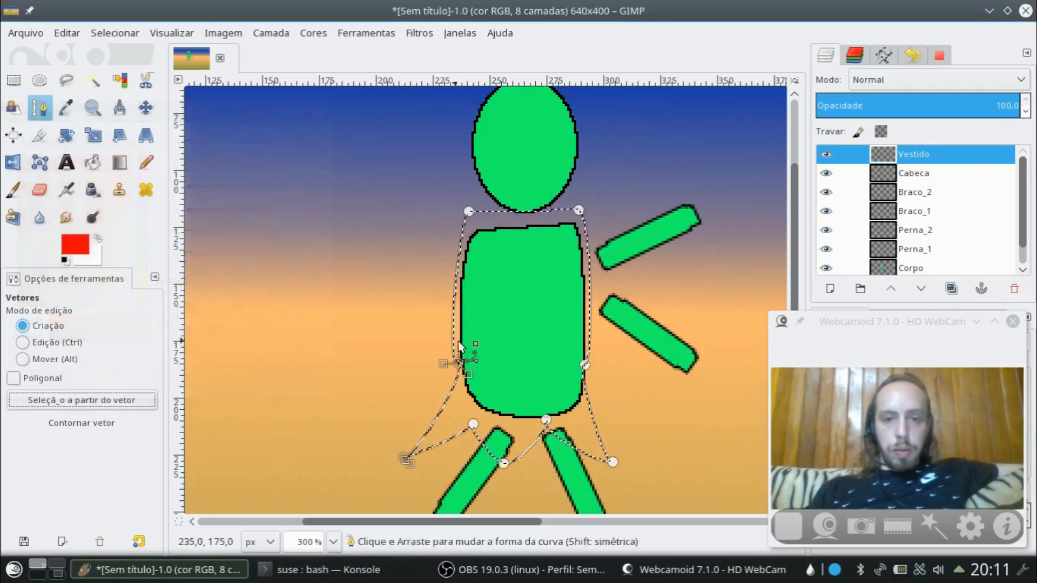
click(93, 162)
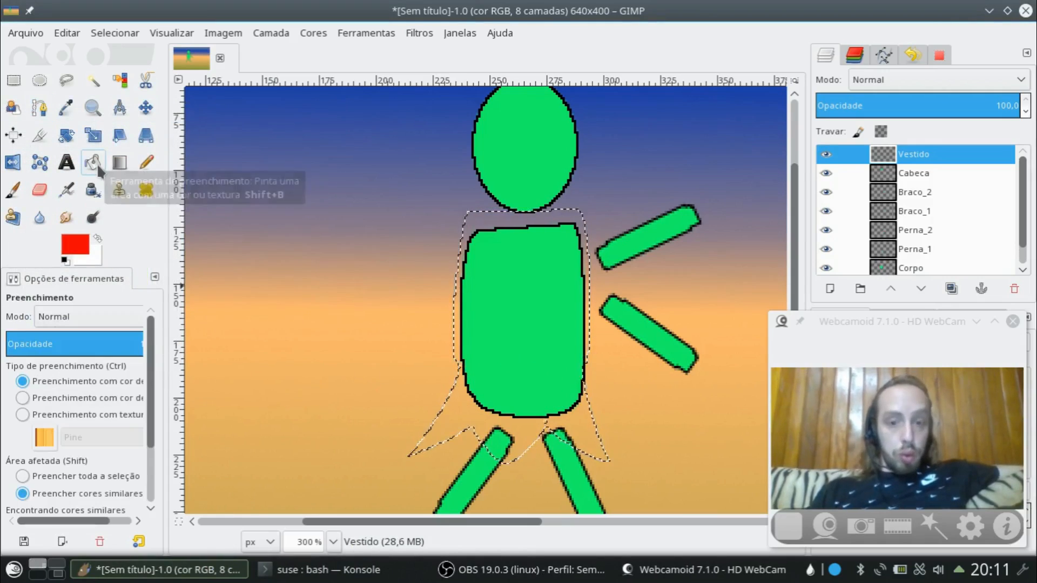
click(516, 342)
key(m)
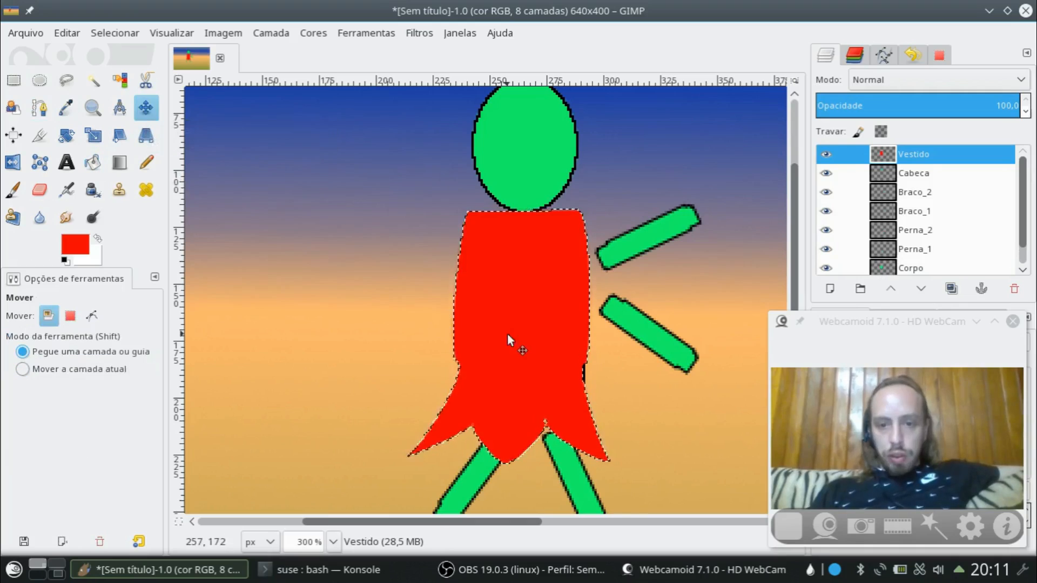
drag(522, 337, 524, 339)
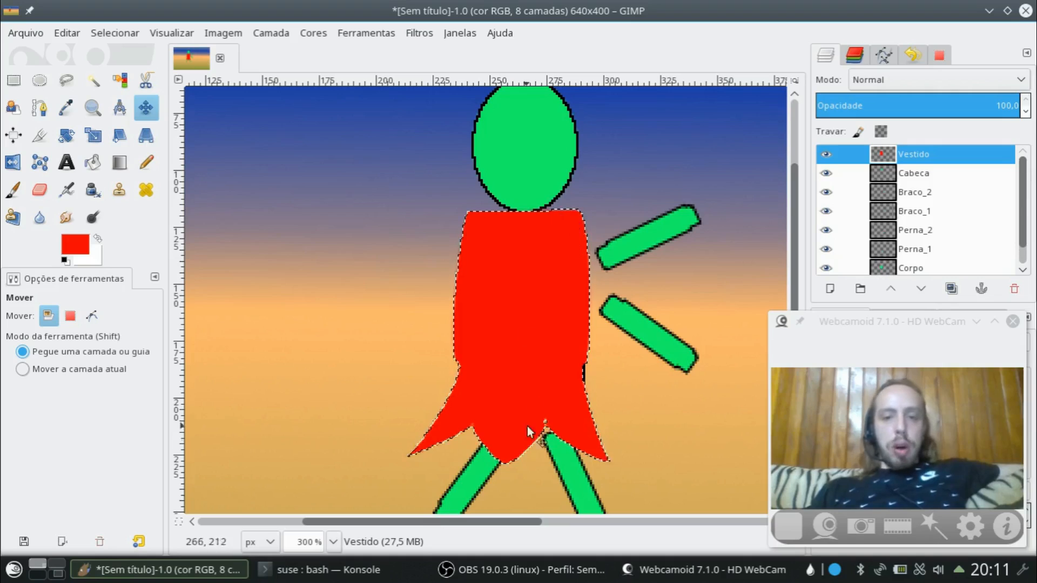
Step: Turn the dress selection into a 1 px border selection without feathering
click(130, 33)
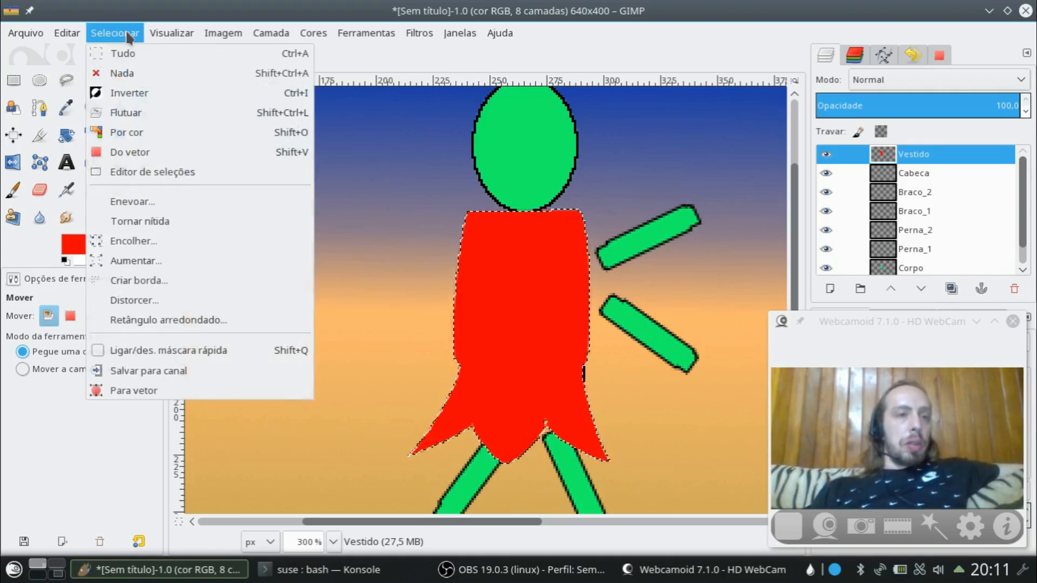
click(216, 280)
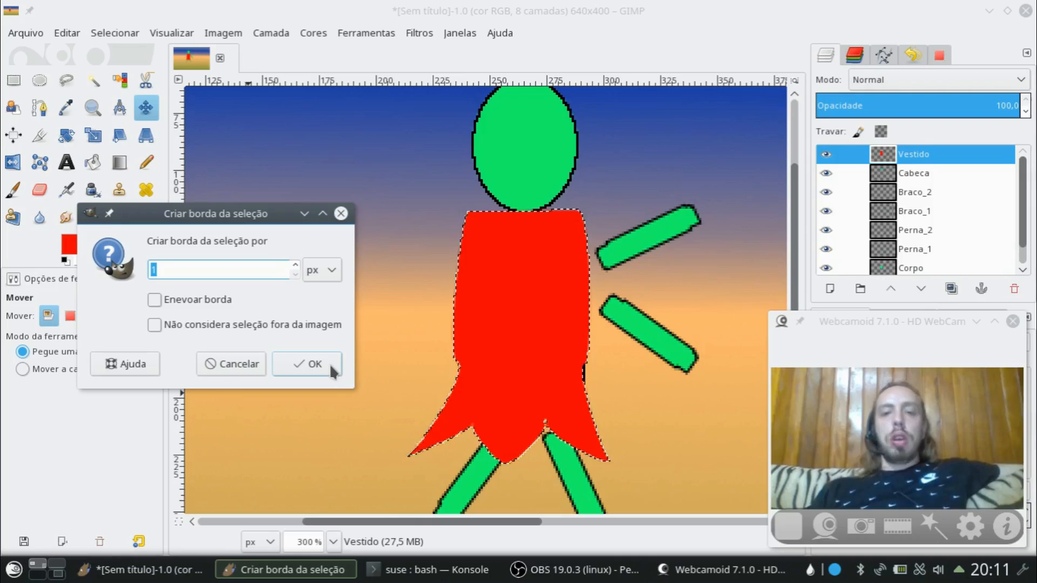
click(294, 365)
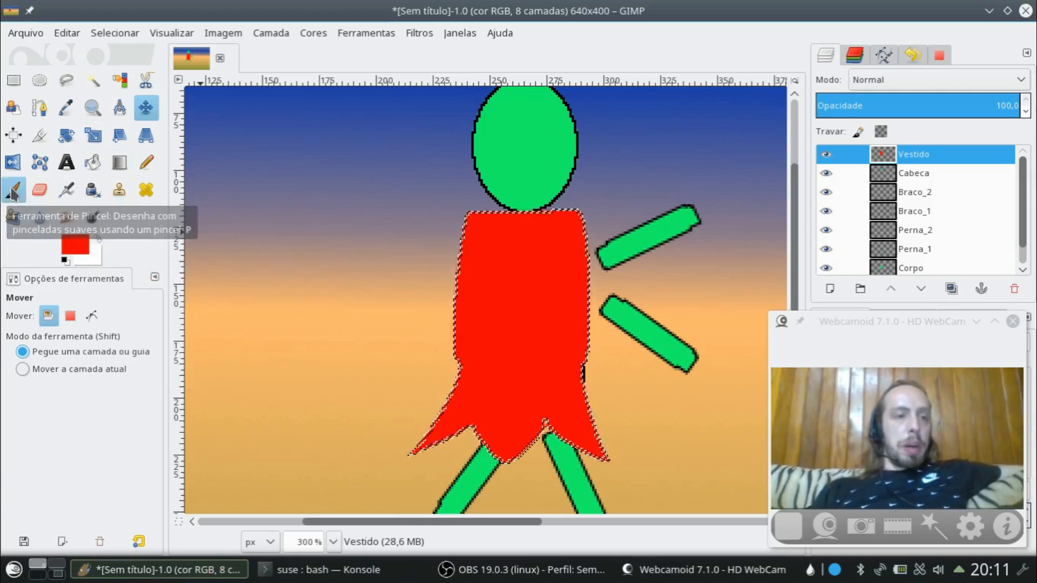
Step: Paint the dress's border selection black with the Paintbrush at size 20
click(12, 190)
click(66, 182)
drag(60, 182, 17, 156)
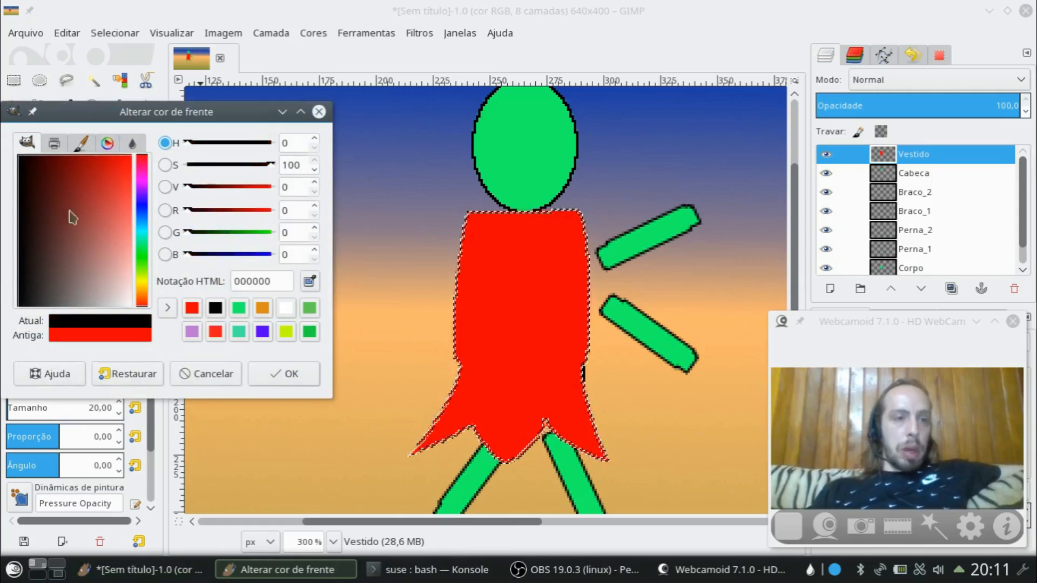
click(316, 371)
mouse_move(485, 211)
mouse_down()
mouse_move(452, 224)
mouse_move(464, 389)
mouse_move(472, 361)
mouse_move(445, 400)
mouse_move(406, 406)
mouse_move(404, 485)
mouse_move(450, 475)
mouse_move(459, 441)
mouse_up()
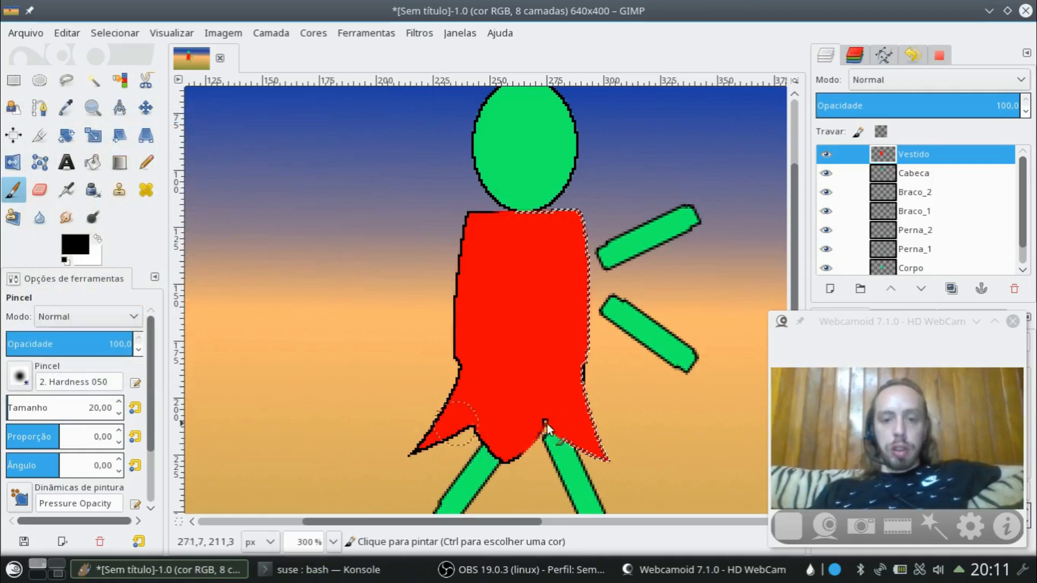
mouse_move(547, 423)
mouse_down()
mouse_move(556, 426)
mouse_move(567, 213)
mouse_up()
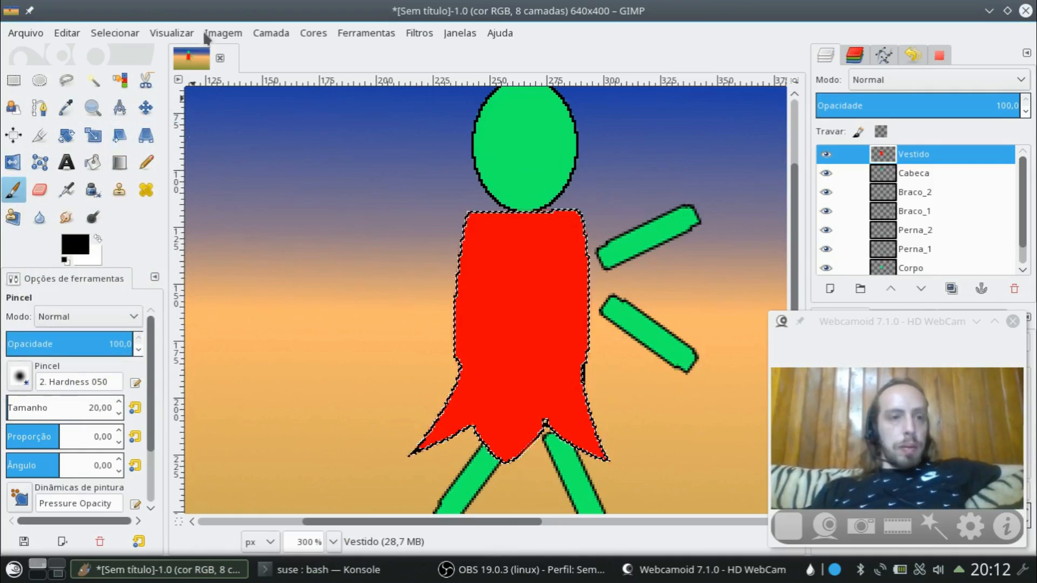
Step: Clear the selection and move the dress slightly down so its upper edge covers the body's shoulders
click(14, 82)
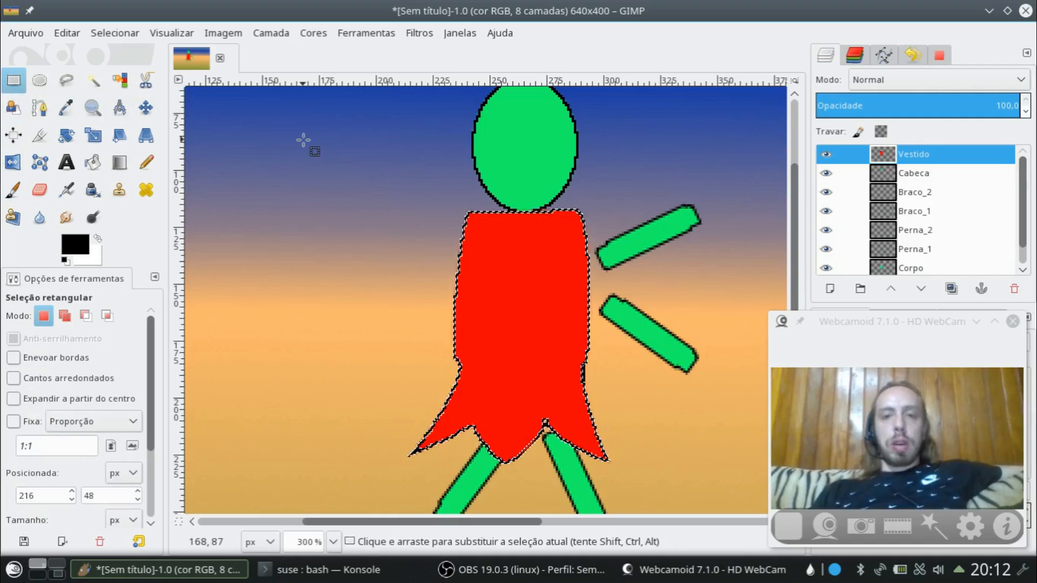
key(ctrl+shift+a)
key(m)
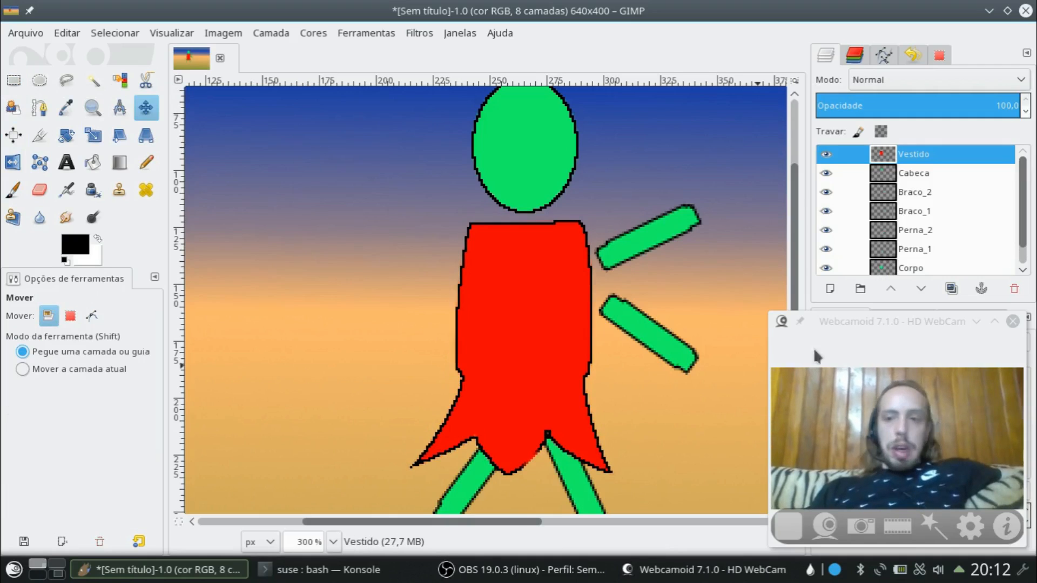
Step: Paint white dots scattered across the red dress using the Paintbrush with size 5
click(12, 196)
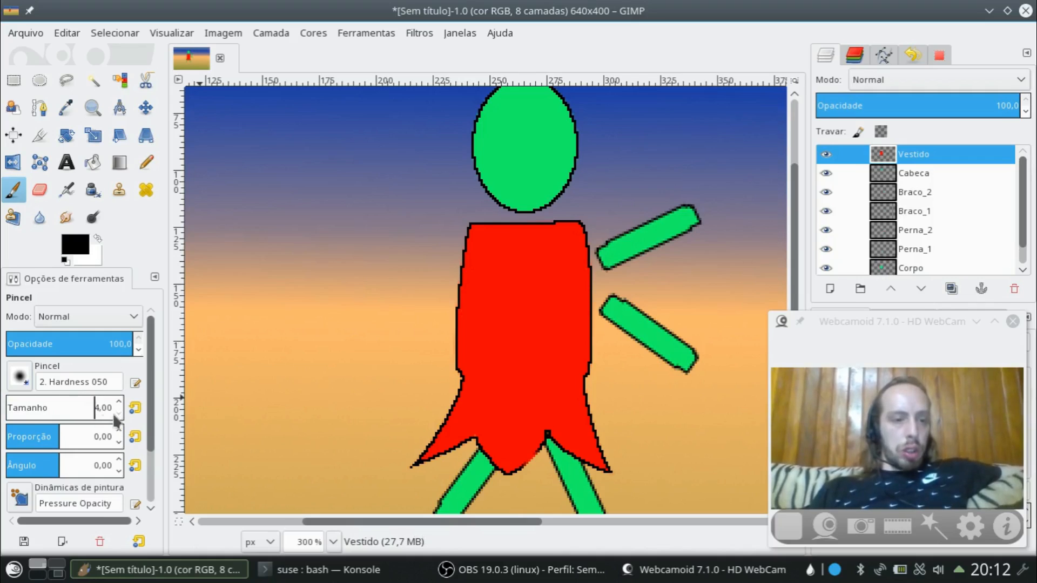
scroll(106, 410, up, 1)
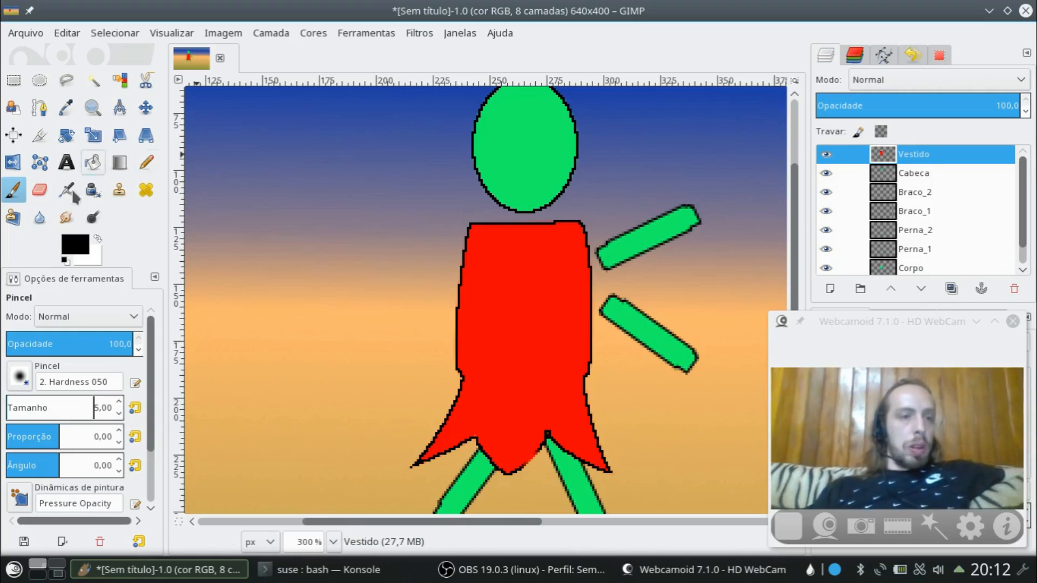
click(75, 243)
drag(64, 175, 177, 342)
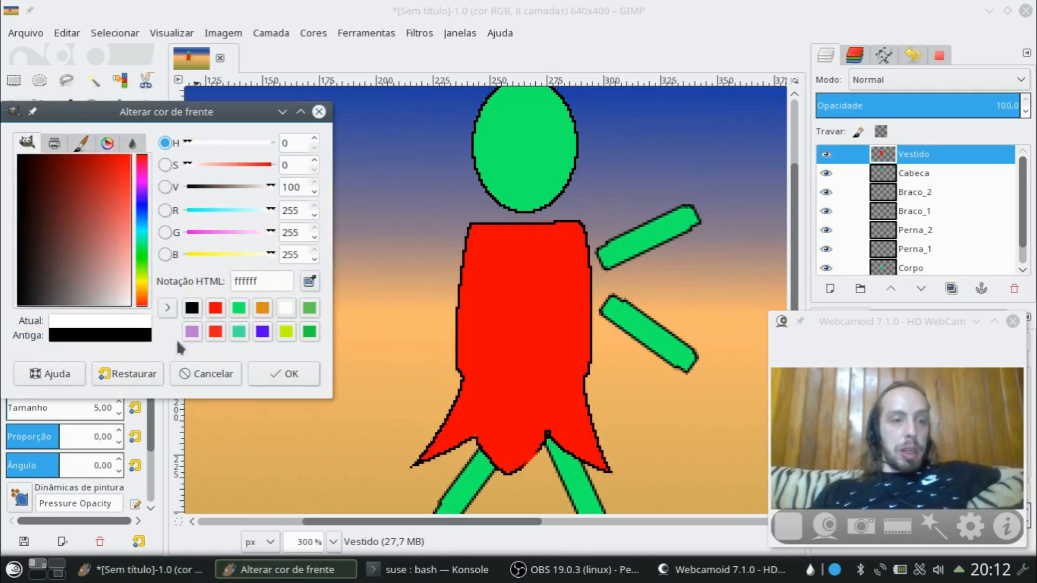
click(281, 374)
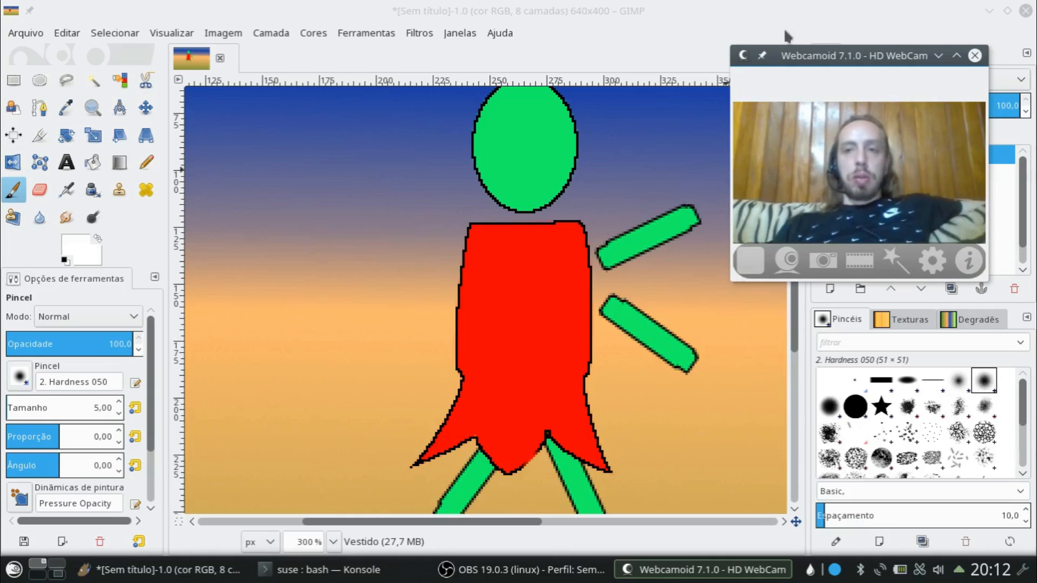
drag(873, 58, 924, 269)
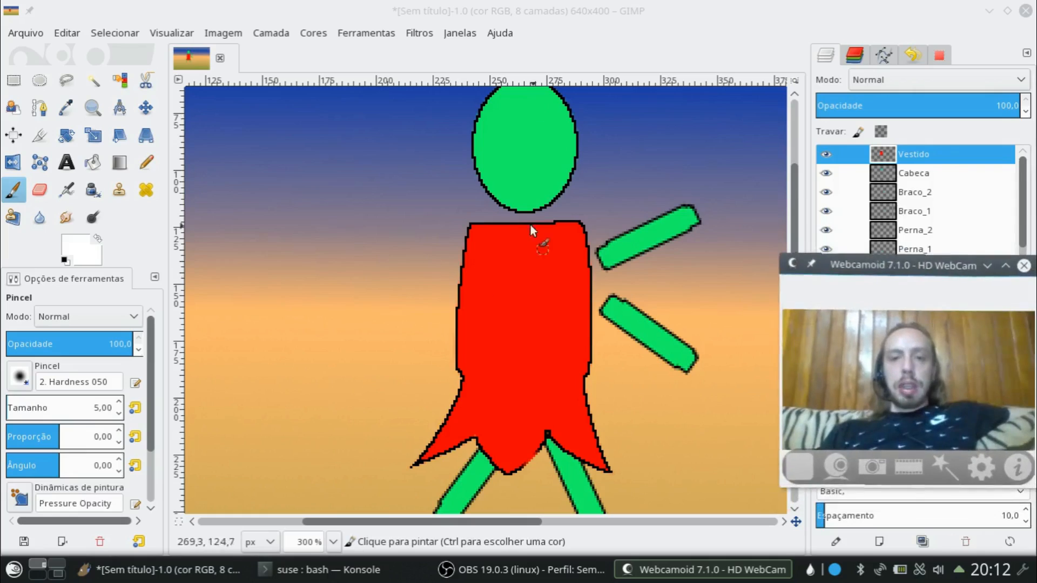
click(487, 251)
click(565, 243)
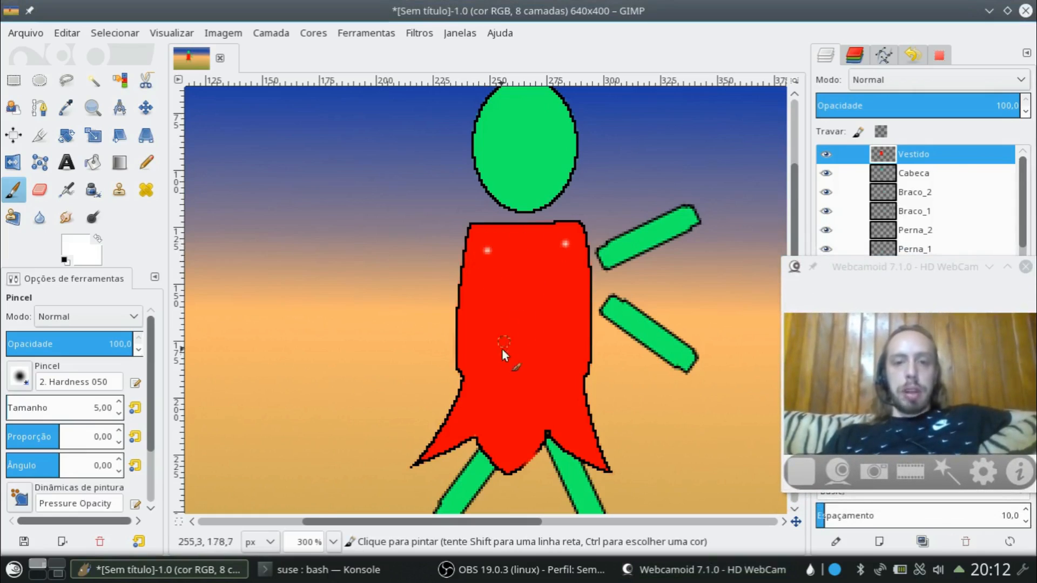
click(481, 405)
click(575, 427)
click(534, 396)
click(568, 354)
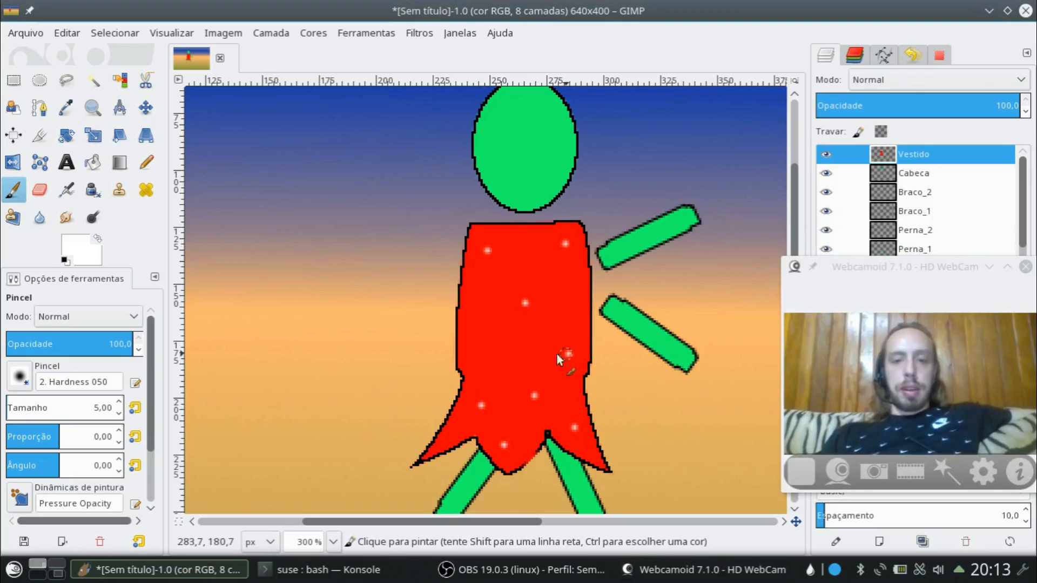
click(493, 373)
click(478, 328)
click(527, 350)
click(526, 261)
click(580, 291)
click(452, 441)
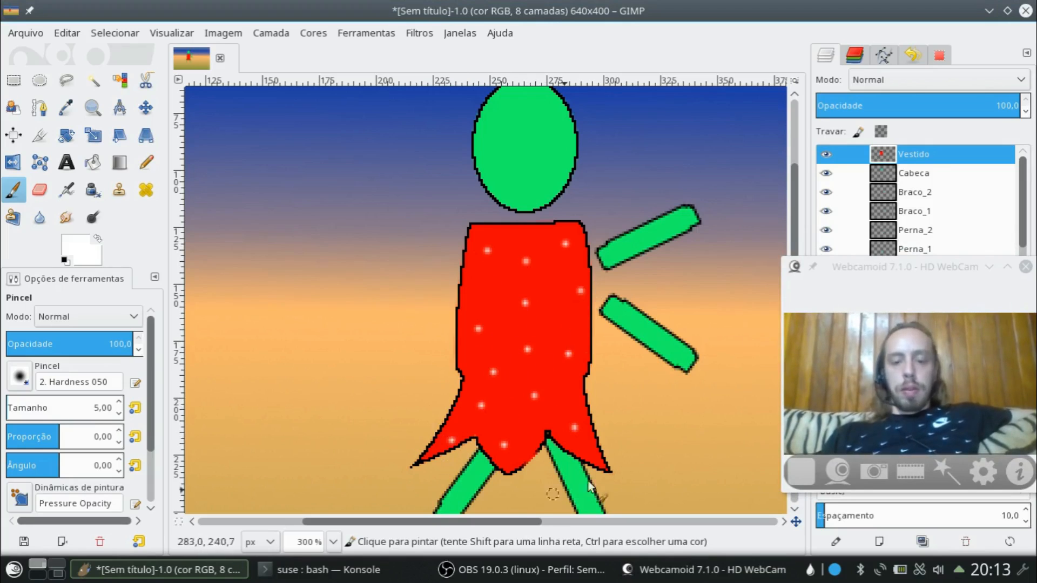
drag(907, 267, 907, 319)
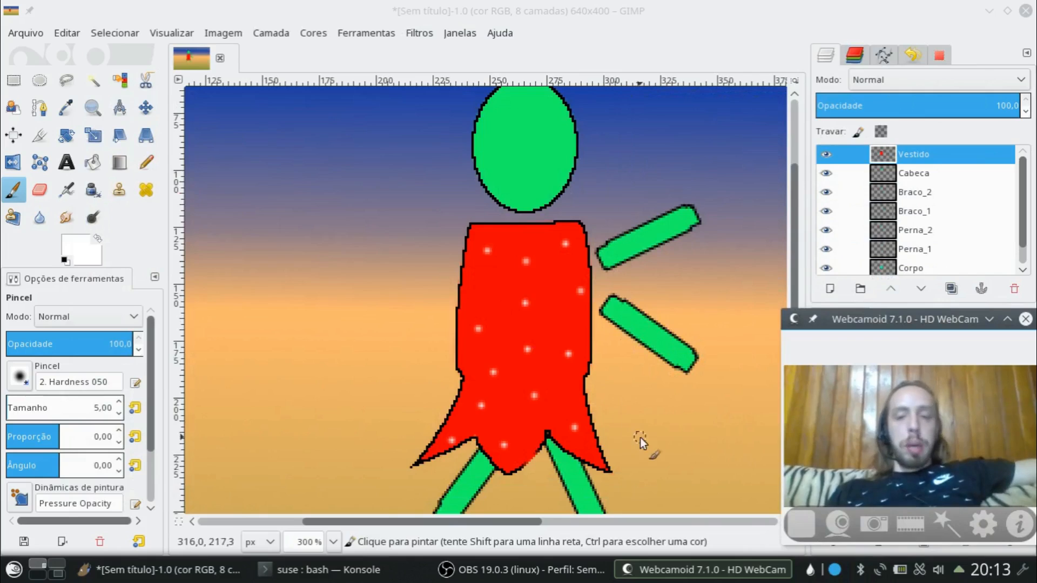
Step: Move the Braco_1 and Braco_2 arm layers left so both attach to the right side of the dress
scroll(682, 449, down, 2)
drag(513, 522, 519, 522)
scroll(576, 378, down, 1)
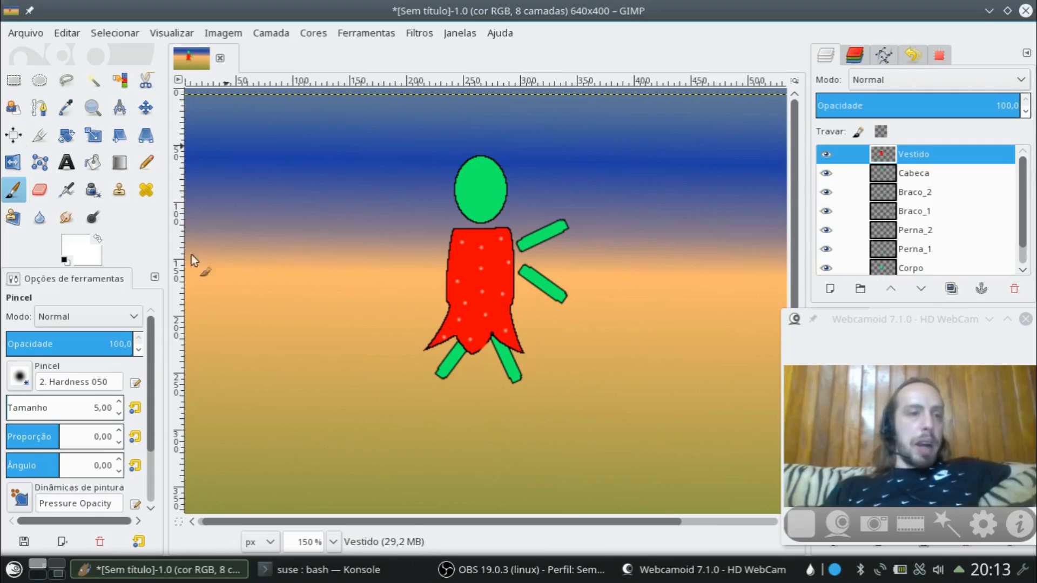
click(146, 108)
drag(553, 232, 542, 231)
drag(536, 277, 521, 271)
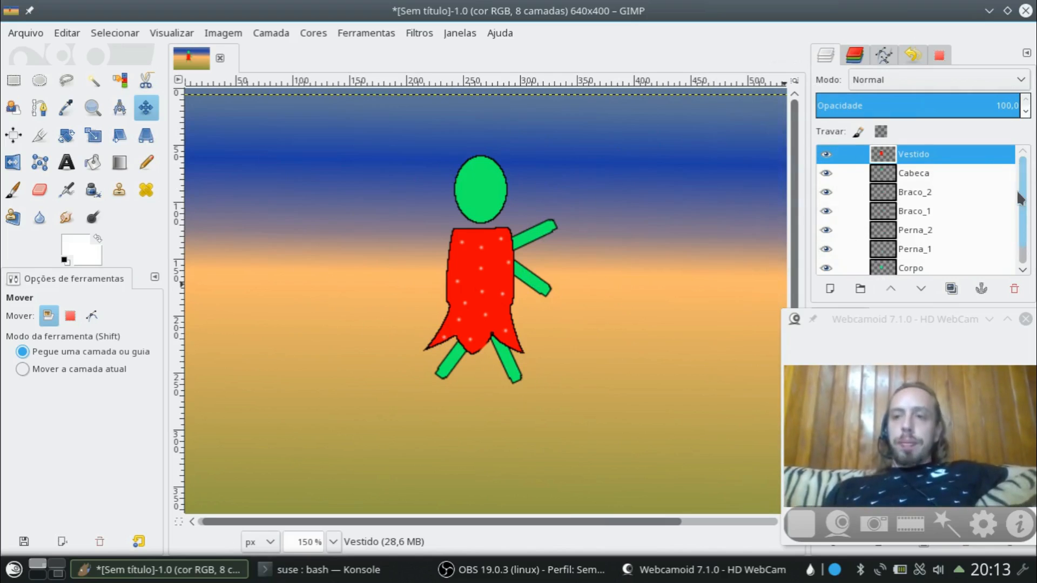
Step: Try the Vestido layer in the stacking positions directly below and directly above the Corpo layer
drag(1023, 199, 1010, 176)
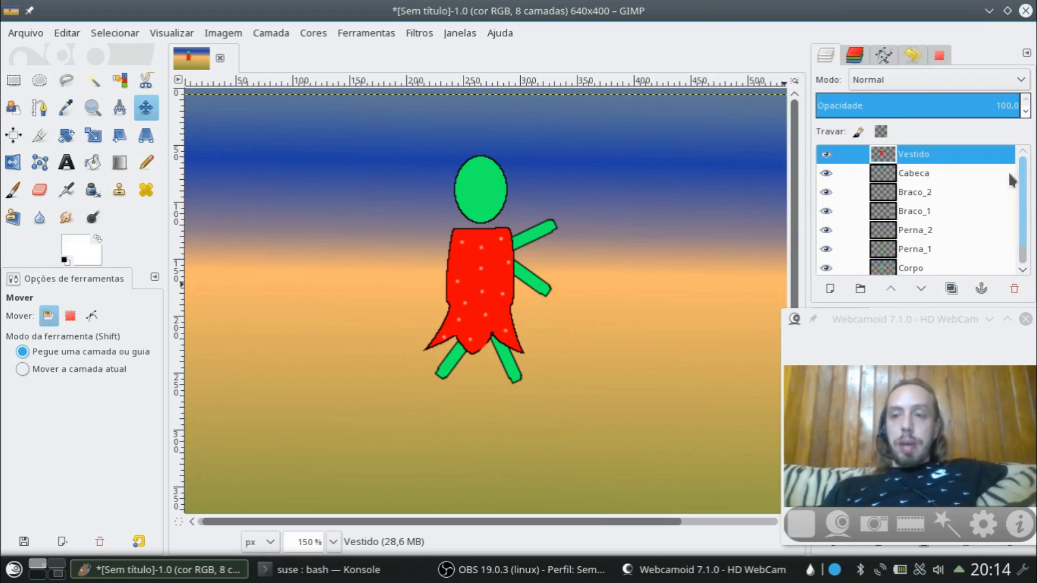
drag(899, 157, 952, 274)
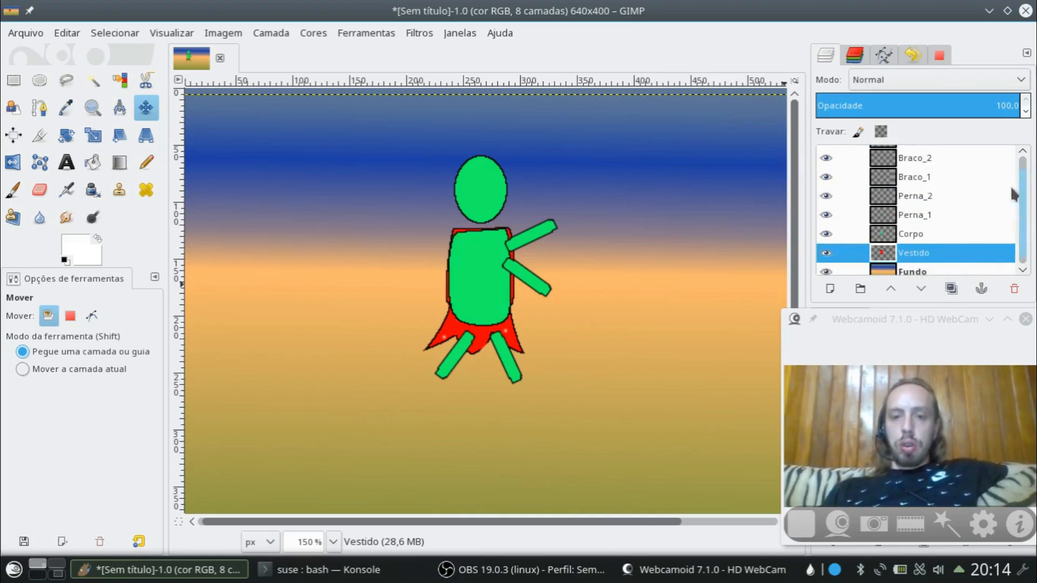
mouse_move(1026, 217)
mouse_down()
mouse_move(1020, 178)
mouse_move(1024, 222)
mouse_up()
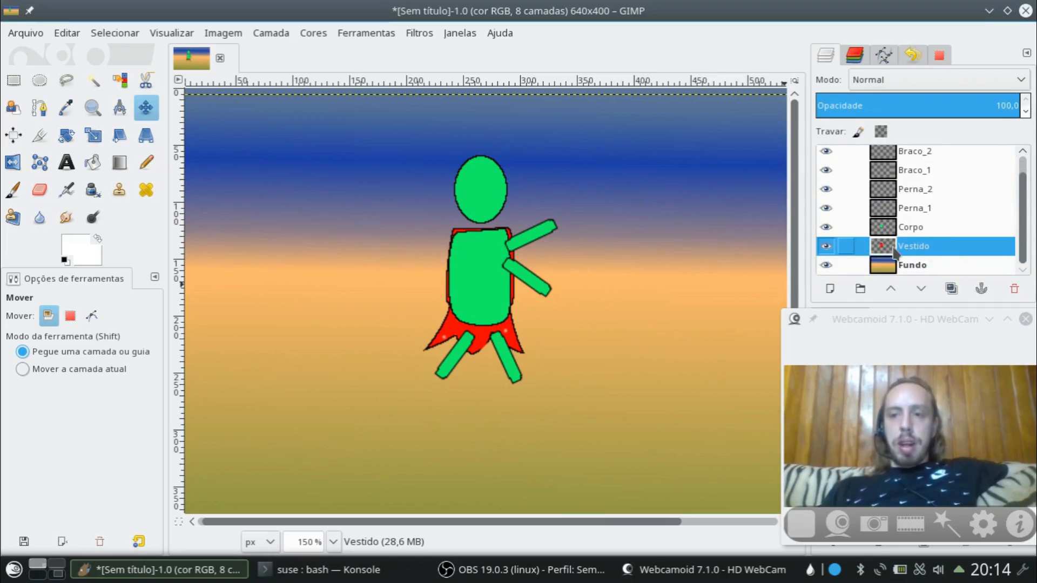
drag(912, 241, 909, 229)
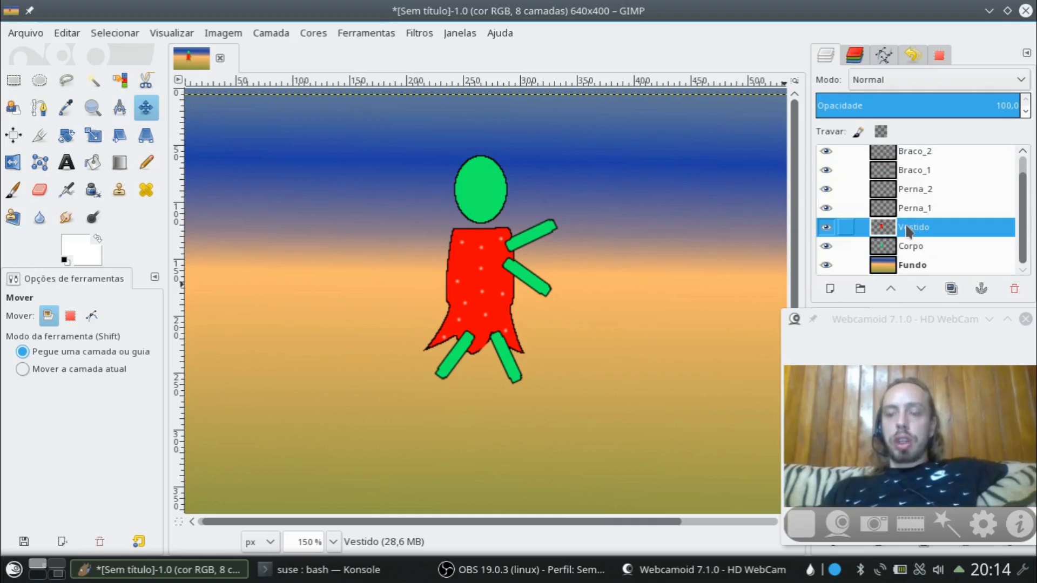
drag(909, 229, 917, 254)
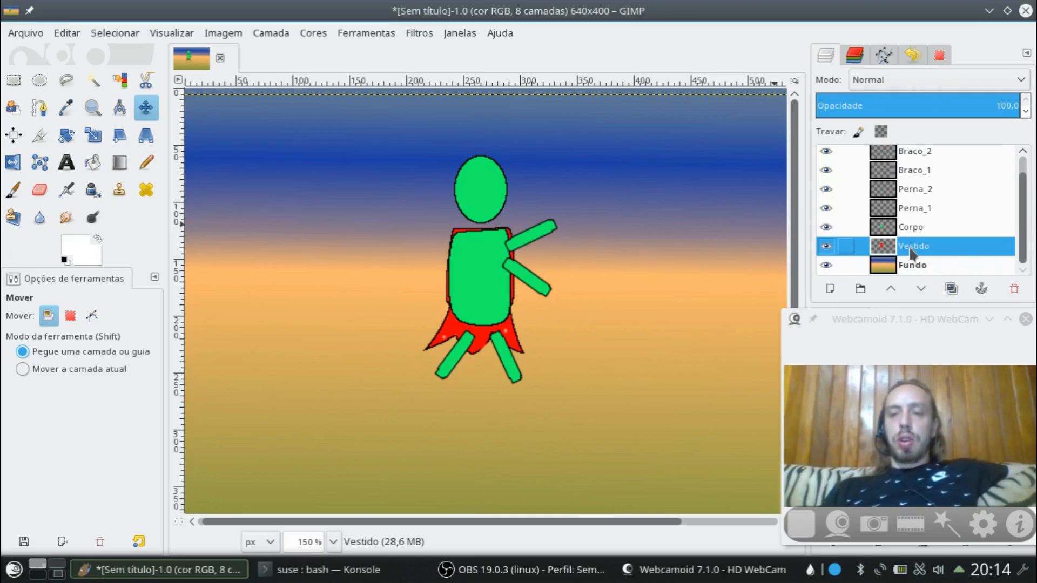
Step: Raise the Vestido layer above Corpo, Perna_1 and Perna_2, placing it directly below Braco_1
drag(912, 253, 913, 227)
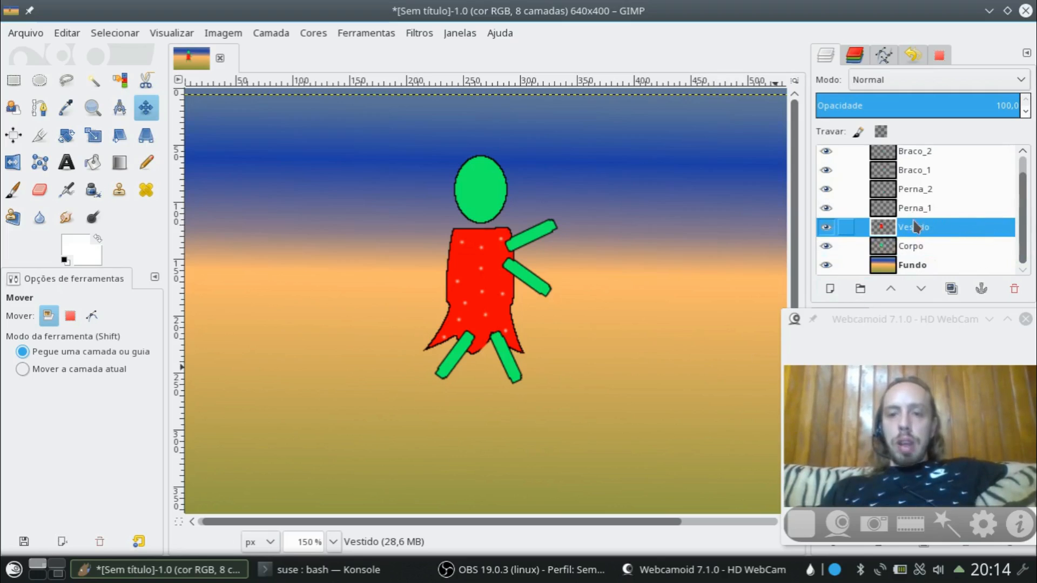
drag(916, 229, 918, 187)
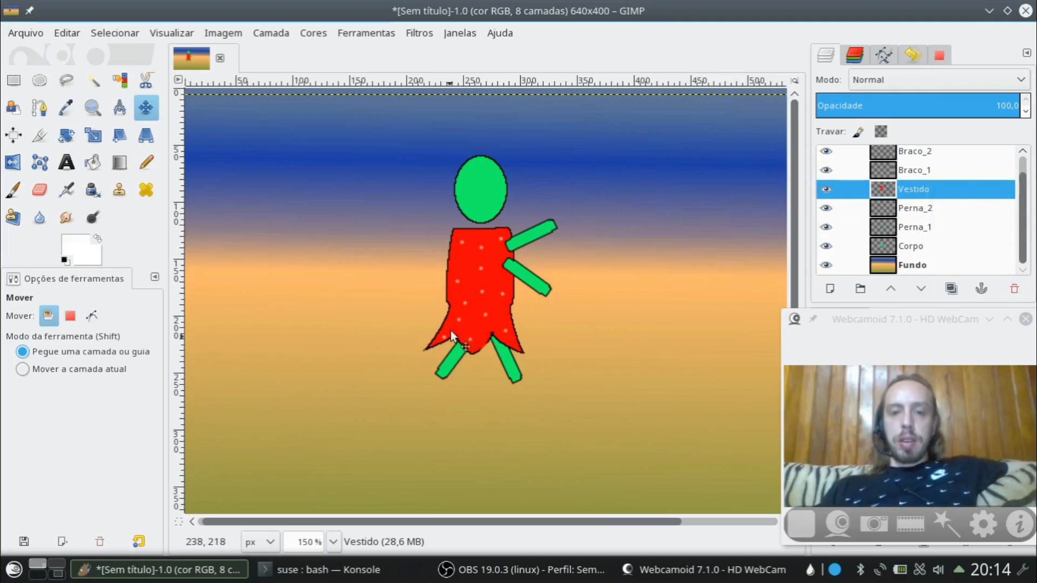
scroll(988, 219, up, 1)
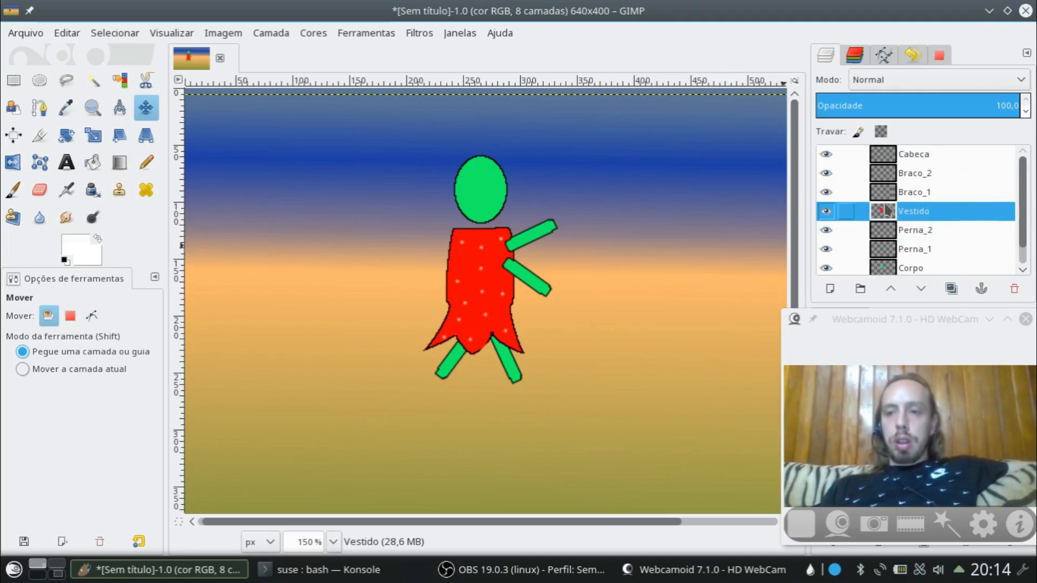
Step: Try the Vestido layer directly below Perna_2 and place it above both arm layers, directly below Cabeca
mouse_move(915, 215)
mouse_down()
mouse_move(918, 168)
mouse_move(918, 235)
mouse_up()
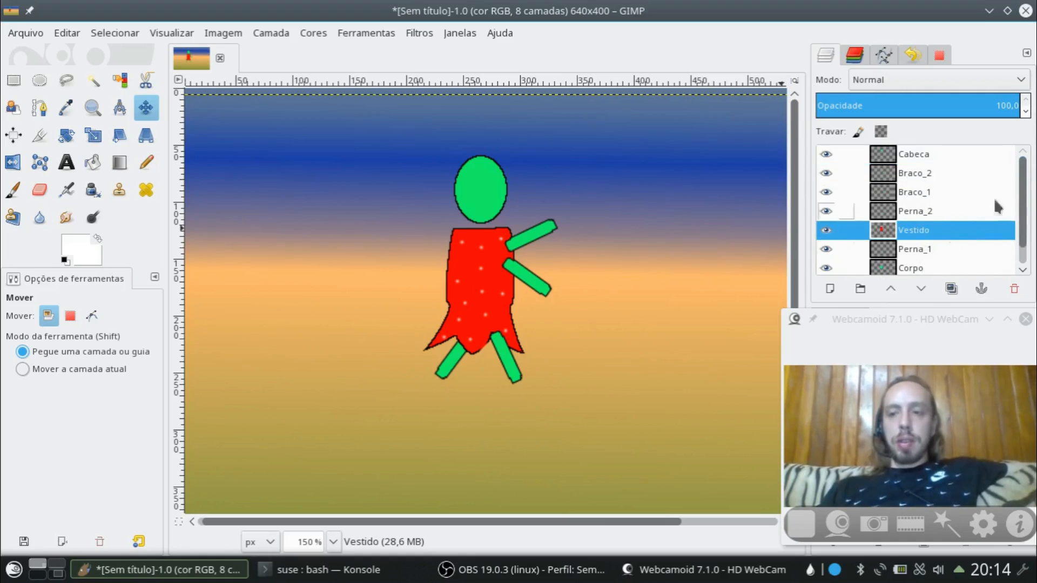
drag(909, 235, 945, 169)
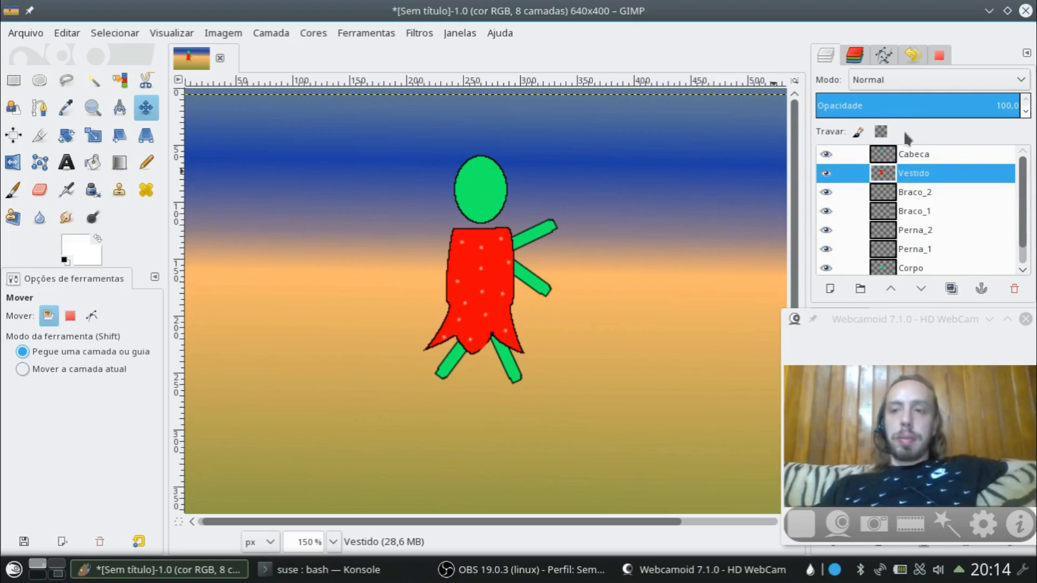
Step: Add a transparent 640 x 400 px layer named Olho directly above the Cabeca layer
click(929, 155)
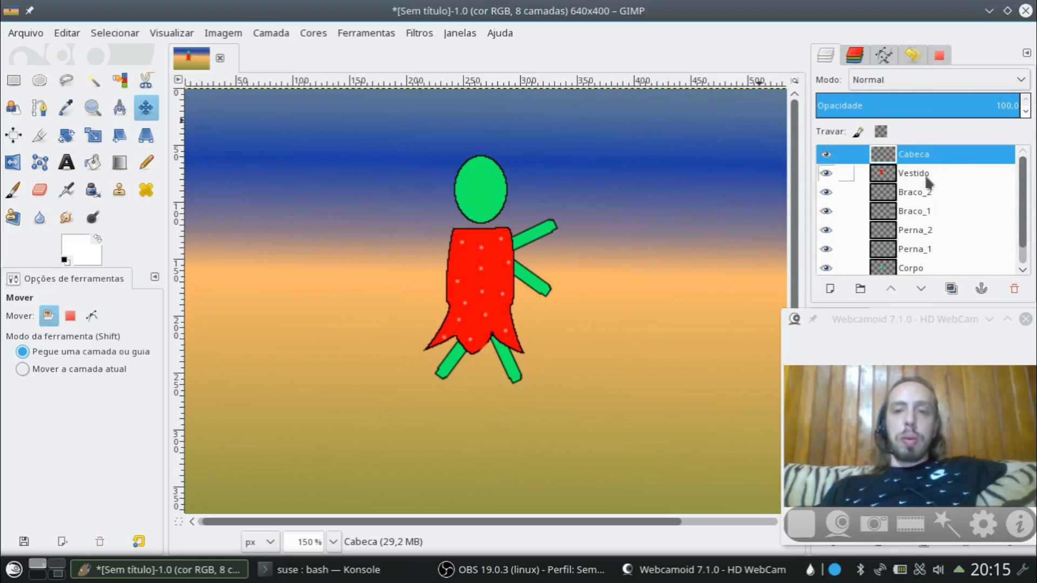
right_click(914, 155)
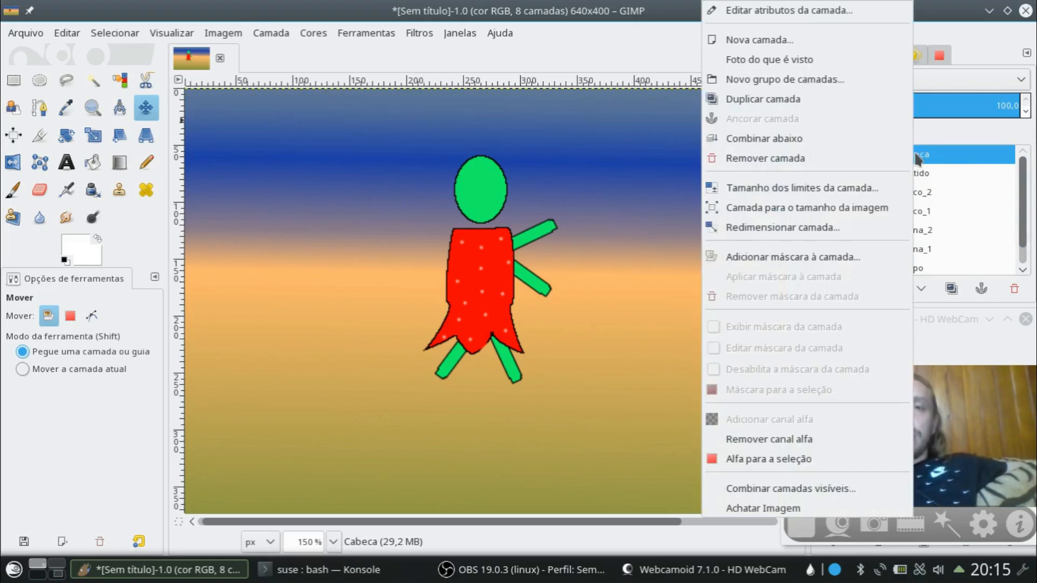
click(789, 40)
key(BackSpace)
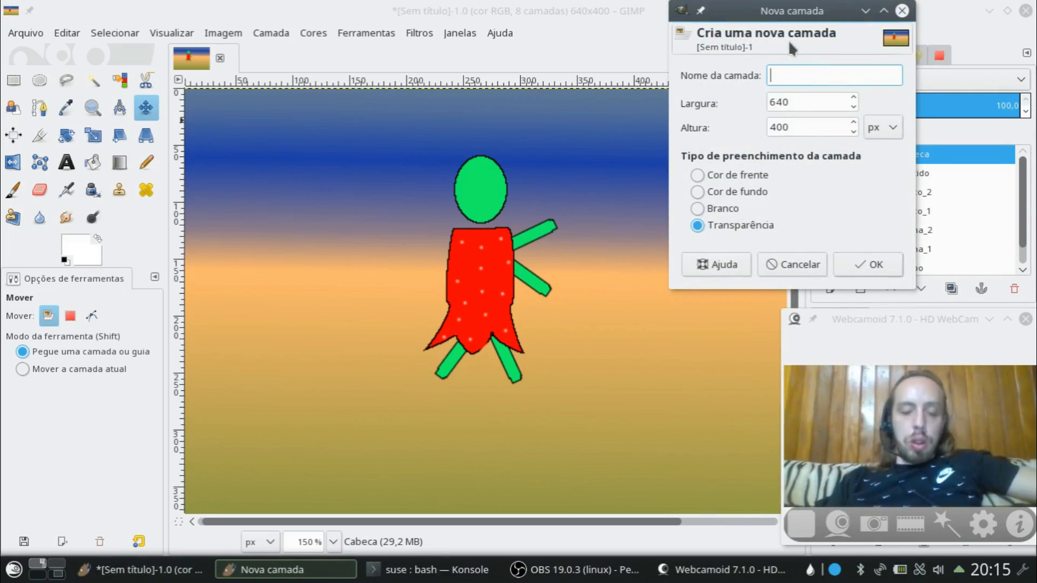
text(Olho)
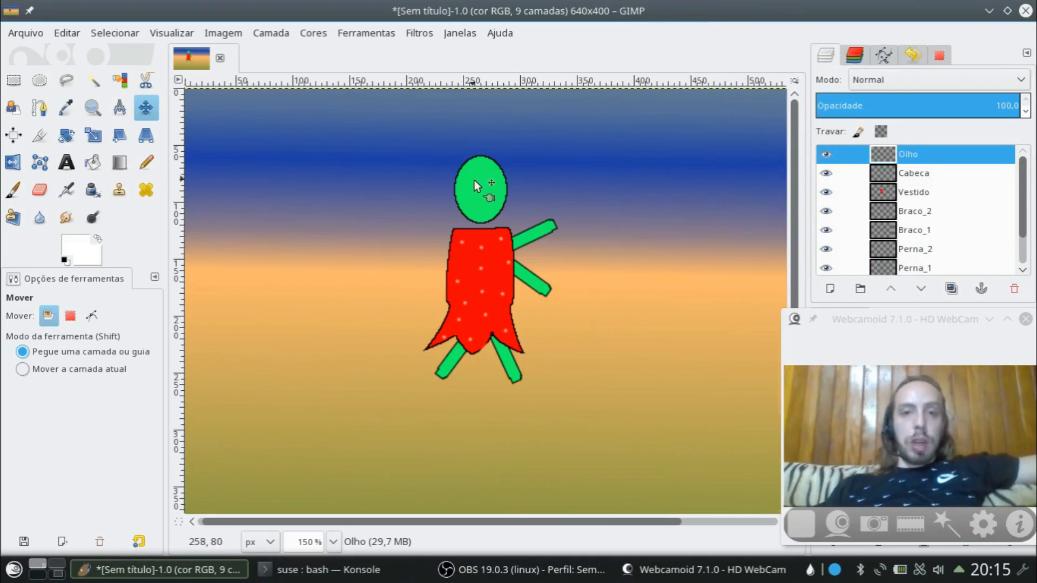
Step: Draw a small curved three-anchor eye path about 9 px wide on the right side of the head with the Paths tool
scroll(506, 235, up, 4)
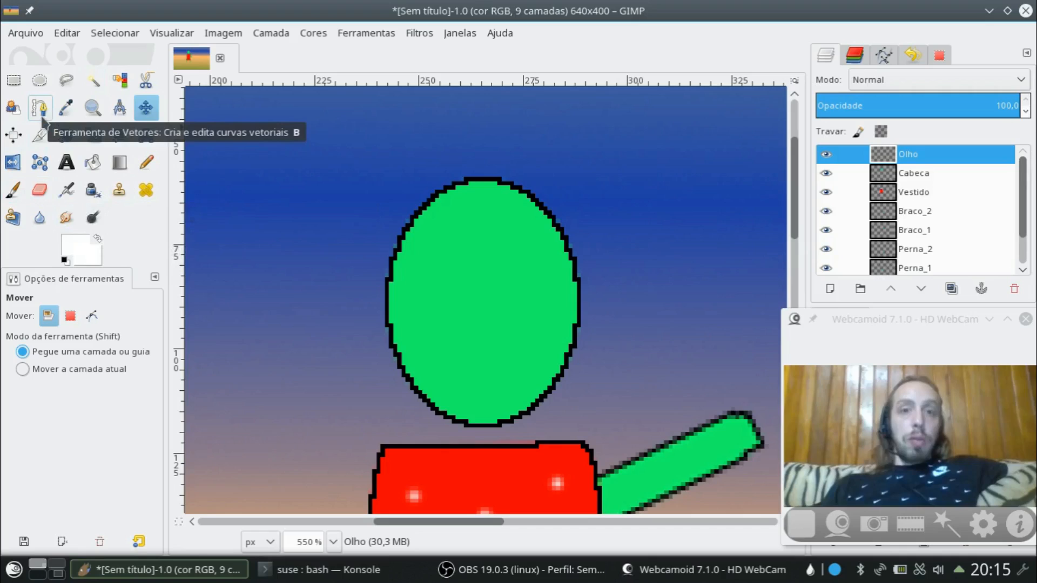
click(41, 112)
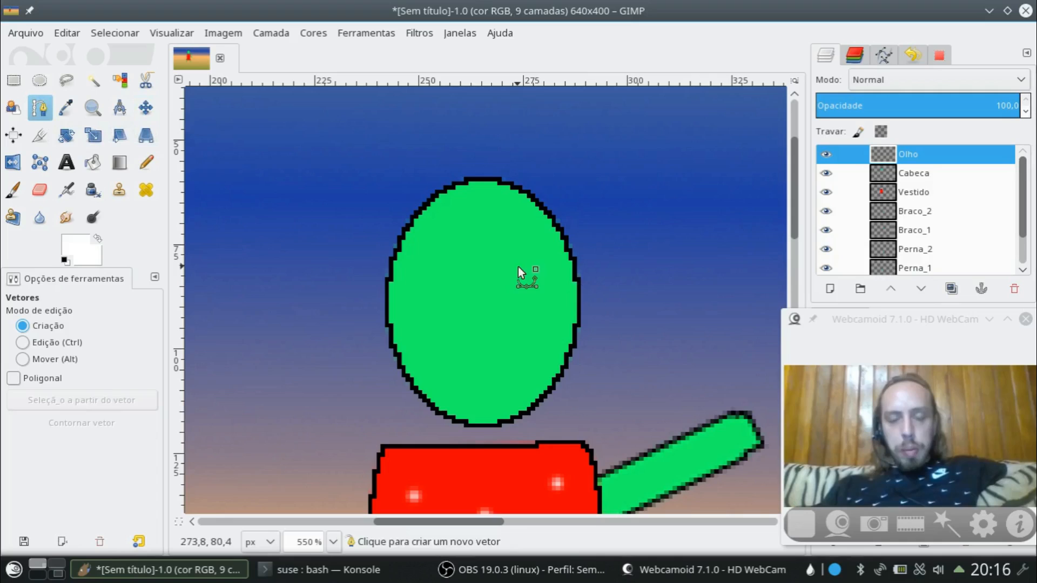
drag(517, 267, 540, 269)
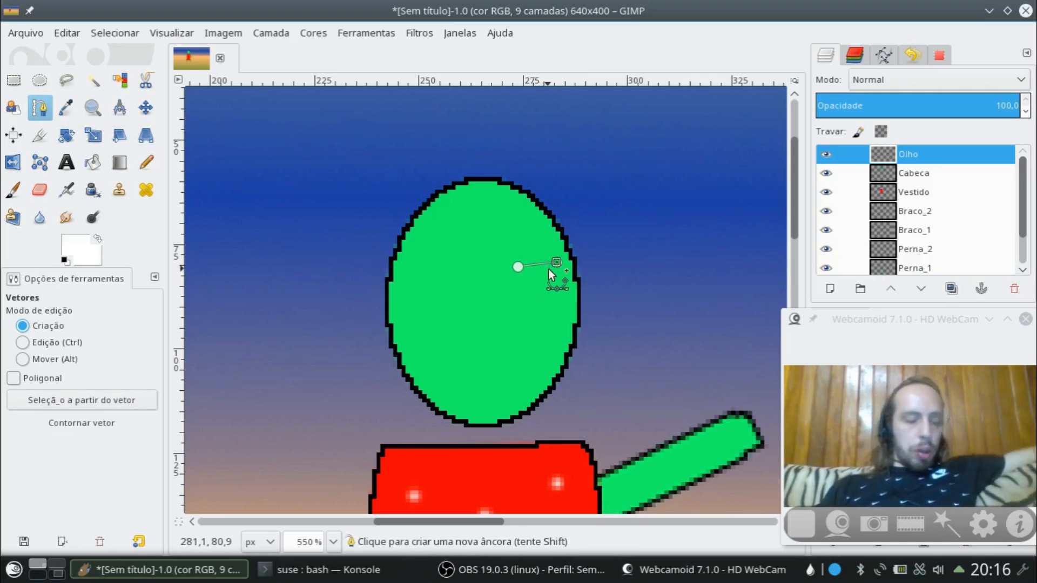
scroll(538, 270, up, 2)
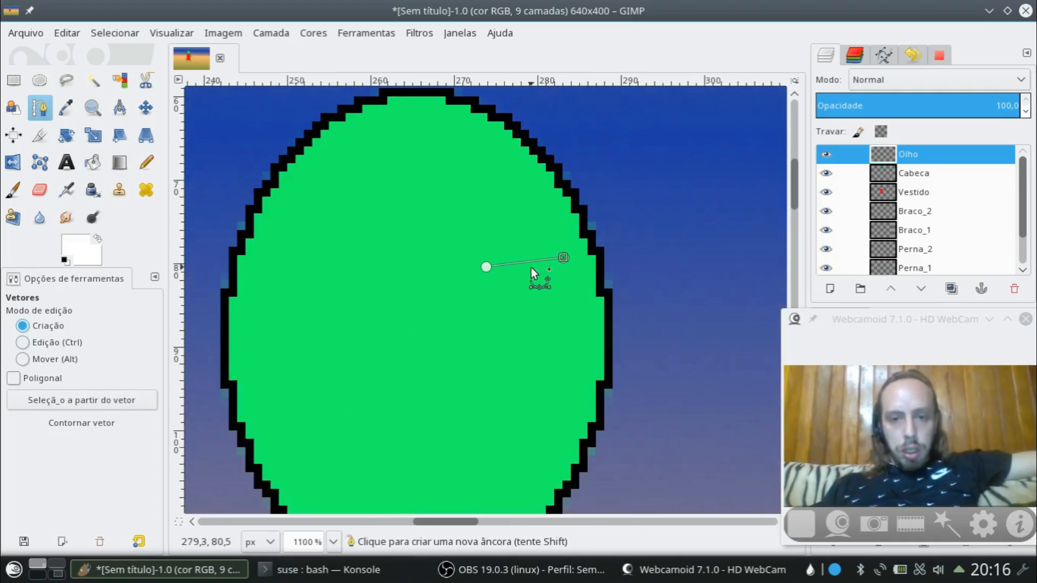
click(501, 278)
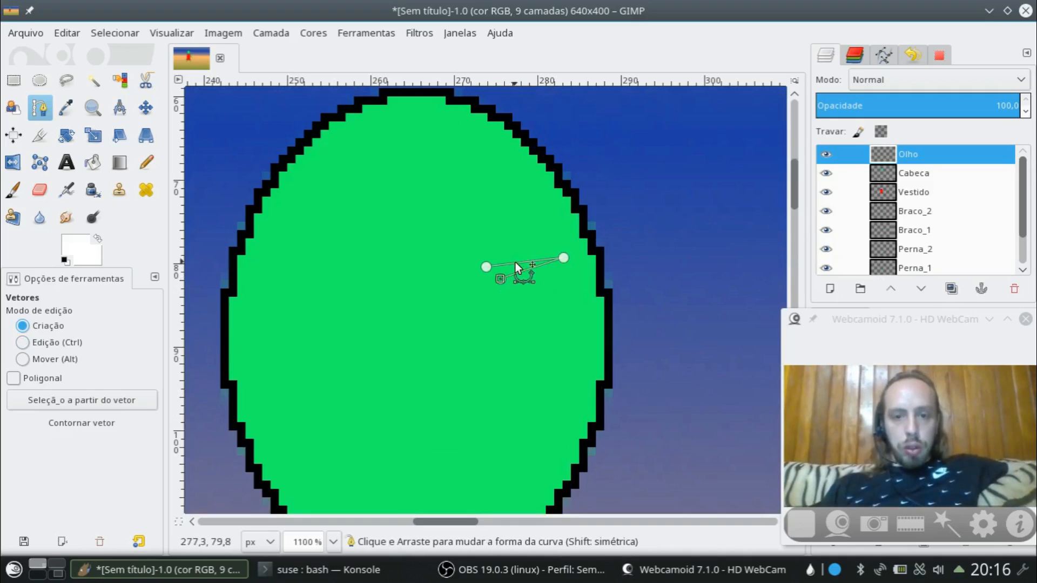
drag(520, 263, 527, 273)
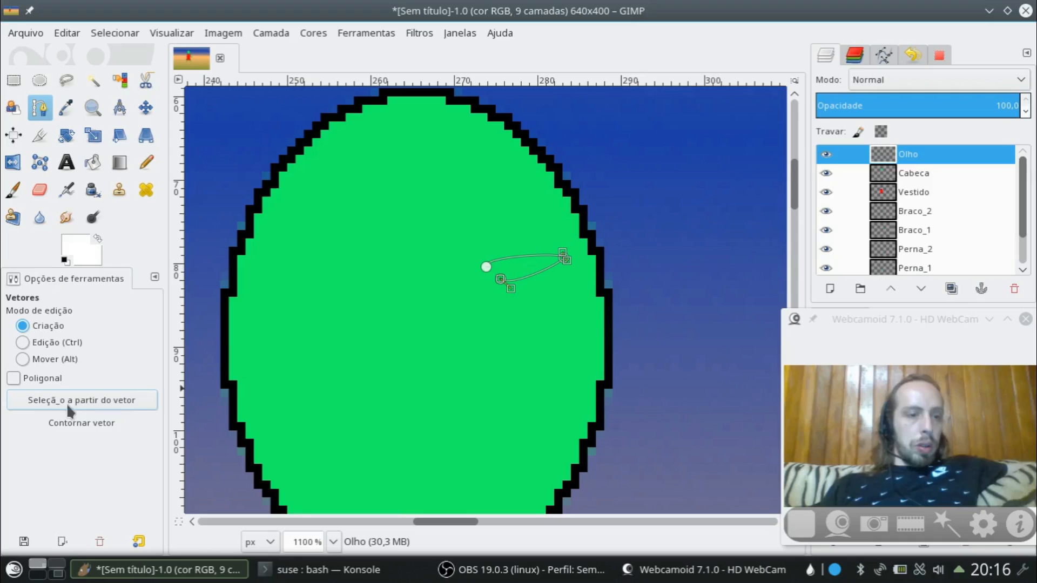
Step: Convert the eye path to a selection and fill it with white (ffffff) on the Olho layer
click(79, 398)
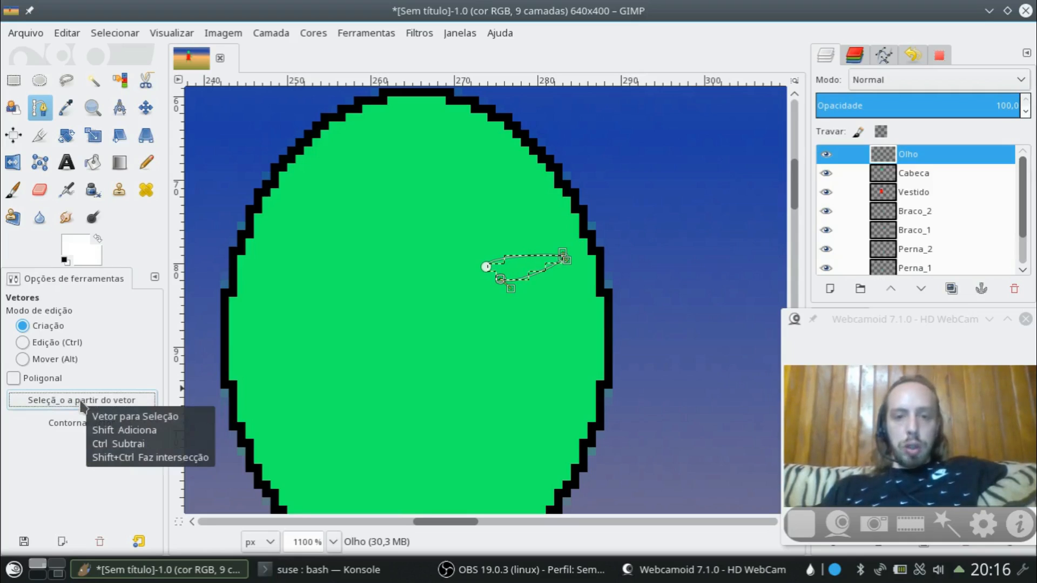
click(92, 162)
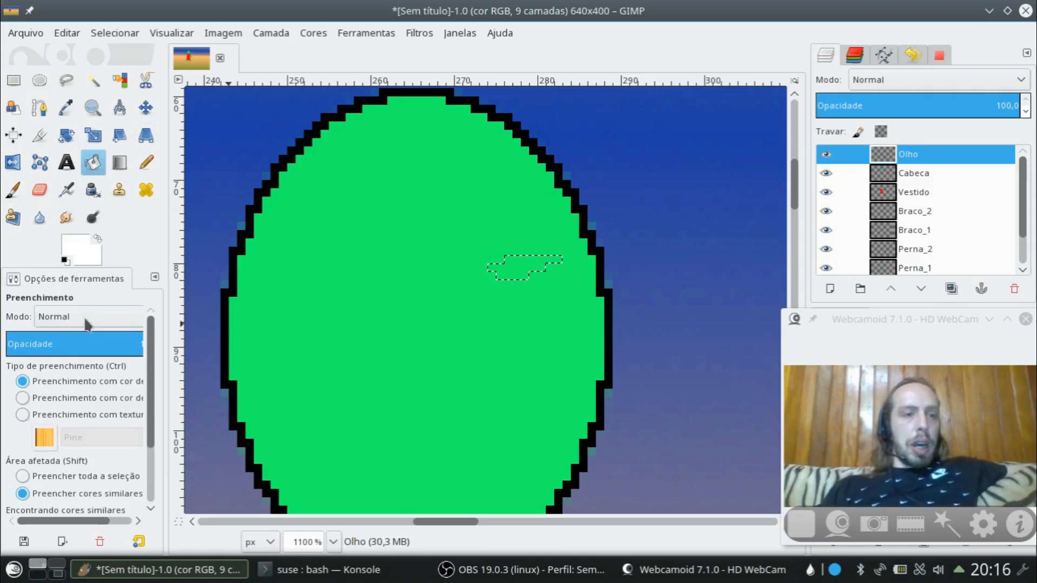
click(81, 249)
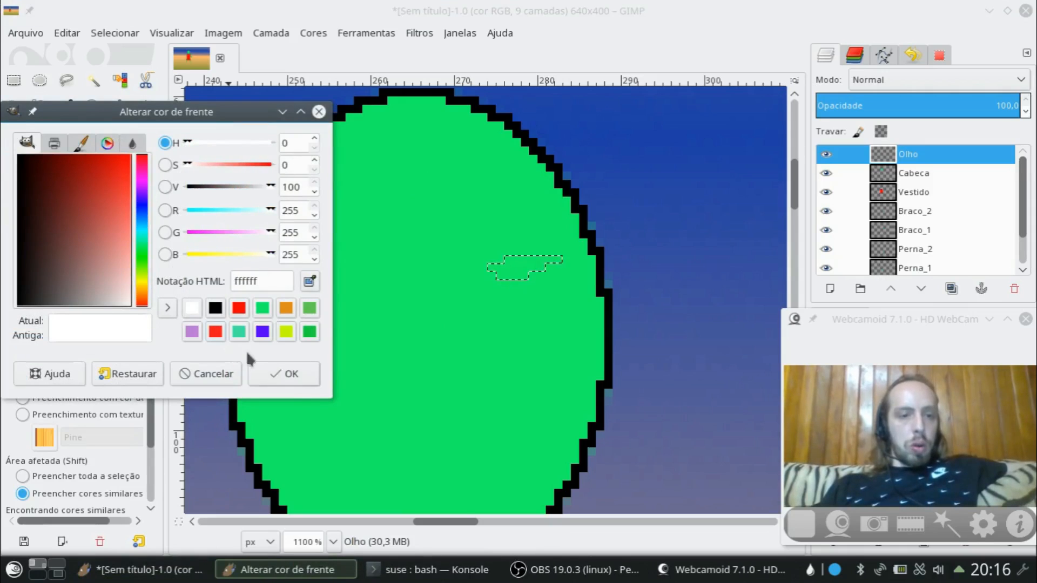
click(283, 385)
click(517, 269)
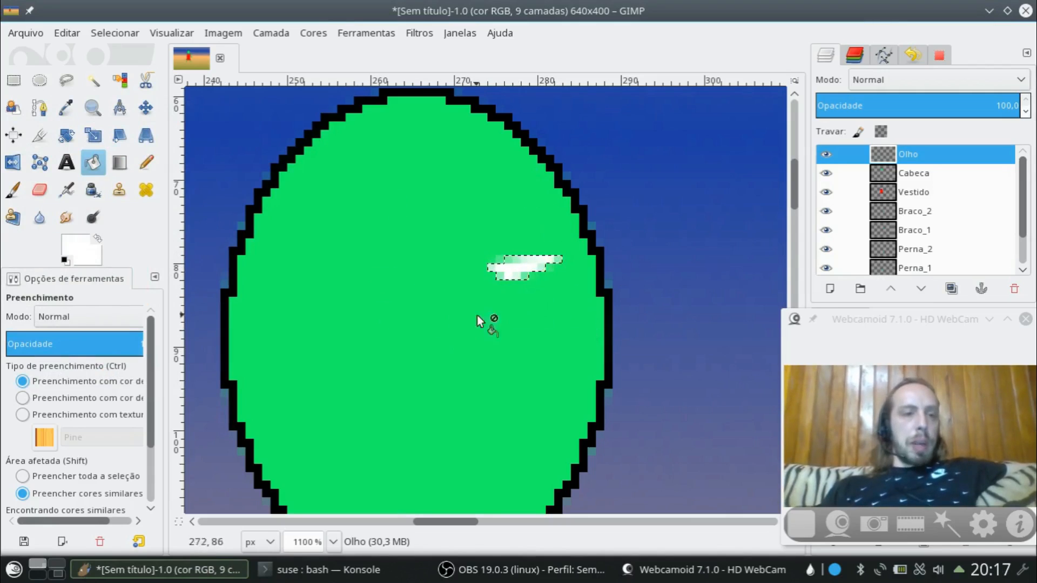
Step: Set the foreground colour to the saved orange and paint a pupil in the white of the eye with the 1 px Paintbrush
click(7, 196)
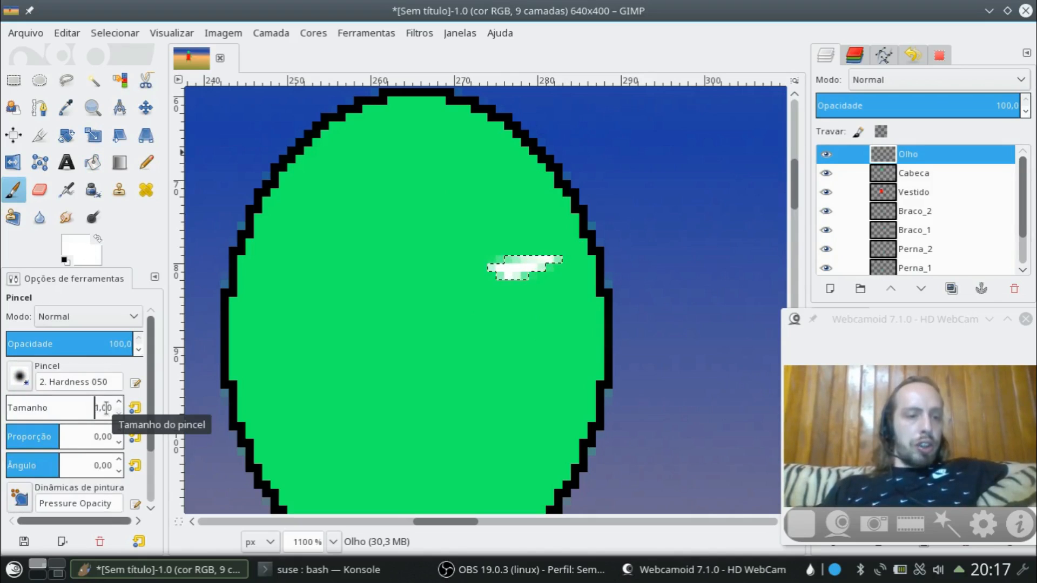
click(80, 247)
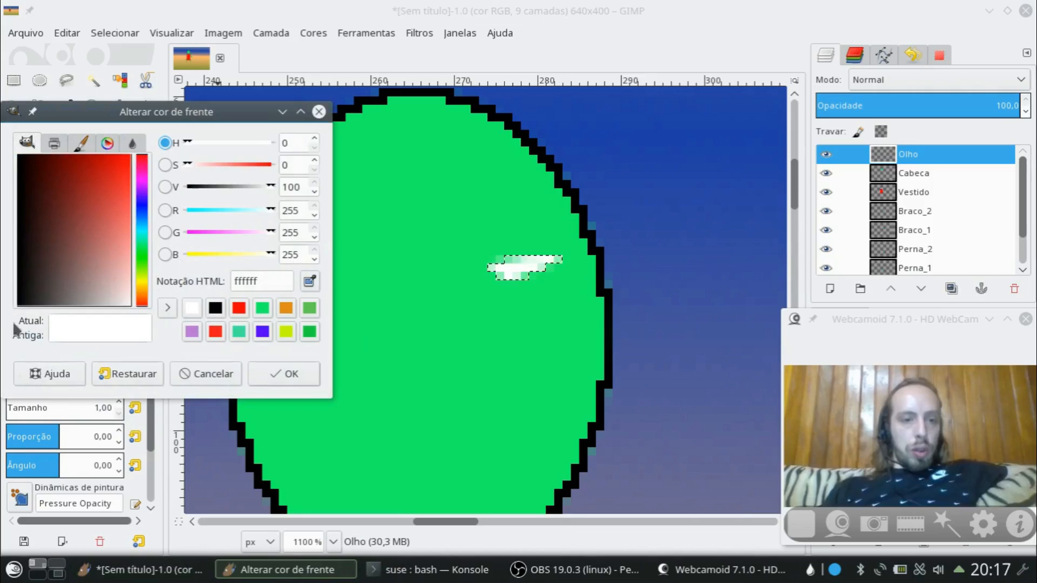
click(287, 309)
click(284, 373)
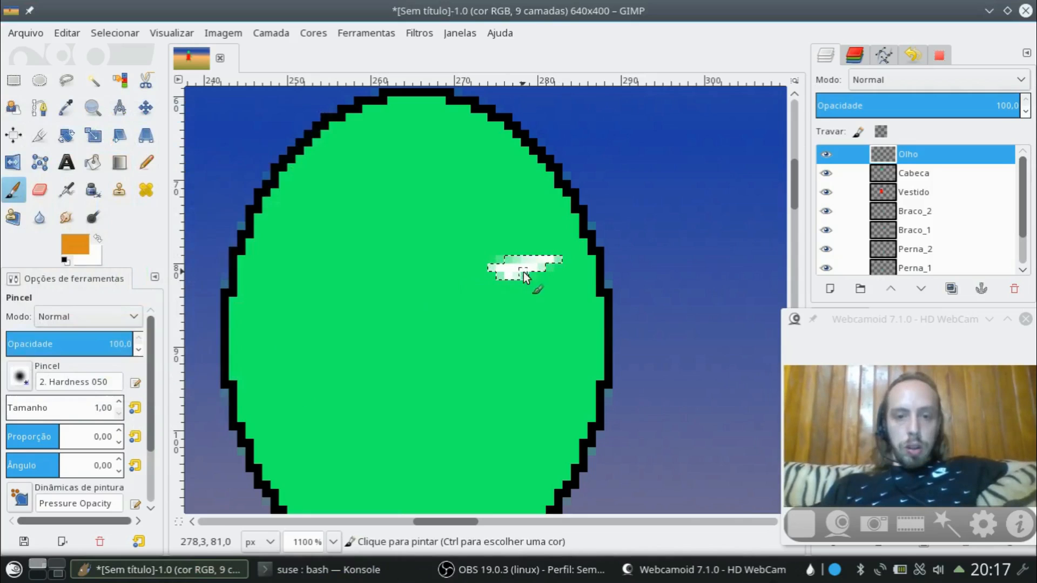
click(521, 271)
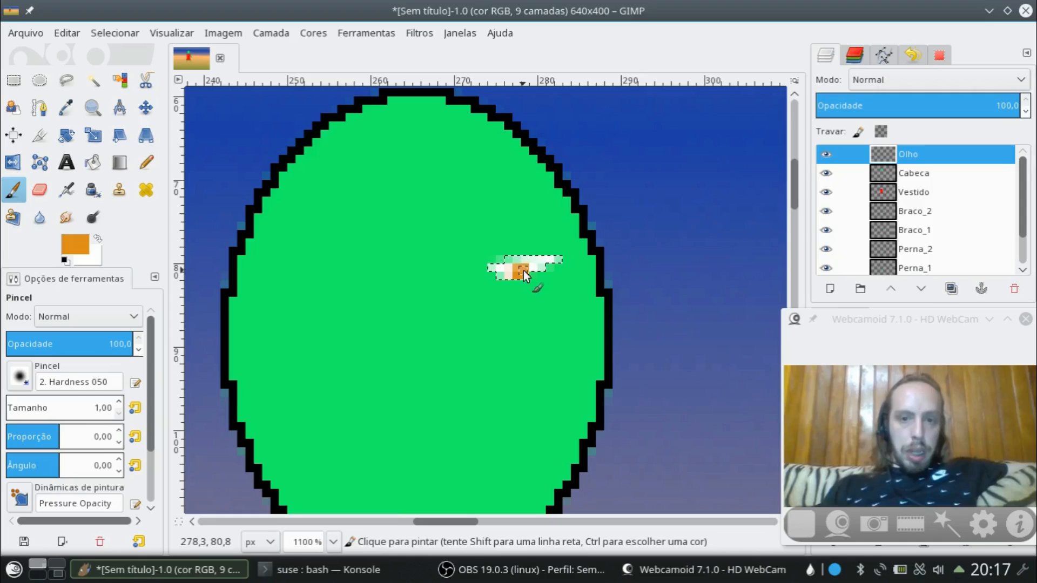
Step: Undo the soft pupil strokes and repaint the pupil in orange with the 2. Hardness 100 brush
key(ctrl)
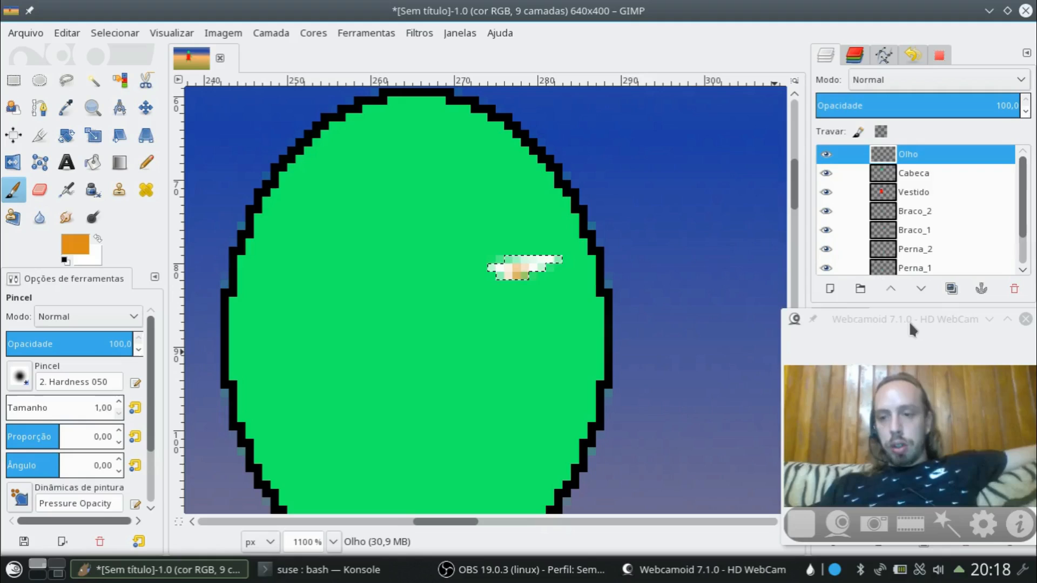
mouse_move(908, 321)
mouse_down()
mouse_move(907, 357)
mouse_move(873, 59)
mouse_up()
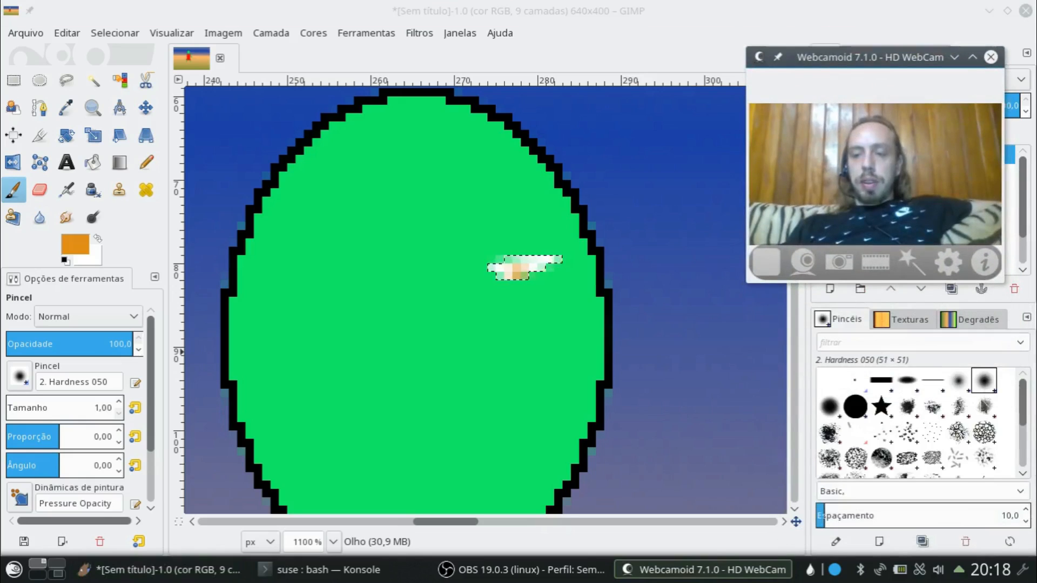
click(520, 275)
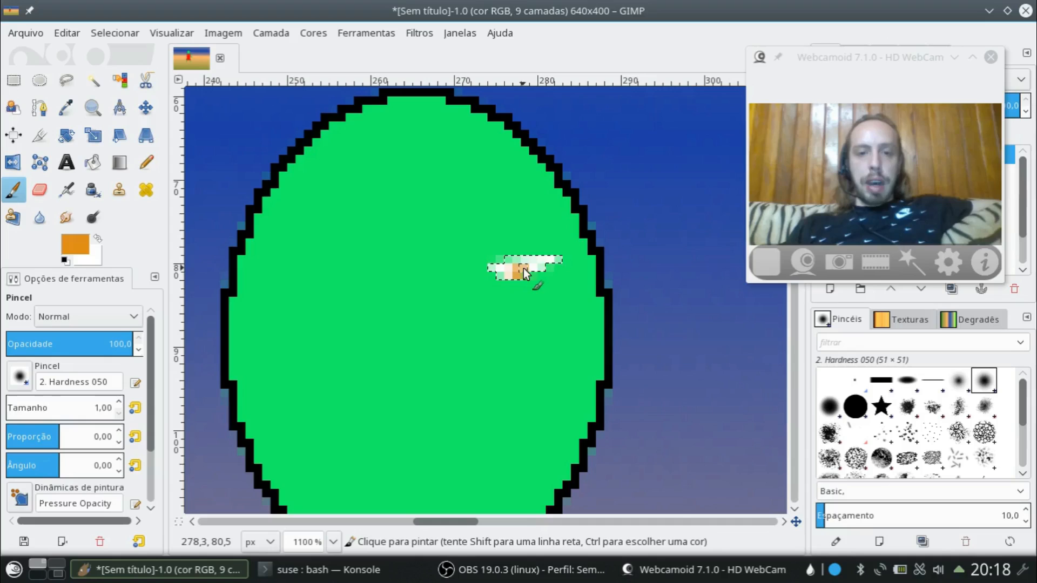
key(ctrl)
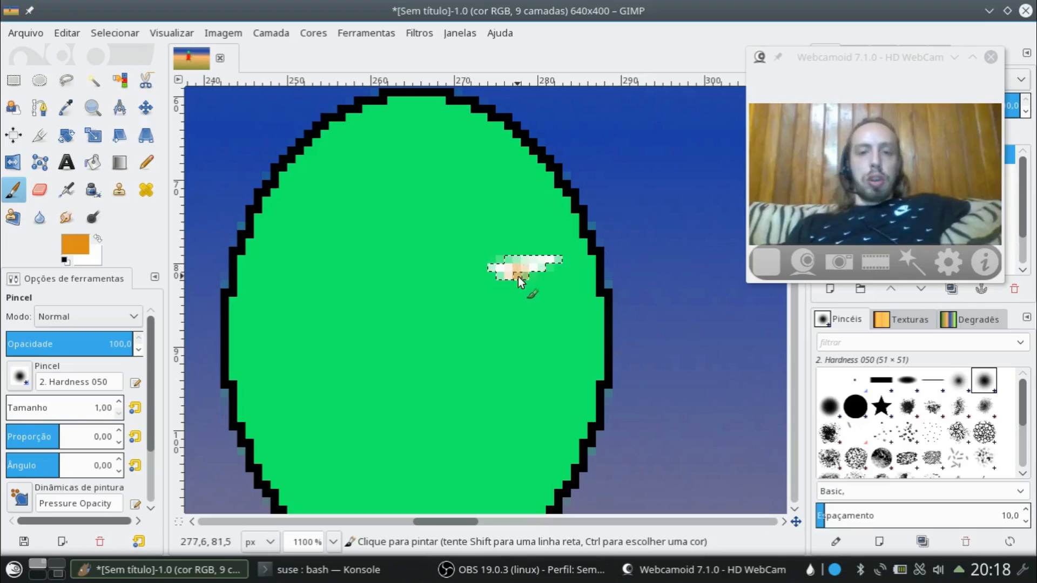
click(856, 406)
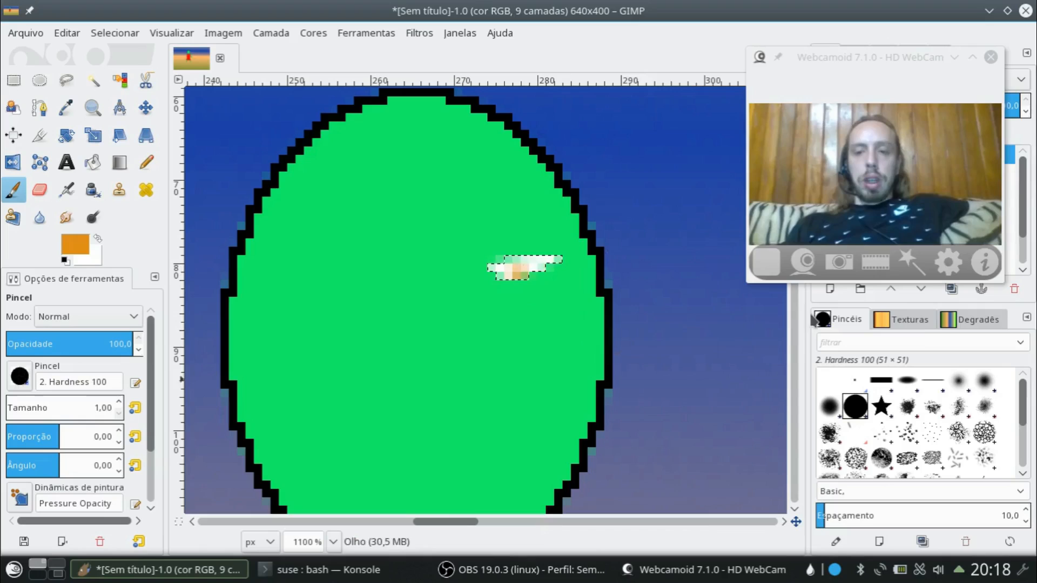
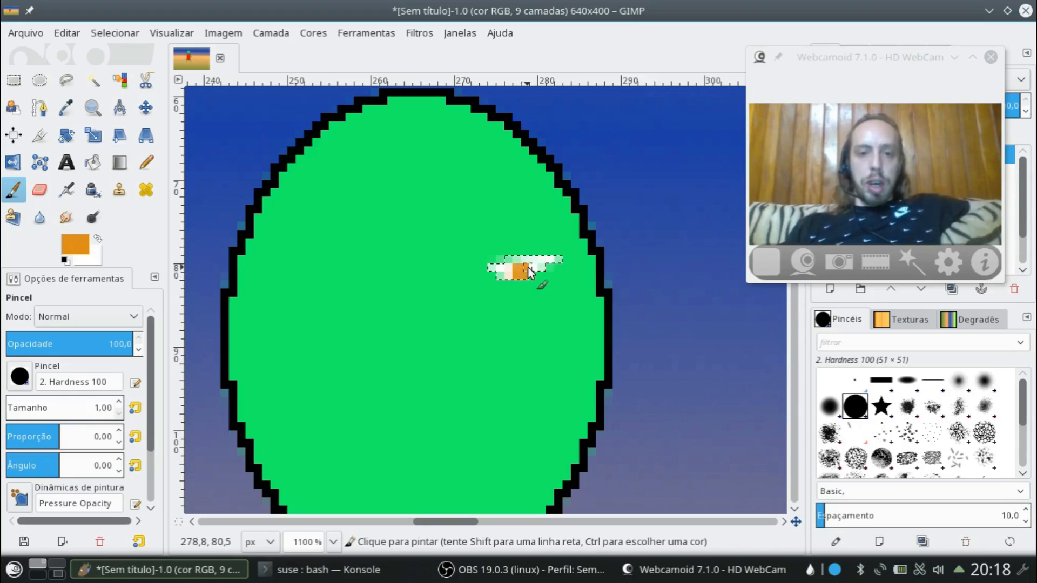
drag(870, 56, 912, 300)
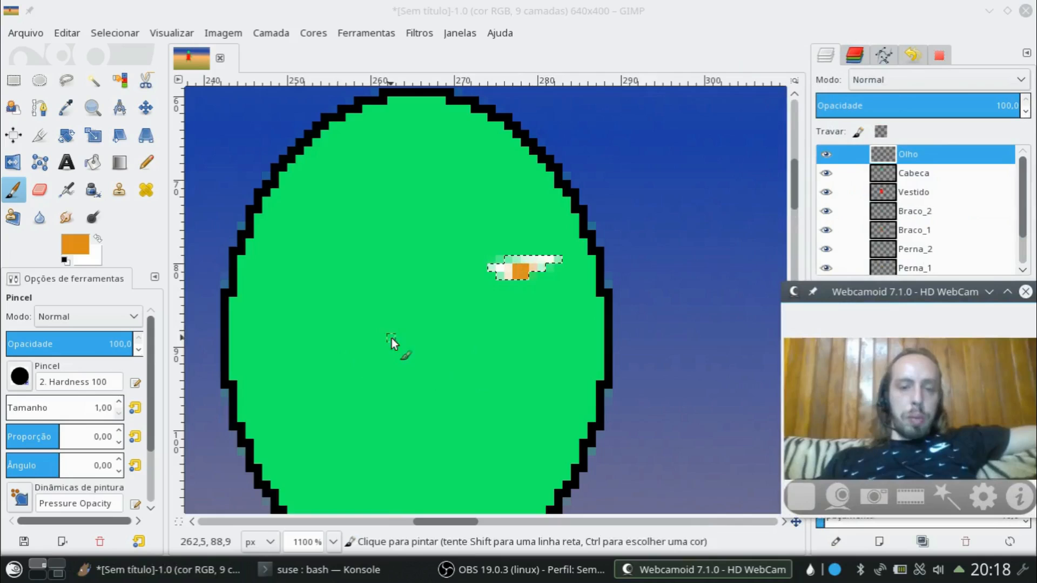
Step: Clear the selection around the eye with the Rectangle Select tool and inspect the eye on the figure
ctrl+scroll(416, 360, down, 4)
ctrl+scroll(453, 439, down, 1)
key(r)
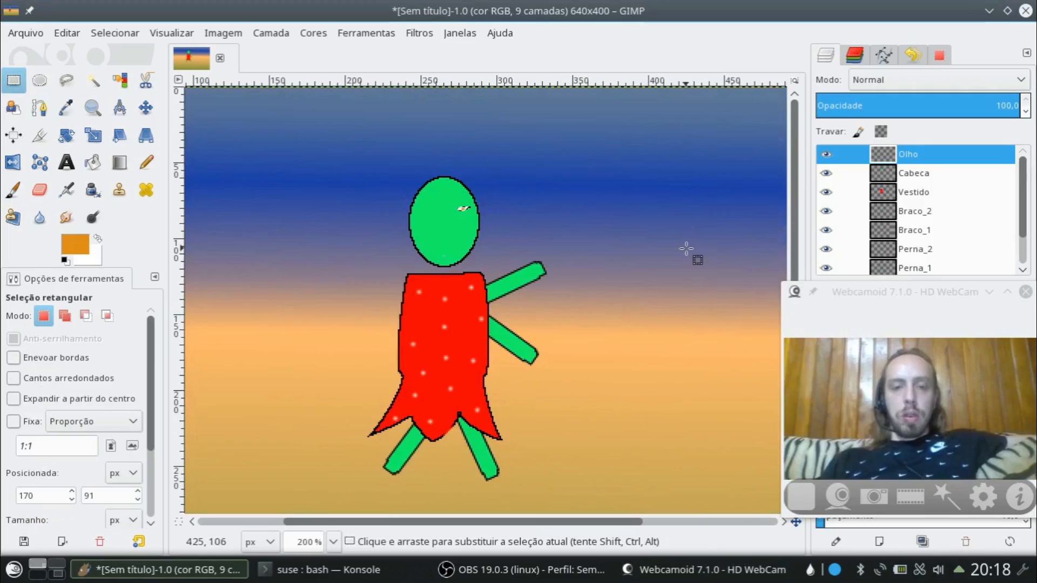
click(669, 236)
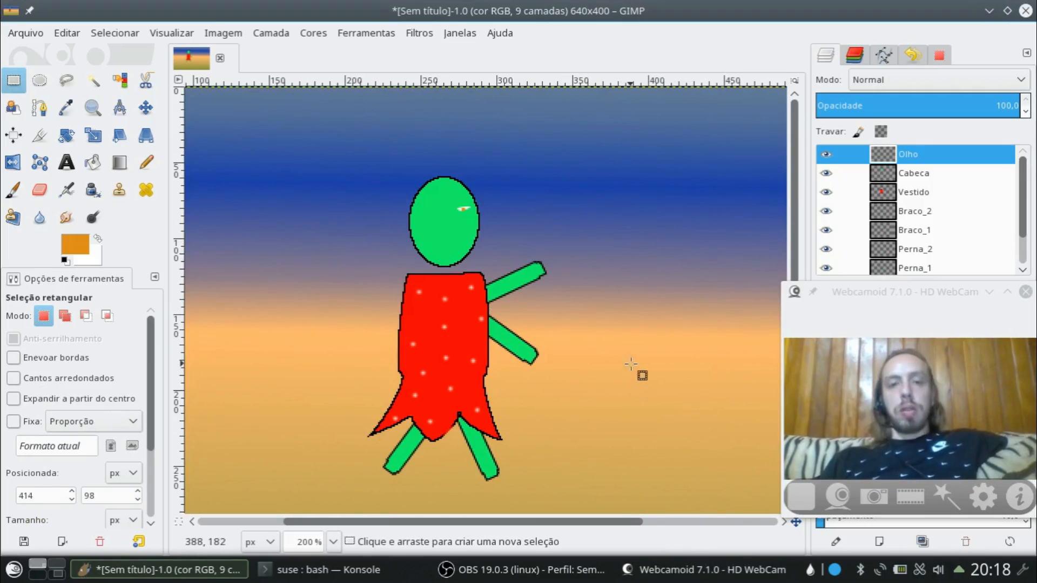
ctrl+scroll(669, 407, down, 2)
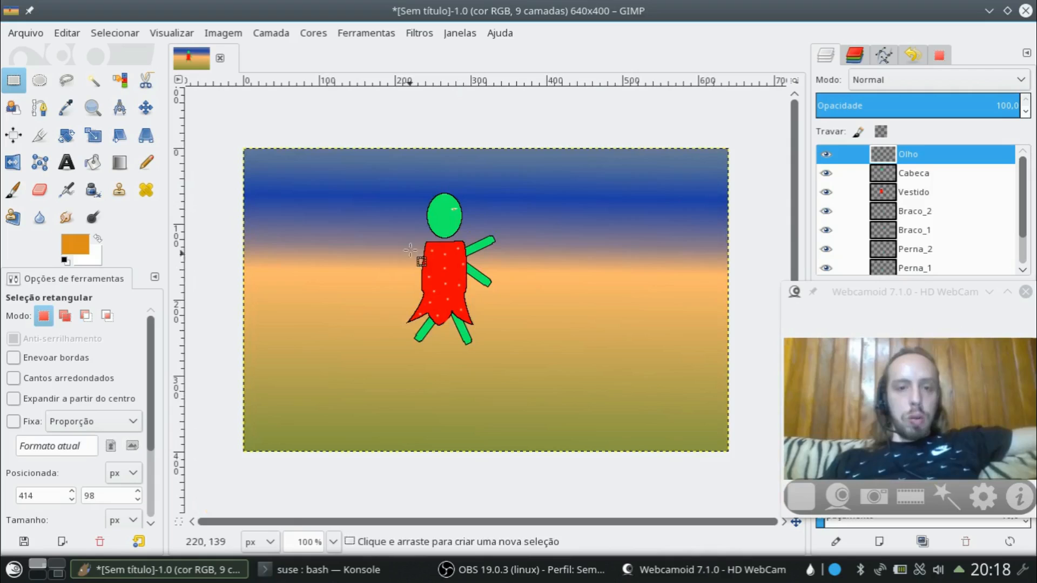
ctrl+scroll(438, 192, up, 8)
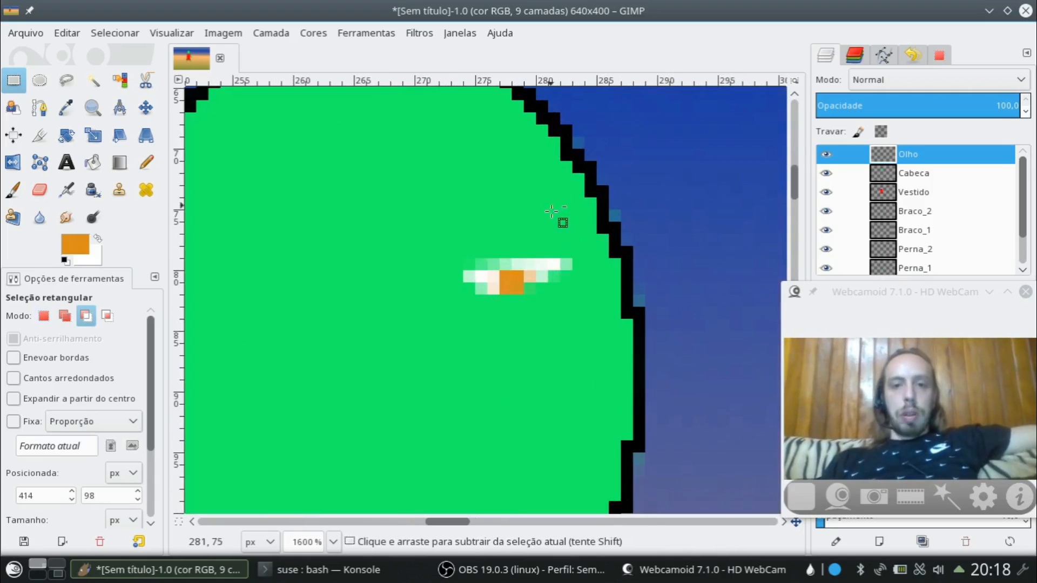
ctrl+scroll(477, 236, down, 1)
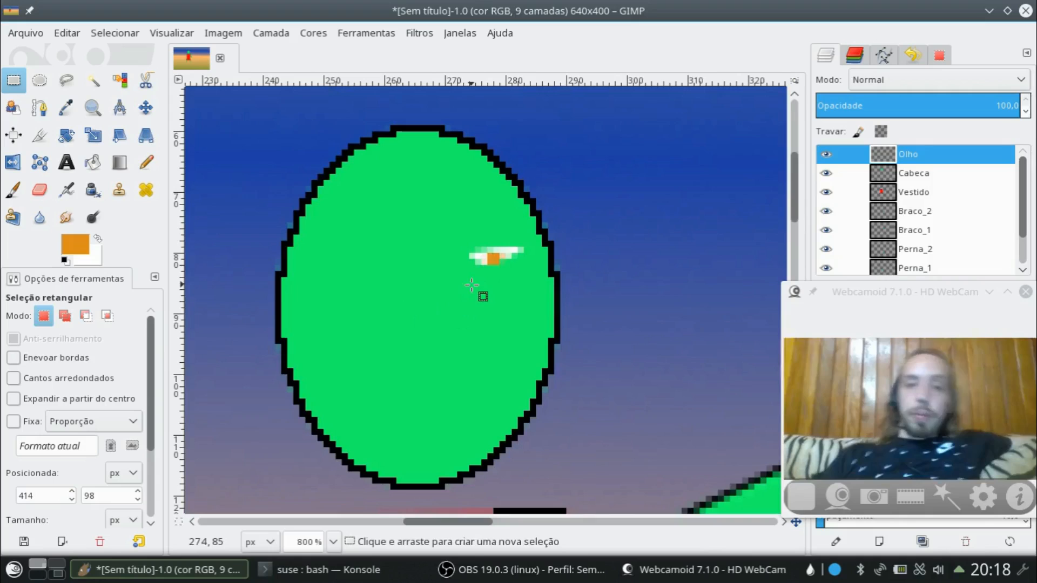
Step: Create a new transparent layer named sombrancelha above the Olho layer
right_click(924, 157)
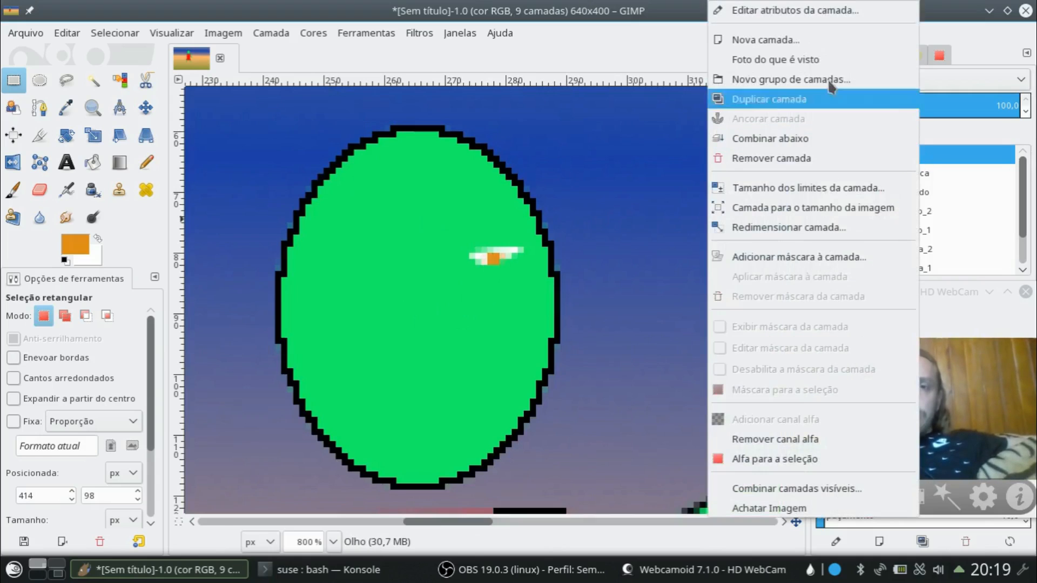
click(849, 40)
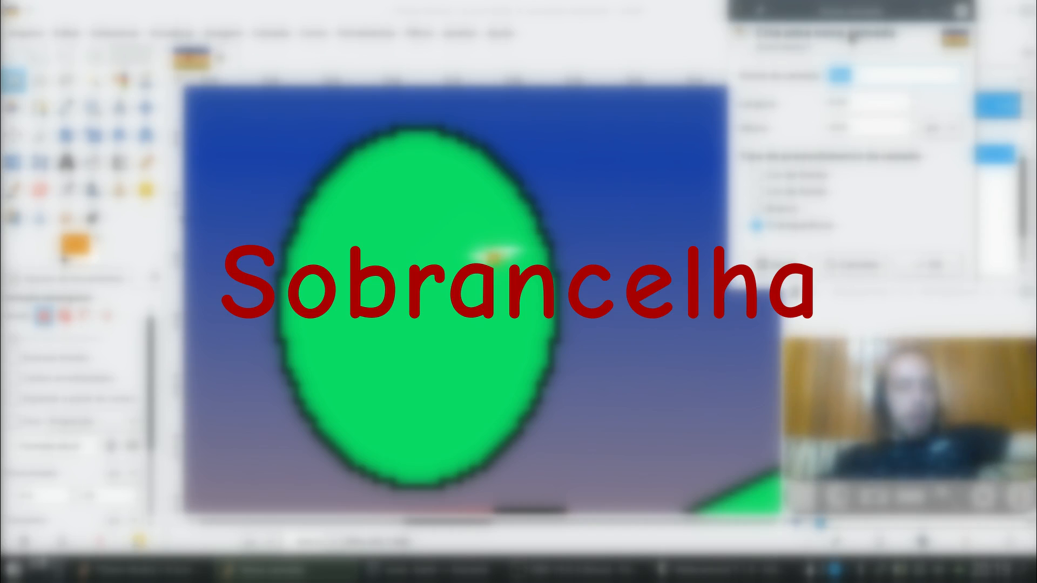
text(S)
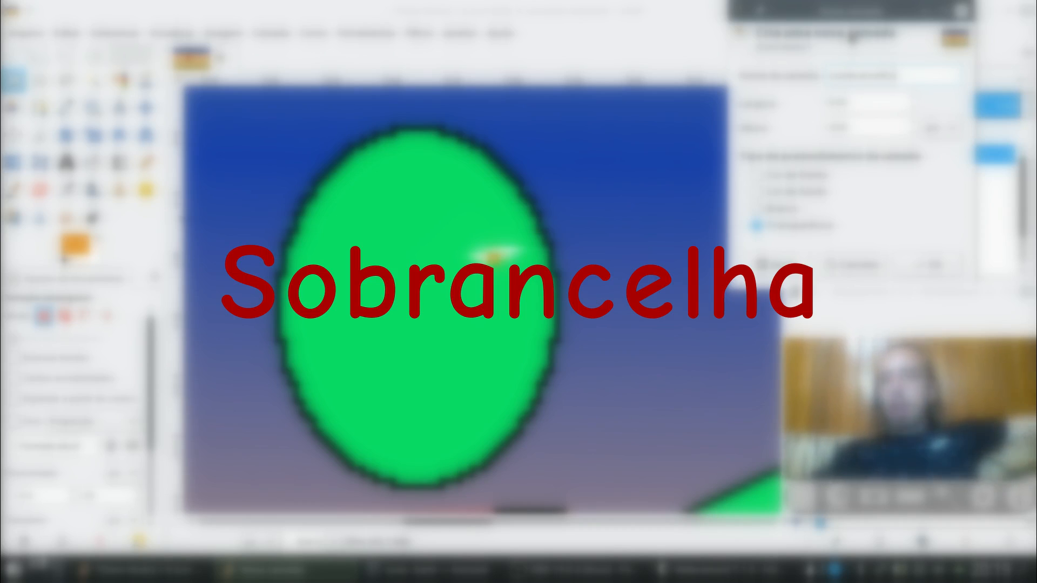
click(930, 265)
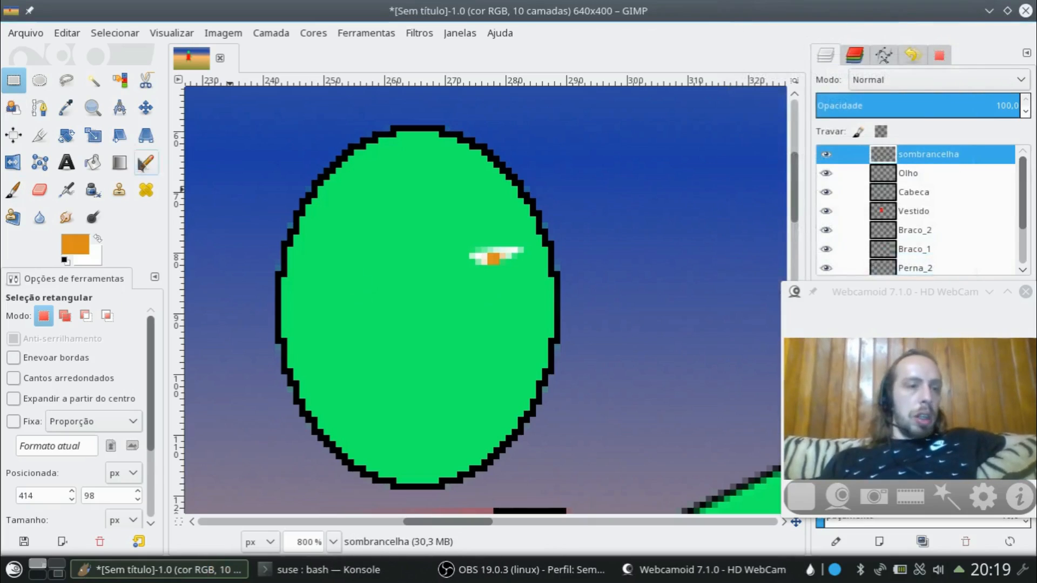
Step: Draw an open path about 9 px wide just above the eye and bend it into a slight upward arch
click(41, 108)
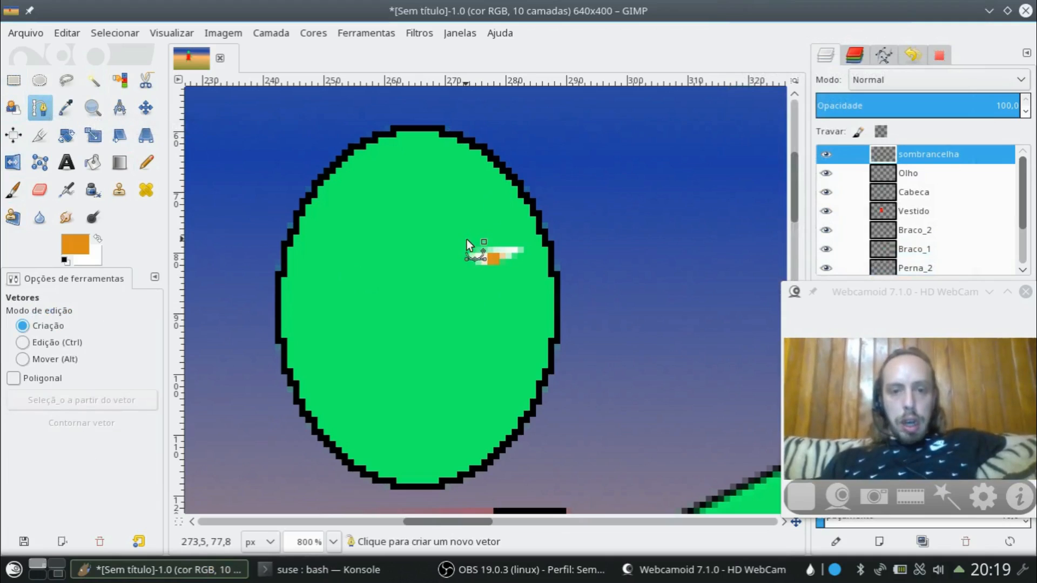
click(467, 242)
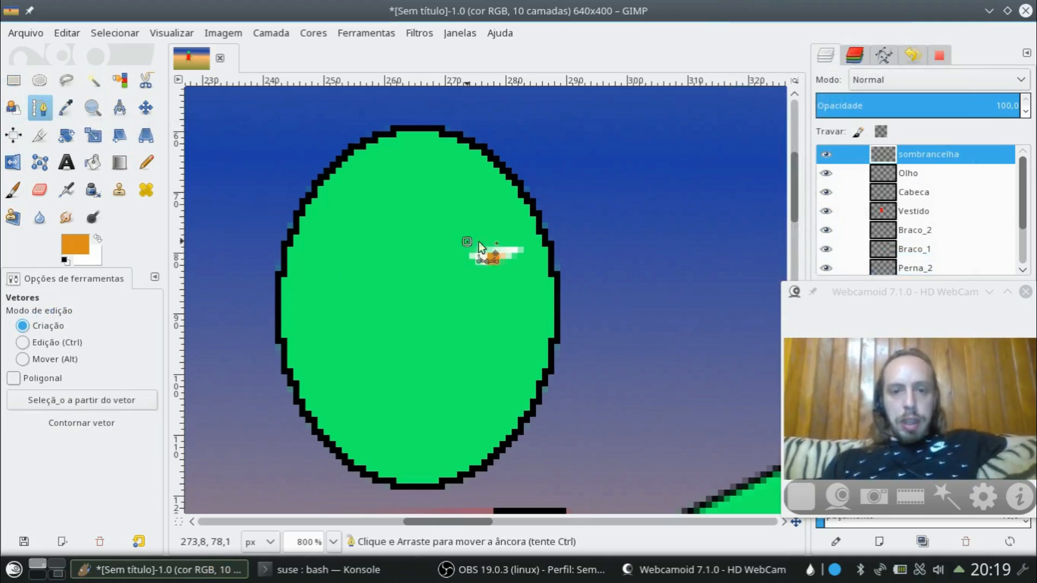
click(517, 239)
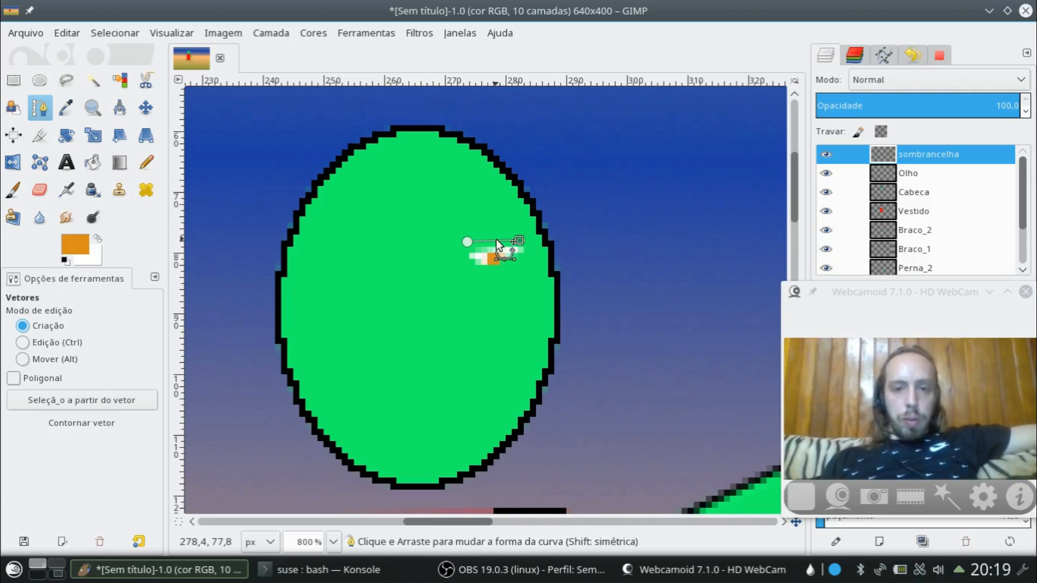
drag(495, 239, 497, 234)
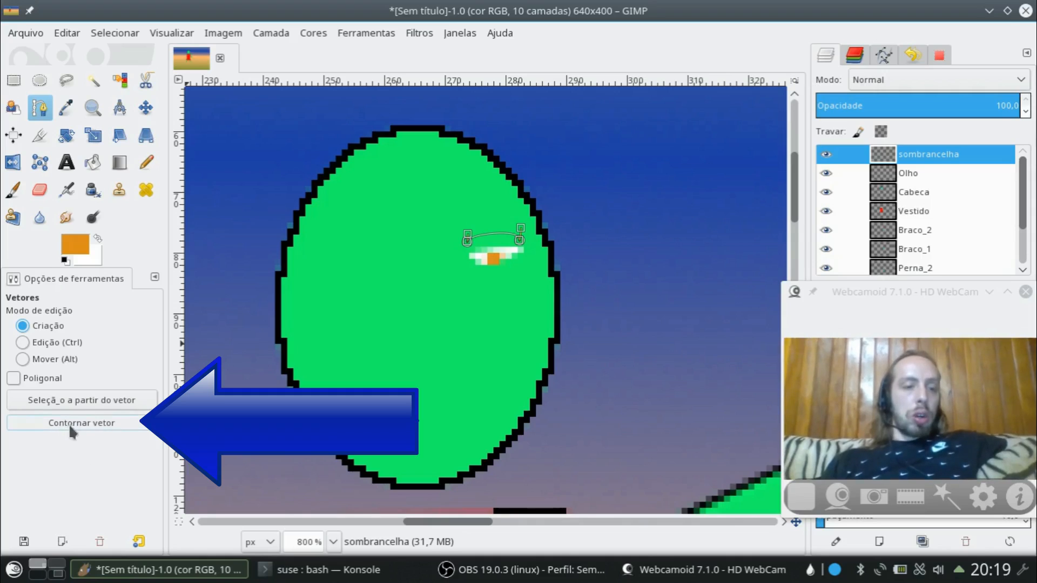
Step: Try stroking the eyebrow path with a 6 px solid orange line, and undo the stroke
click(84, 423)
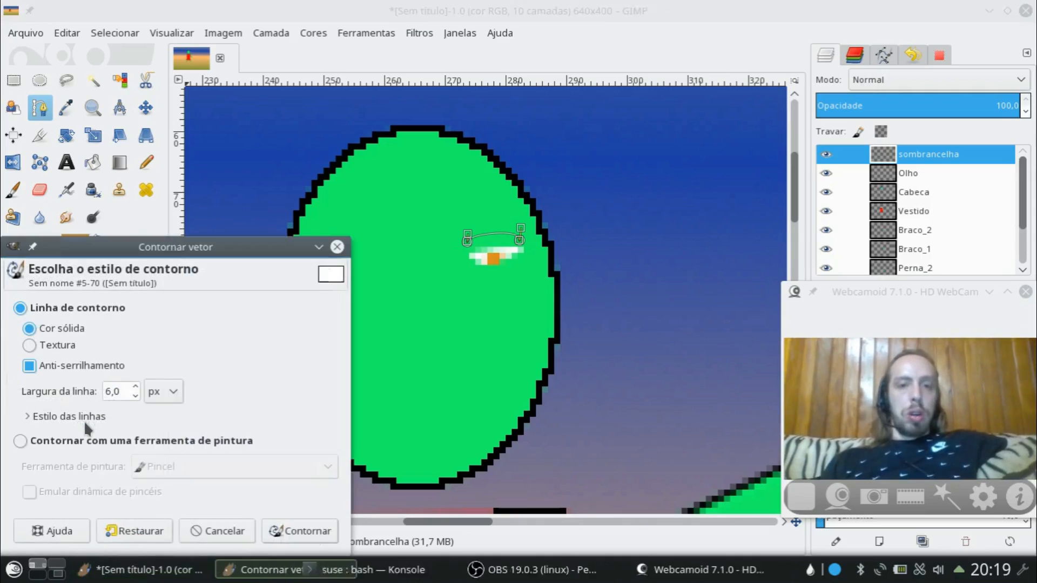
drag(204, 259, 201, 234)
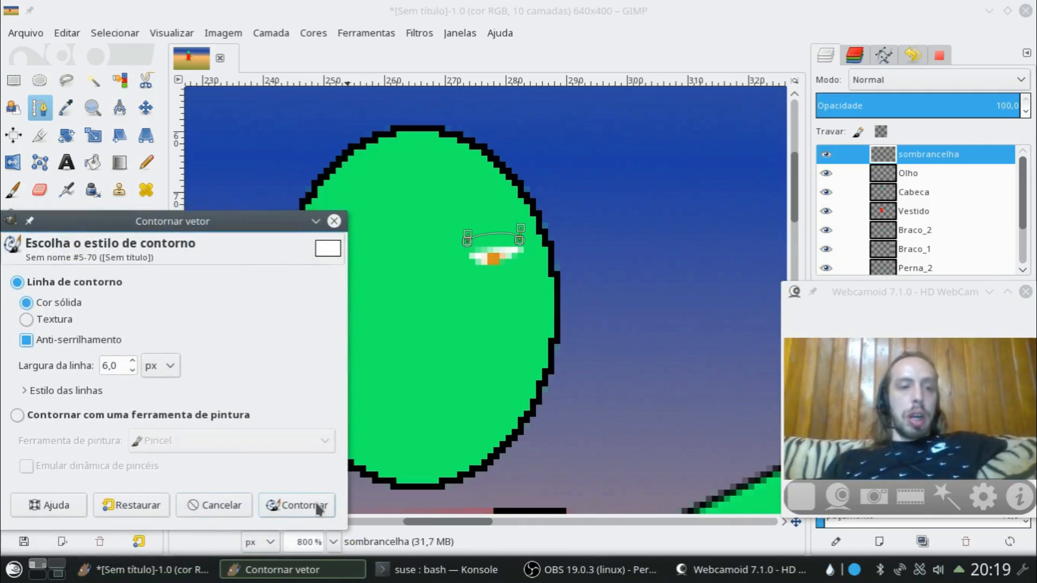
click(320, 507)
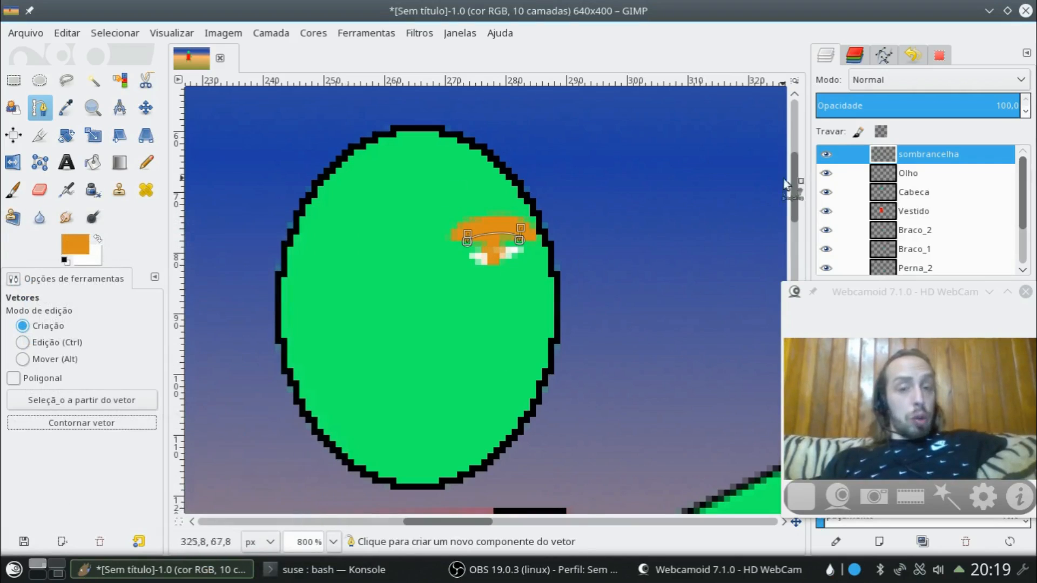
click(65, 33)
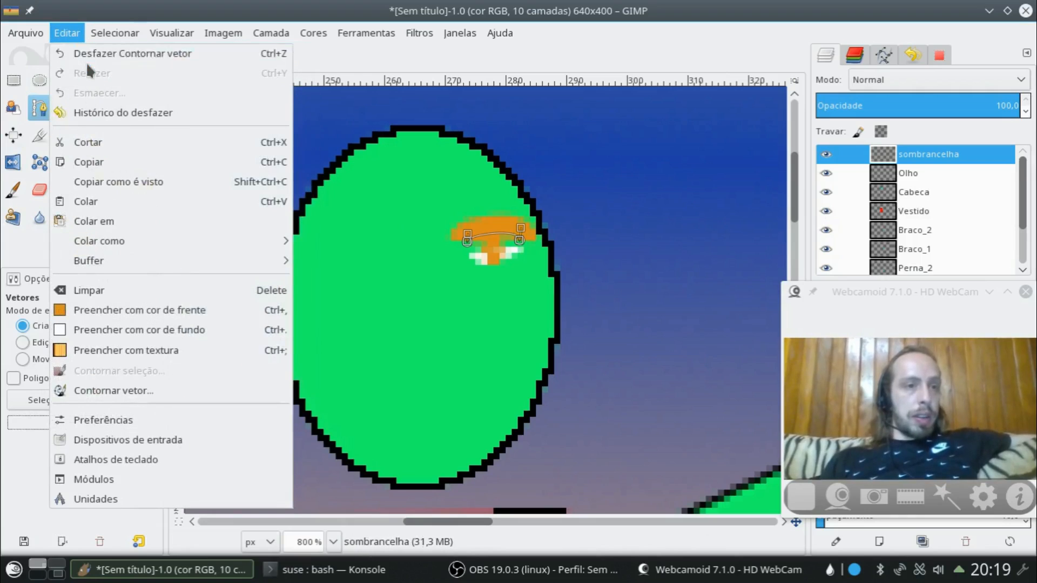
click(86, 52)
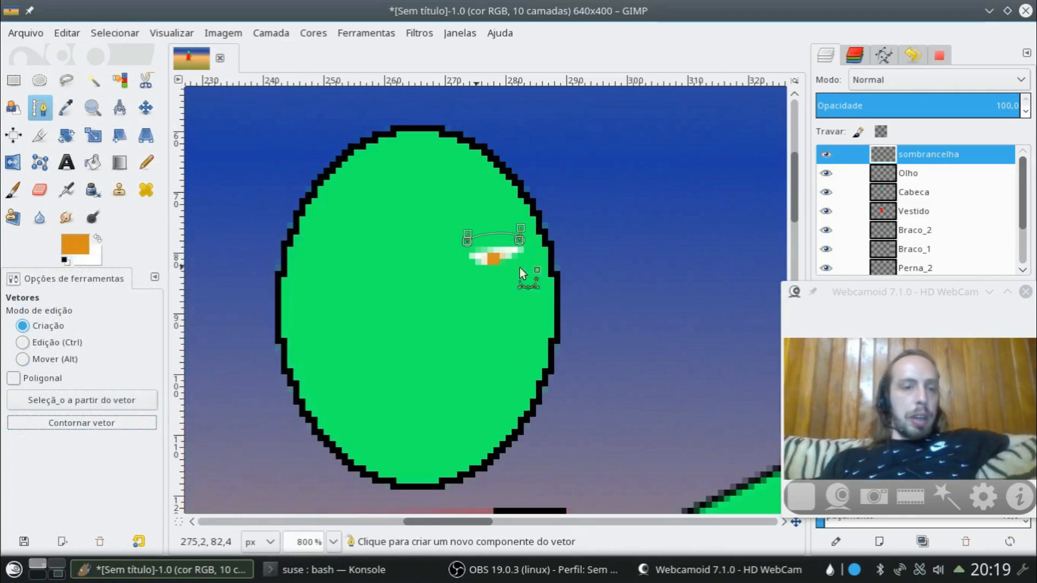
Step: Set the foreground colour to black (000000)
click(76, 248)
drag(105, 181, 1, 147)
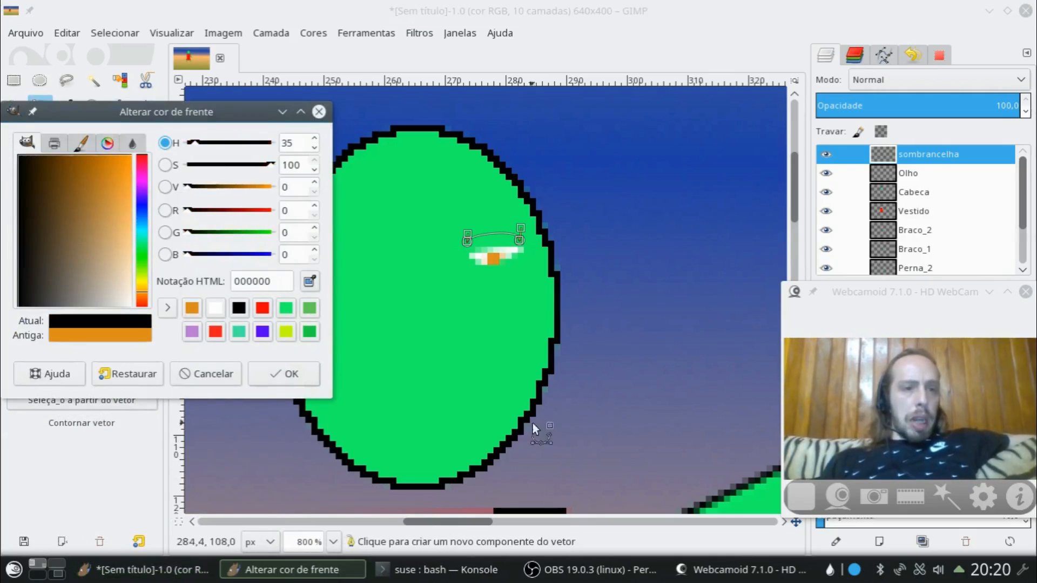
click(290, 376)
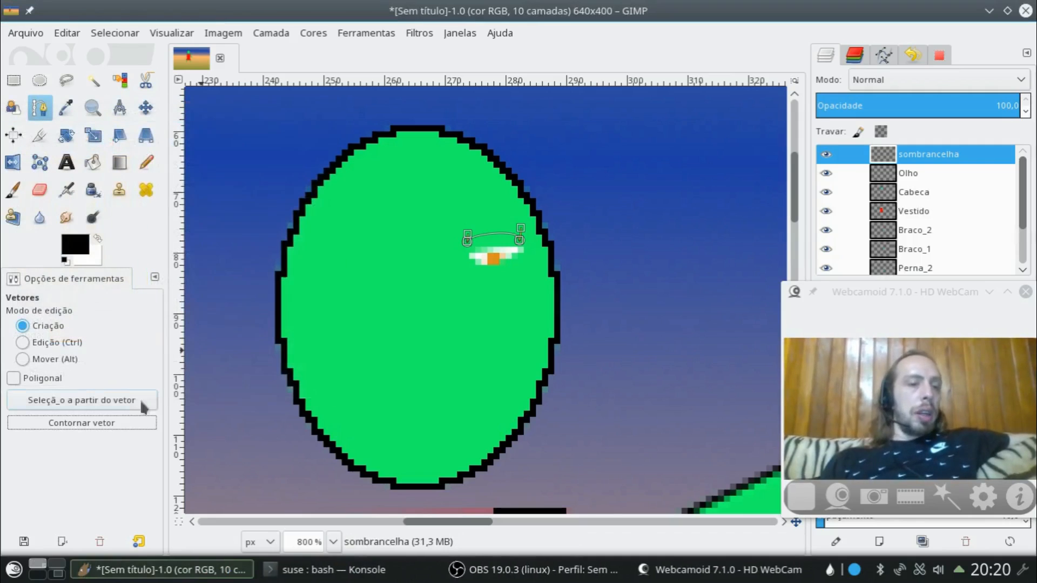
Step: Stroke the eyebrow path with a 1 px solid black line
click(102, 423)
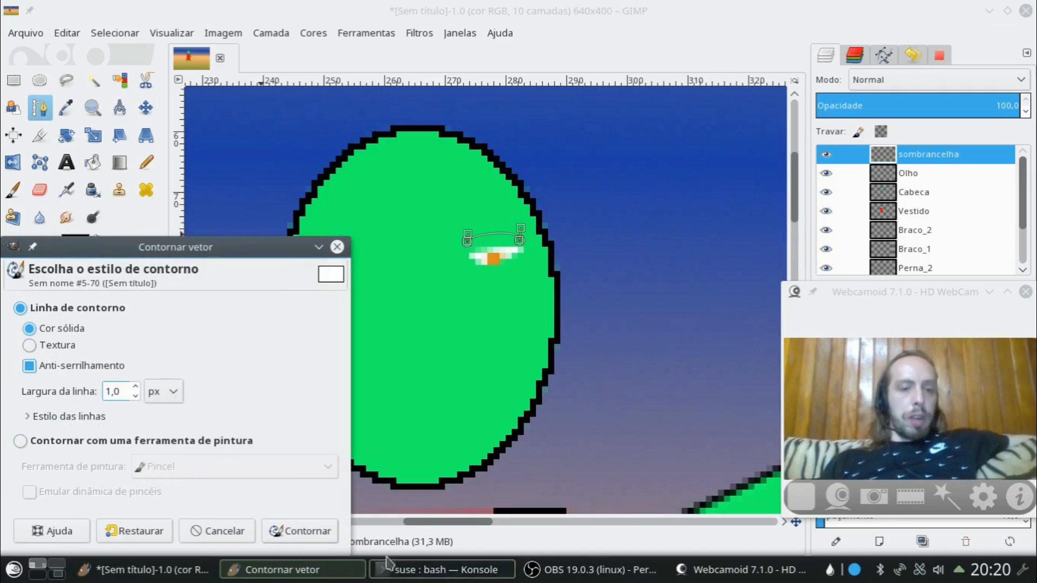
click(296, 531)
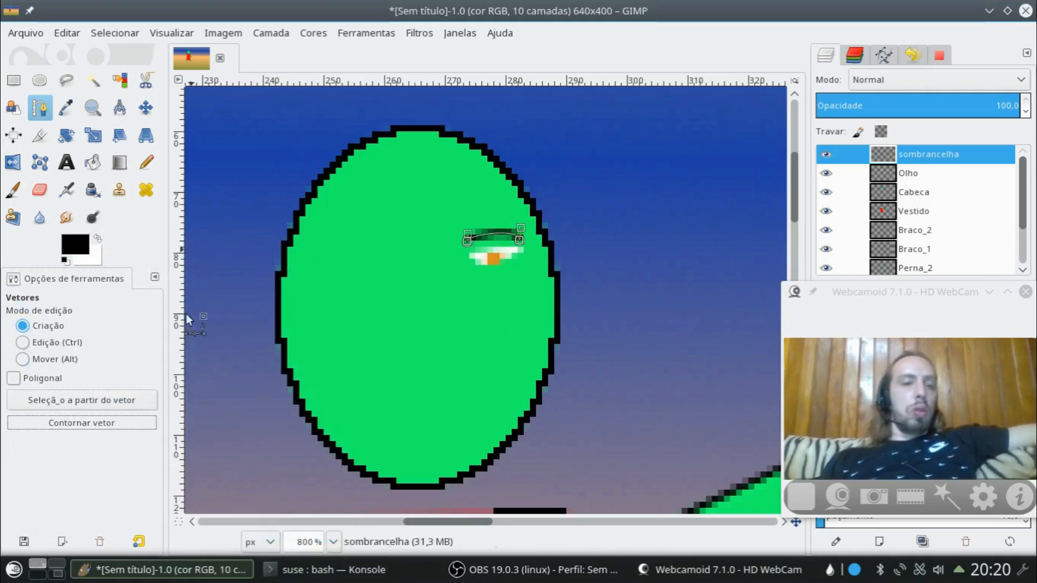
click(14, 81)
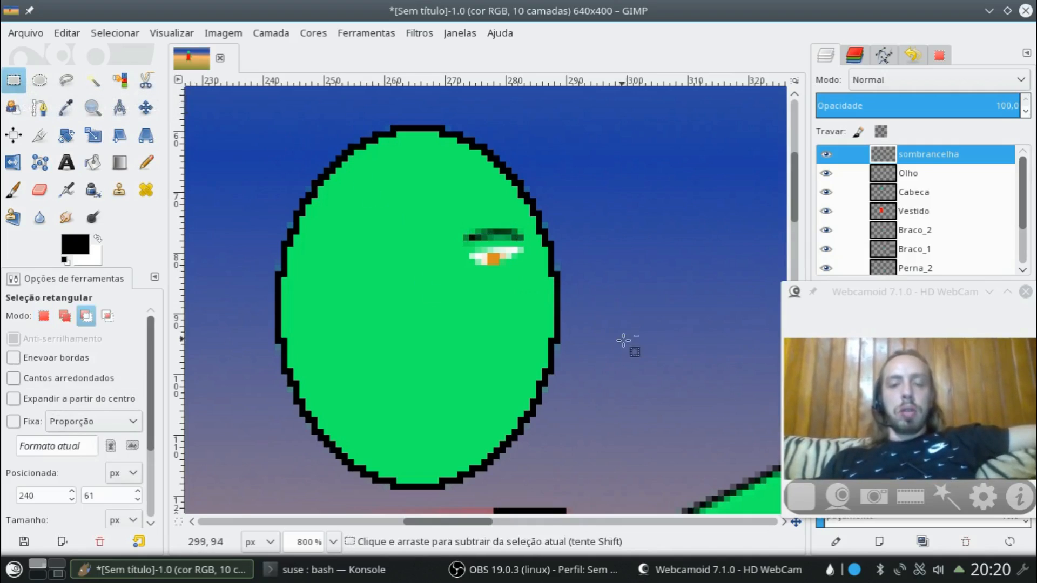
scroll(625, 343, down, 4)
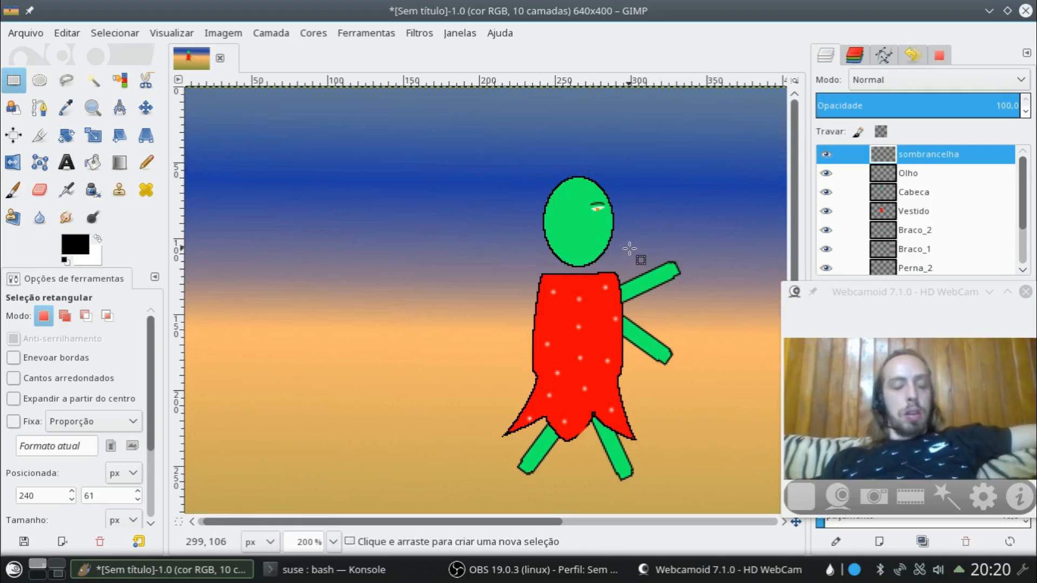
scroll(637, 247, up, 4)
scroll(567, 287, up, 3)
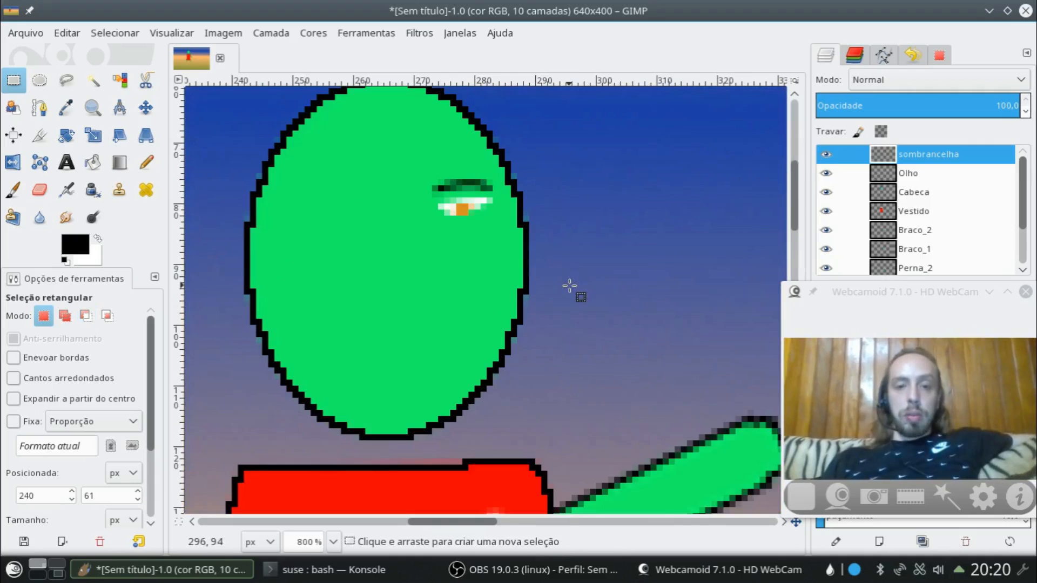
Step: Create a new 640 x 400 px transparent layer named Nariz above the sombrancelha layer
right_click(961, 154)
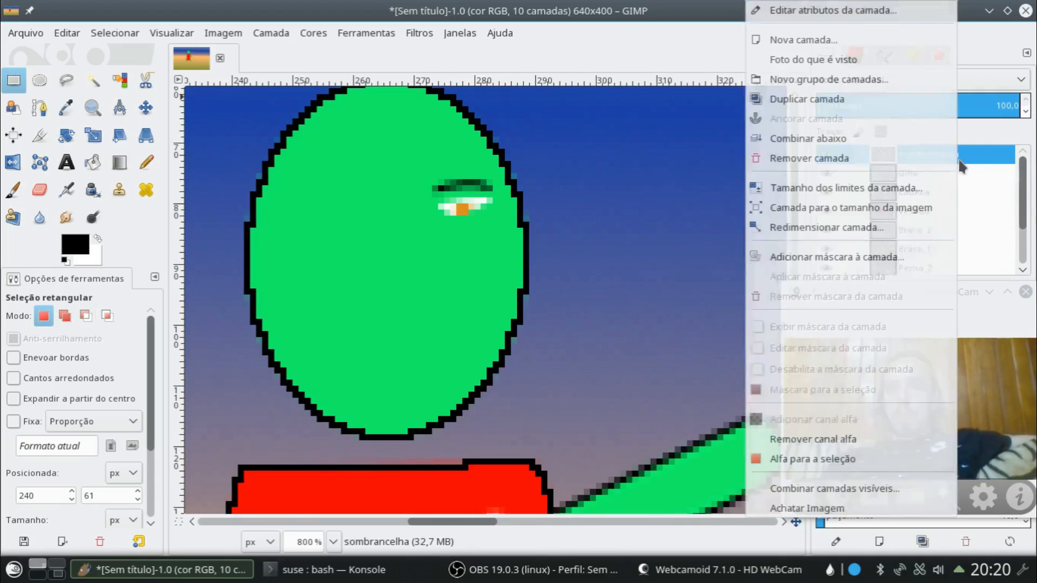
click(880, 39)
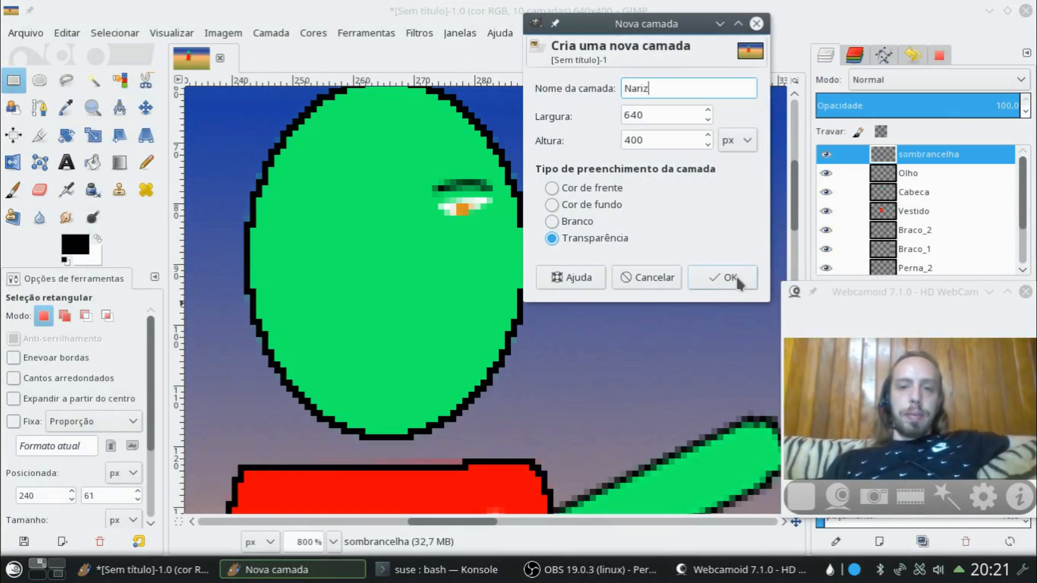
click(729, 277)
Step: Draw an open three-anchor nose path about 6 px wide and 10 px tall across the face's right edge, and bend its two segments slightly
click(42, 109)
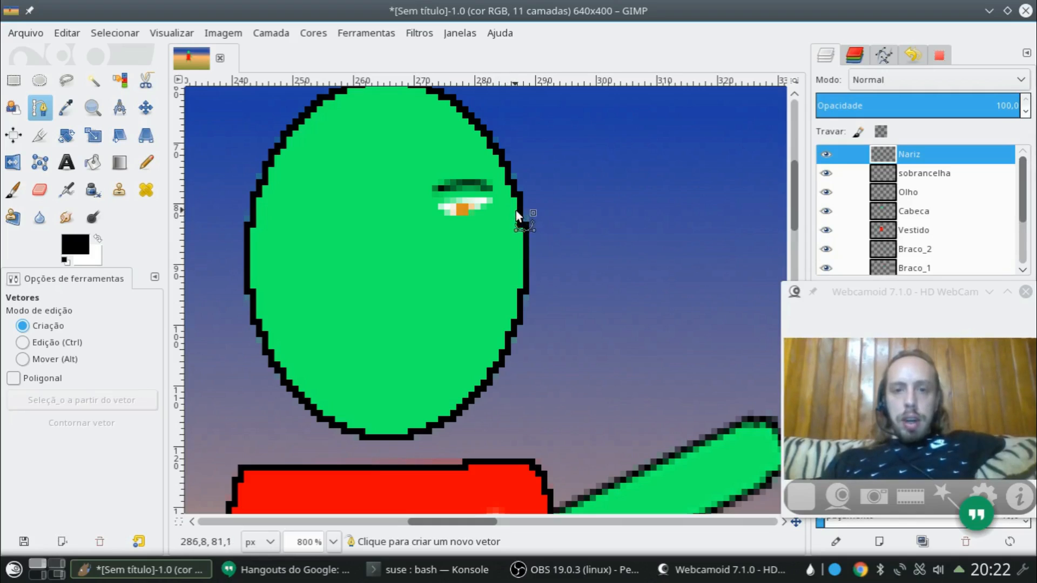
click(507, 215)
click(546, 273)
click(505, 272)
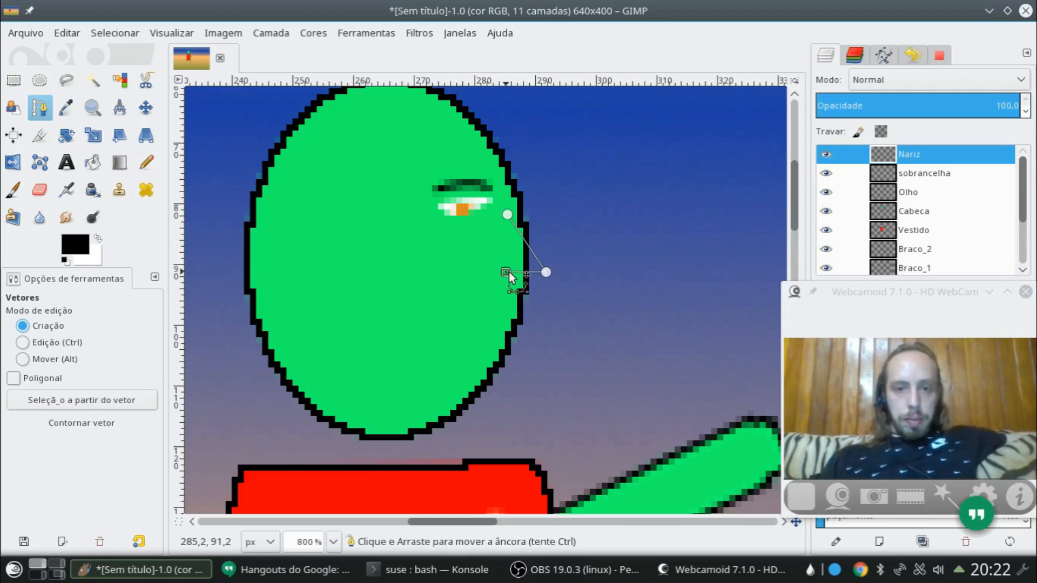
scroll(466, 244, up, 2)
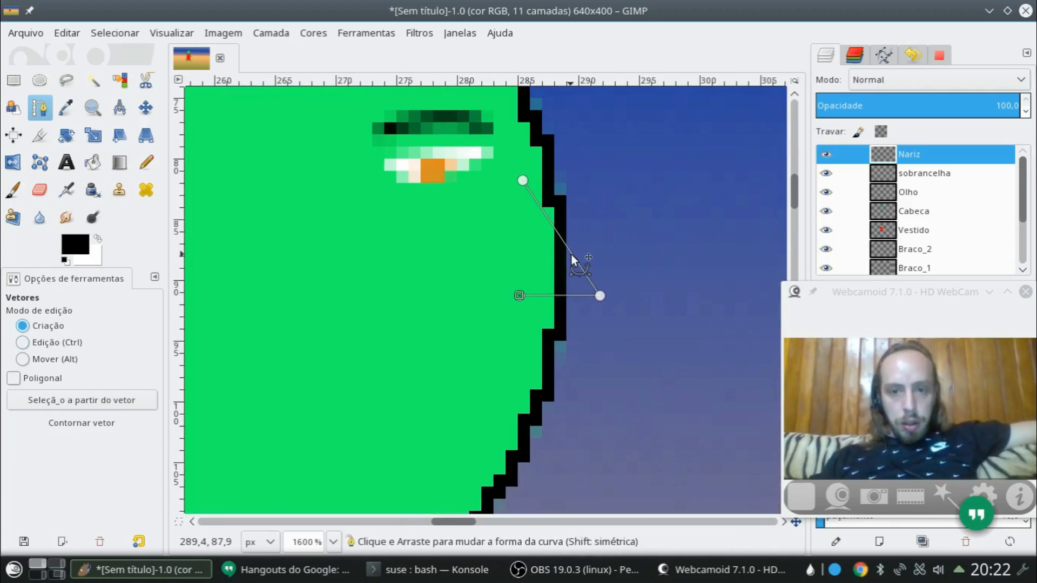
drag(571, 254, 585, 259)
drag(559, 297, 556, 290)
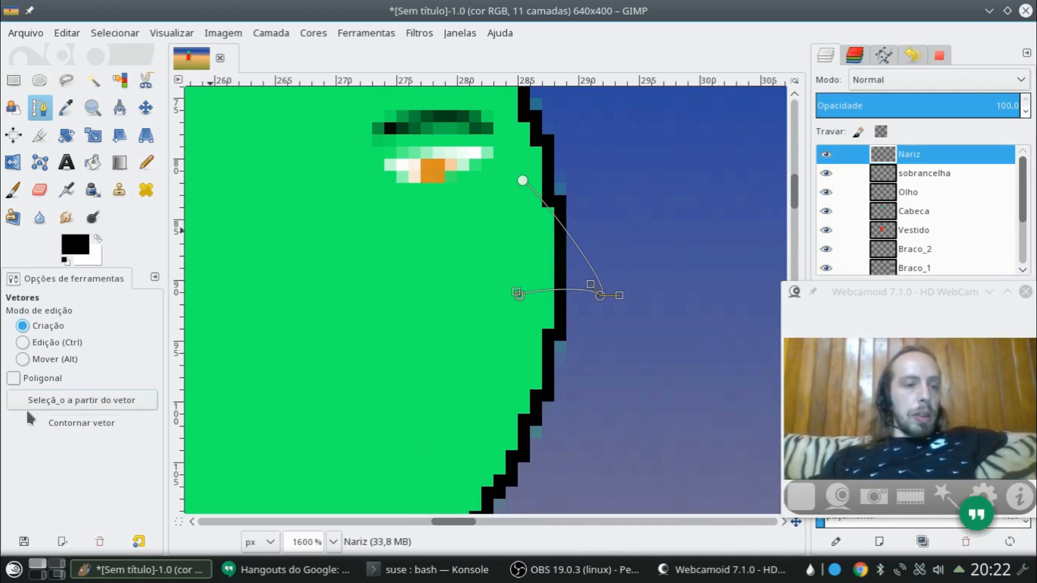
Step: Turn the nose path into a selection and fill it with the head's green
click(88, 403)
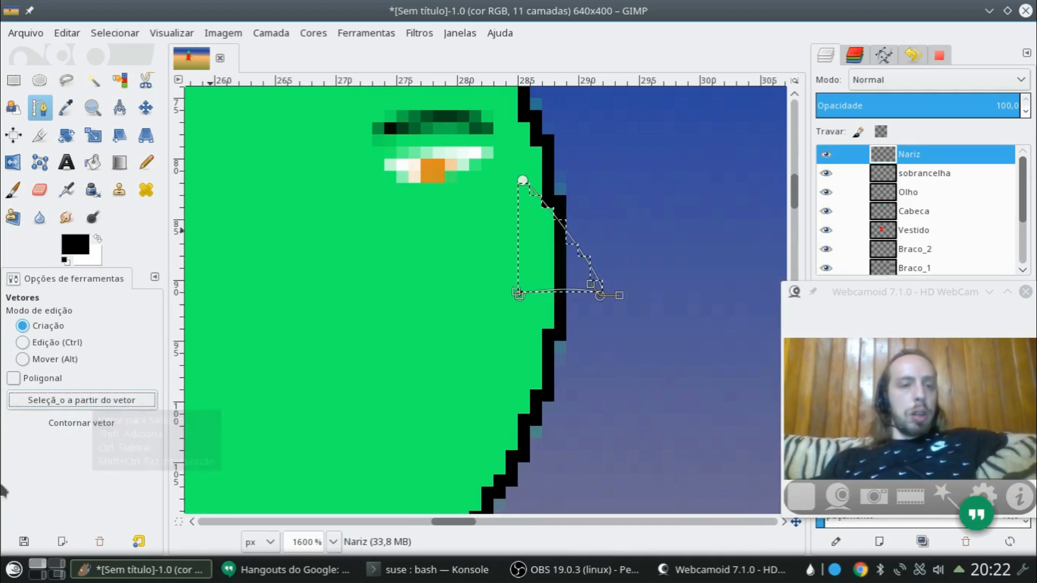
click(75, 244)
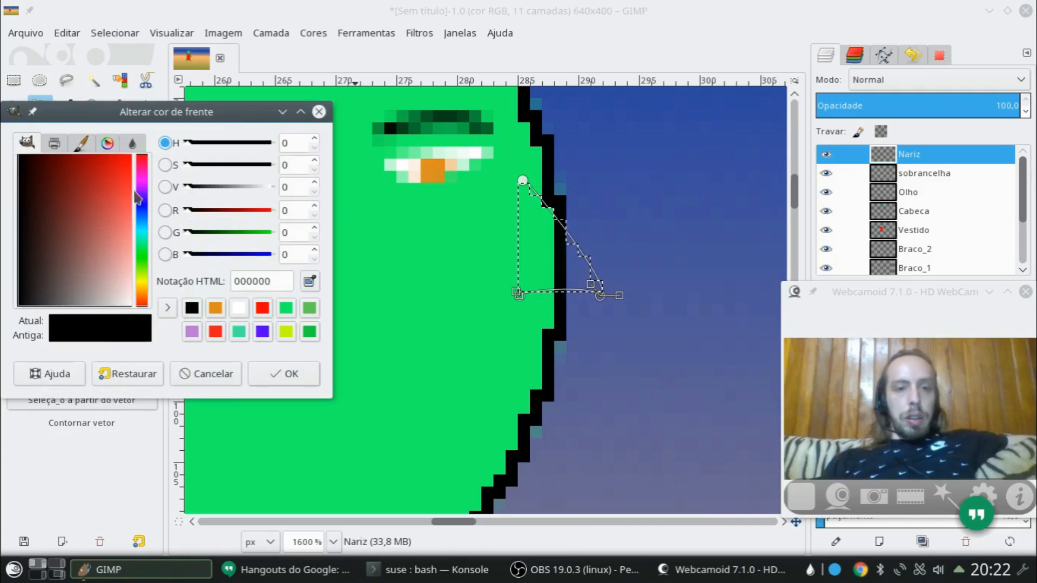
click(285, 308)
click(284, 374)
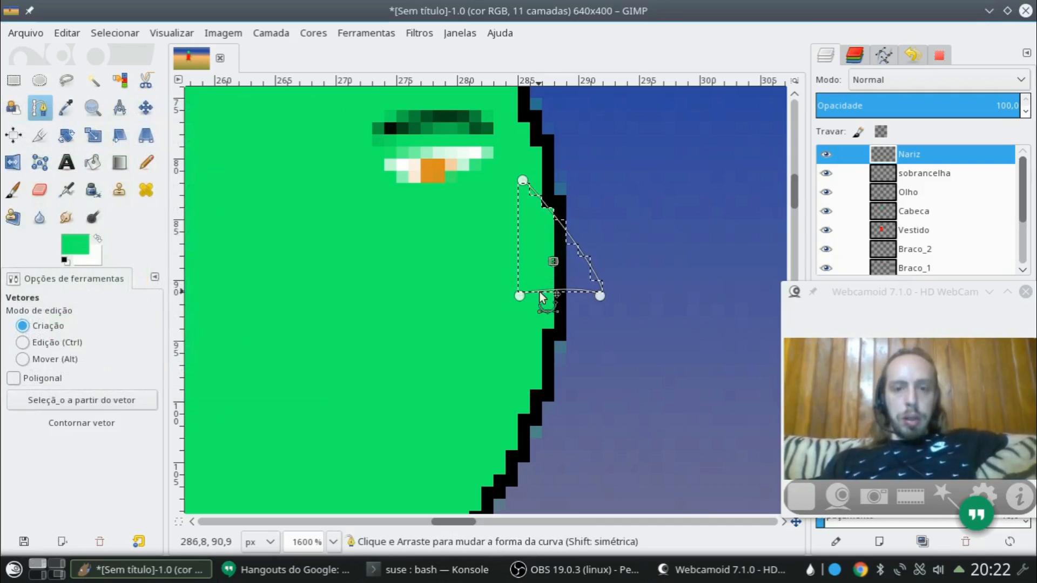
key(shift+b)
click(540, 258)
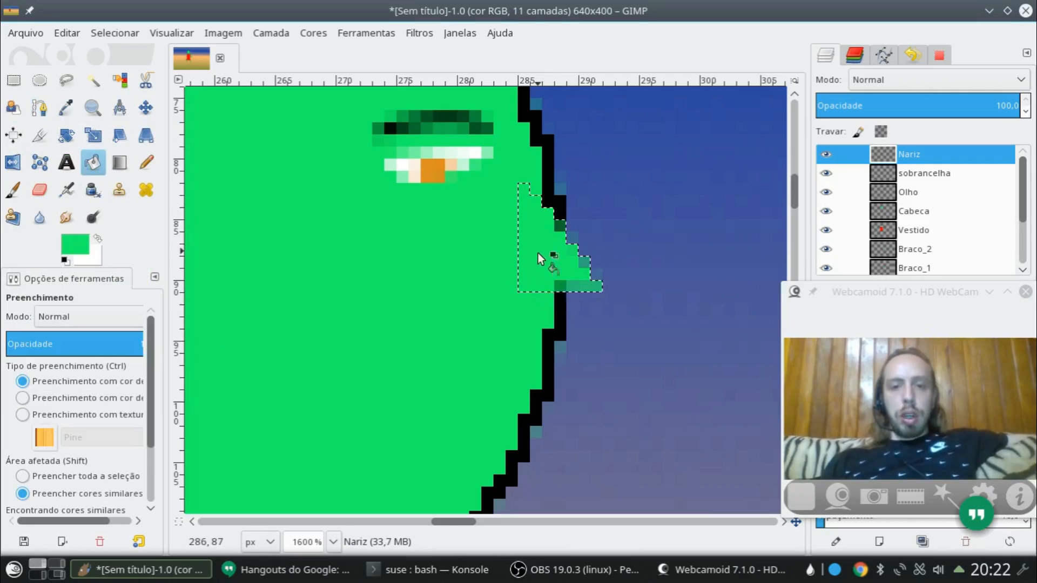
Step: Convert the nose selection into a border and paint it black with the size 1 Hardness 100 brush
click(125, 34)
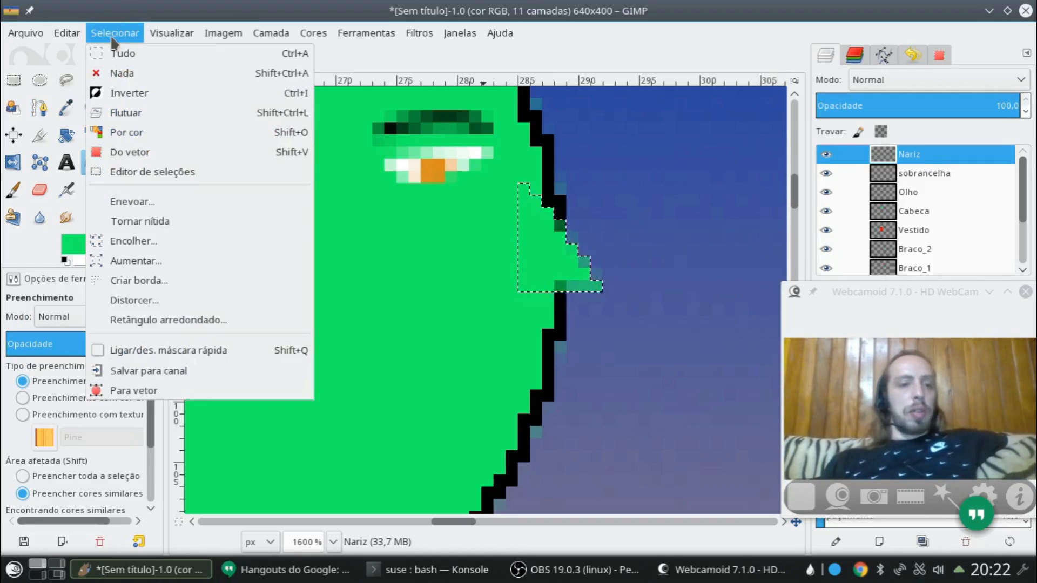
click(195, 290)
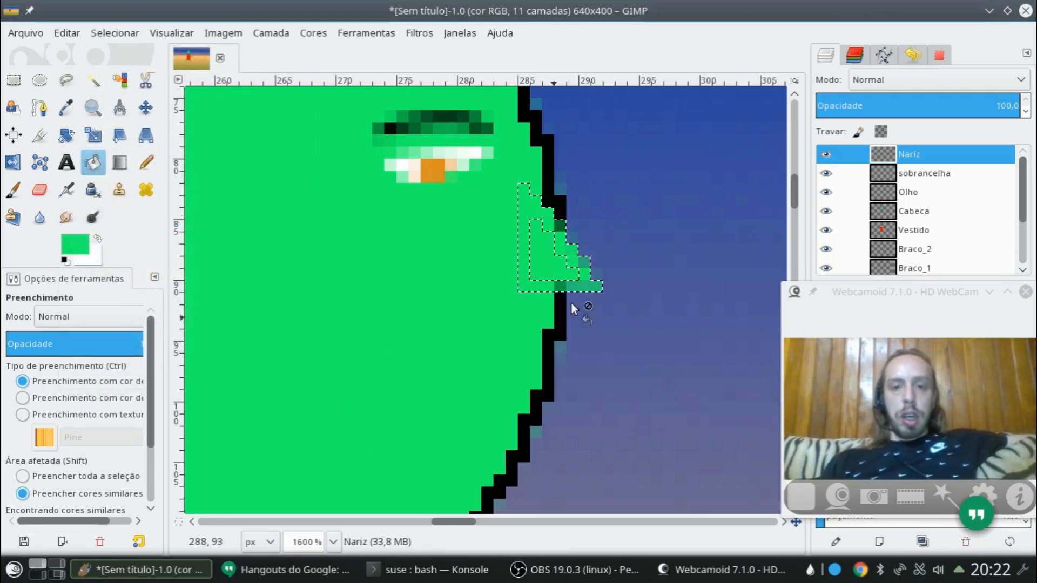
click(17, 198)
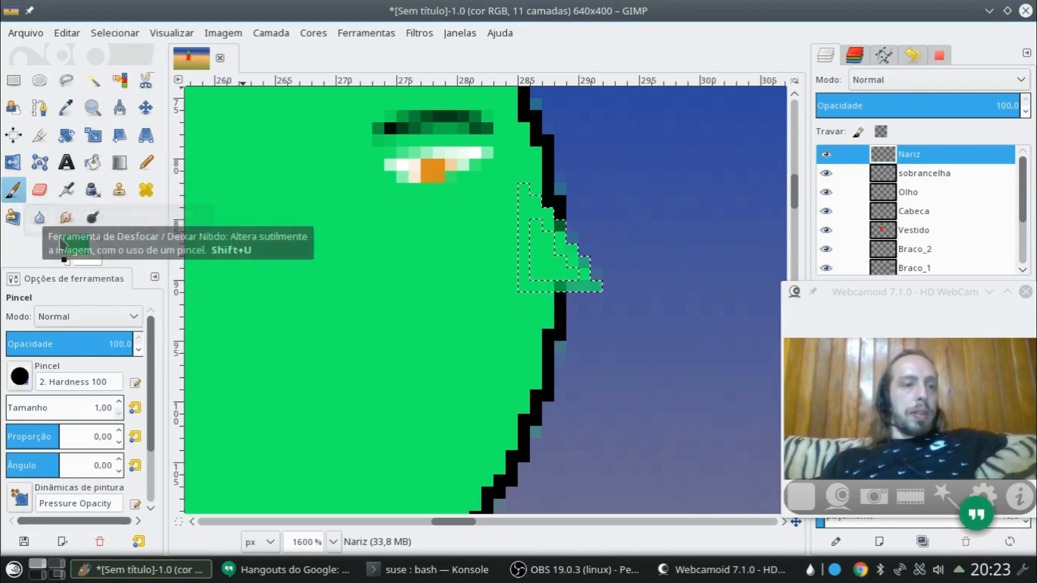
click(74, 245)
drag(116, 213, 2, 119)
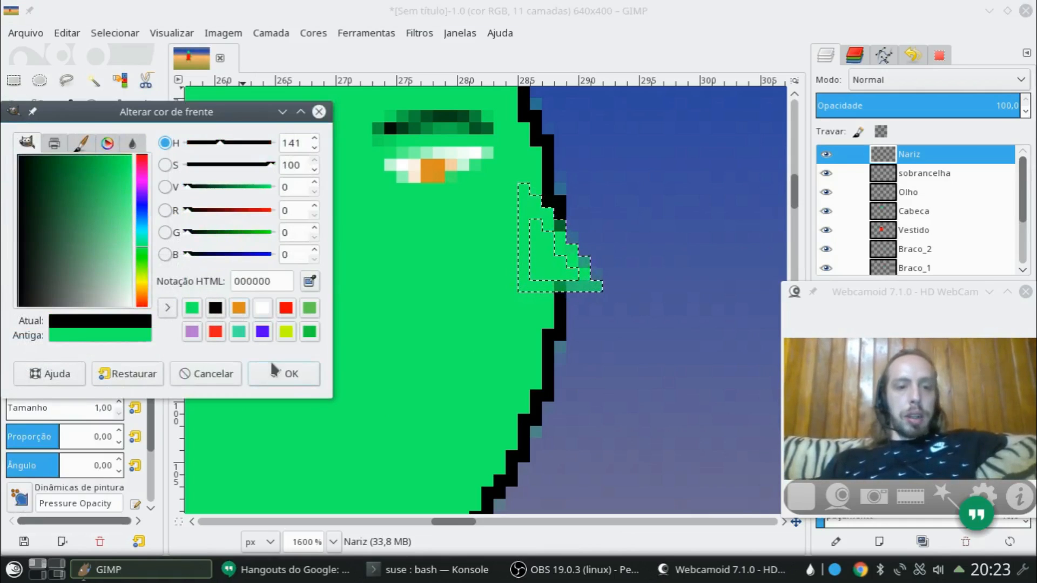
click(283, 373)
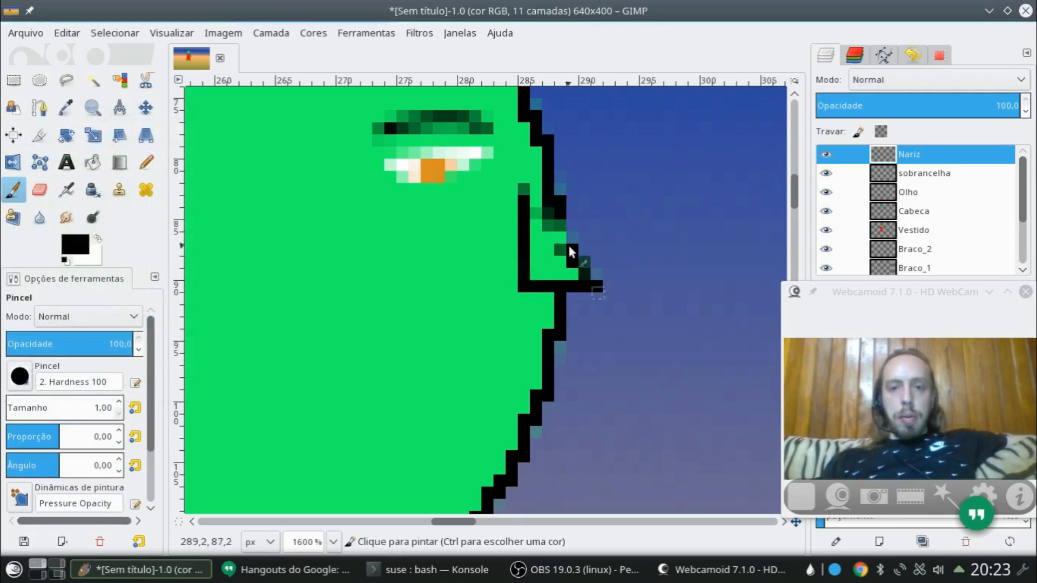
drag(647, 318, 616, 310)
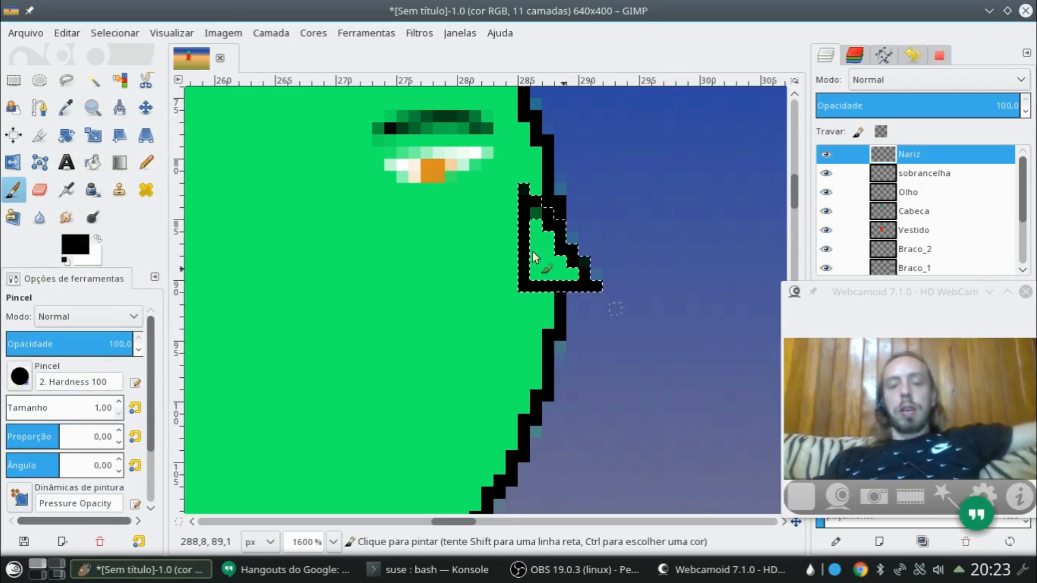
Step: Paint over the nose outline's vertical edge inside the face with the head's green
scroll(346, 342, down, 4)
scroll(439, 219, up, 2)
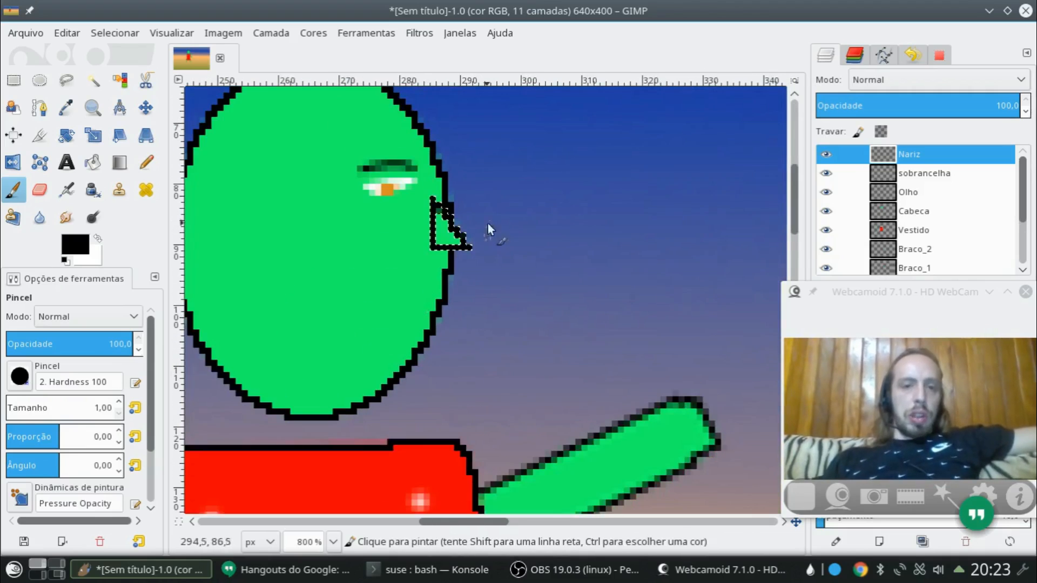
scroll(433, 189, up, 2)
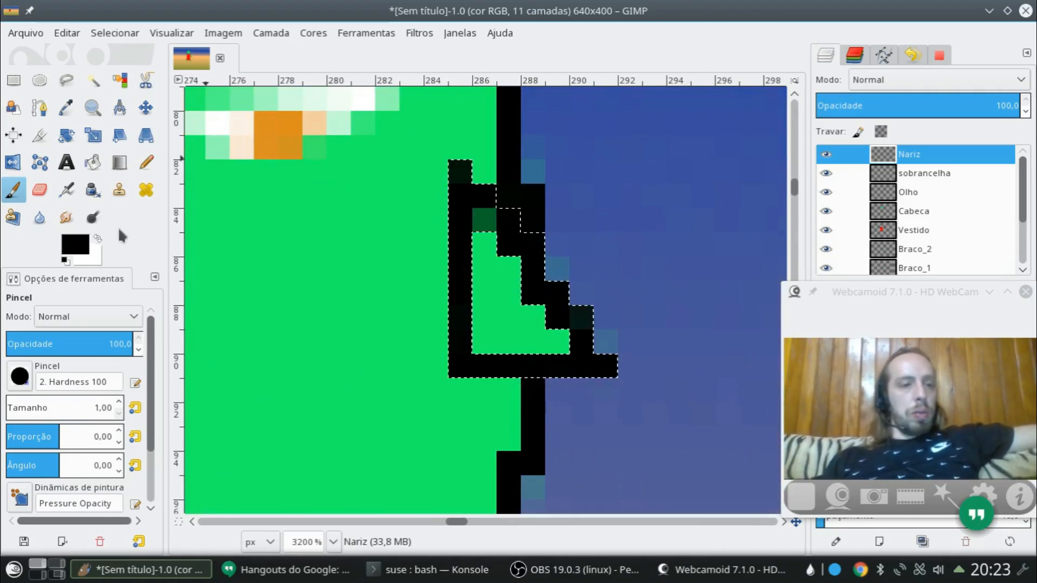
click(84, 250)
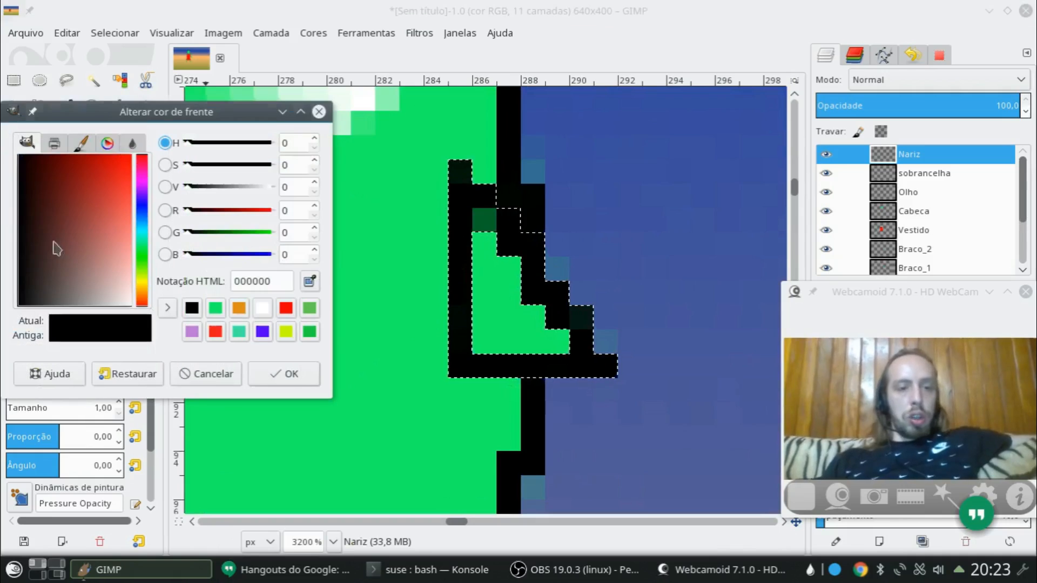
click(216, 308)
click(265, 367)
drag(459, 194, 452, 325)
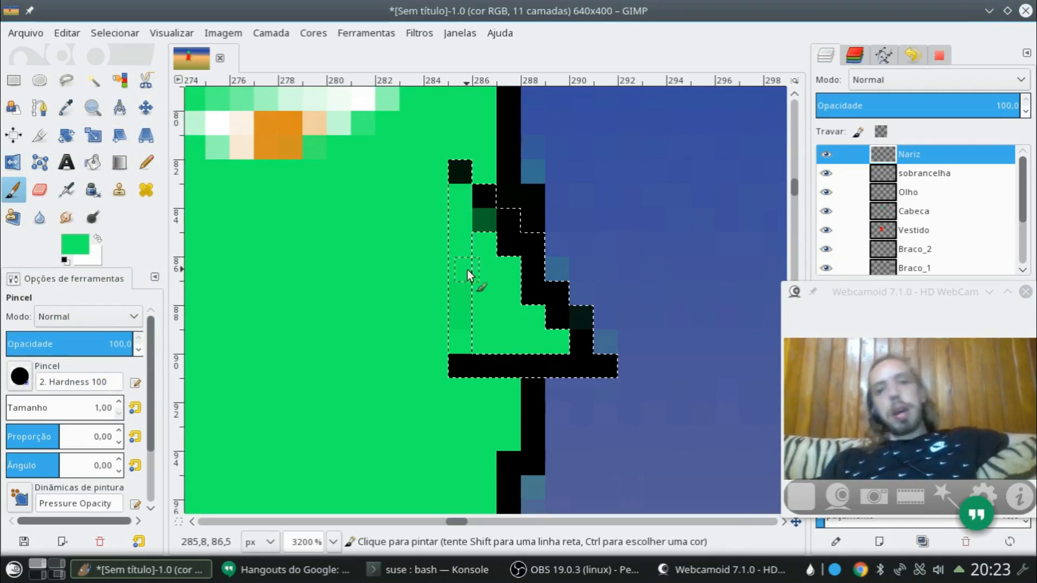
click(476, 216)
Step: Touch up the upper inner corner of the nose outline in black and clear the selection
click(76, 244)
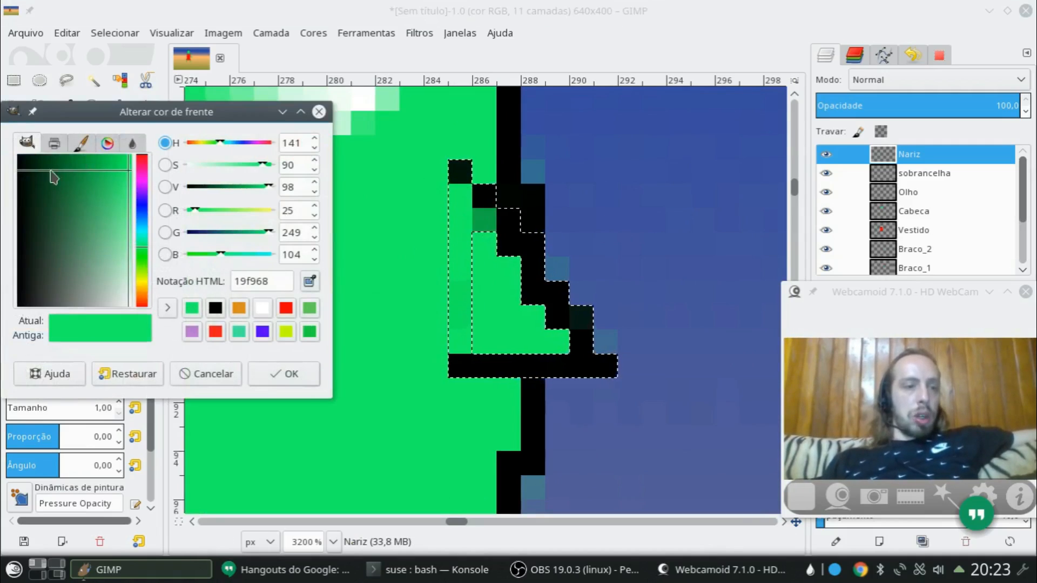
drag(53, 177, 52, 306)
click(284, 374)
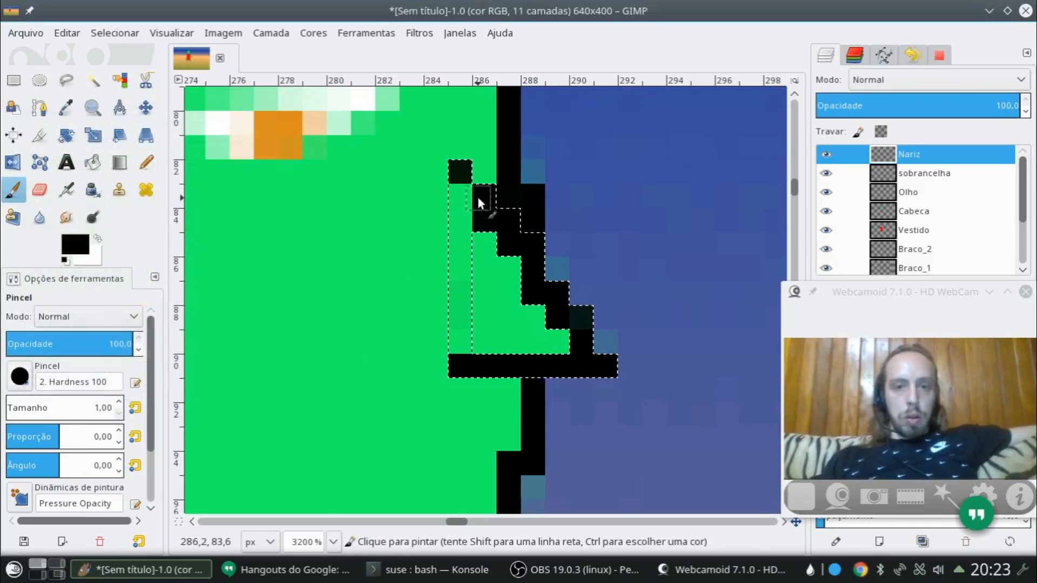
scroll(443, 403, down, 4)
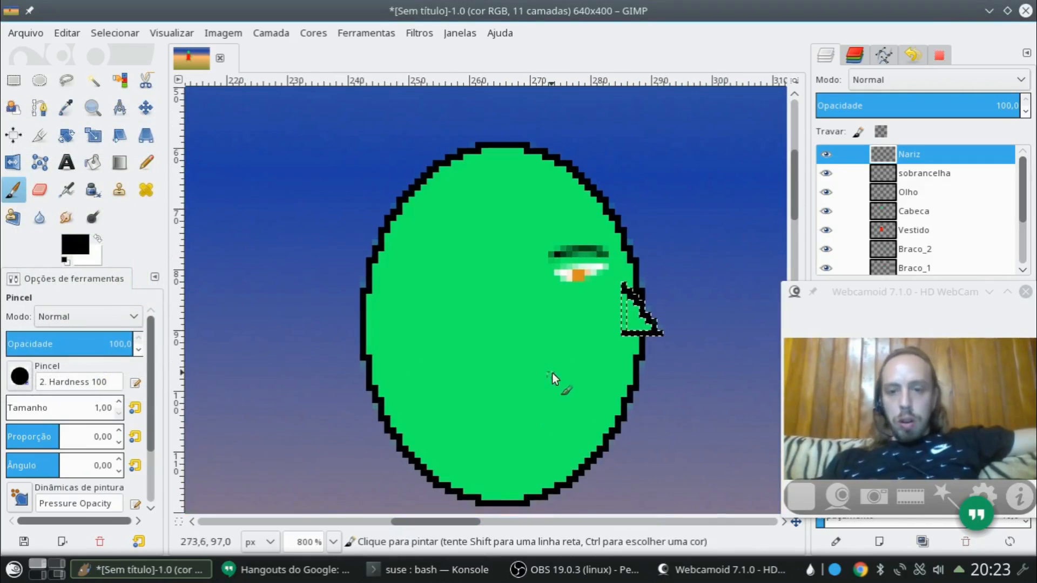
scroll(618, 371, up, 2)
scroll(617, 371, down, 2)
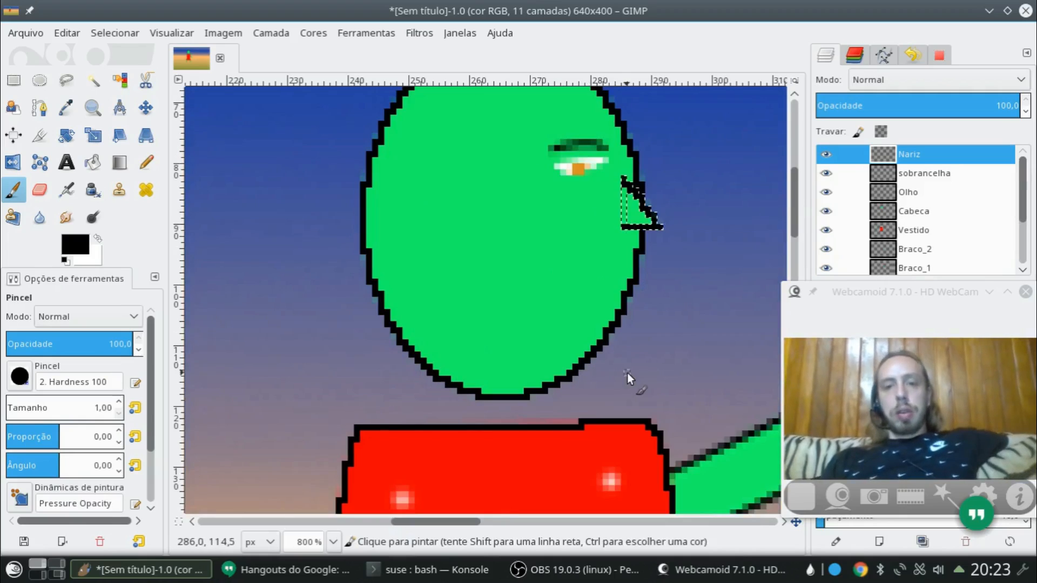
click(14, 81)
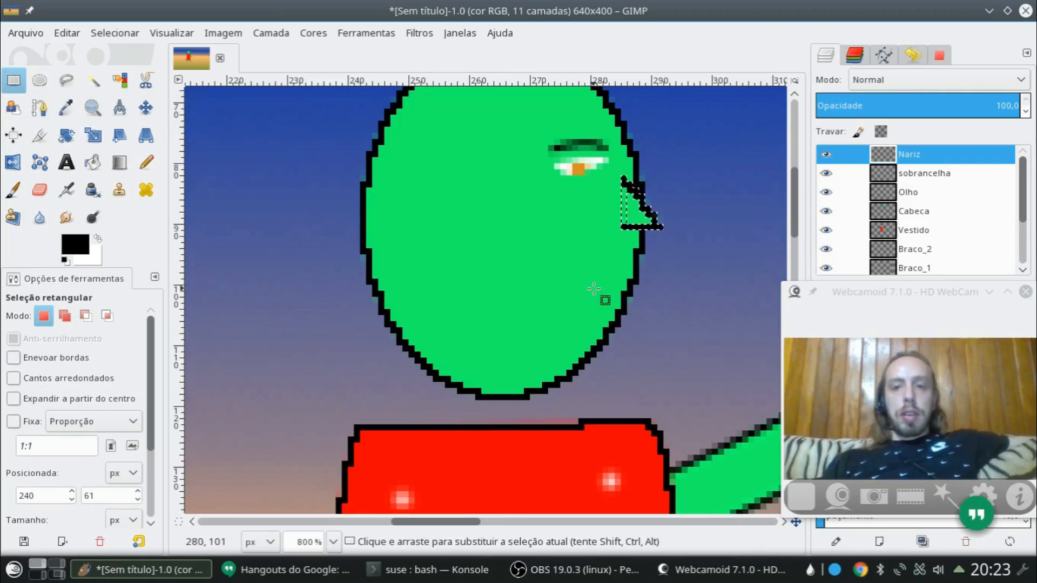
click(696, 339)
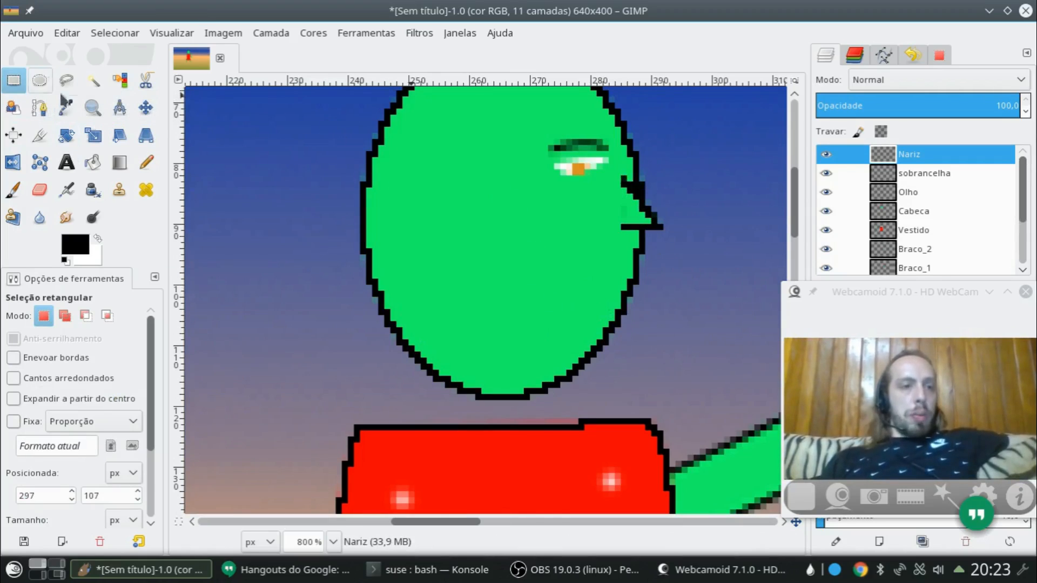
Step: Draw a curved path with the Paths tool for the mouth, on the face below the nose
click(39, 111)
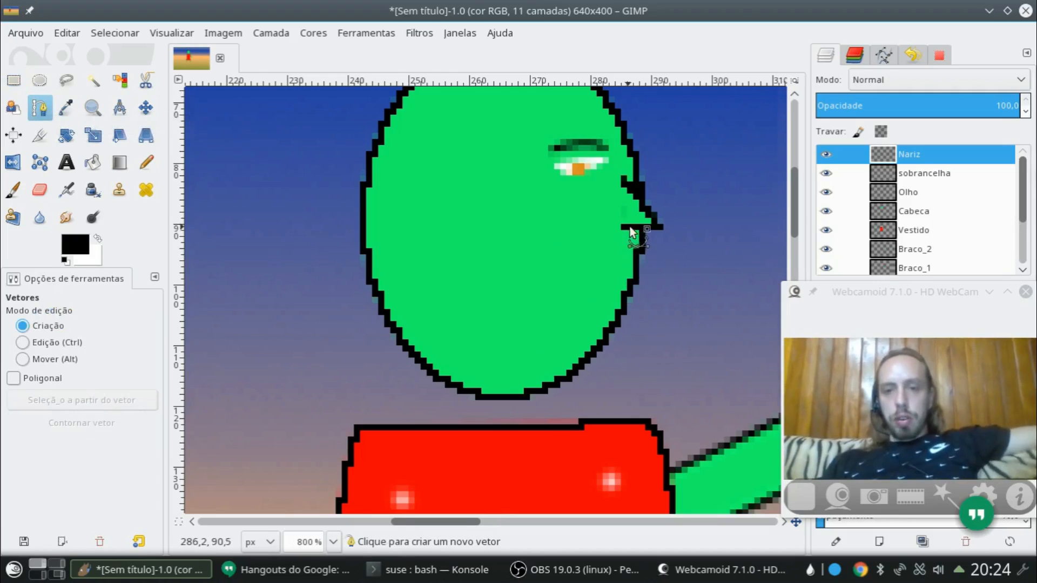
scroll(630, 226, up, 1)
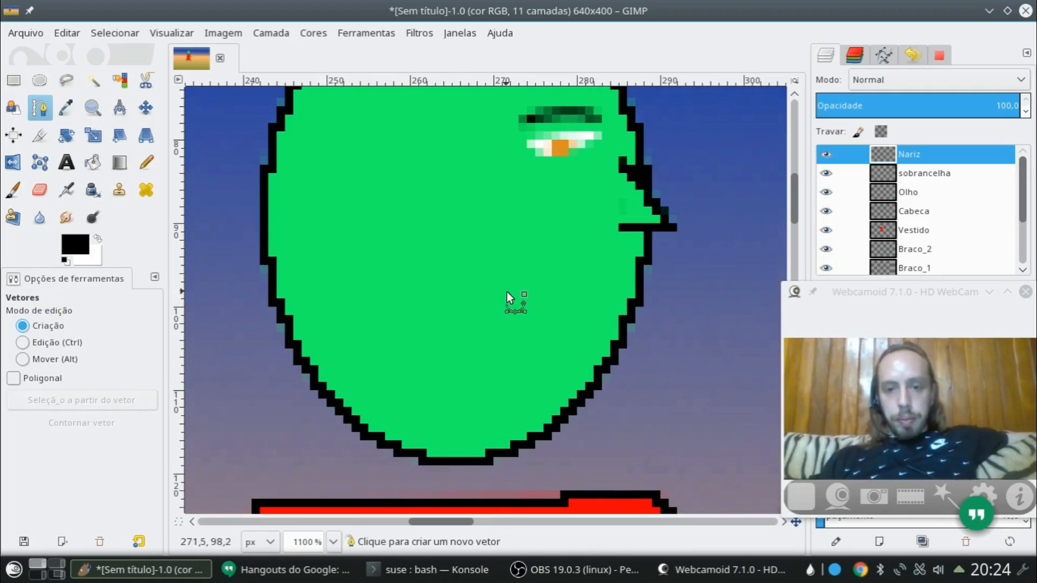
drag(509, 274, 524, 295)
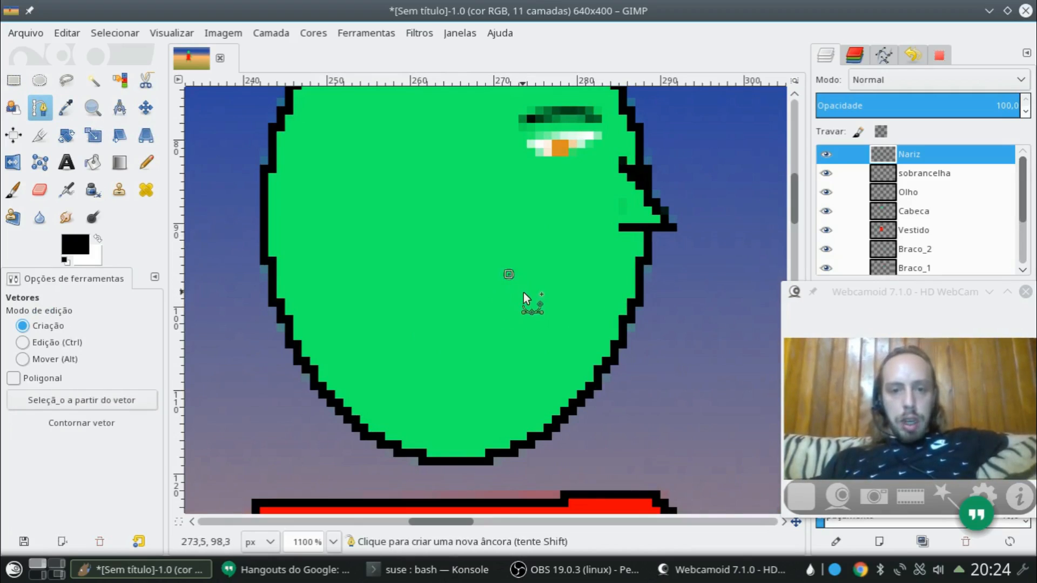
click(601, 293)
scroll(559, 285, up, 2)
Step: Smooth the mouth path's bend by adjusting its middle handles, and move its inner end point further up and back
drag(455, 276, 451, 292)
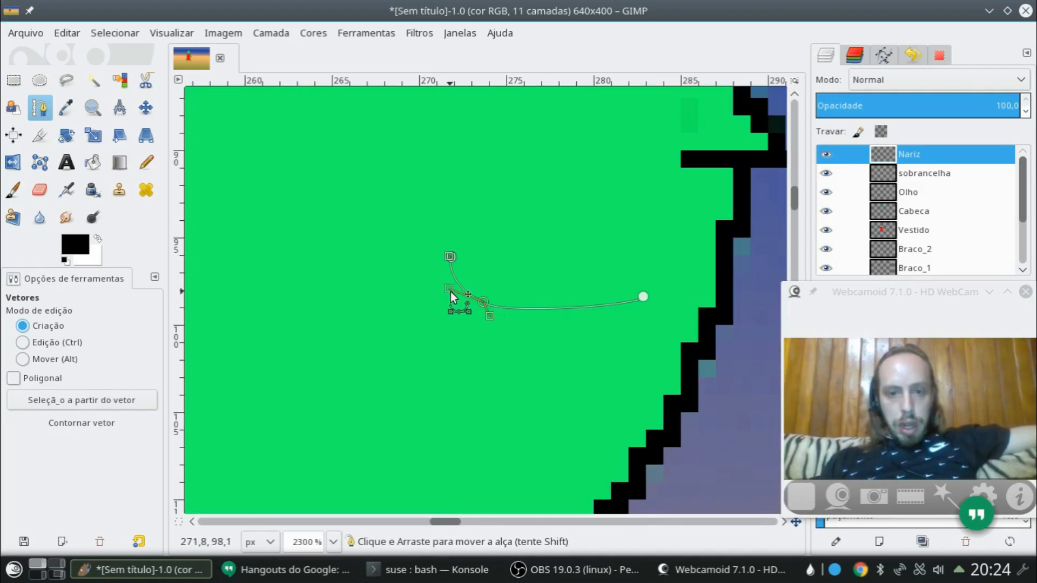
scroll(516, 326, up, 2)
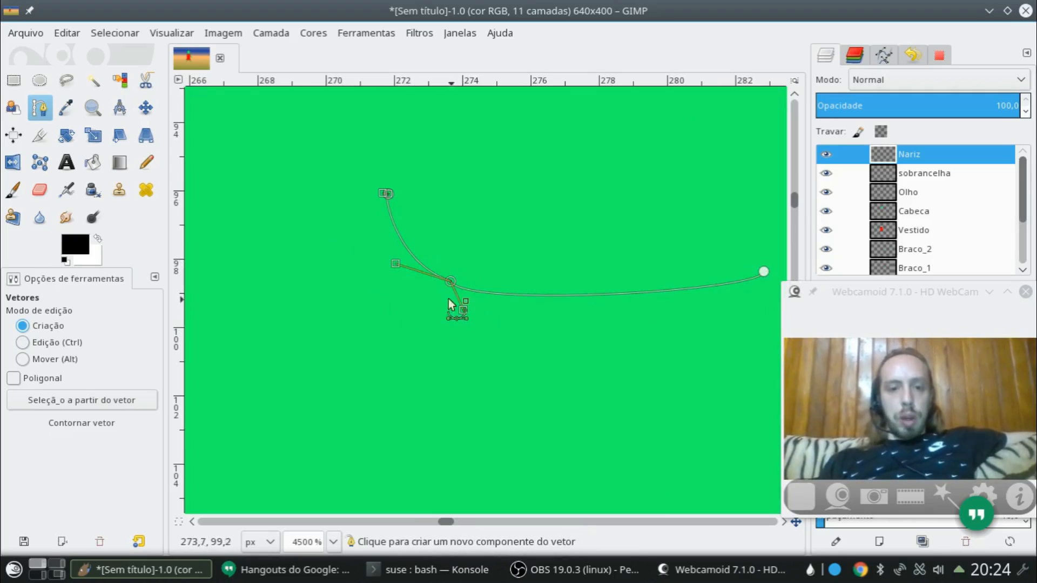
mouse_move(394, 263)
mouse_down()
mouse_move(430, 248)
mouse_move(396, 260)
mouse_up()
drag(461, 312, 482, 309)
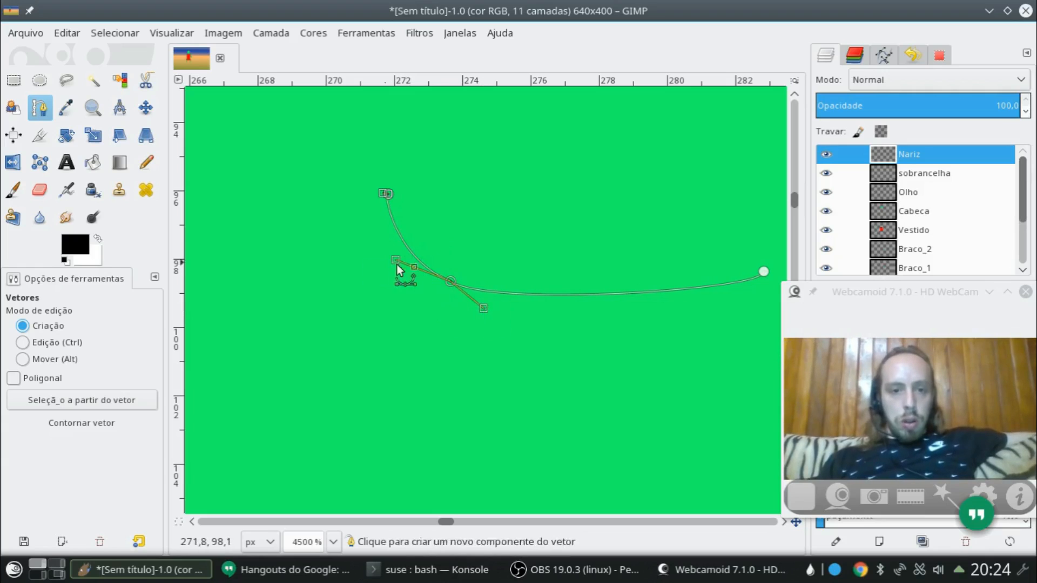
drag(391, 262, 386, 264)
click(451, 282)
drag(483, 308, 493, 307)
drag(396, 261, 392, 263)
drag(388, 194, 368, 158)
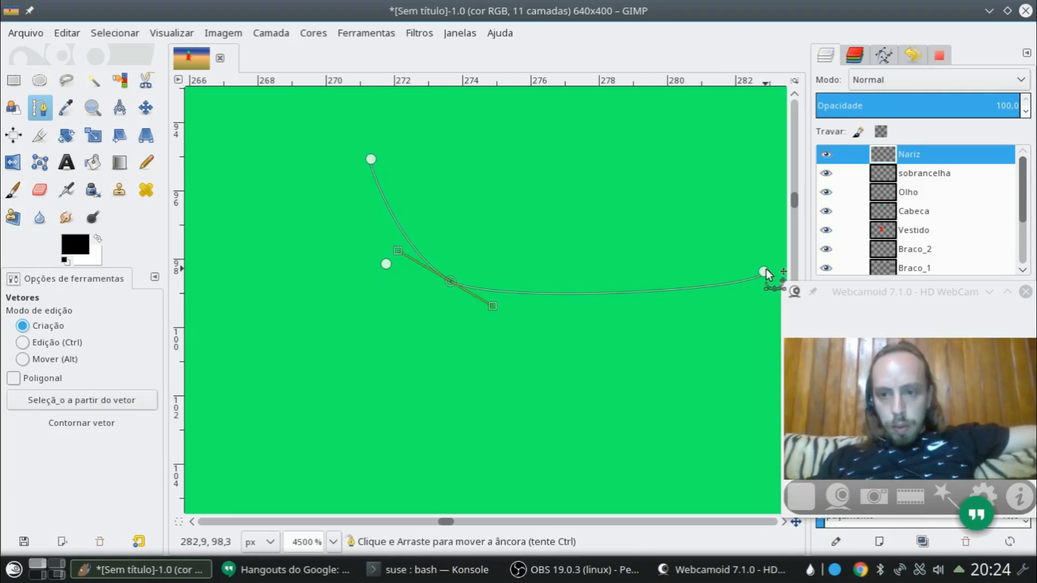
Step: Stroke the mouth path with a solid black line 2 px wide
scroll(754, 294, down, 3)
scroll(460, 362, down, 2)
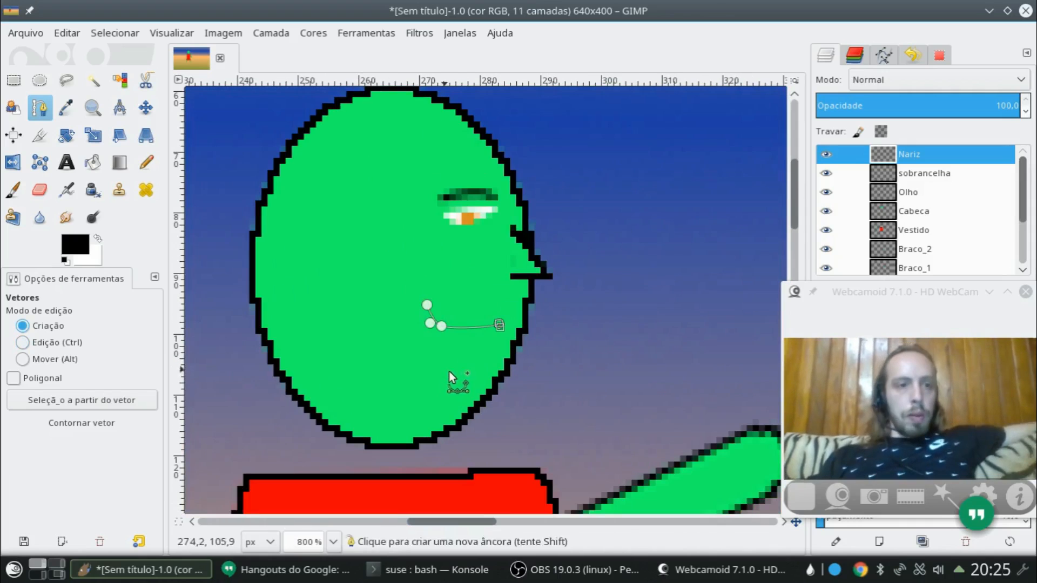
click(103, 419)
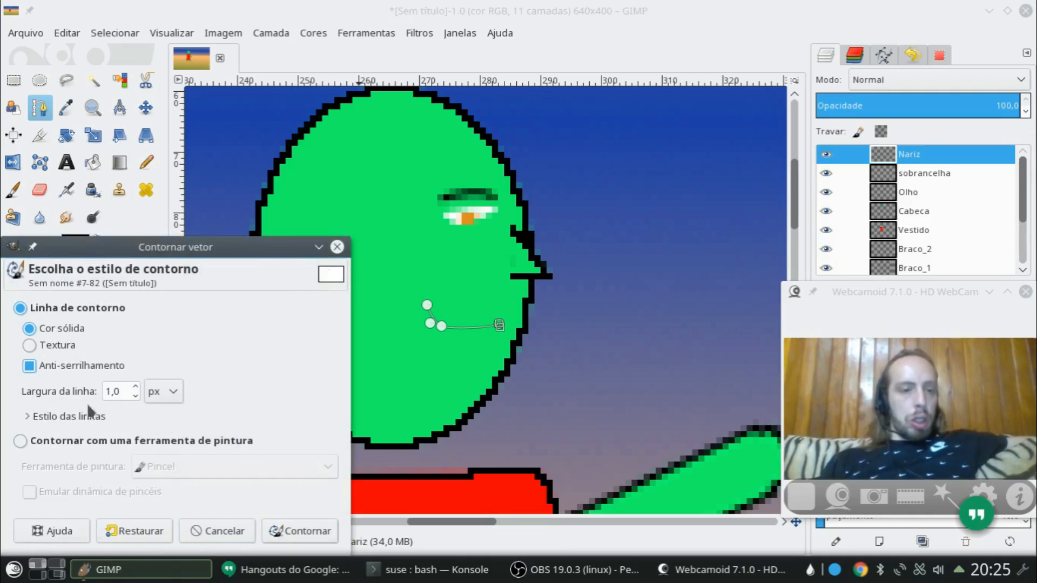
click(135, 386)
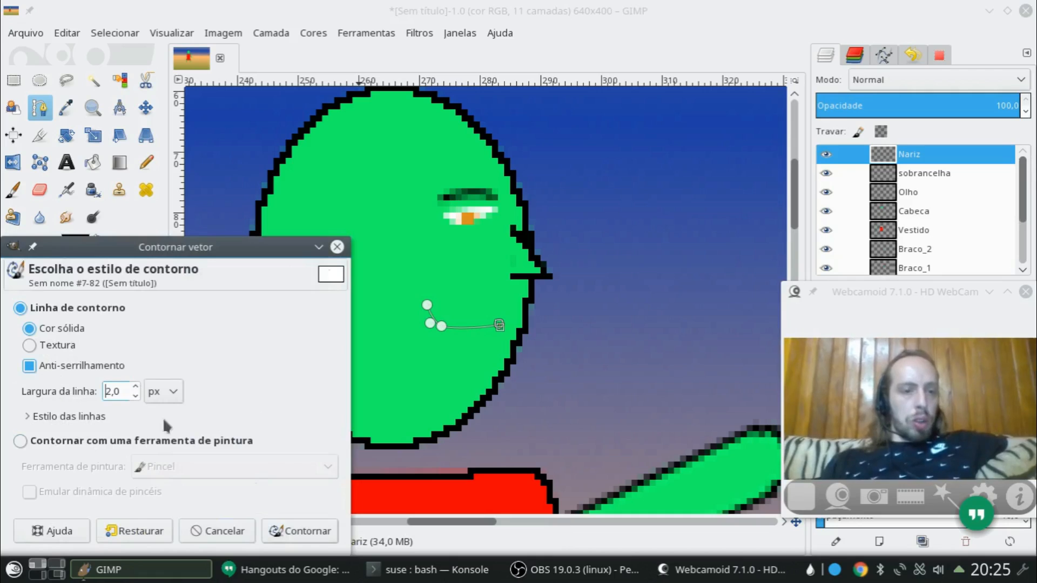
click(307, 531)
key(r)
key(minus)
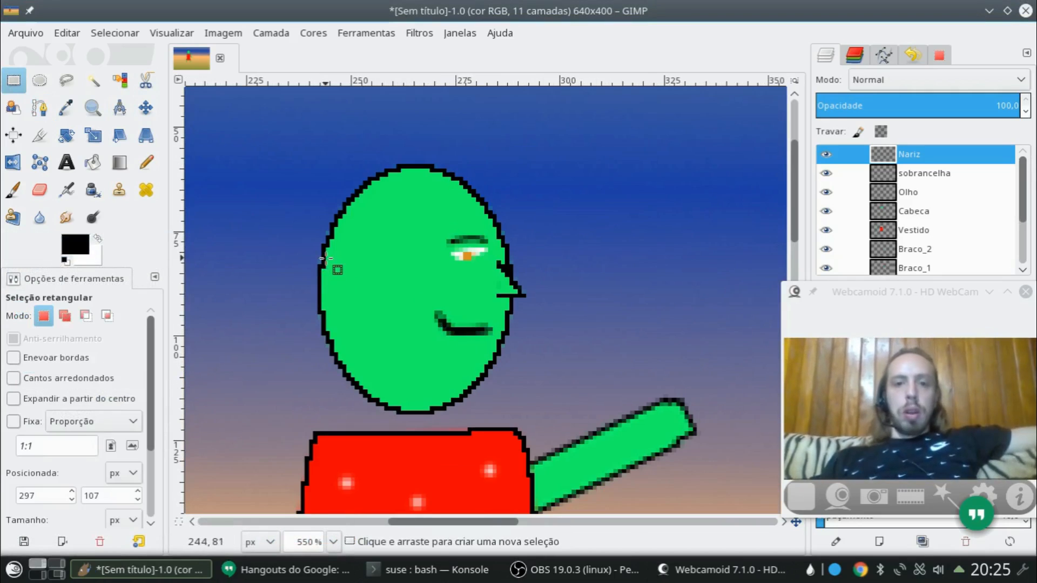
Step: Create a new transparent 640 × 400 layer named Cabelo above the Nariz layer
scroll(419, 323, down, 3)
scroll(484, 295, up, 3)
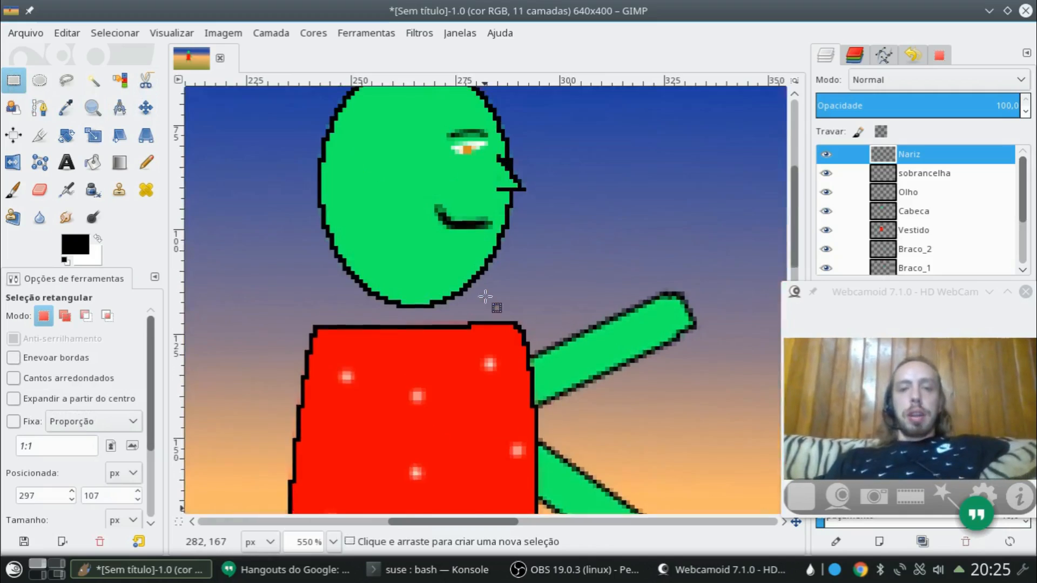
scroll(387, 298, down, 1)
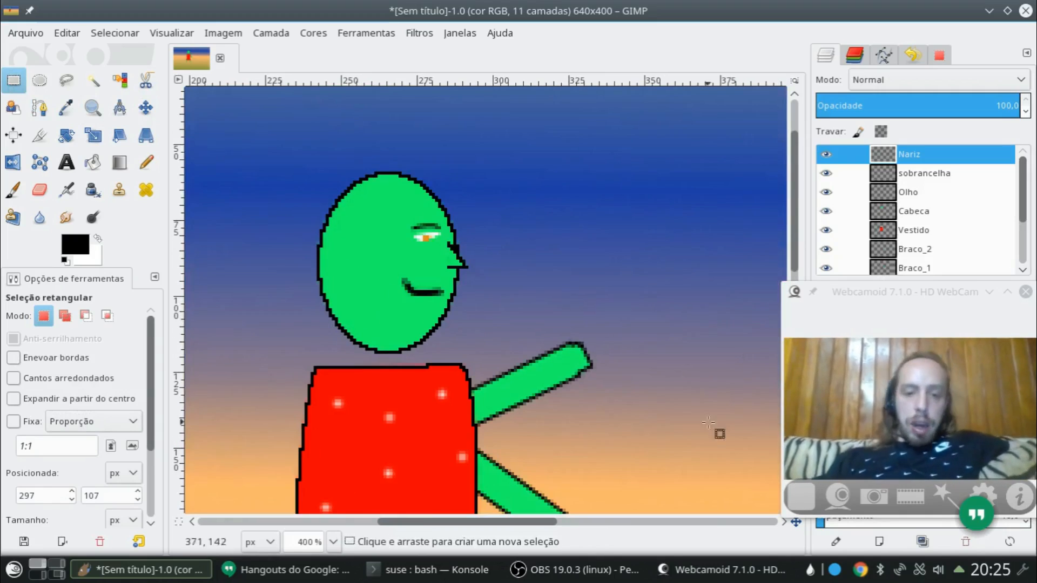
drag(540, 519, 505, 522)
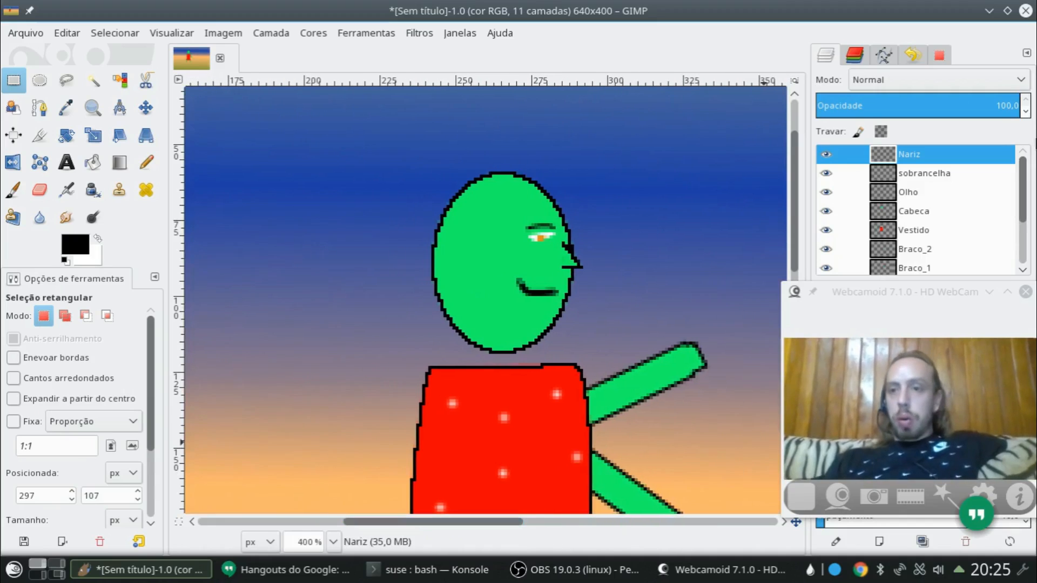
right_click(928, 163)
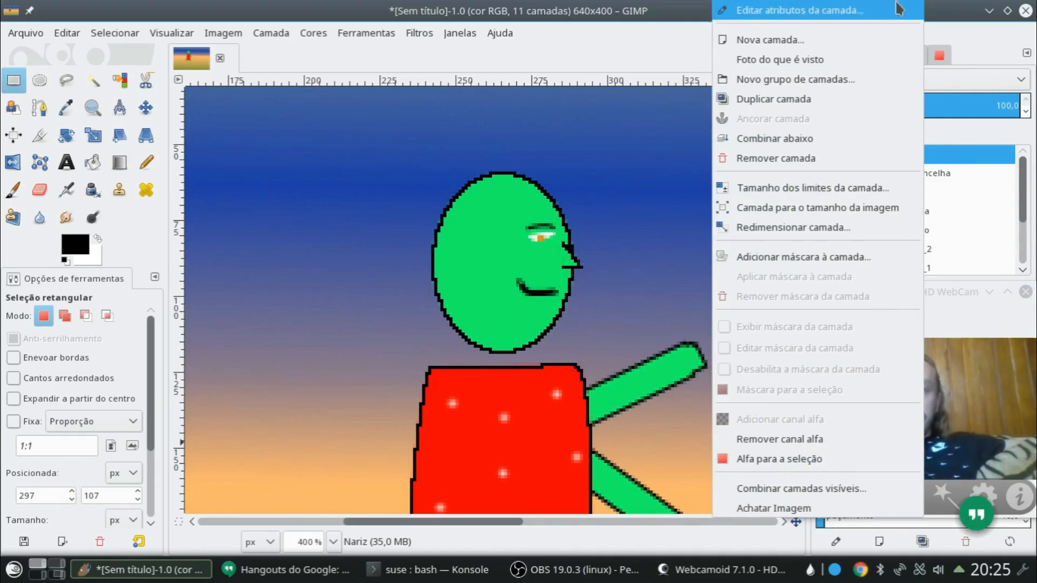
click(857, 40)
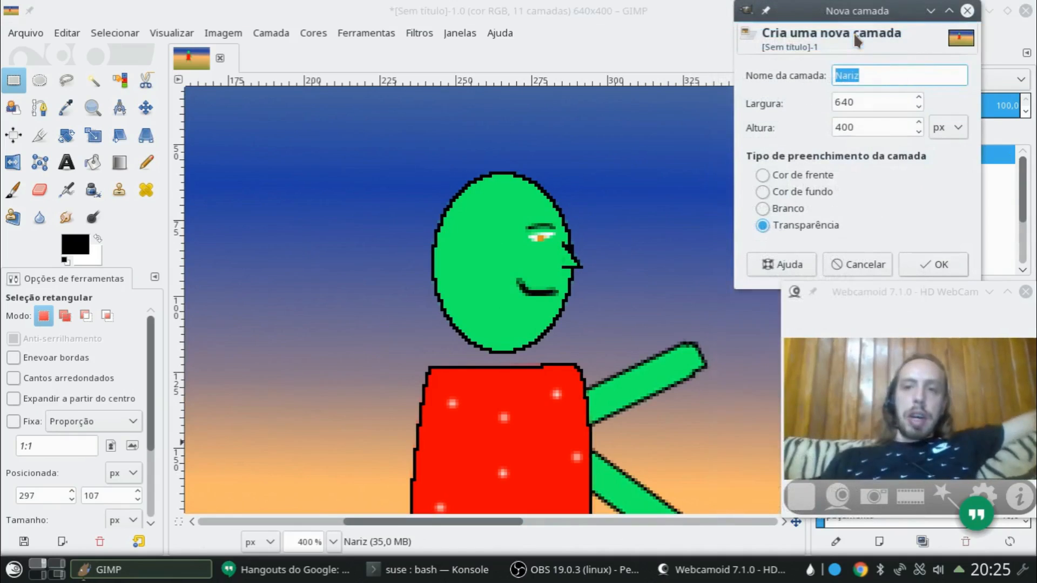
text(C)
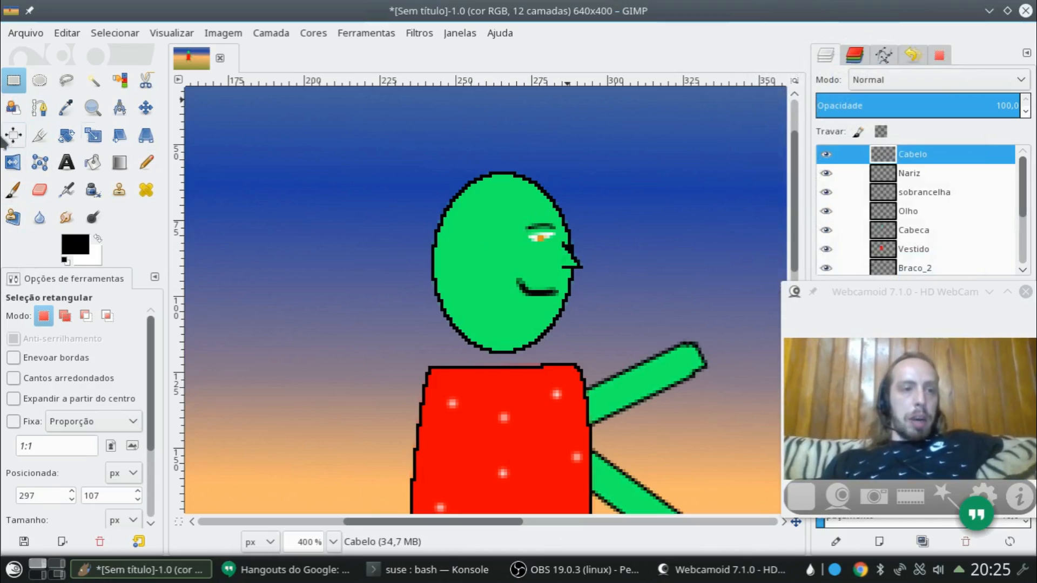
Step: Start a zigzag hair path at the forehead, alternating points between the dress's shoulder area and mid-head, working toward the back
click(43, 110)
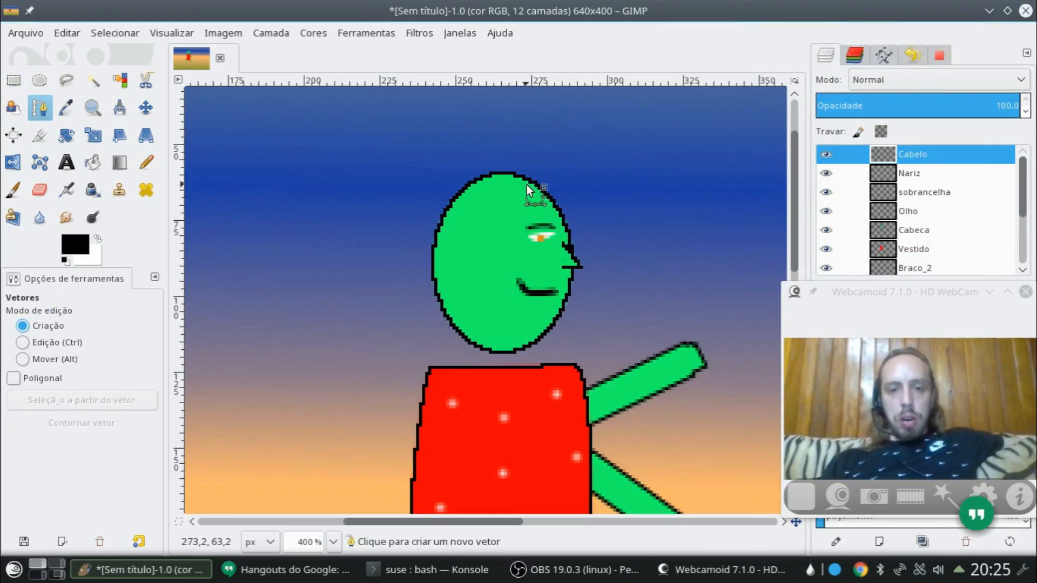
drag(527, 185, 484, 429)
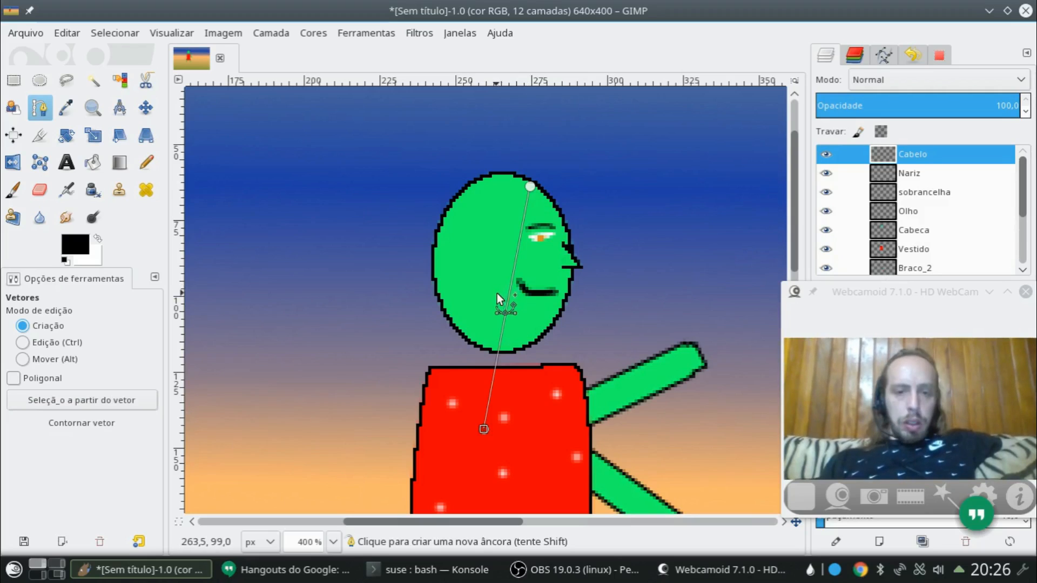
click(504, 274)
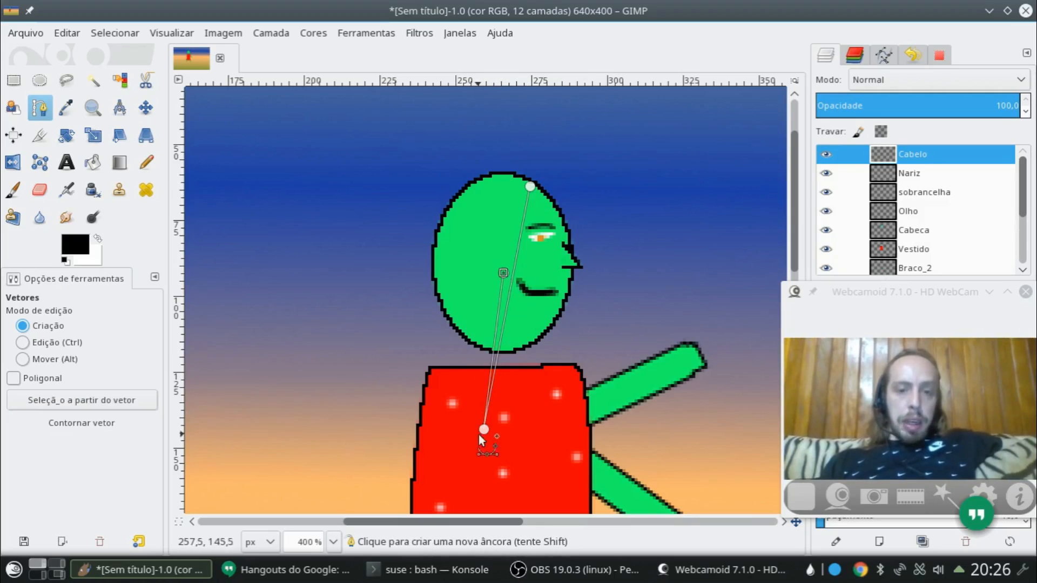
click(468, 426)
click(493, 258)
click(441, 419)
click(480, 259)
click(425, 405)
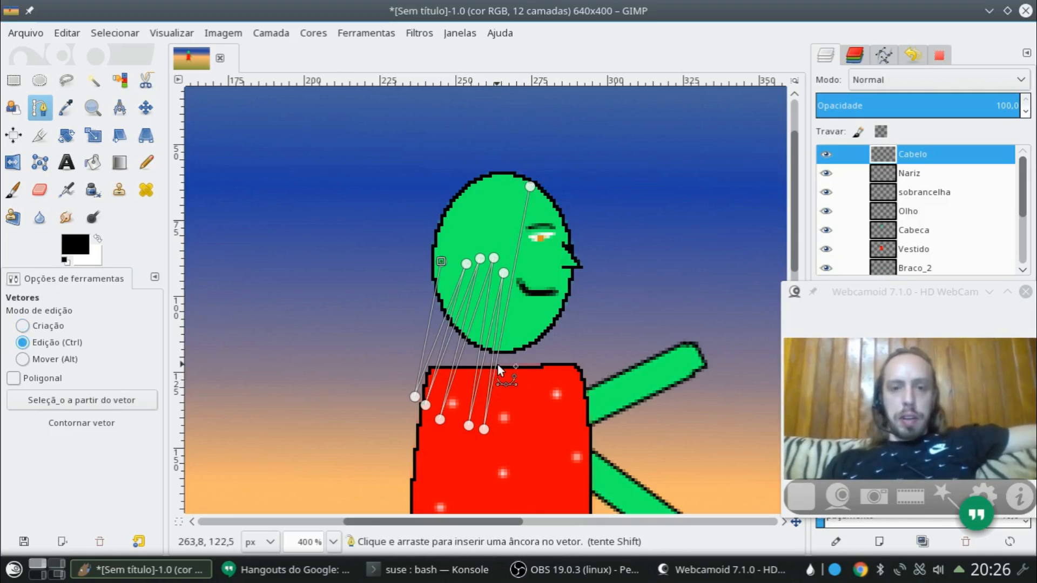
Step: Continue the hair path up to the crown and zigzag between the crown and mid-head back toward the forehead
scroll(498, 364, up, 1)
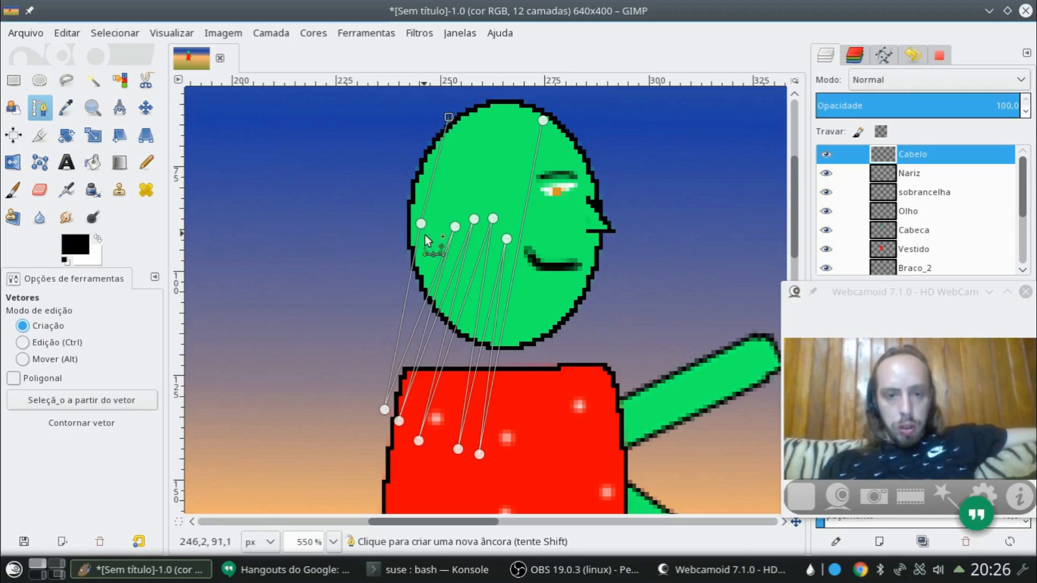
click(450, 118)
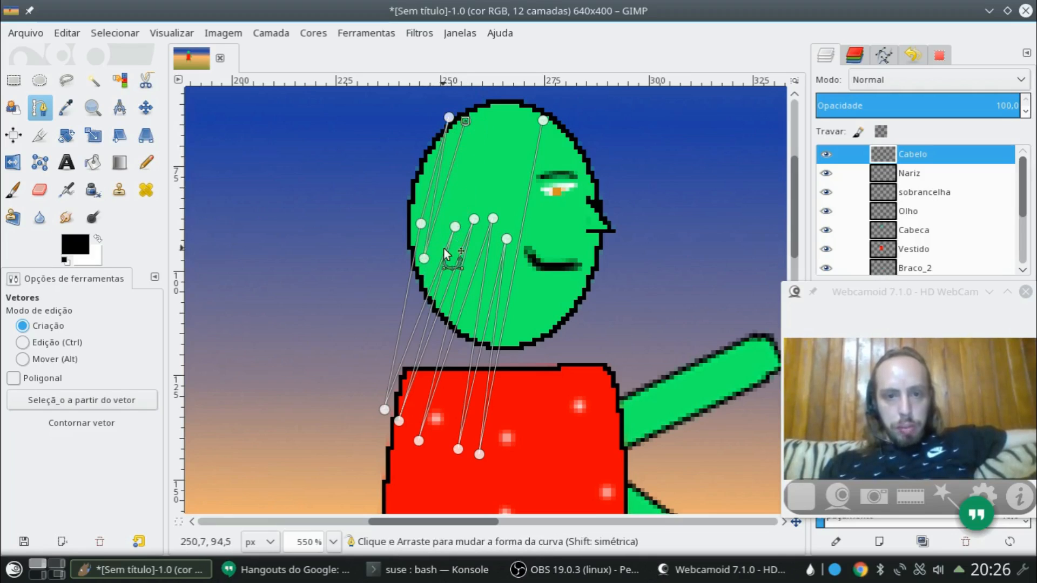
click(451, 209)
click(489, 106)
click(455, 226)
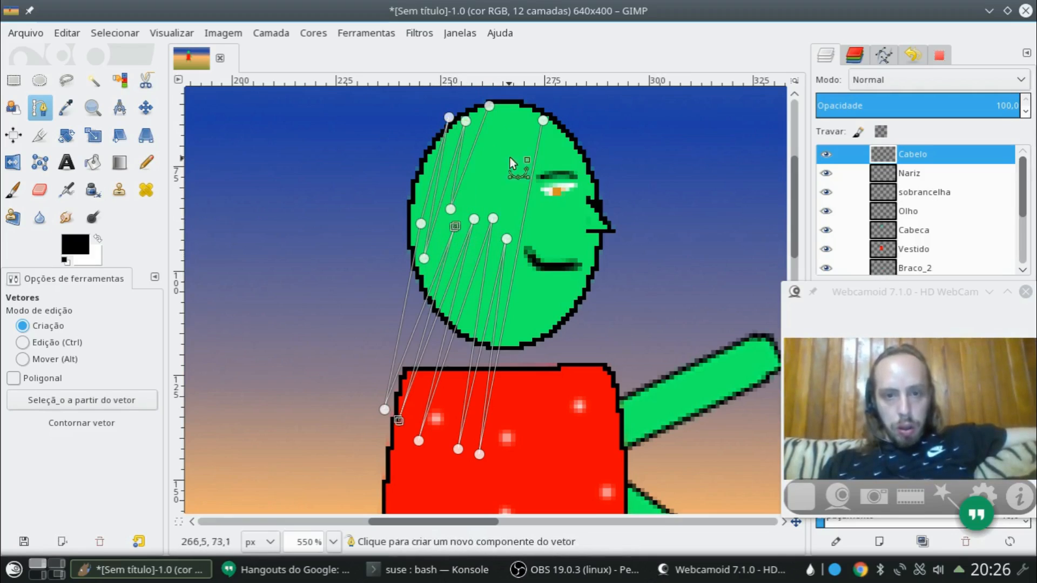
click(512, 106)
click(474, 218)
click(488, 107)
click(458, 243)
click(500, 114)
click(477, 245)
click(522, 116)
click(496, 252)
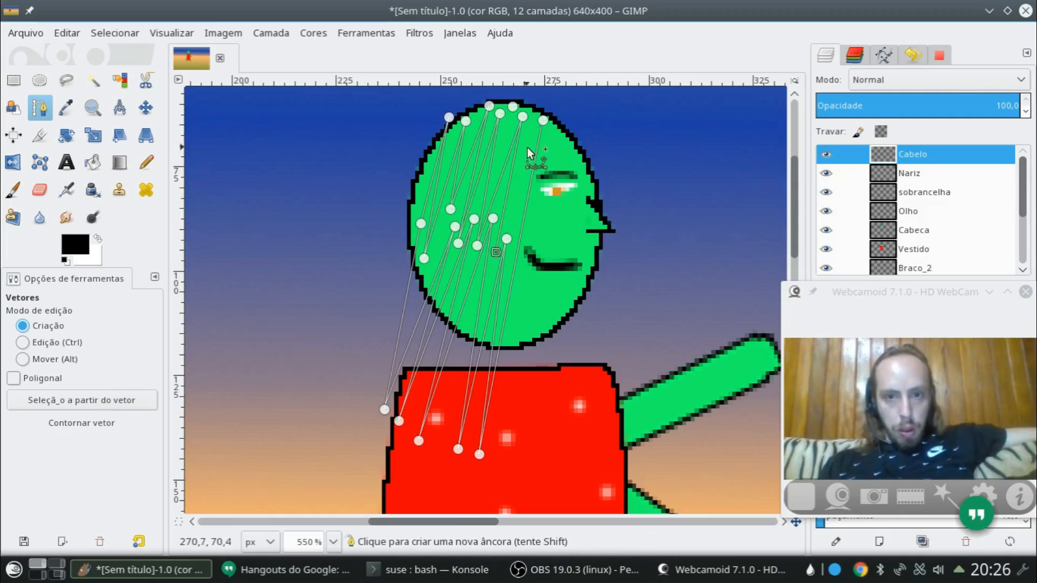
click(529, 138)
click(508, 272)
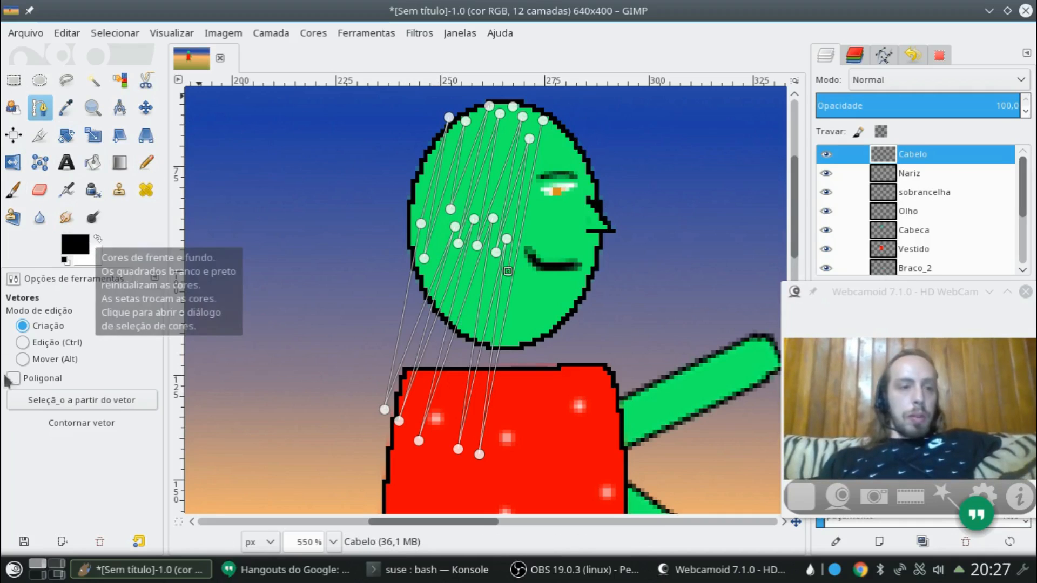
Step: Turn the hair path into a selection and fill it with light purple (ba78d2)
click(122, 406)
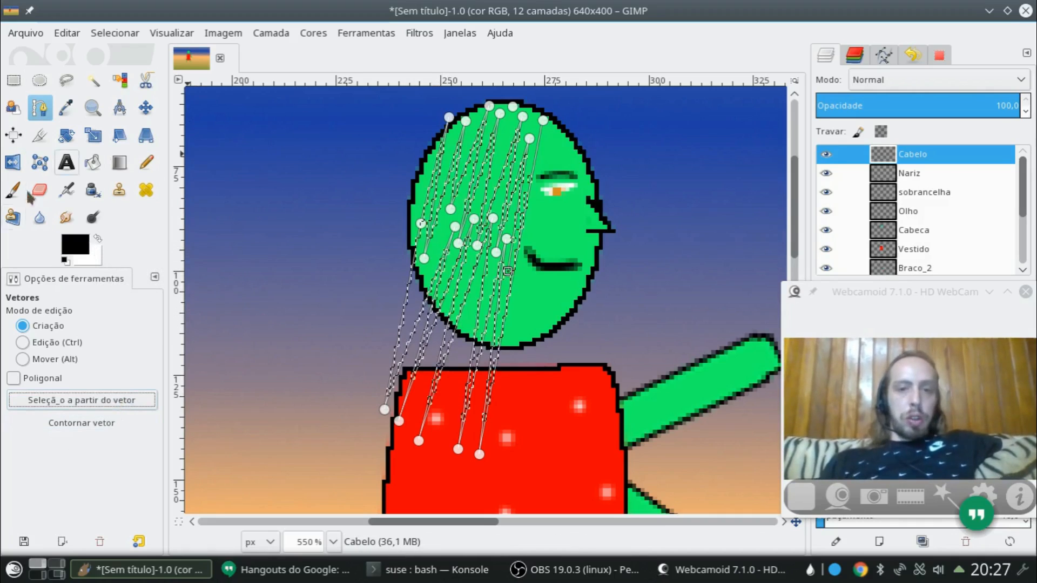
click(96, 161)
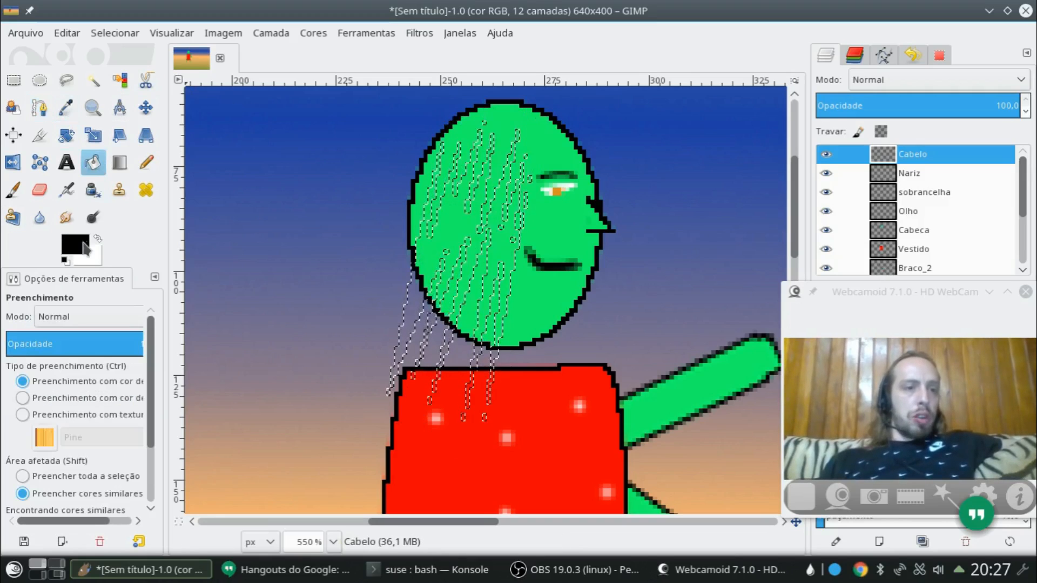
click(81, 245)
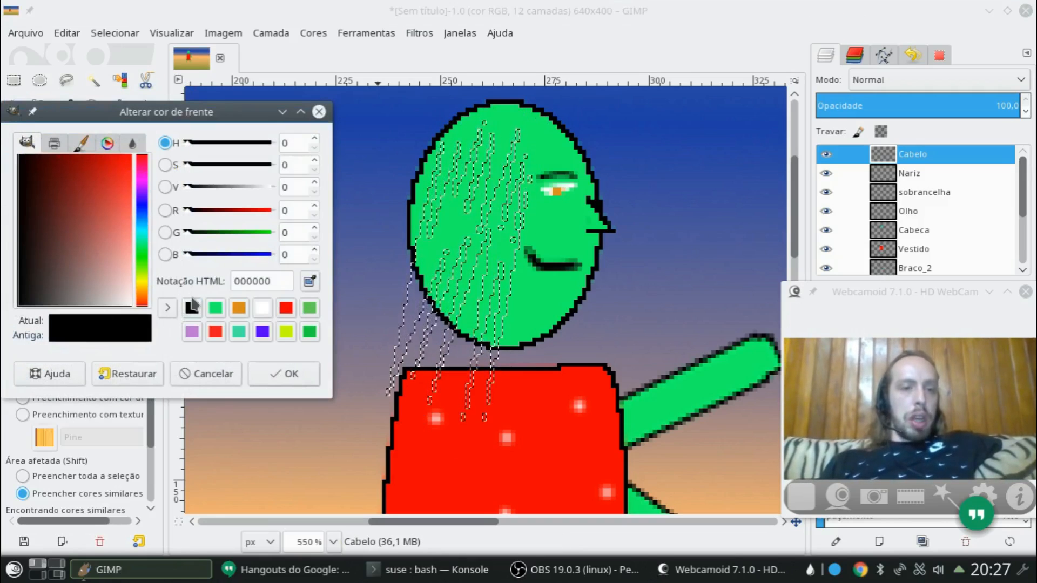
click(193, 332)
click(285, 374)
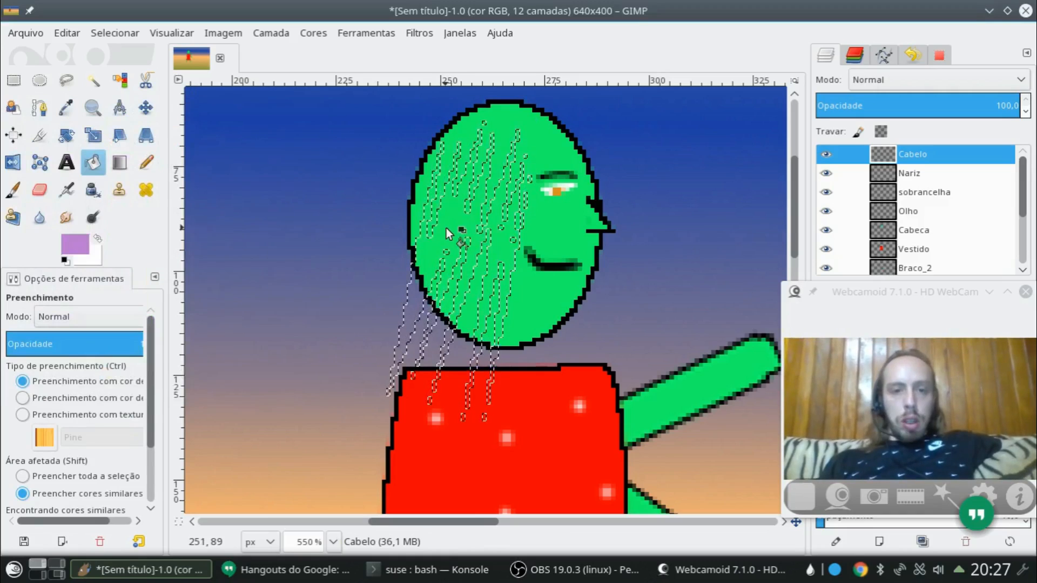
click(447, 227)
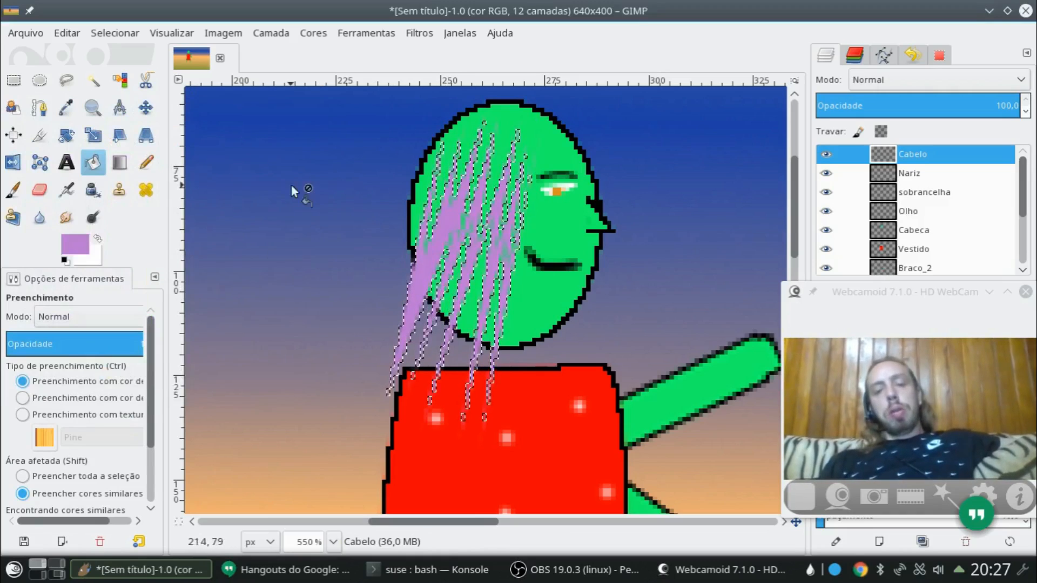
Step: Convert the hair selection into a 1 px border selection
click(123, 32)
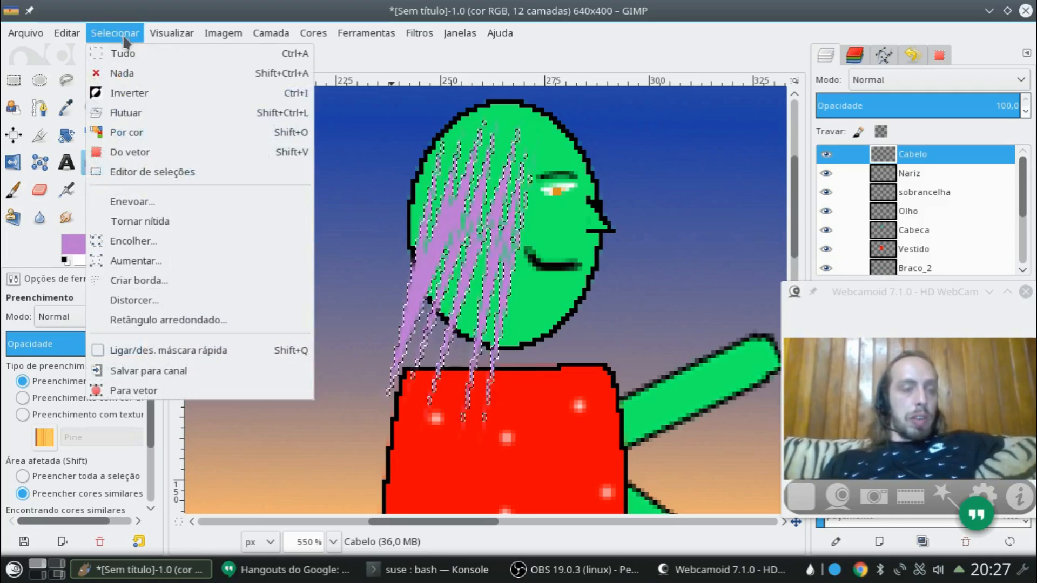
click(175, 280)
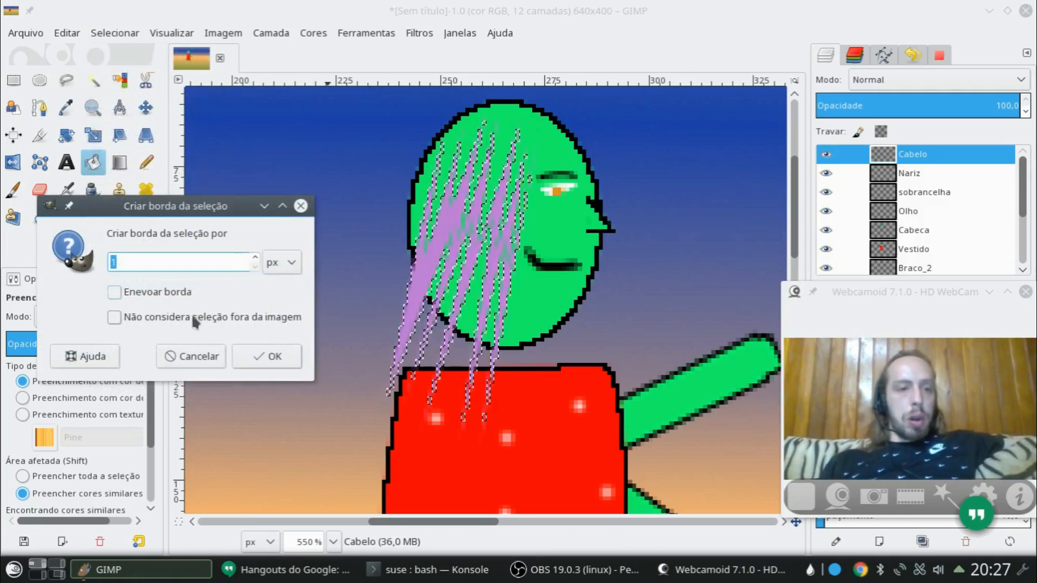
click(259, 361)
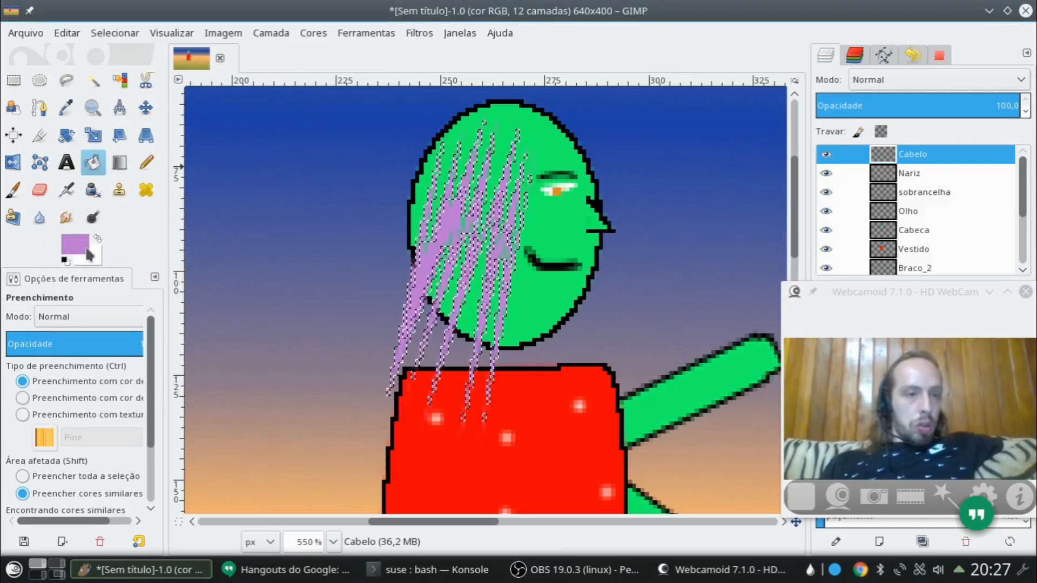
Step: Set the foreground colour to b93ee7 and paint over the hair border selection with a very large 2. Hardness 100 brush
click(76, 243)
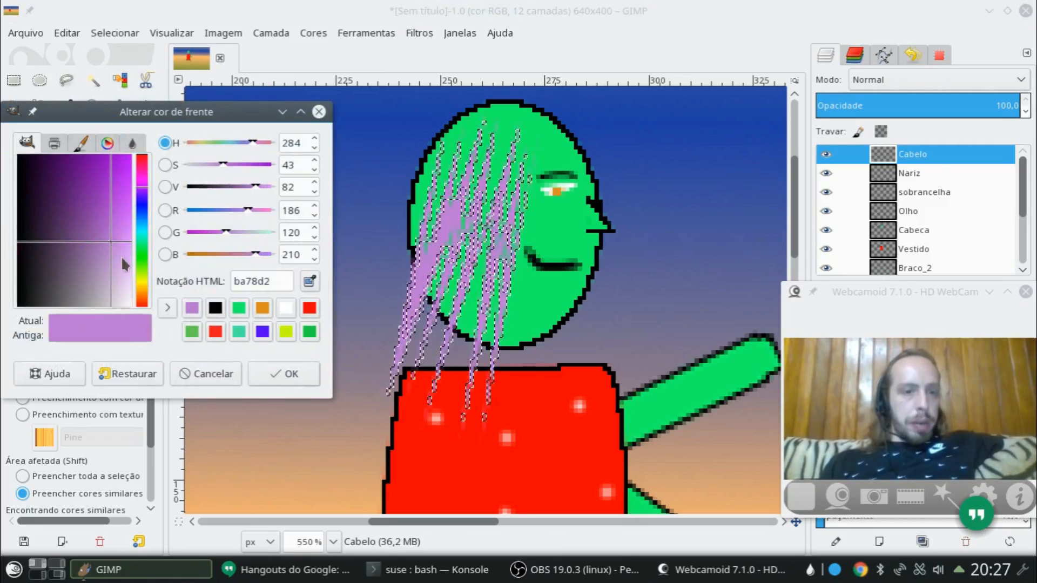
click(120, 196)
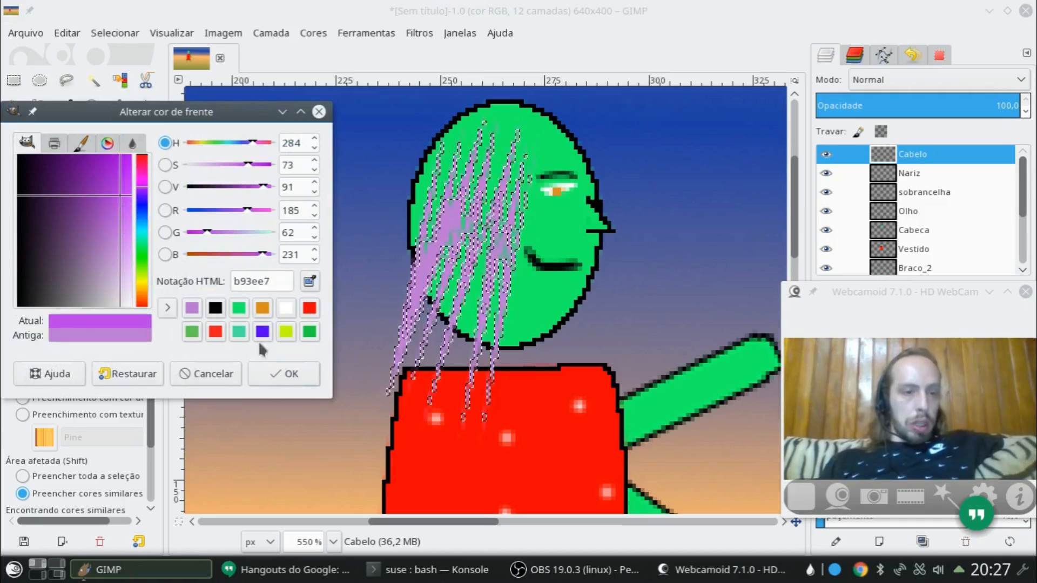
click(291, 376)
click(14, 196)
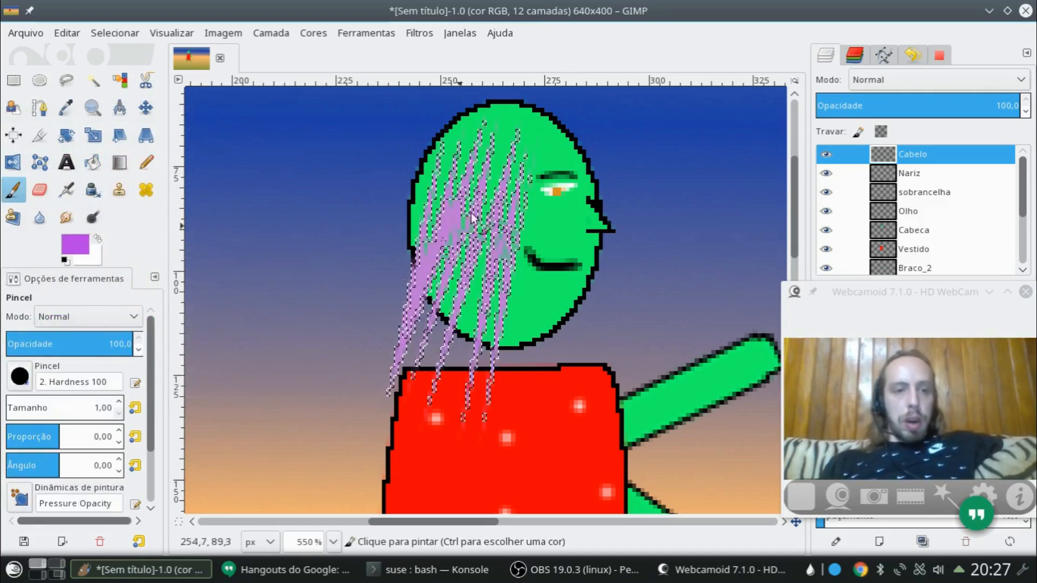
click(28, 405)
drag(475, 214, 521, 153)
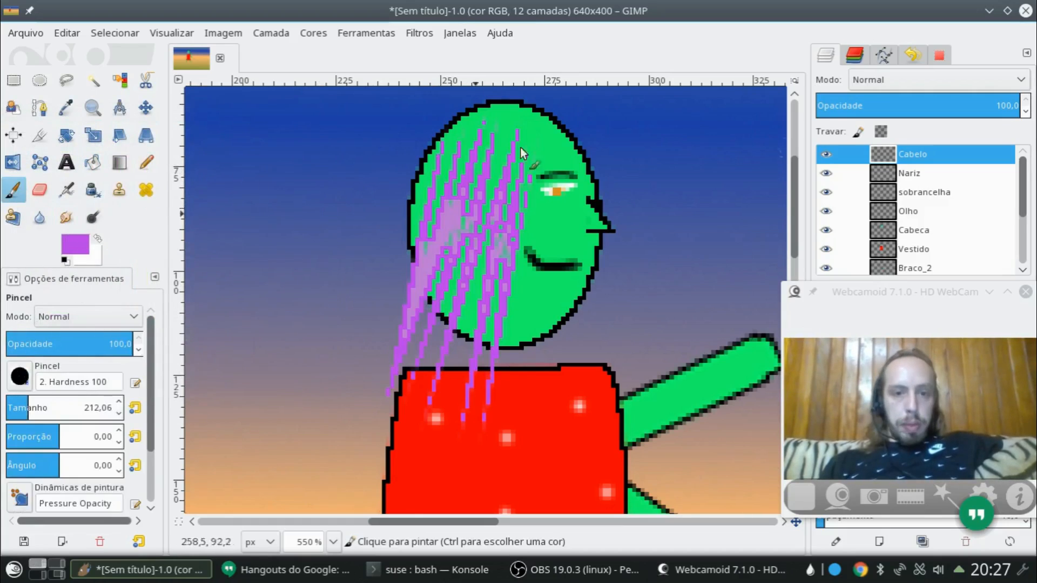
Step: Clear the hair border selection with the rectangle selection tool
scroll(549, 211, down, 2)
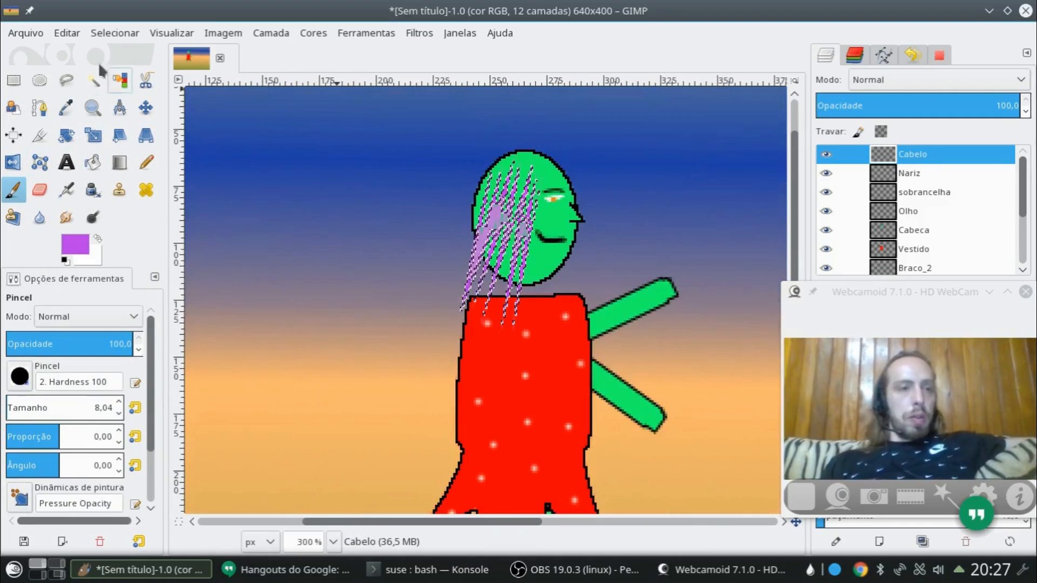
click(14, 81)
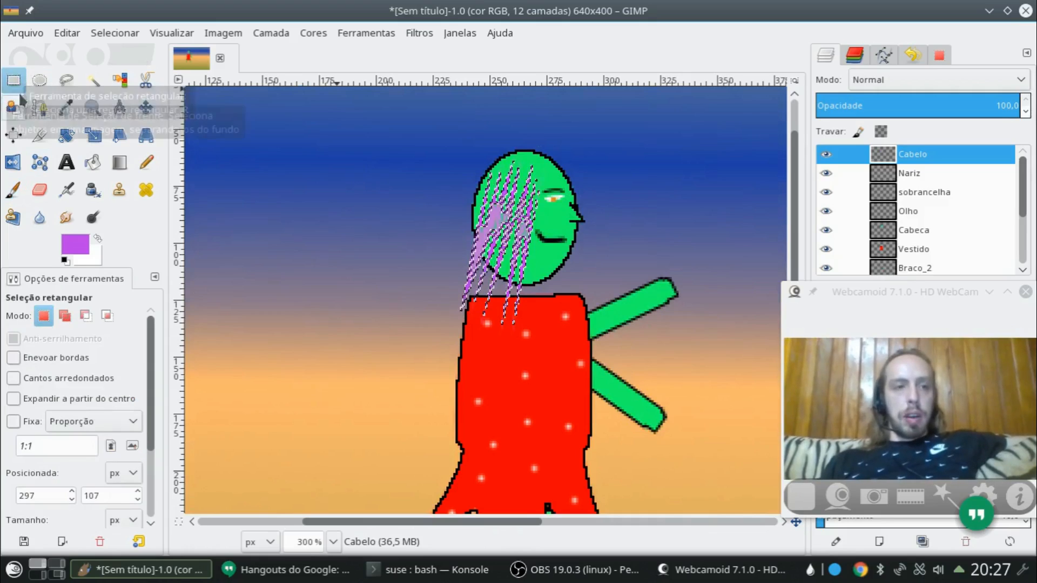
click(390, 188)
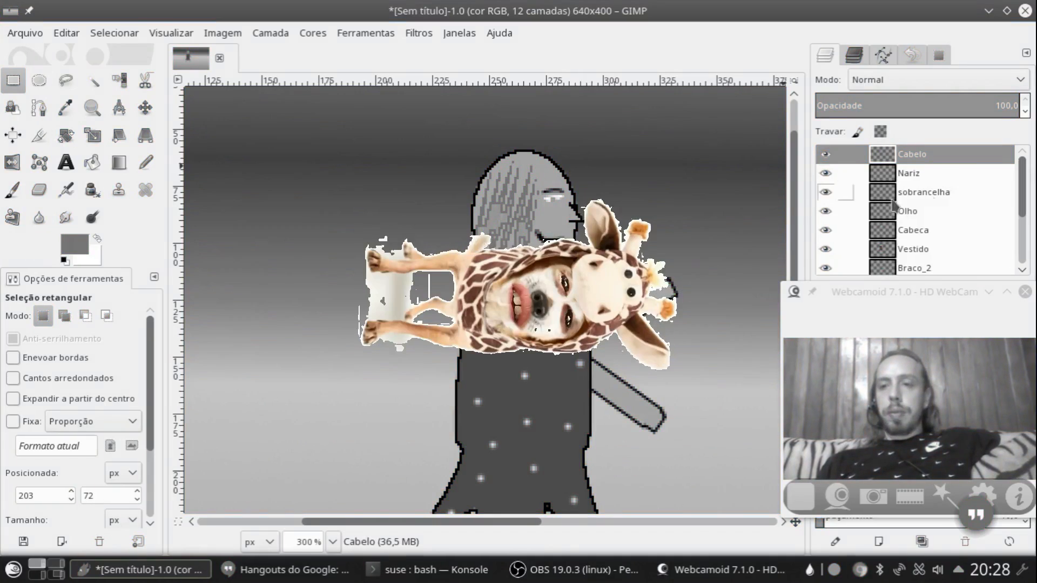
right_click(926, 159)
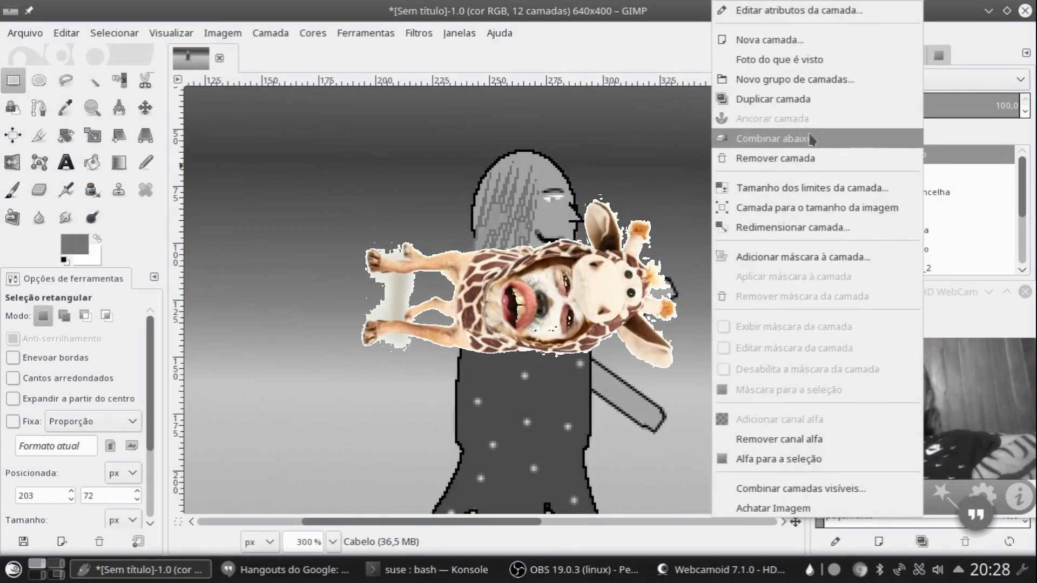
click(813, 100)
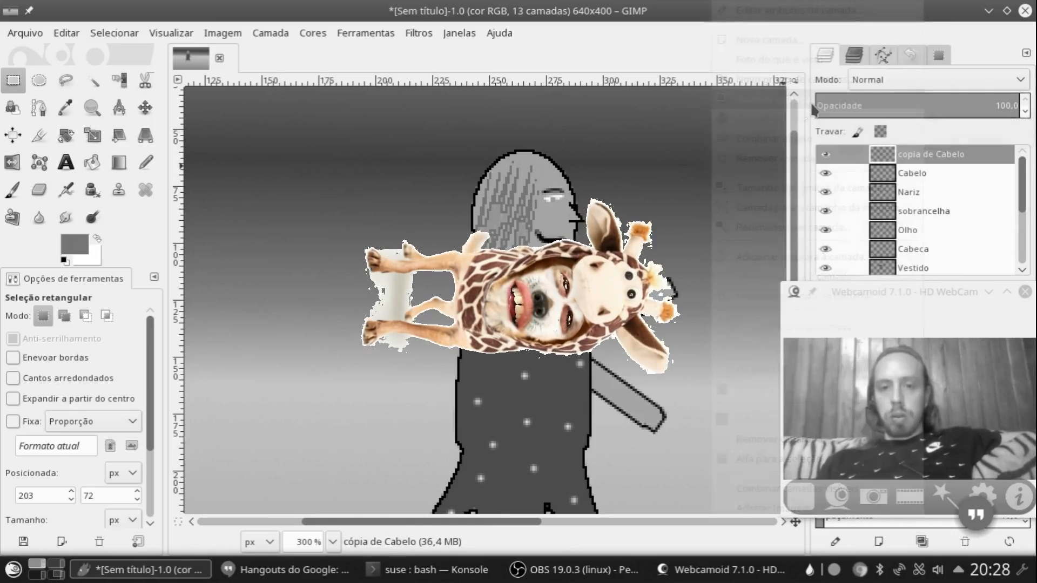
key(ctrl+z)
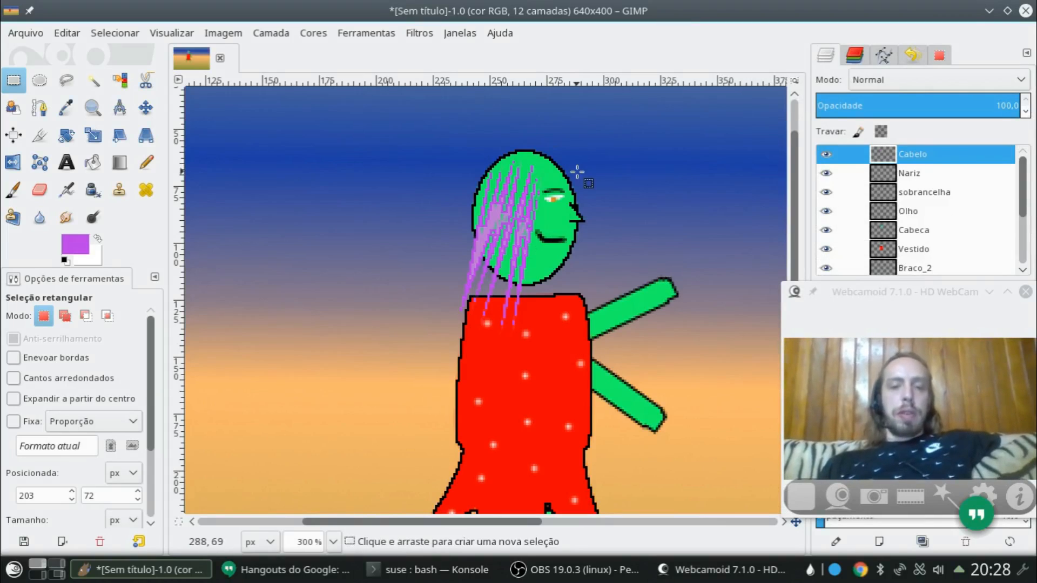
Step: Duplicate the Cabelo layer and move the copy slightly toward the back of the head
right_click(927, 160)
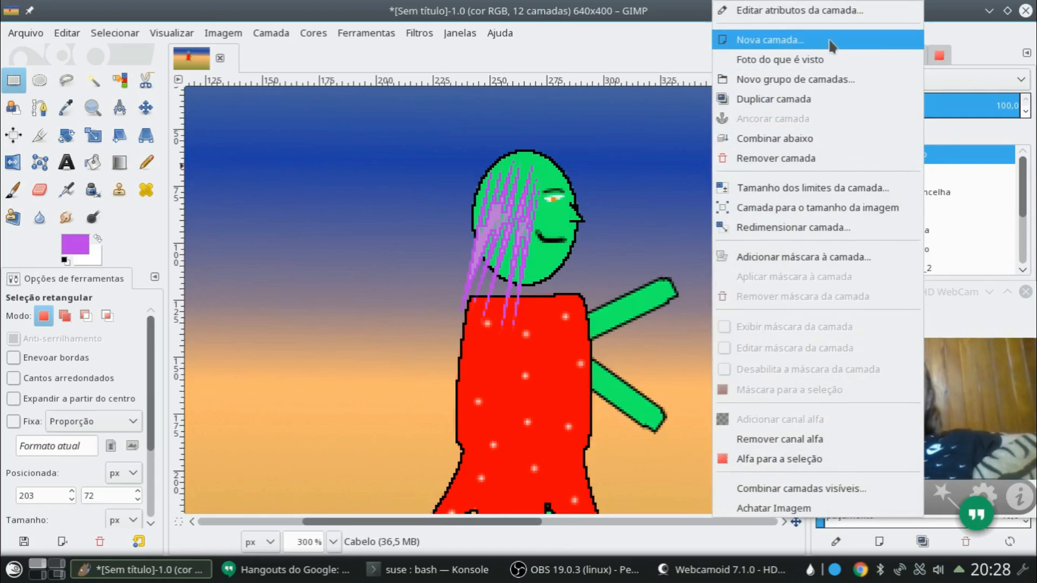
click(814, 100)
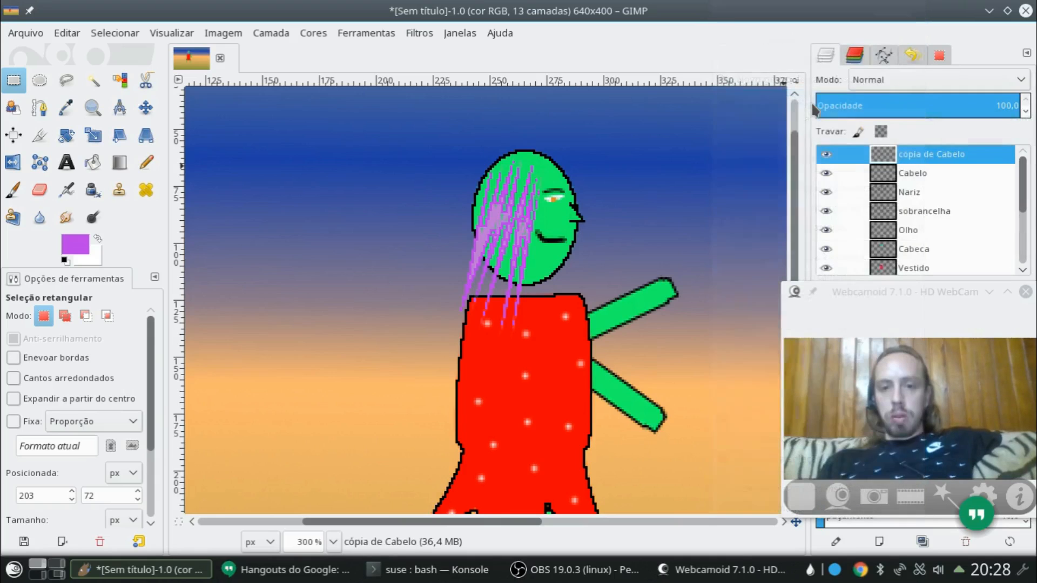
scroll(576, 216, up, 2)
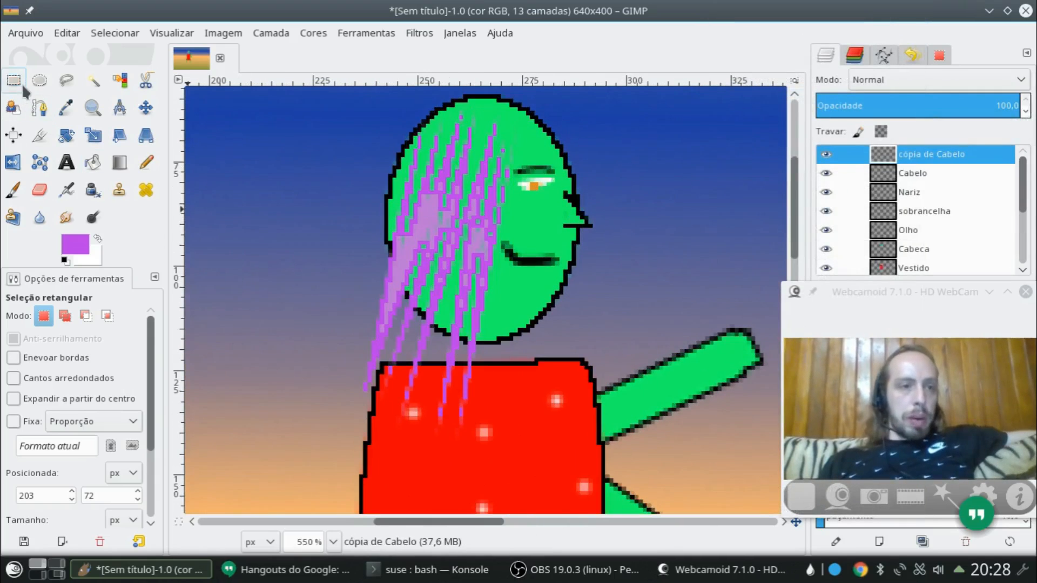
click(147, 109)
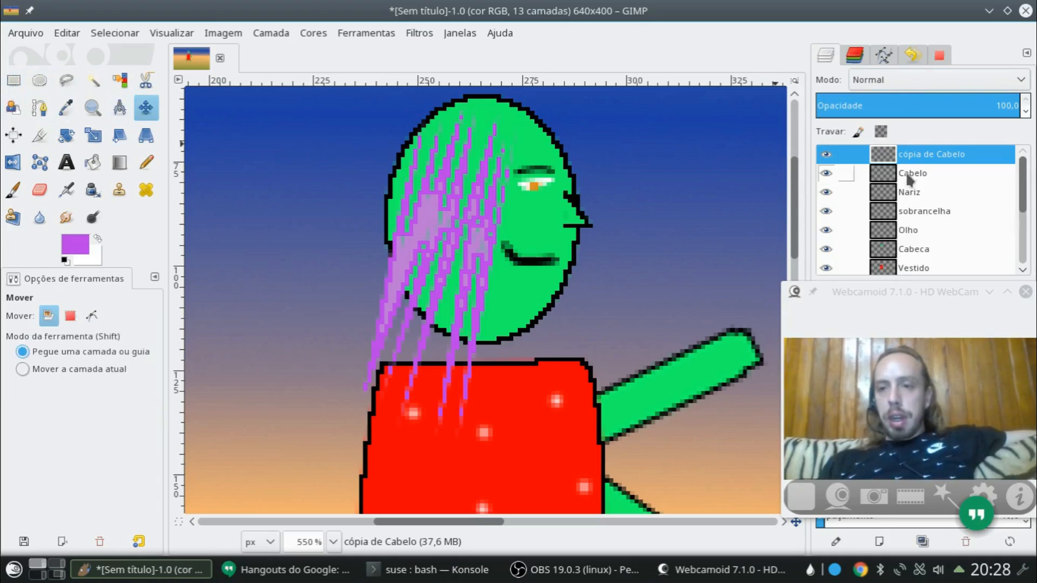
drag(427, 224, 409, 215)
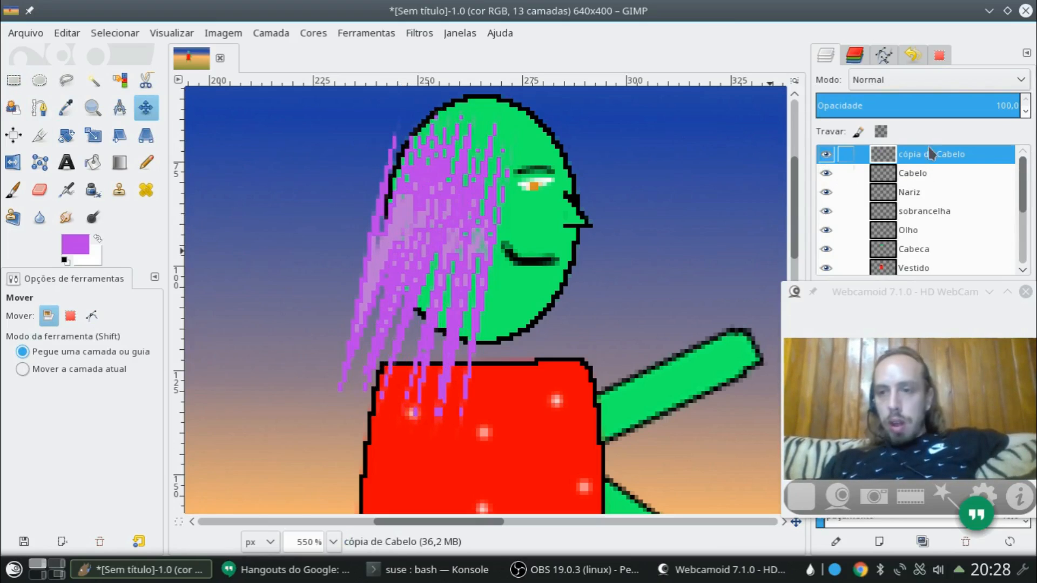
Step: Duplicate the topmost hair layer three times, moving copies up toward the crown to thicken the hair
right_click(931, 151)
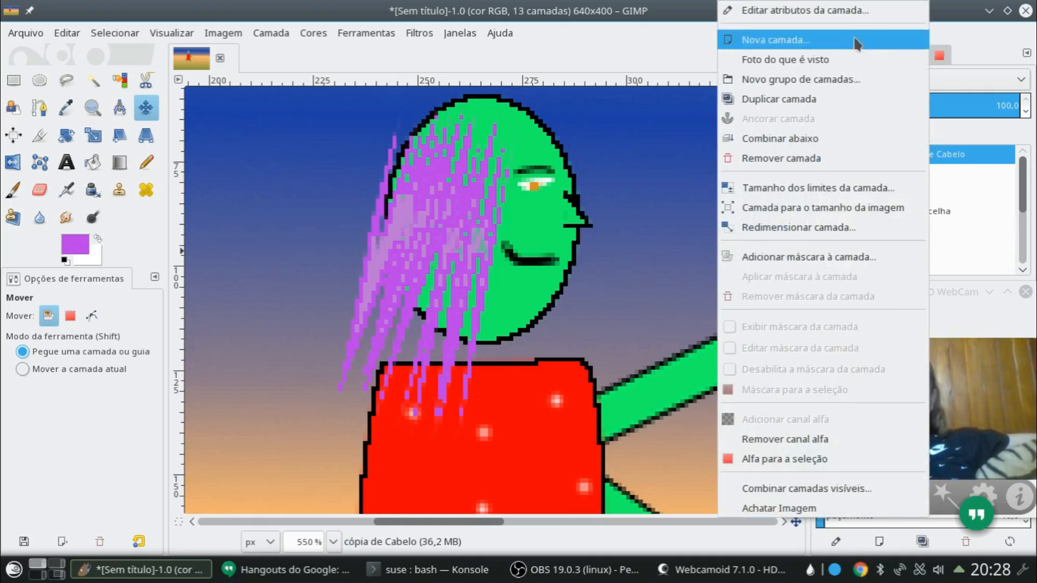
drag(414, 214, 441, 161)
right_click(931, 151)
click(783, 100)
right_click(935, 153)
click(843, 97)
drag(416, 212, 457, 146)
Step: Make two more duplicates of the topmost hair layer and reposition the hair to fill out its length between crown and dress
right_click(933, 164)
click(783, 100)
right_click(958, 156)
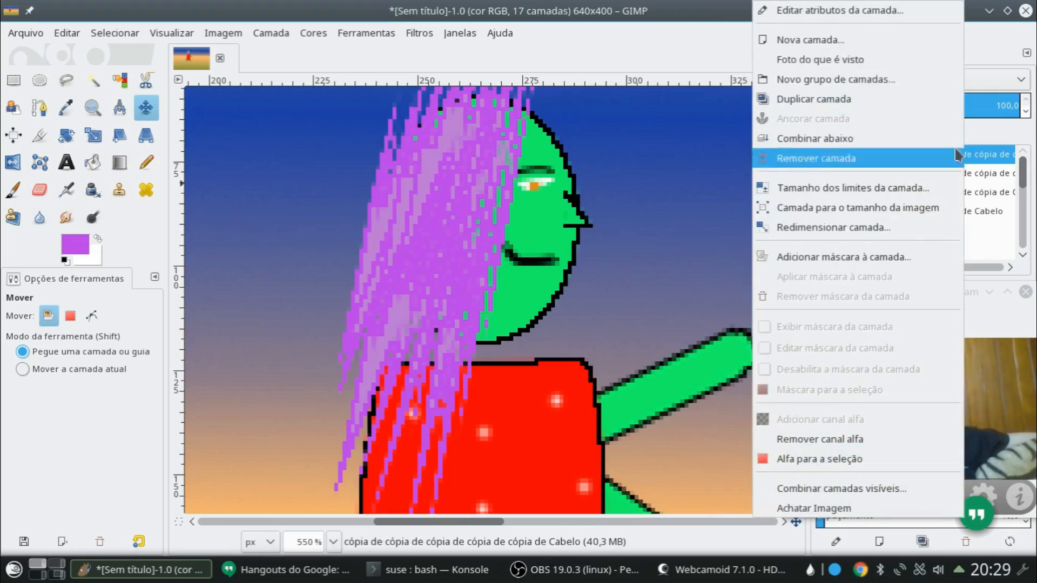
click(870, 102)
scroll(483, 291, up, 1)
drag(483, 291, 498, 220)
scroll(646, 254, down, 3)
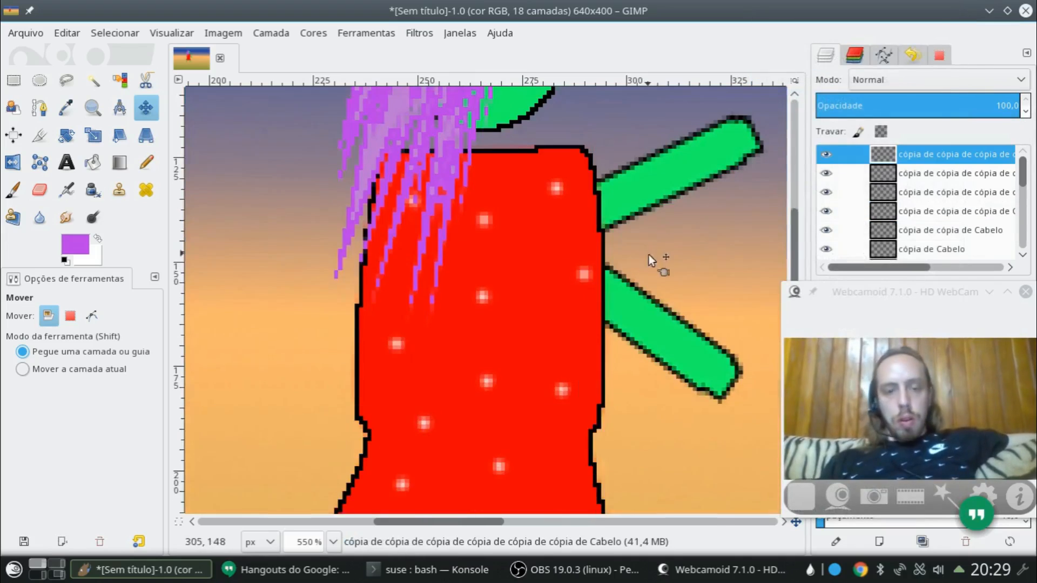
Step: Add two further duplicates of the topmost hair layer, shifting each down slightly to thicken the hair over the dress
scroll(650, 260, up, 2)
right_click(945, 155)
click(833, 99)
drag(446, 133, 447, 159)
ctrl+scroll(597, 352, down, 3)
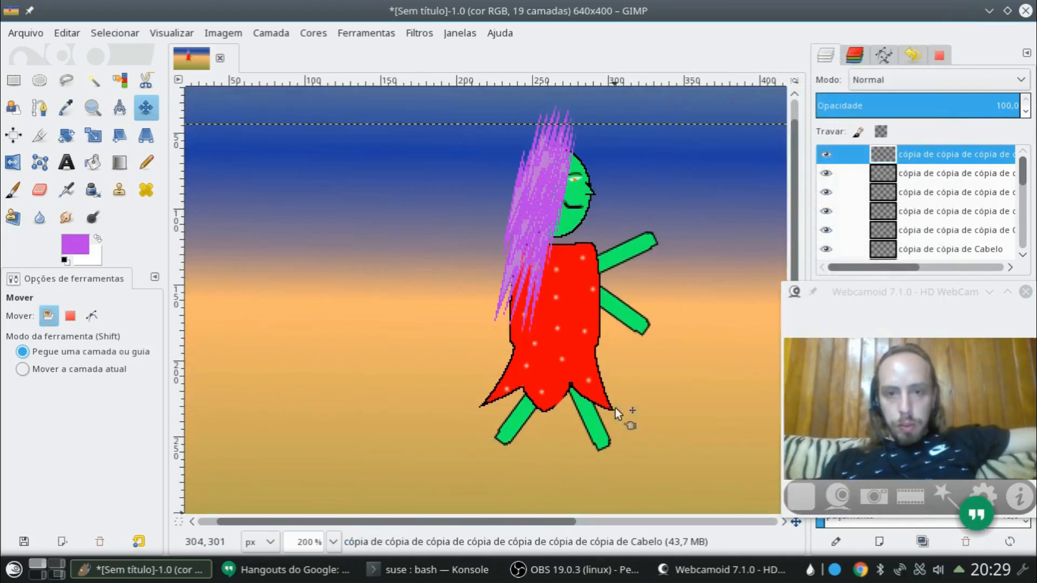
right_click(933, 155)
click(783, 103)
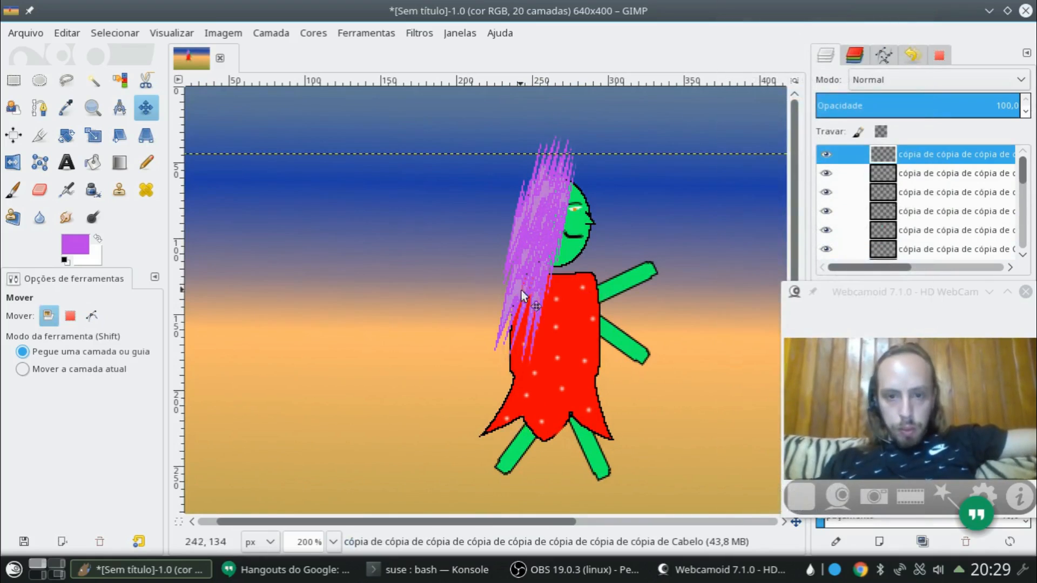
drag(521, 292, 524, 310)
Step: Examine the layered hair up close, from above the crown down over the dress
ctrl+scroll(559, 177, up, 3)
scroll(559, 177, down, 2)
scroll(601, 296, up, 3)
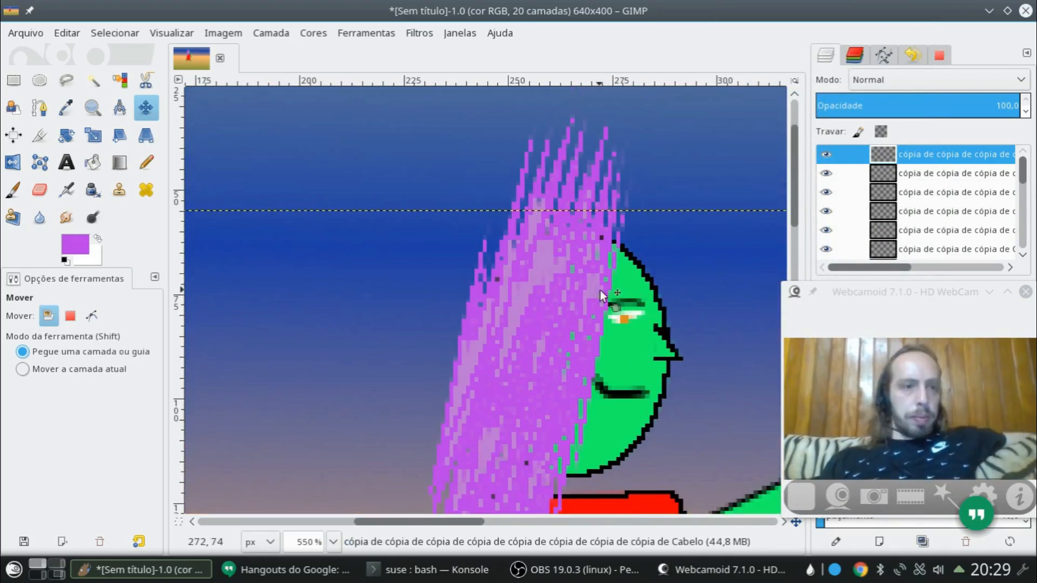
scroll(737, 270, up, 2)
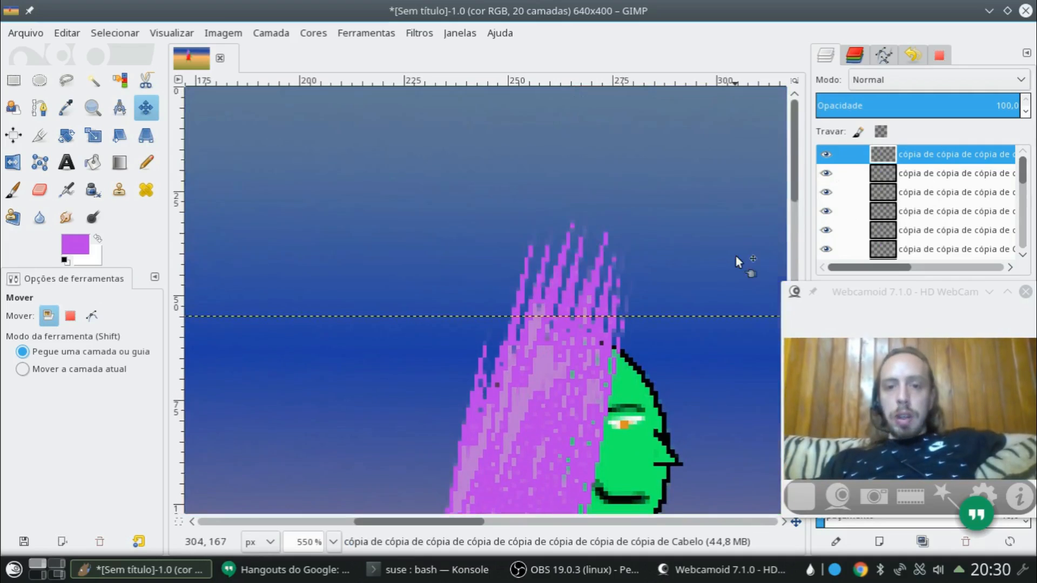
scroll(738, 264, down, 7)
scroll(739, 261, up, 2)
scroll(738, 257, up, 2)
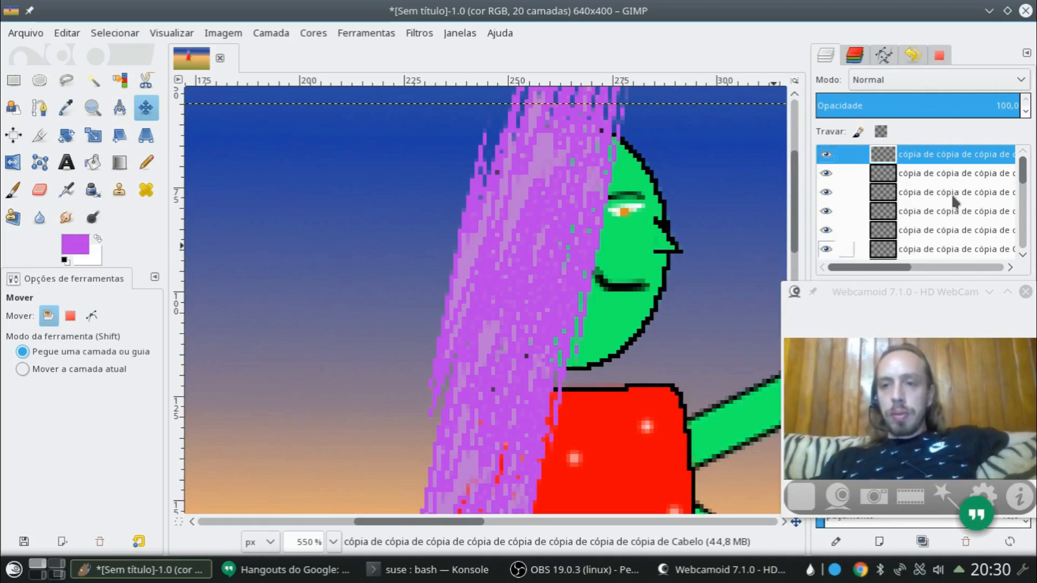
Step: Merge the topmost hair copy down into the hair layer beneath it, four times in succession
right_click(949, 163)
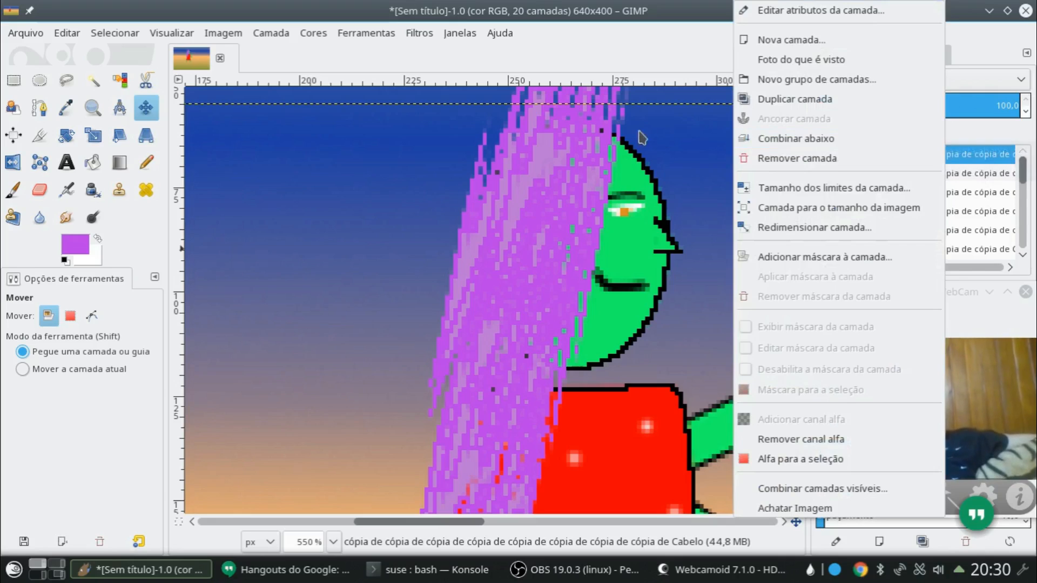
click(853, 141)
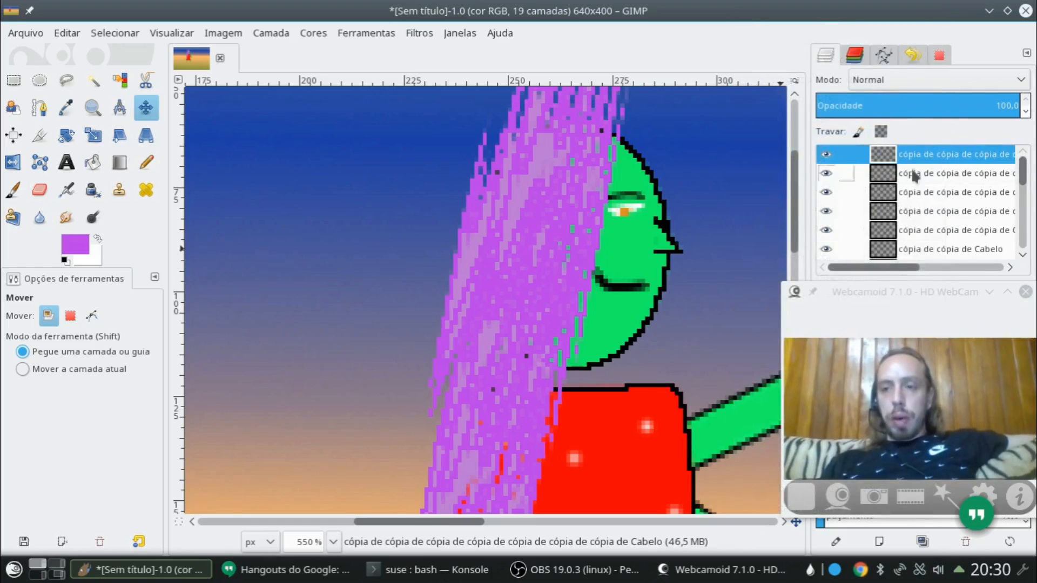
right_click(954, 158)
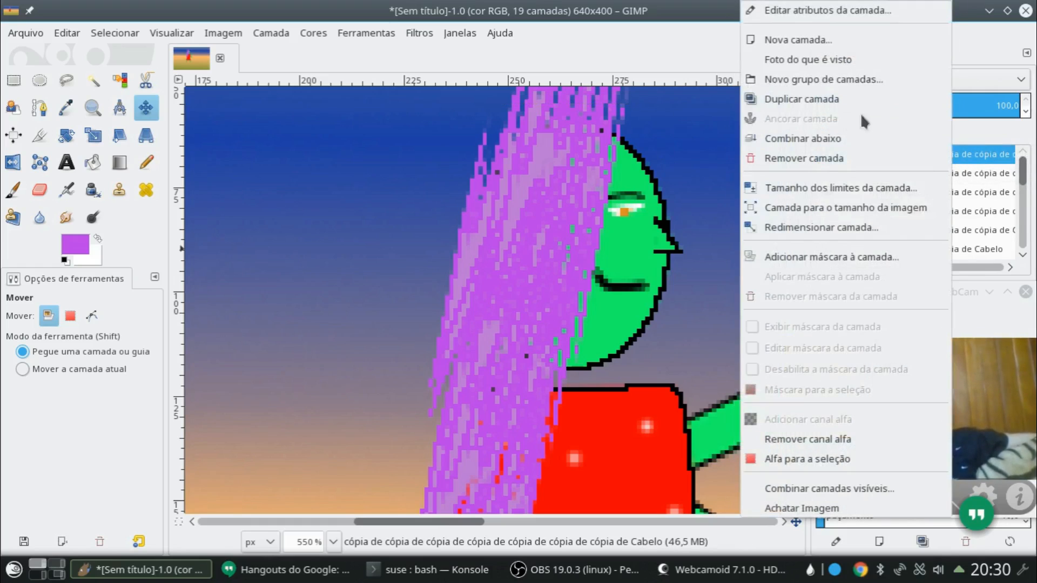
click(846, 140)
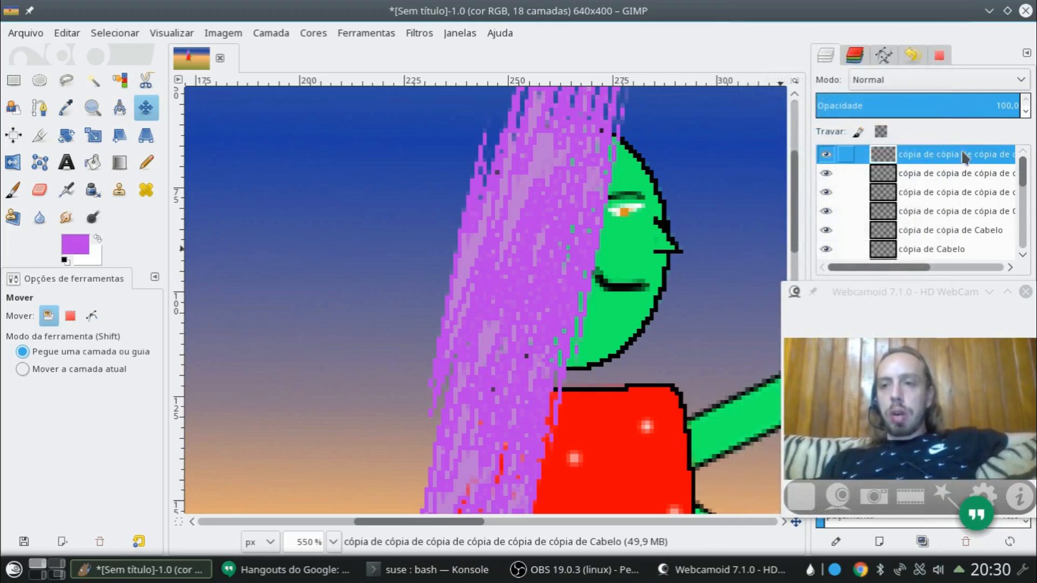
click(956, 174)
click(949, 156)
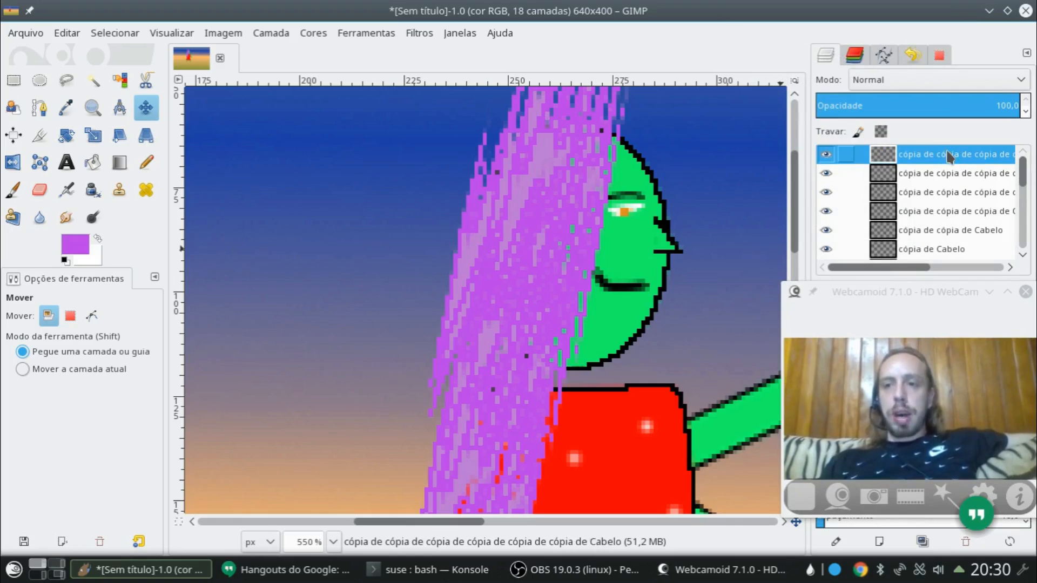
click(945, 174)
click(936, 155)
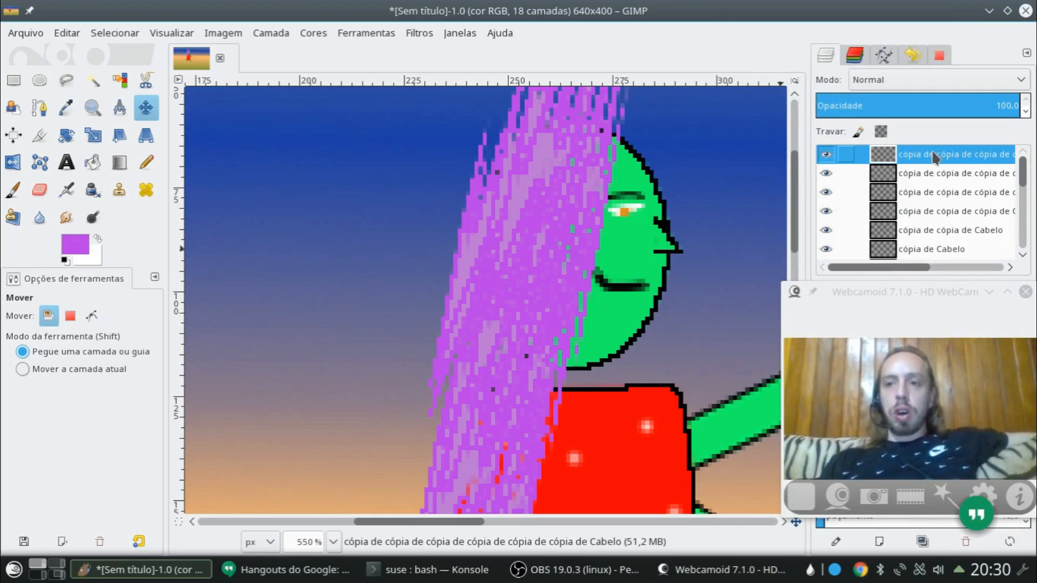
right_click(948, 159)
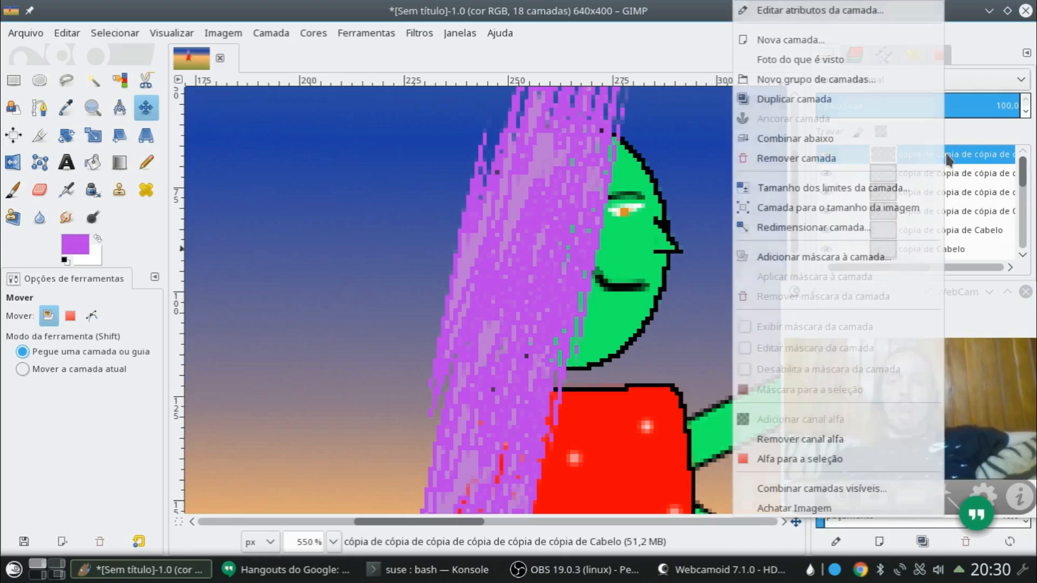
click(864, 136)
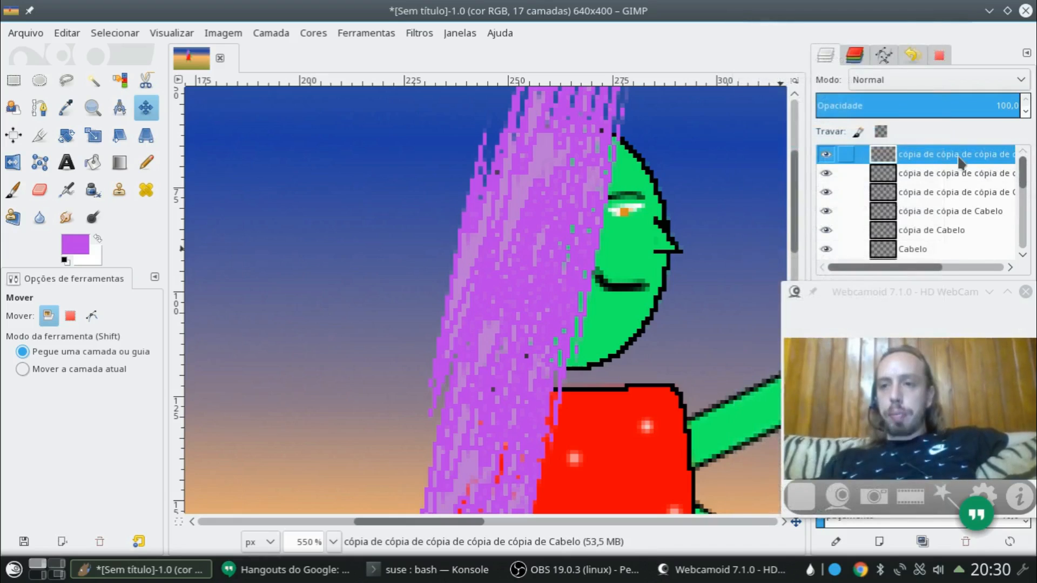
right_click(960, 158)
click(910, 135)
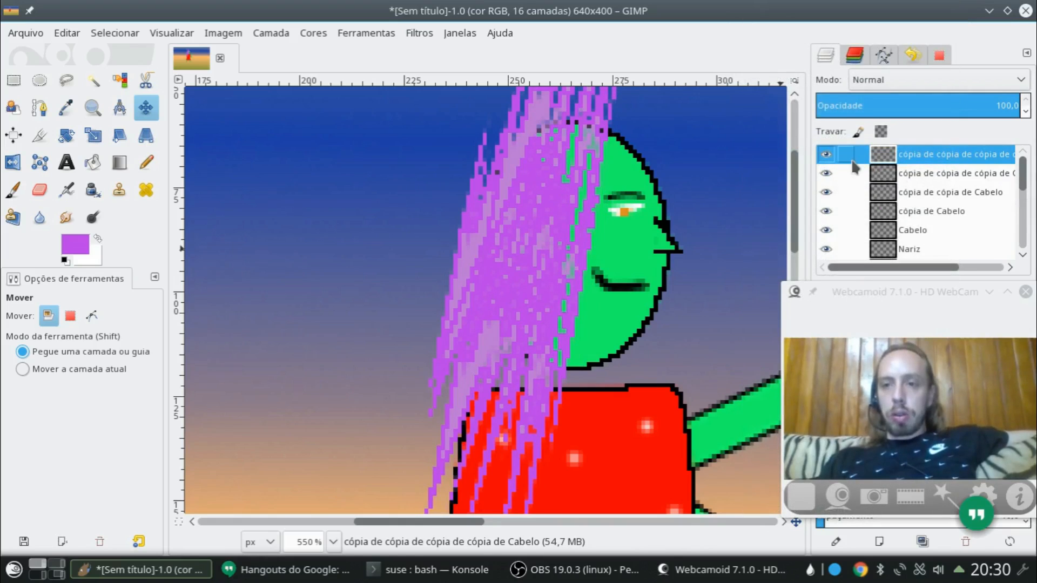
Step: Merge the remaining stacked hair copies down one by one into the original Cabelo layer
right_click(930, 156)
click(864, 136)
right_click(942, 157)
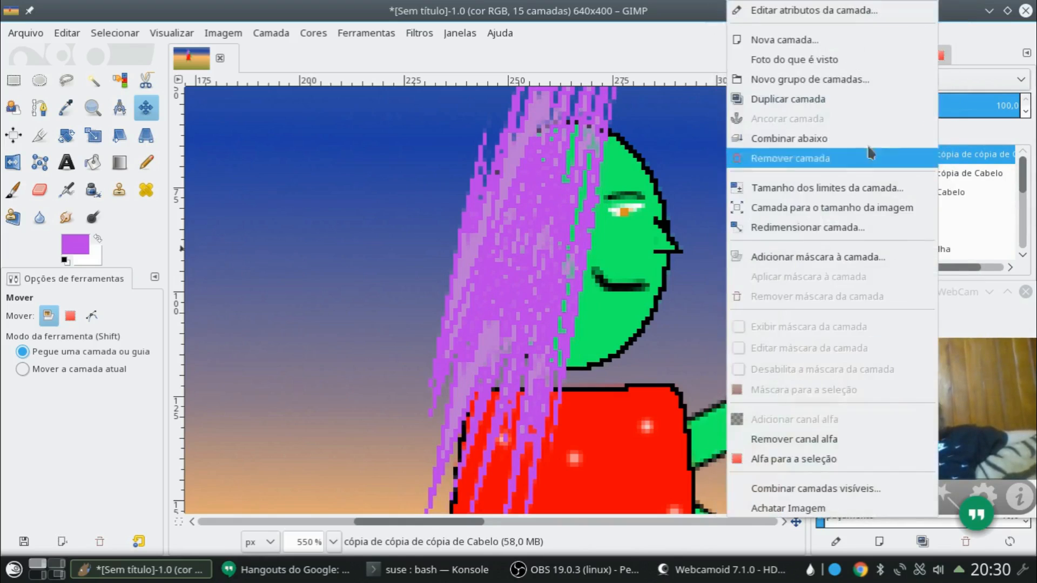
click(864, 136)
right_click(945, 158)
click(864, 136)
right_click(946, 156)
click(864, 136)
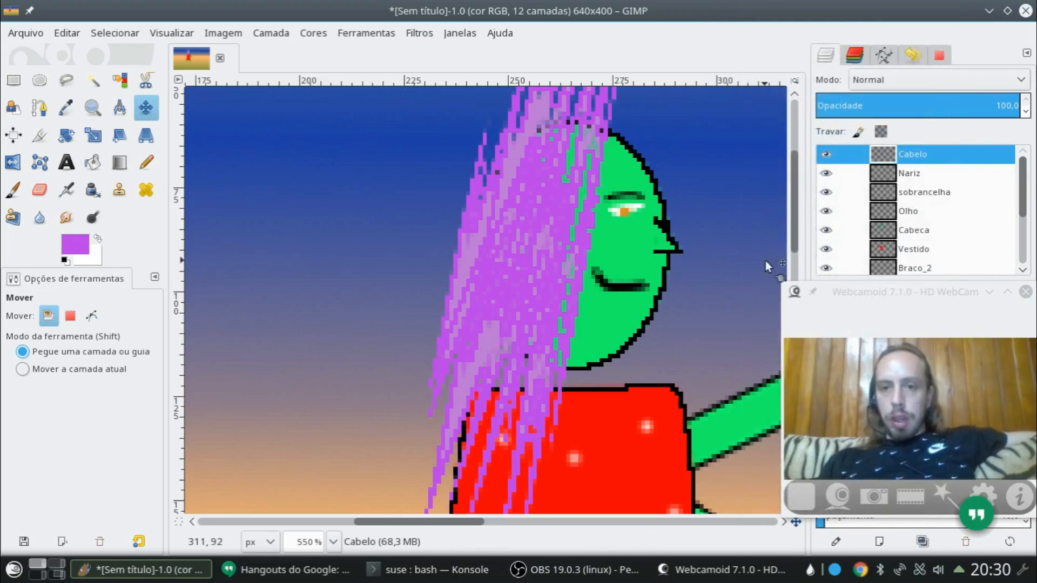
Step: Try to move the merged Cabelo layer away from the head, and undo the attempt
scroll(720, 264, up, 5)
scroll(721, 265, down, 5)
ctrl+scroll(721, 265, down, 2)
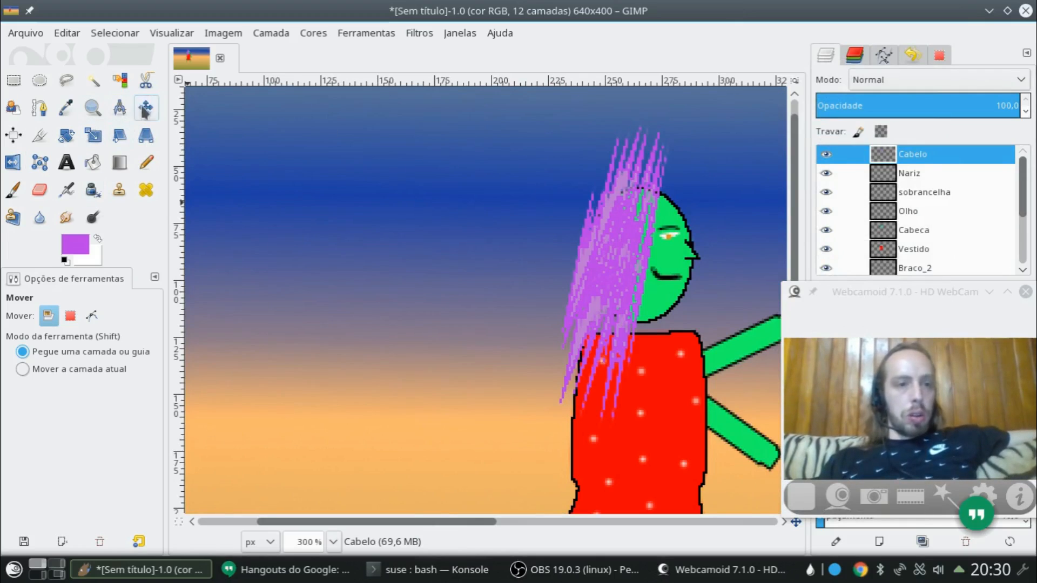
drag(611, 244, 472, 274)
key(ctrl+z)
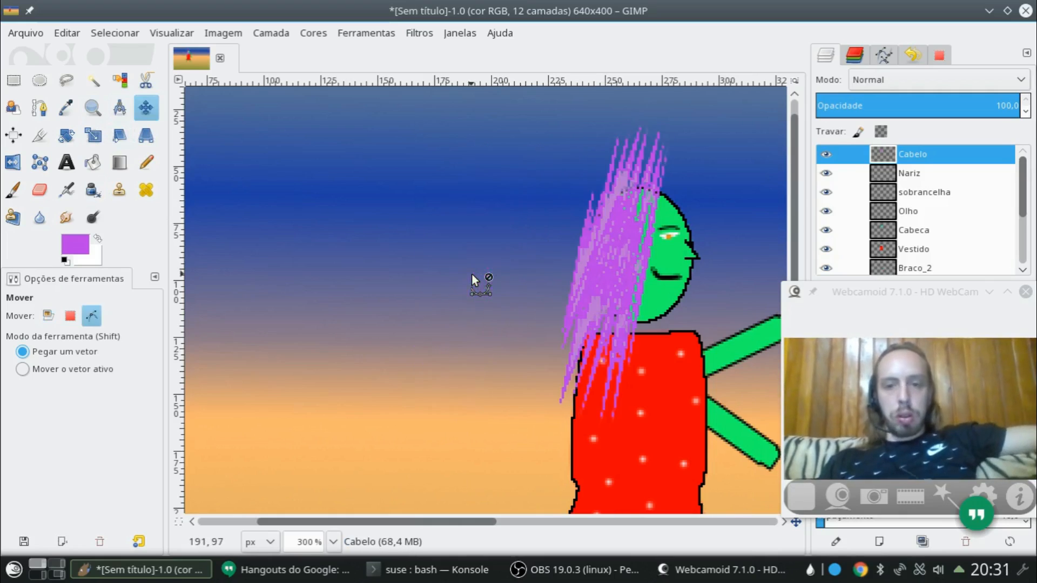
Step: Erase the hair strands sticking up above the crown with the 2. Hardness 100 brush, following the rounded outline of the head
ctrl+scroll(686, 178, up, 3)
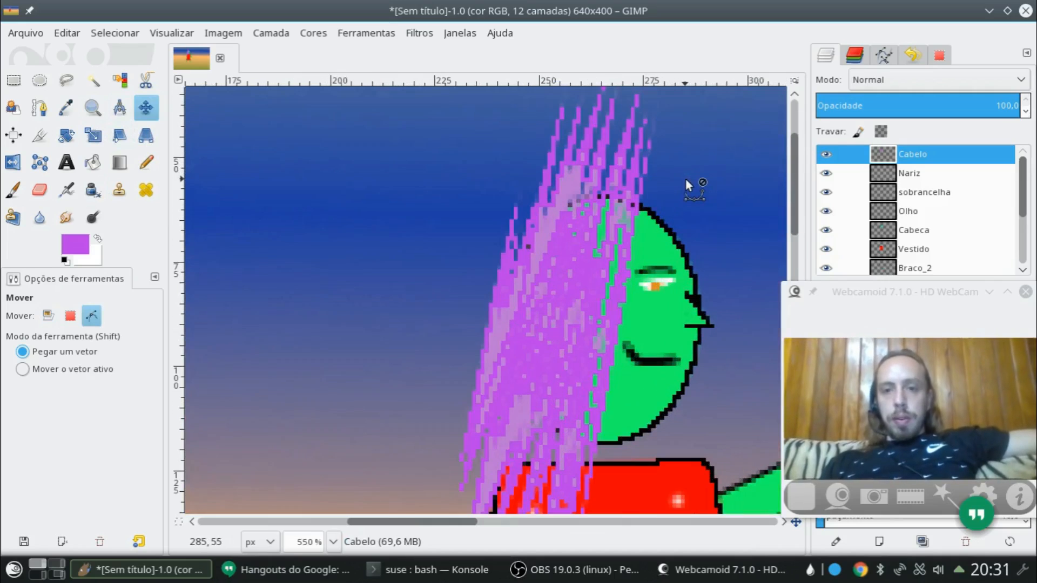
click(39, 190)
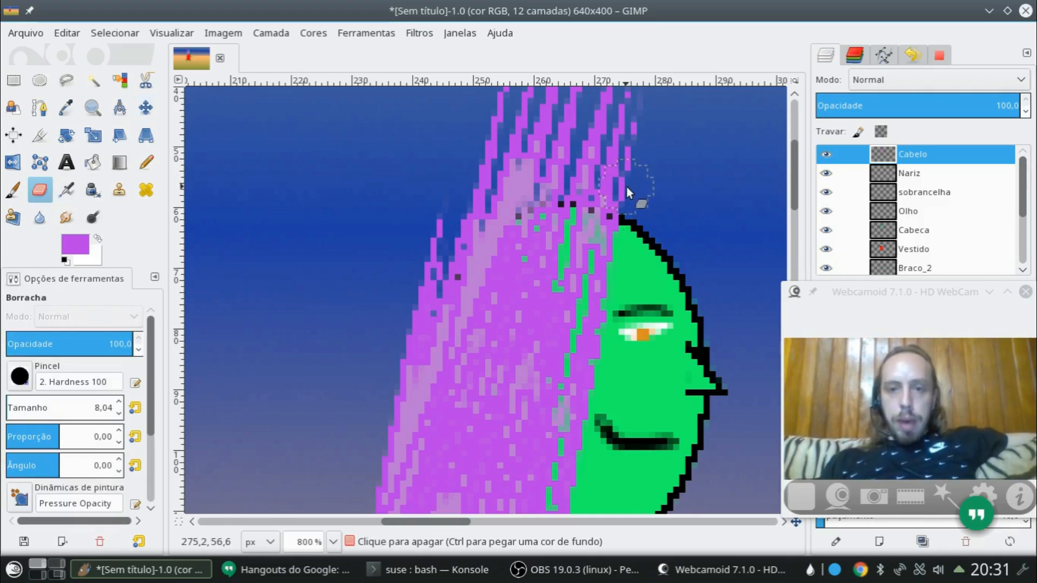
mouse_move(626, 187)
mouse_down()
mouse_move(536, 165)
mouse_move(563, 163)
mouse_move(493, 183)
mouse_up()
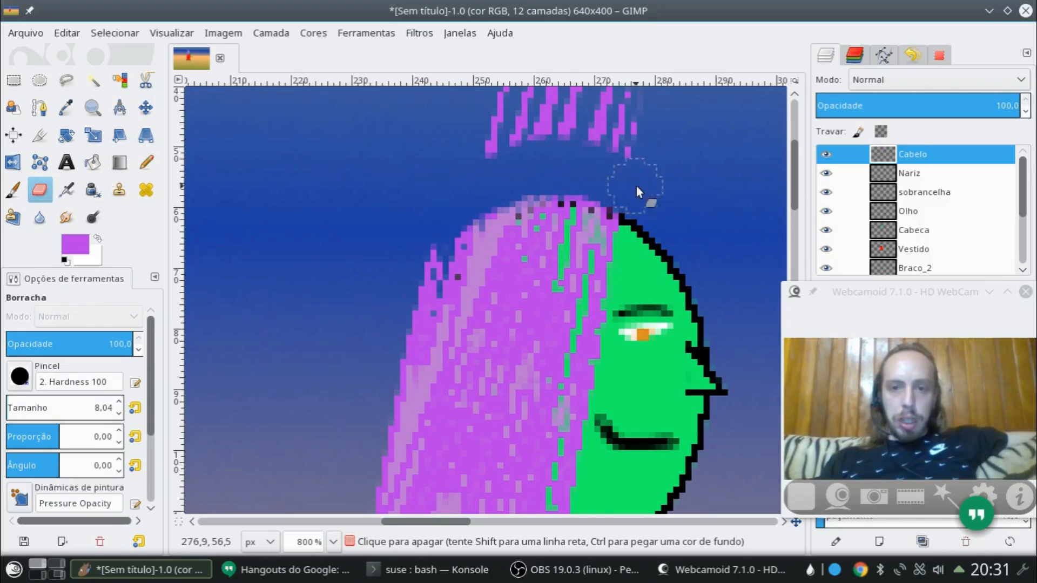
scroll(637, 187, up, 5)
mouse_move(562, 352)
mouse_down()
mouse_move(553, 301)
mouse_move(615, 329)
mouse_up()
scroll(683, 348, down, 4)
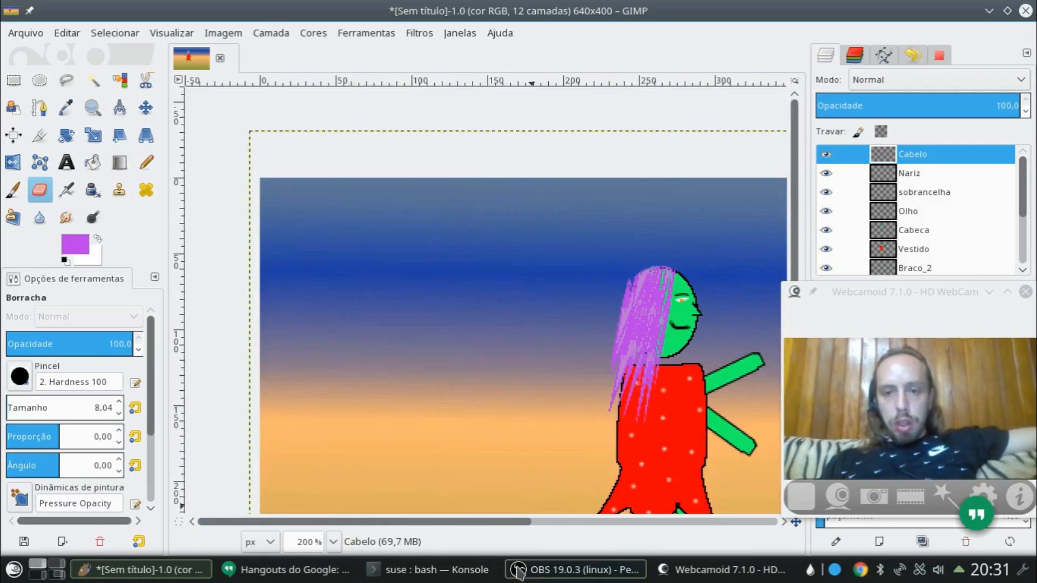
drag(481, 522, 539, 523)
scroll(546, 349, down, 2)
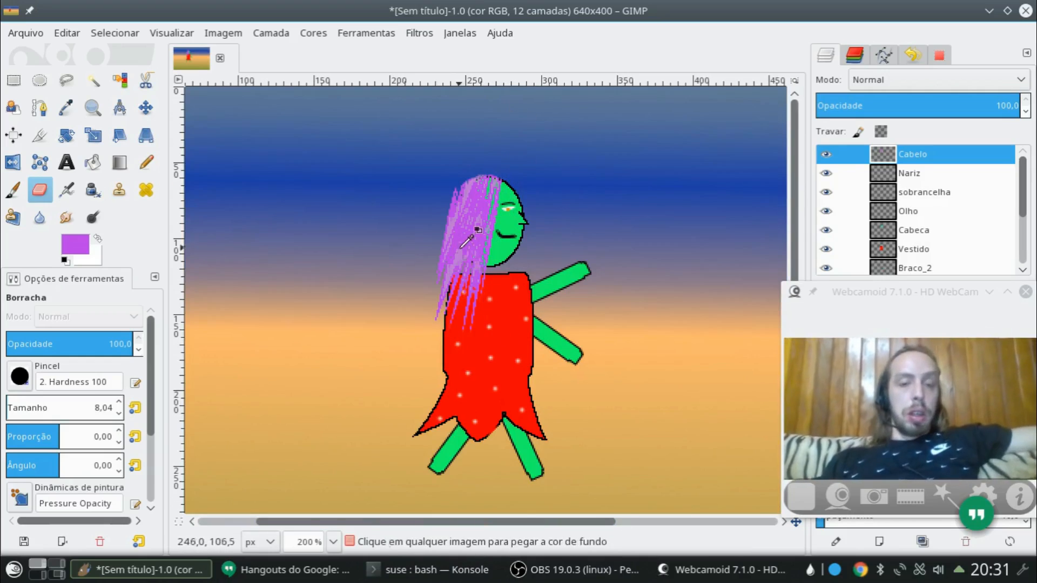
ctrl+scroll(470, 251, up, 4)
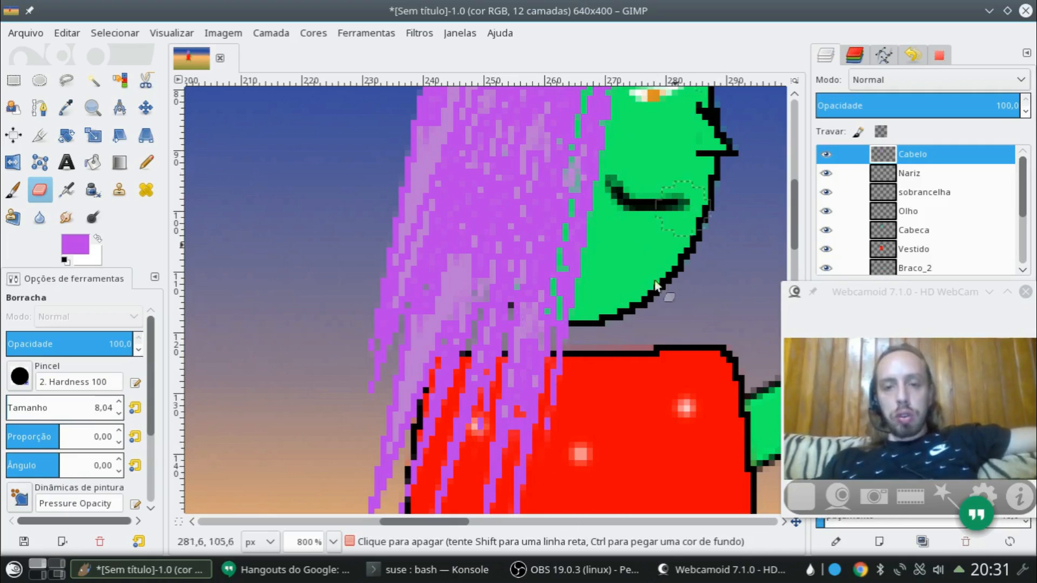
ctrl+scroll(775, 221, down, 6)
key(r)
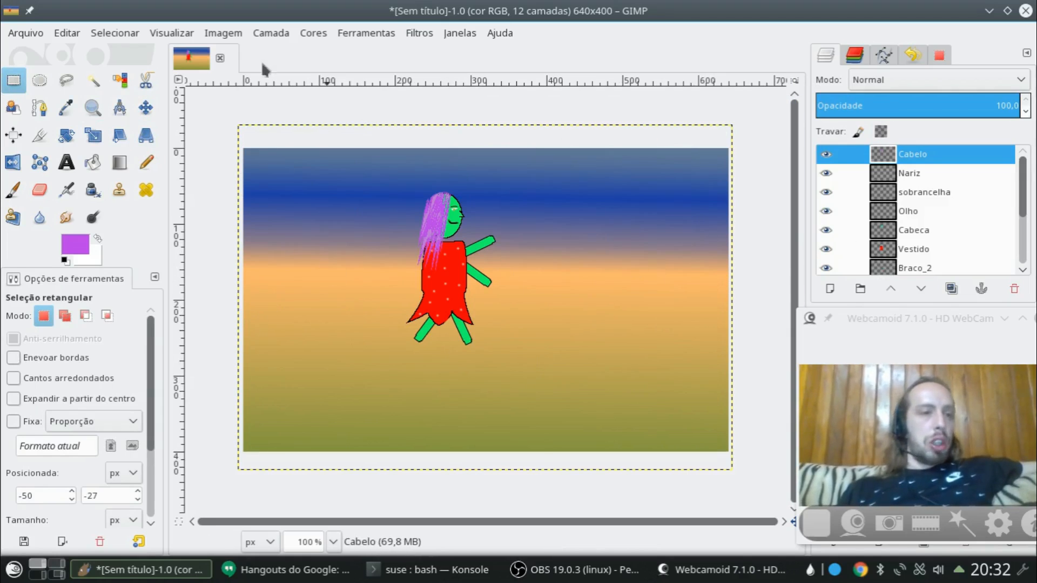
Step: Create a transparent 640 by 400 px layer named Sol above the hair layer
right_click(914, 154)
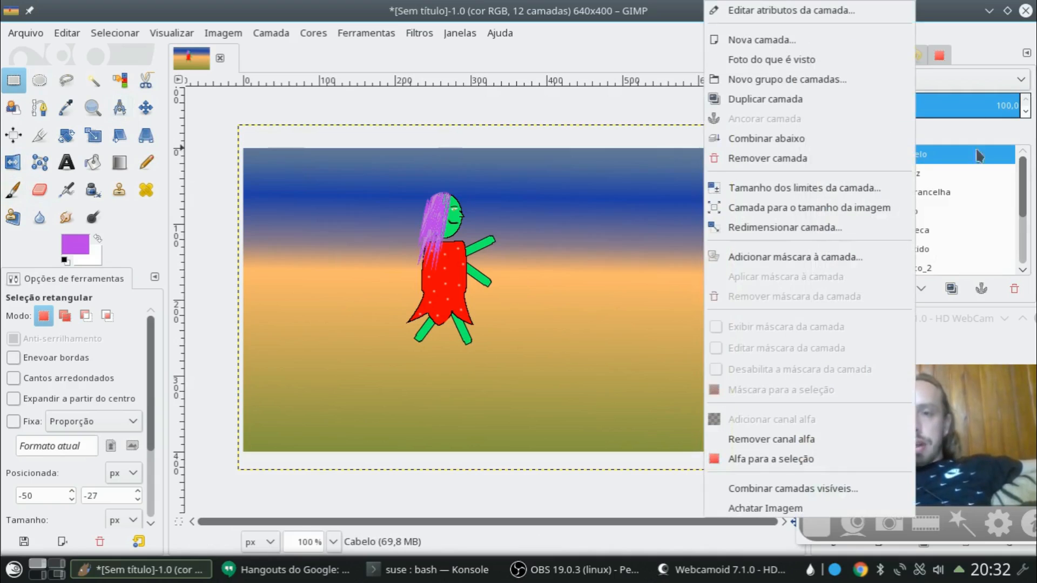
click(898, 41)
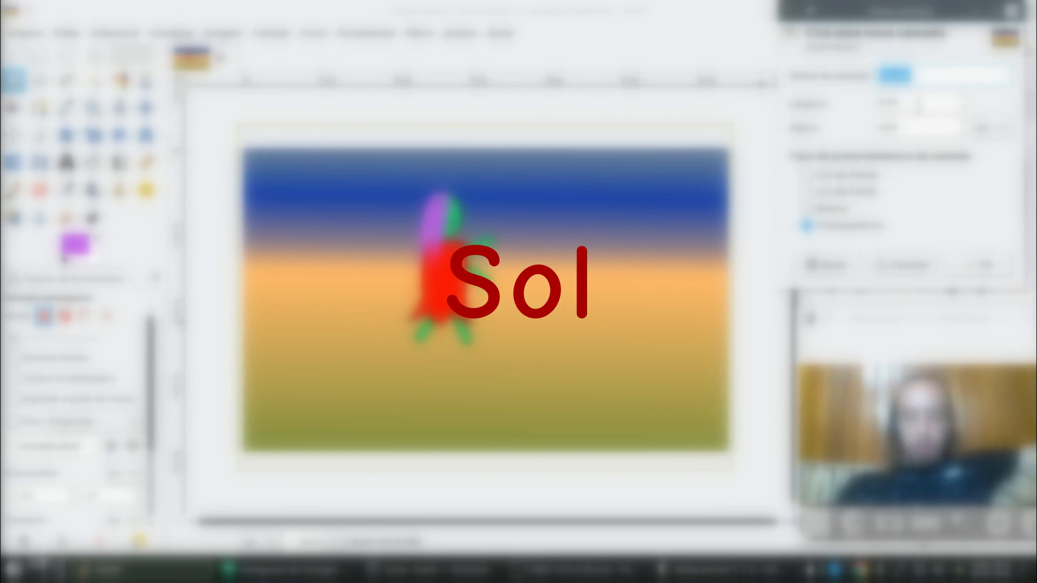
key(BackSpace)
text(Sol)
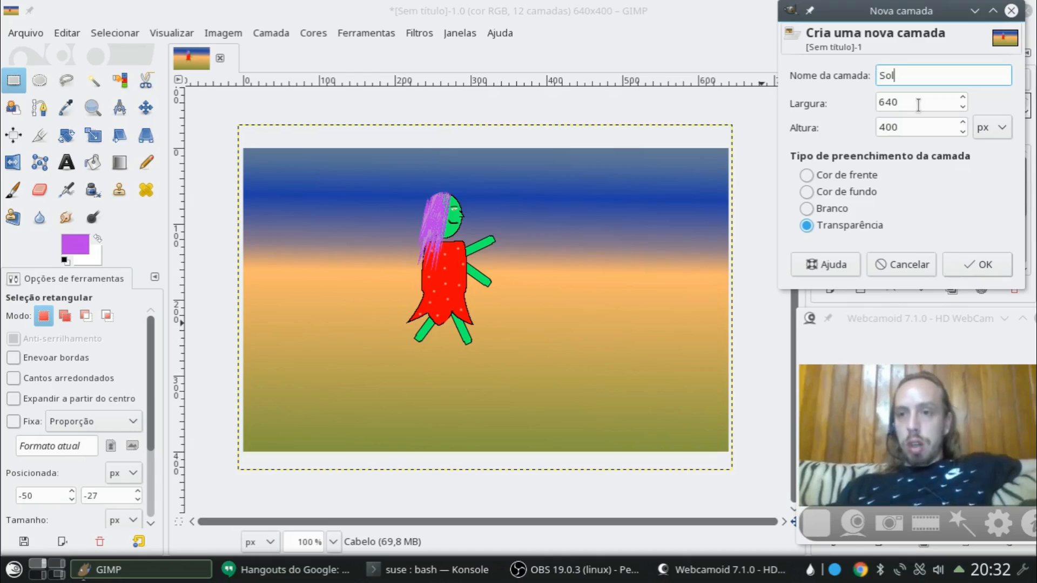
click(978, 264)
Step: Make an elliptical sun selection about 76 by 69 px in the sky at the upper right and fill it with the linear Yellow Orange gradient
key(e)
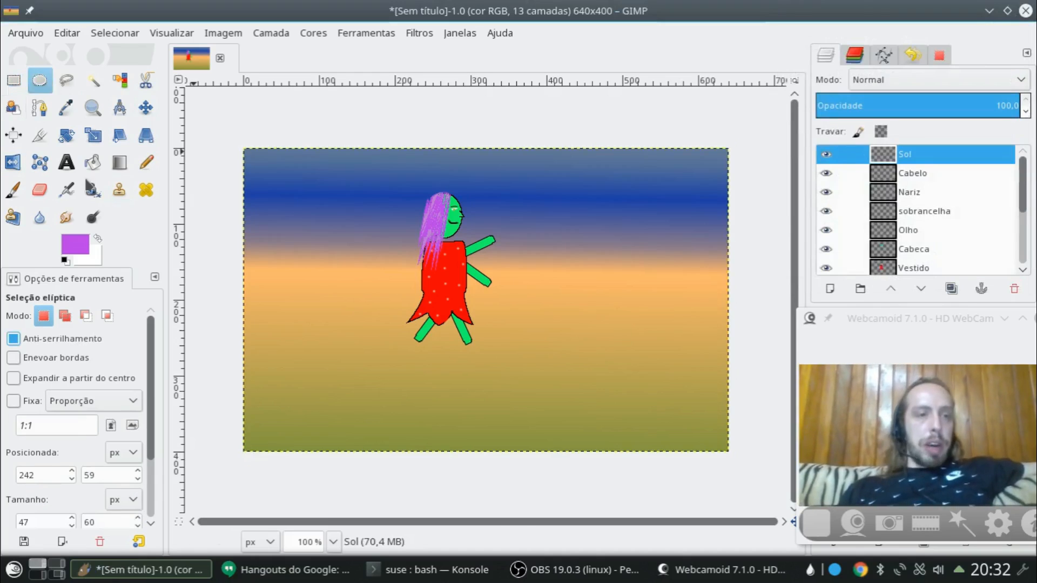
drag(634, 164, 690, 216)
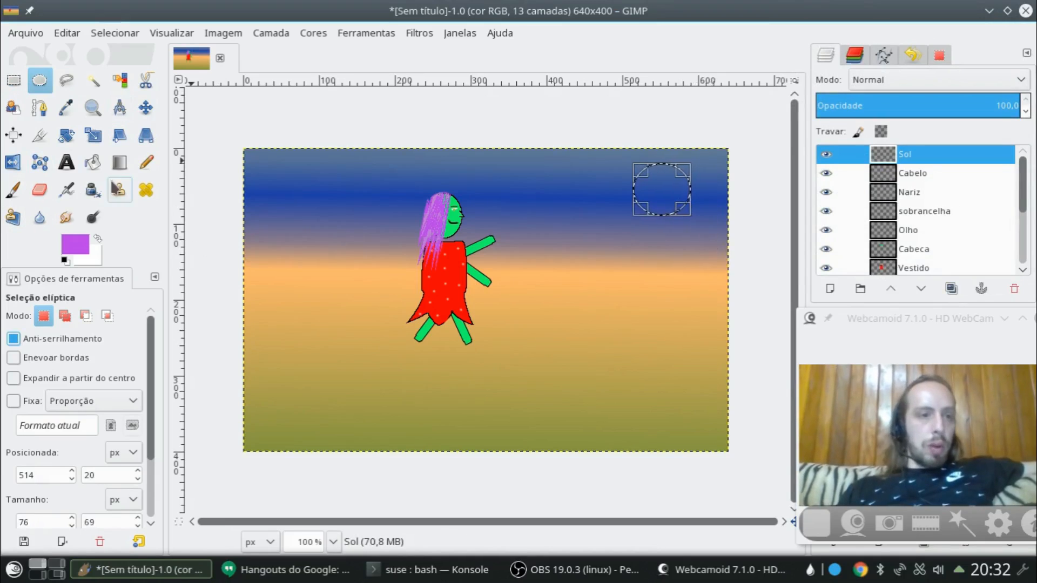
click(122, 164)
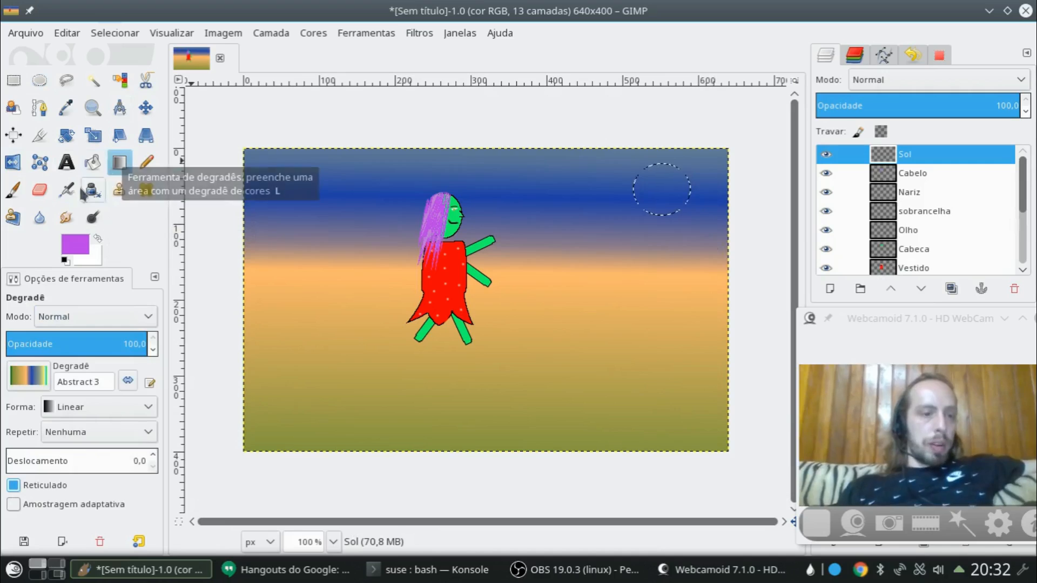
click(41, 372)
scroll(122, 203, down, 10)
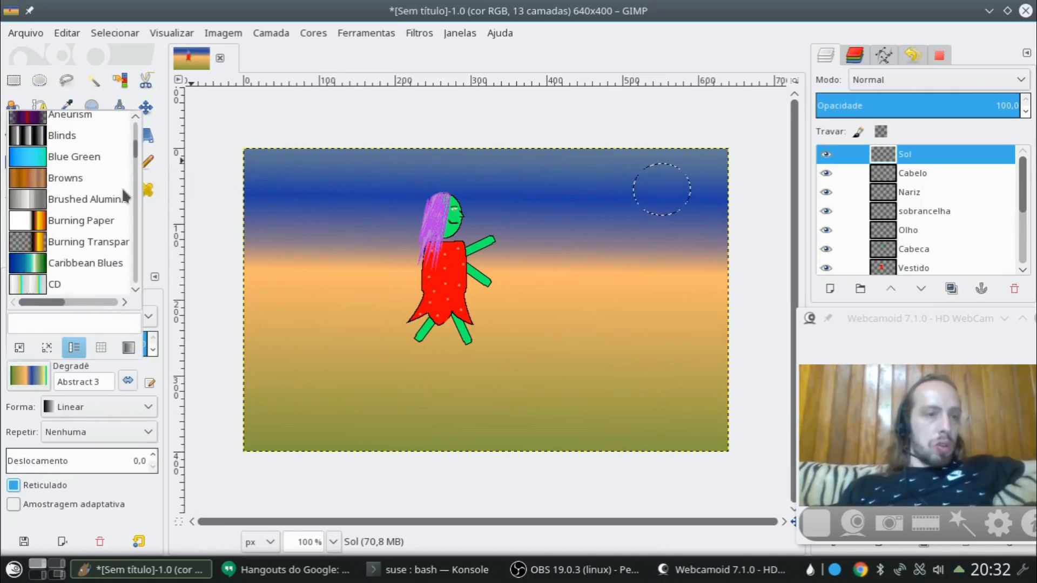
scroll(122, 202, down, 8)
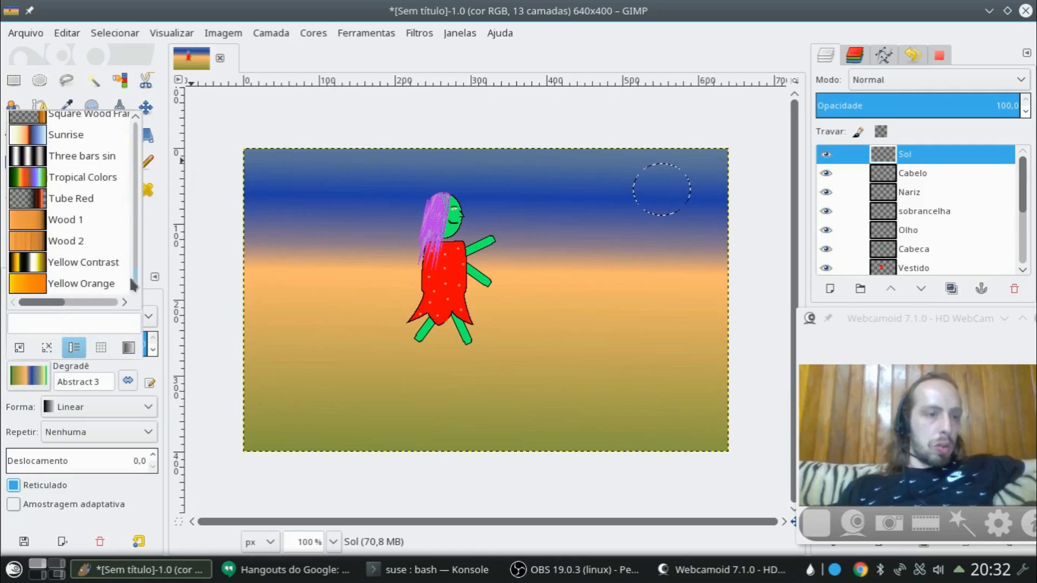
click(37, 289)
drag(658, 158, 690, 210)
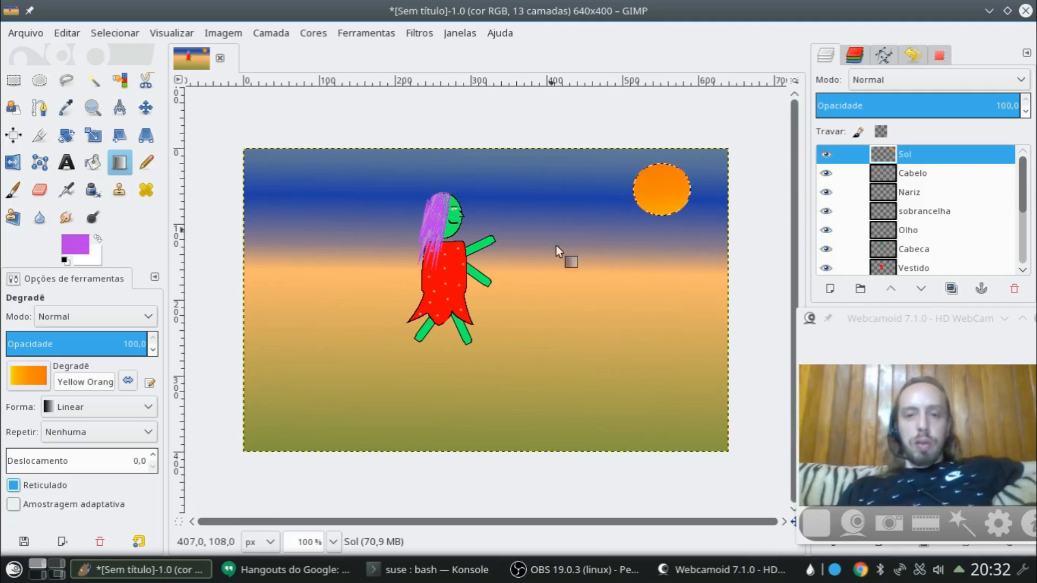
Step: Create a transparent 640 by 400 px layer named Moita above the Sol layer
right_click(912, 154)
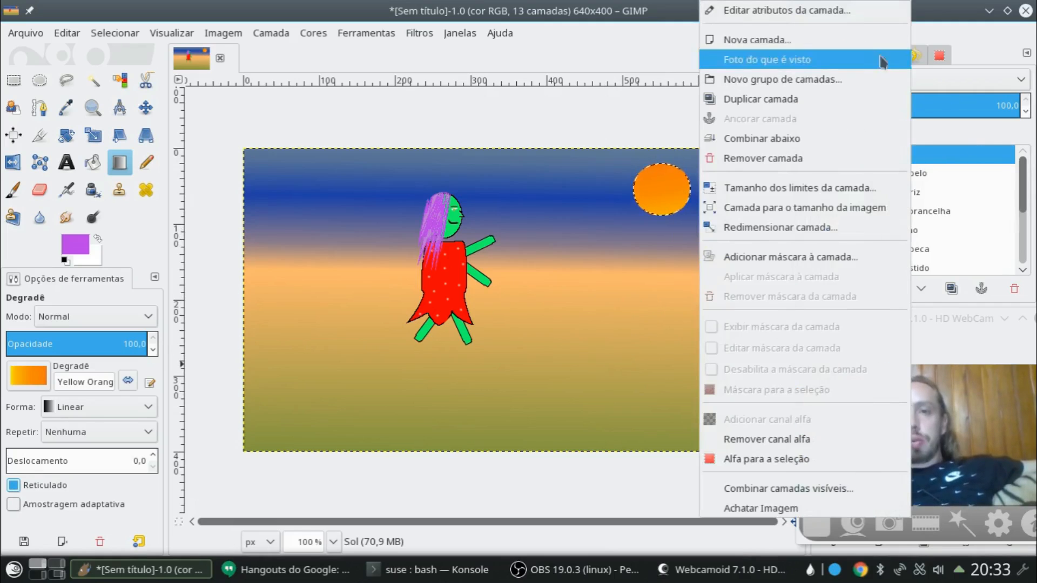
click(864, 37)
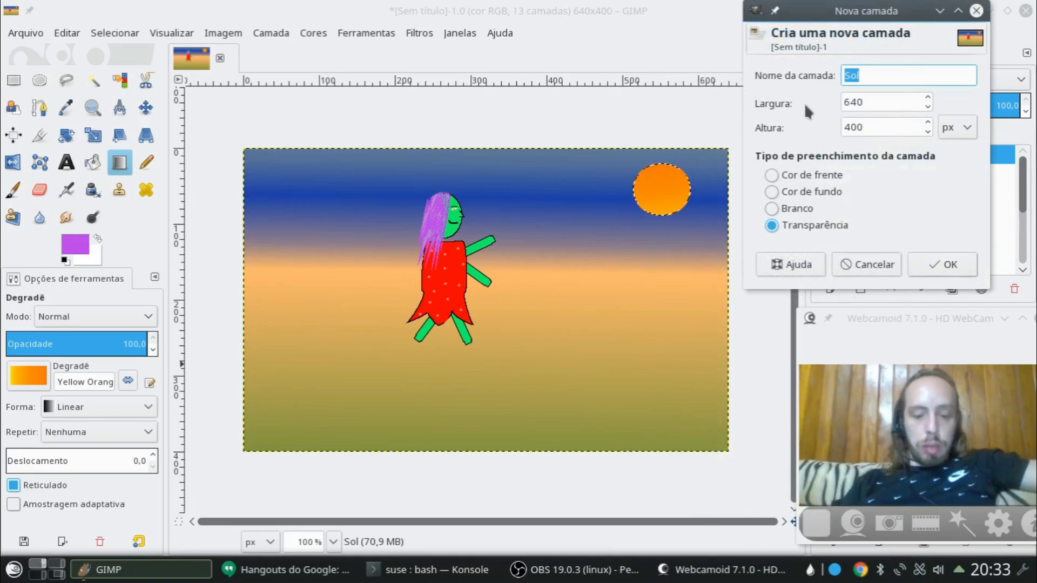
text(Moita)
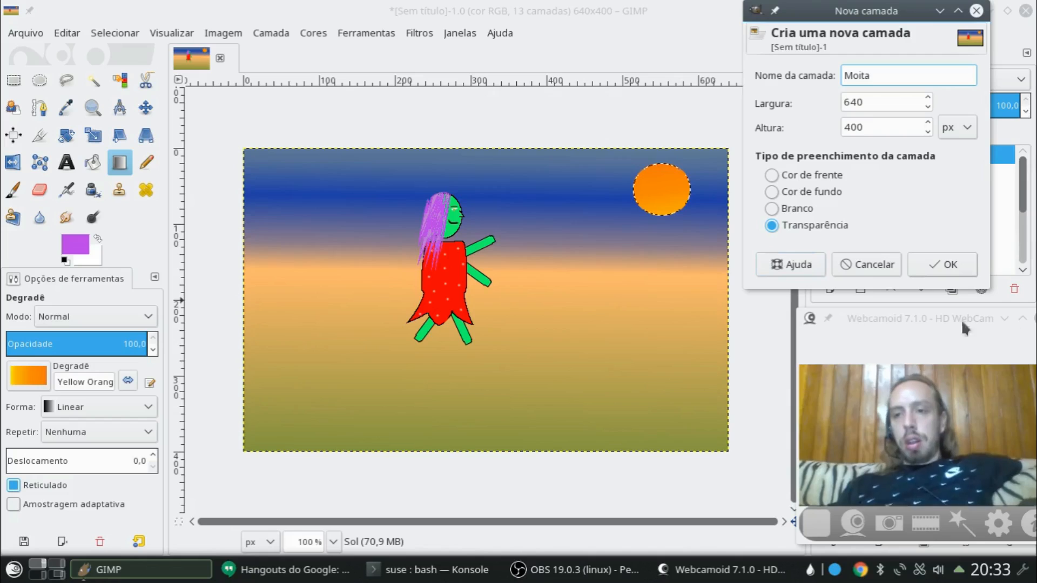
click(963, 264)
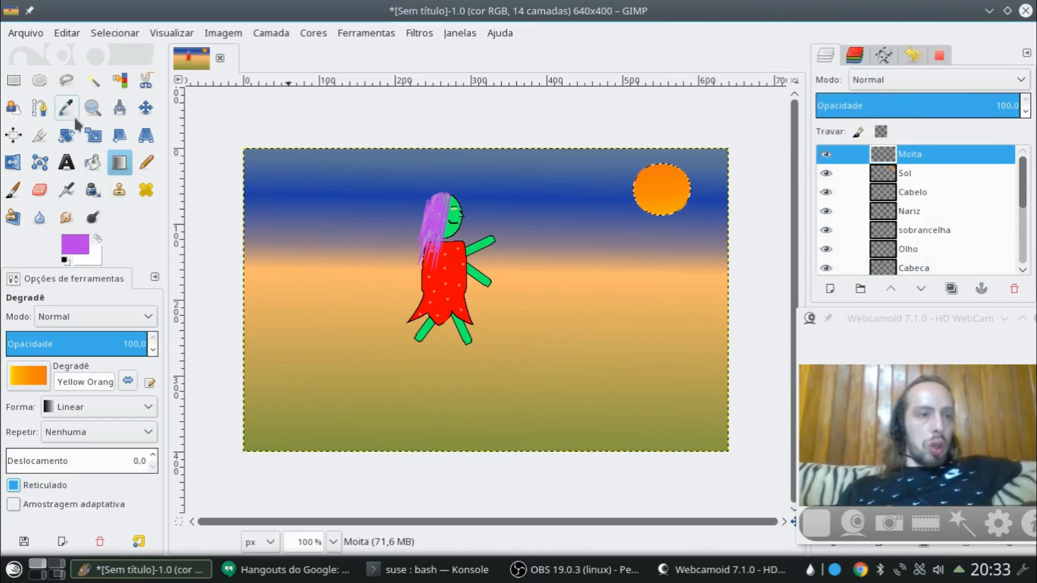
Step: Outline a wide spiky bush with the Paths tool below the sun, extending past the image's right edge
click(40, 107)
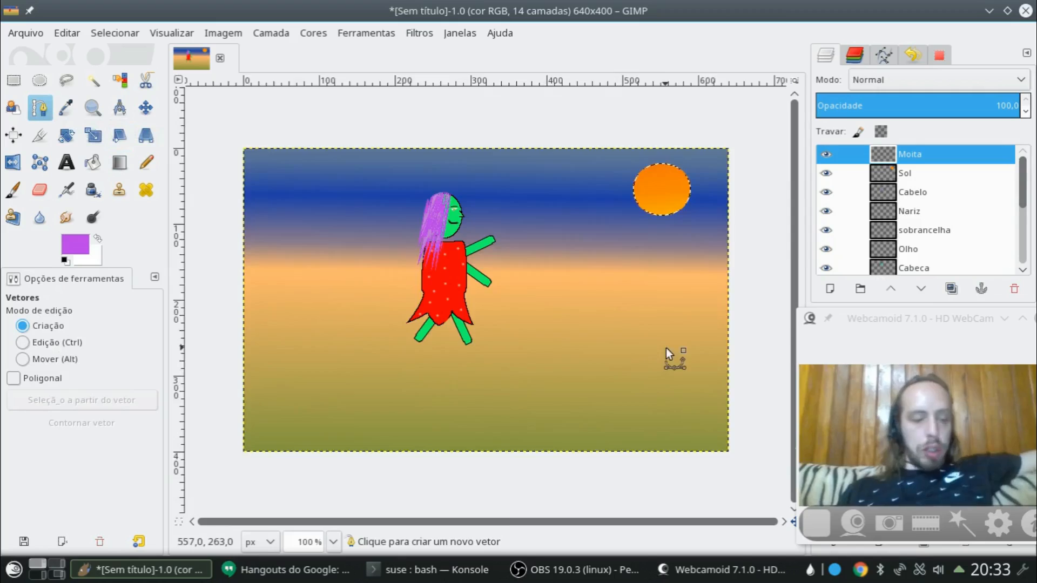
scroll(671, 378, up, 1)
click(652, 298)
click(711, 240)
click(771, 209)
click(747, 259)
click(768, 279)
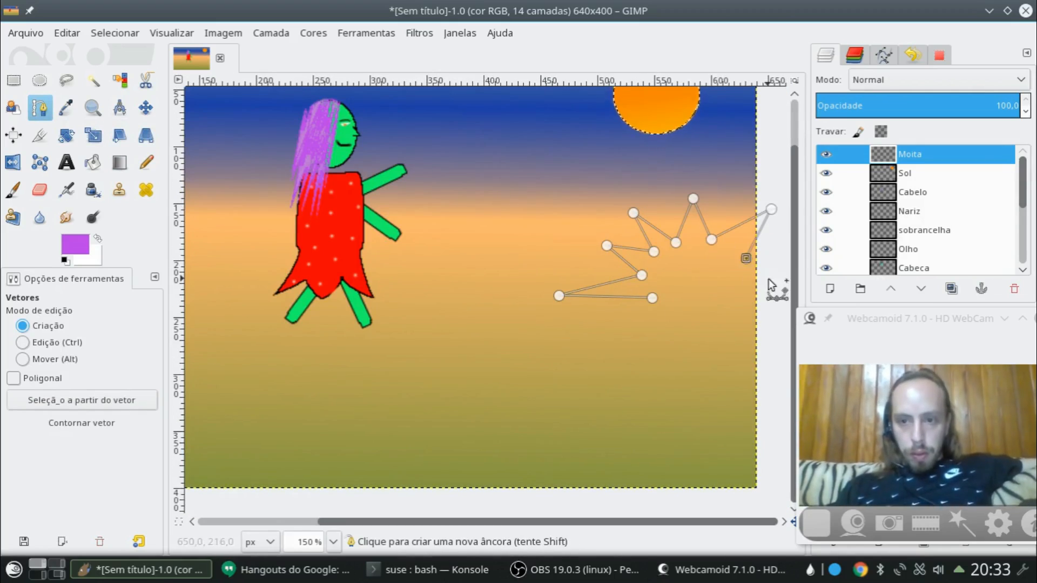
click(743, 294)
click(783, 302)
click(715, 304)
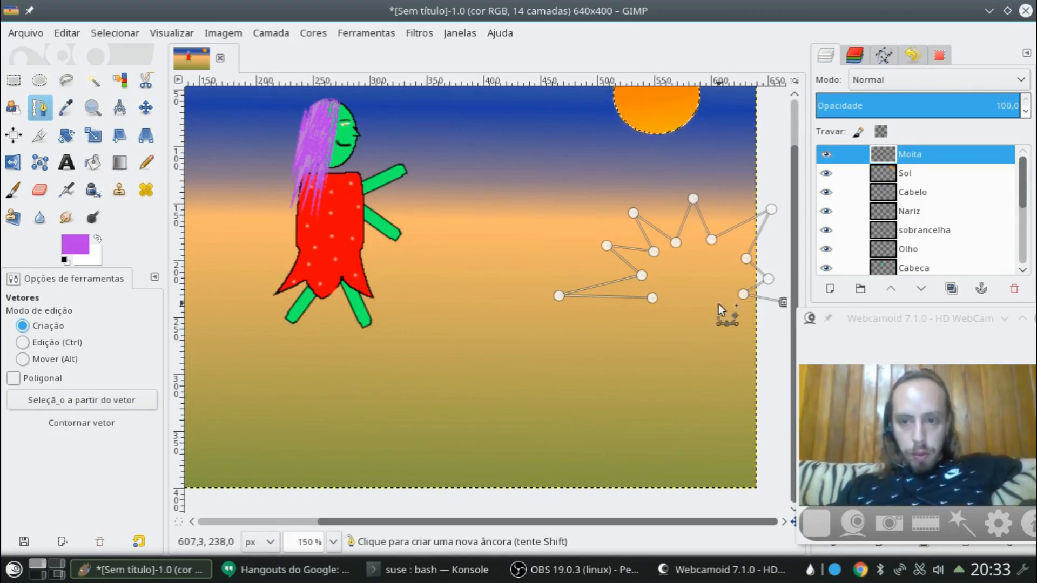
Step: Convert the wide bush path to a selection and fill it with bright green
click(116, 401)
click(74, 249)
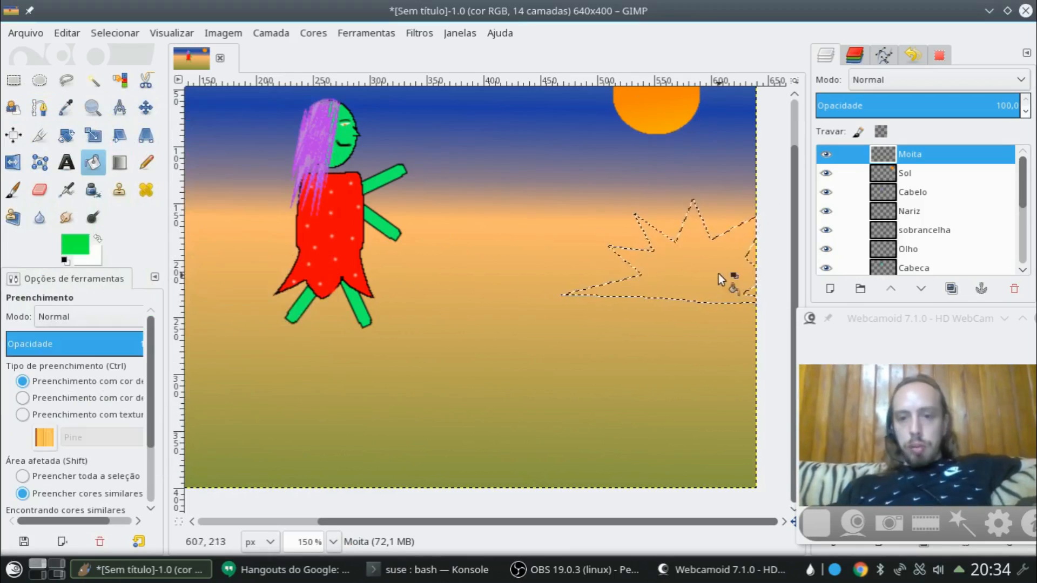
click(731, 277)
key(m)
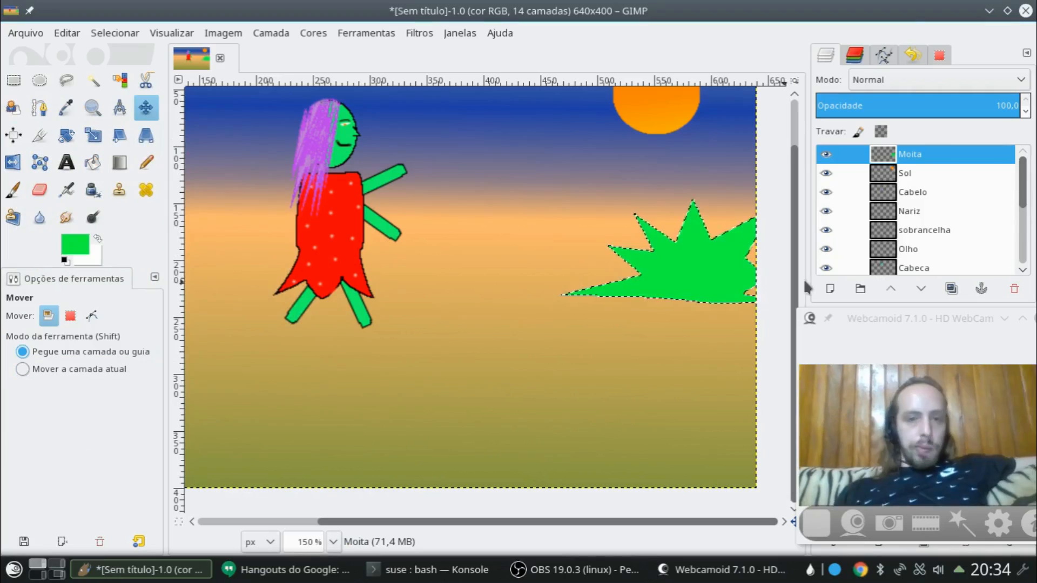
Step: Clear the green bush from the Moita layer and remove the selection
right_click(929, 156)
click(979, 156)
key(Delete)
click(13, 81)
key(ctrl+shift+a)
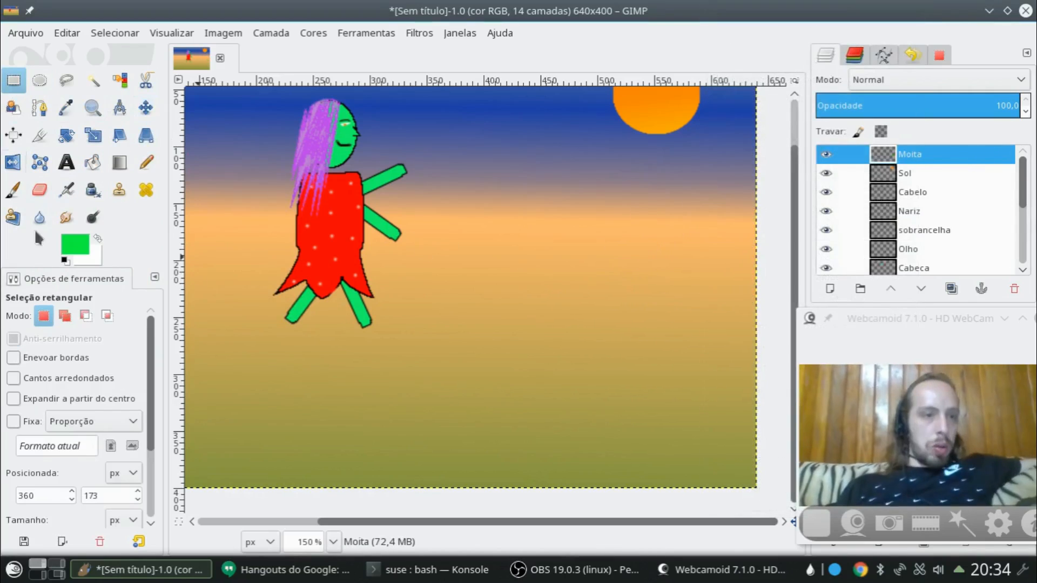
Step: Outline a smaller star-shaped bush with spikes on all sides using the Paths tool, below the sun and inside the image
click(40, 109)
click(622, 323)
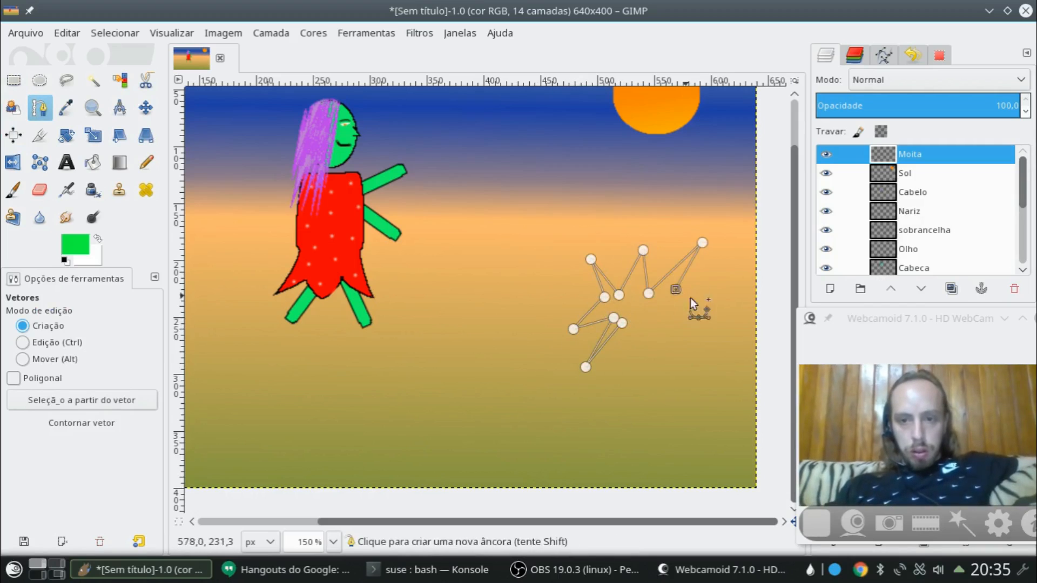
click(701, 347)
click(654, 329)
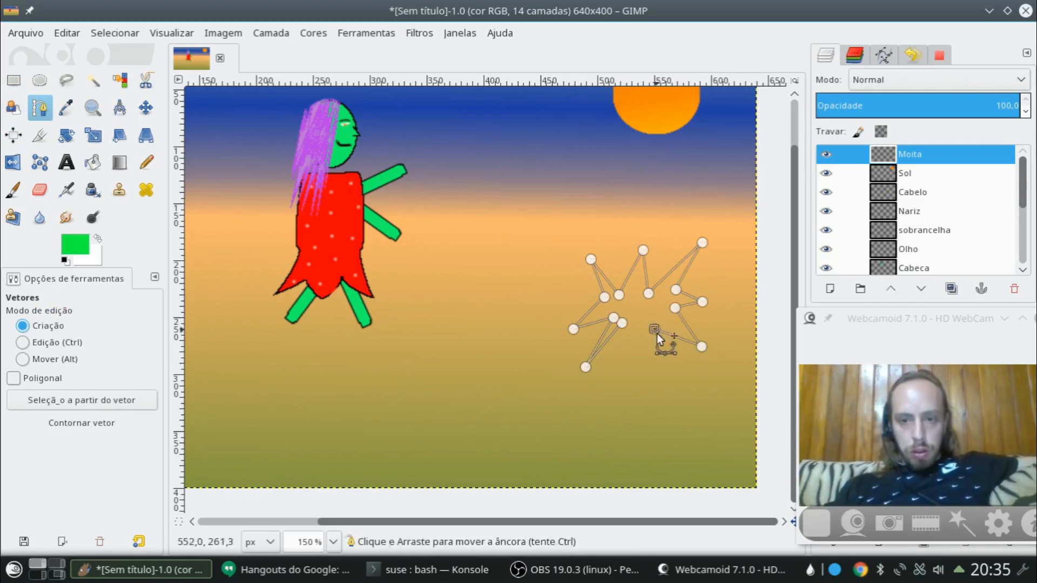
click(657, 361)
click(642, 336)
Step: Turn the star-shaped path into a selection, try filling it with green, then undo the fill and drop the selection
click(81, 400)
click(93, 162)
click(264, 273)
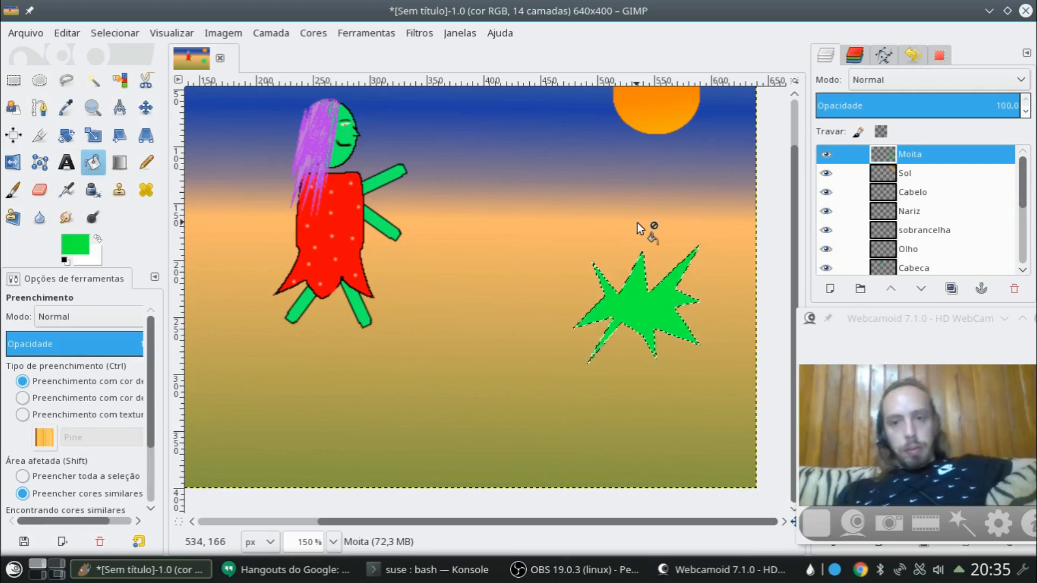
key(ctrl+z)
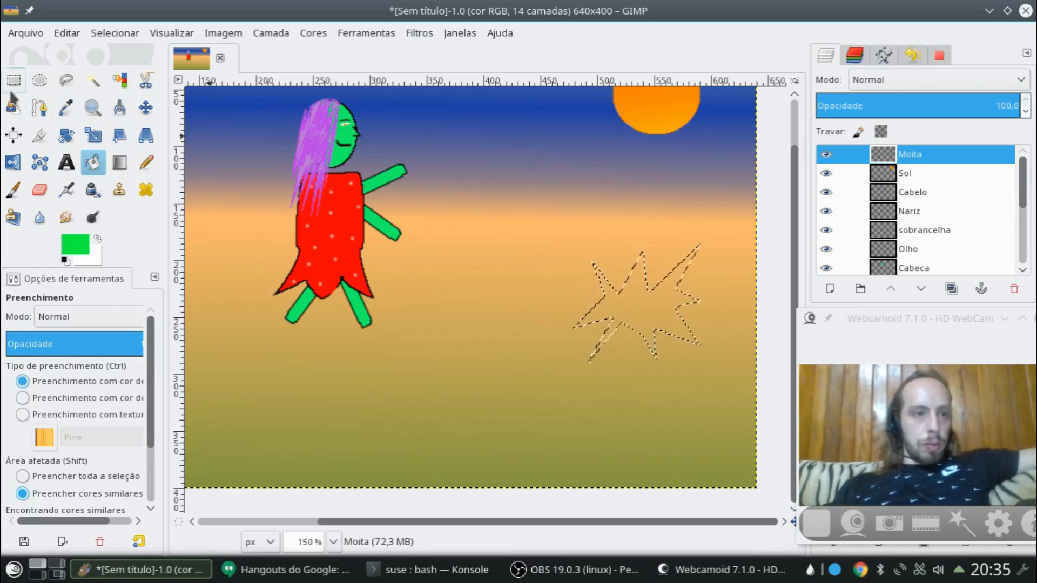
click(13, 81)
click(465, 225)
Step: Outline a small half-star leaf cluster below the sun with the Paths tool, its spikes facing mainly left and up
click(40, 108)
click(651, 310)
click(610, 359)
click(633, 314)
click(559, 309)
click(637, 292)
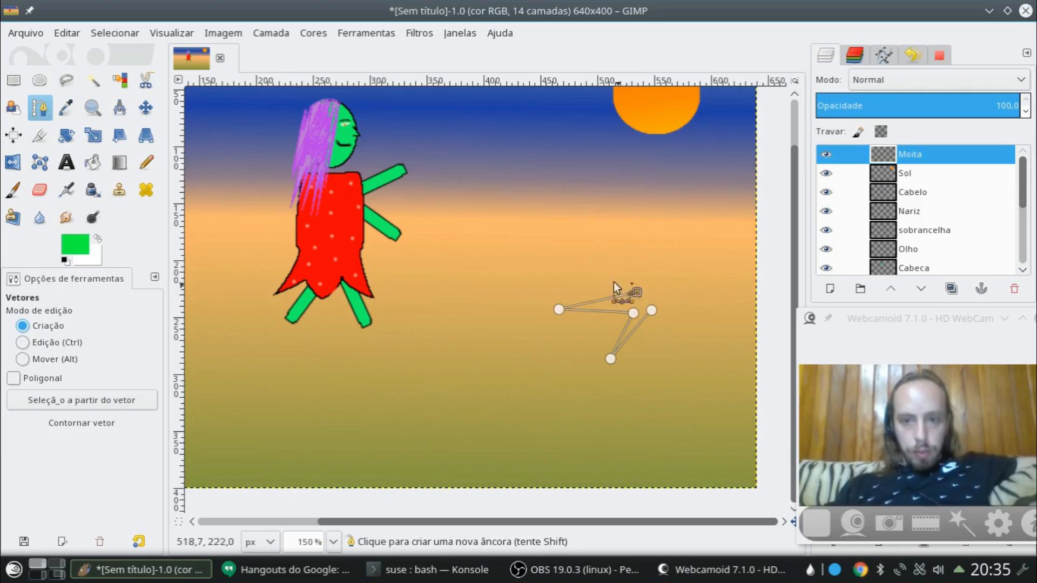
click(599, 266)
click(633, 274)
Step: Convert the leaf-cluster path to a selection and fill it with bright green on the Moita layer
click(96, 401)
key(shift+b)
click(631, 294)
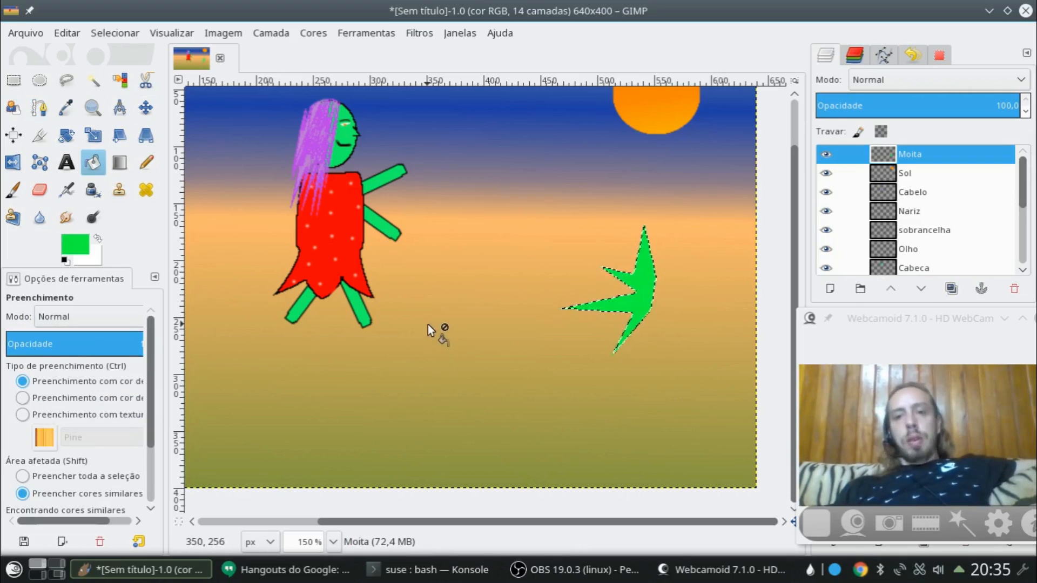
Step: Choose a slightly different green as the foreground colour and brush over the edges of the selected leaf cluster
click(171, 33)
mouse_move(115, 33)
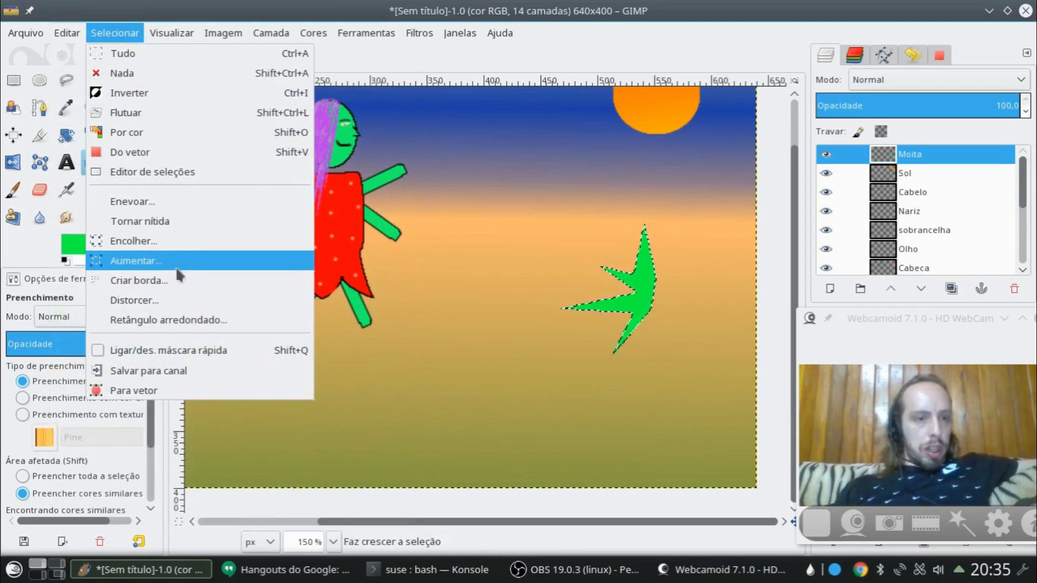
click(73, 243)
click(73, 243)
drag(106, 189, 146, 170)
click(285, 373)
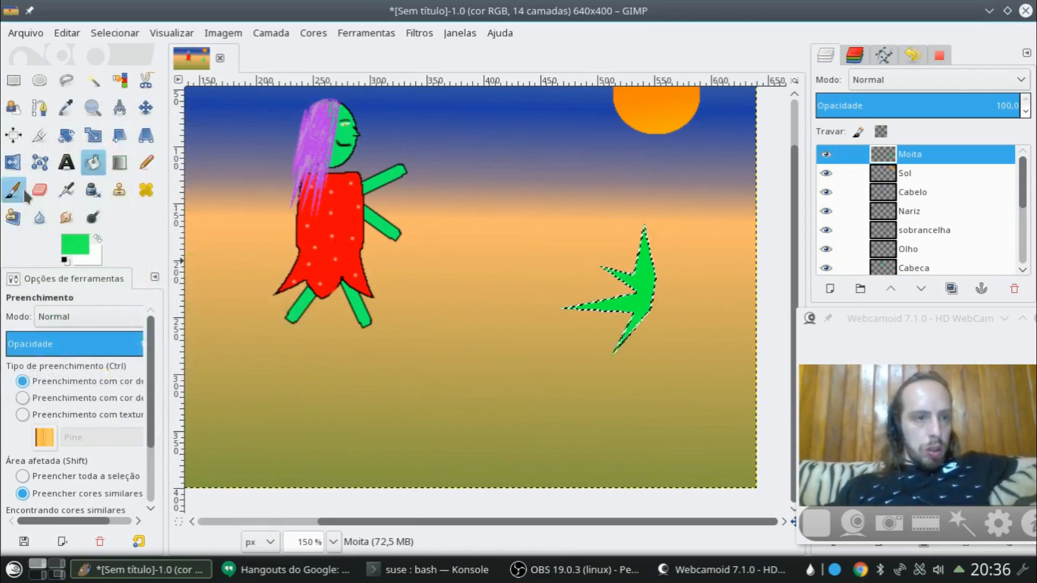
click(21, 189)
drag(626, 221, 651, 259)
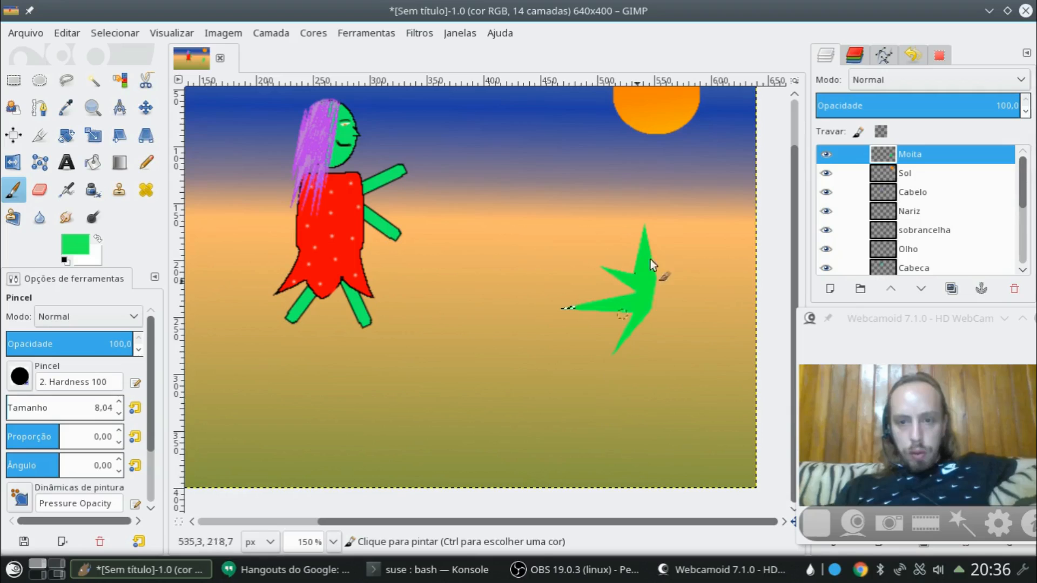
drag(550, 301, 554, 302)
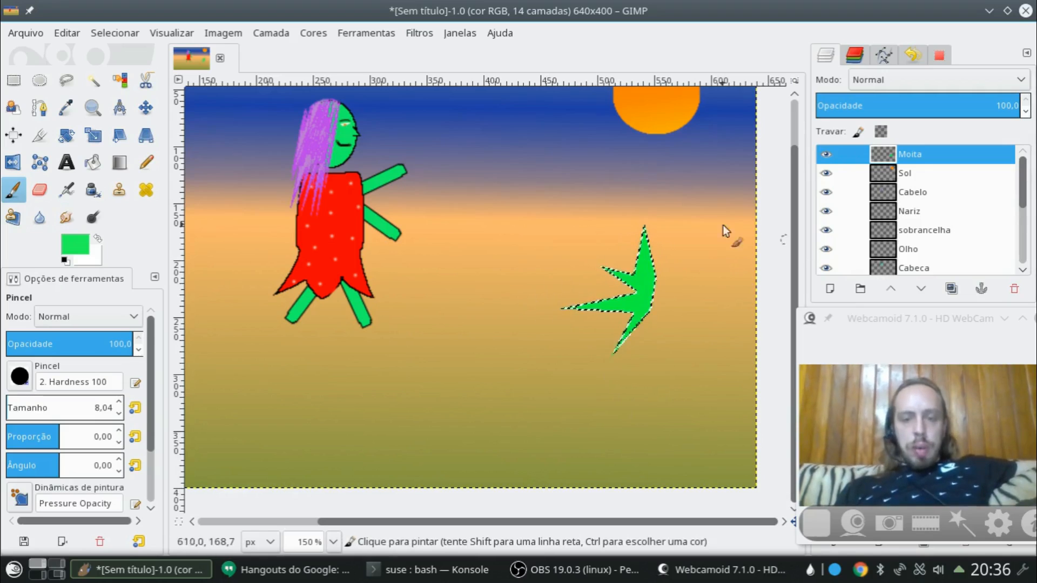
Step: Duplicate the Moita layer and remove the selection around the leaf cluster
right_click(929, 157)
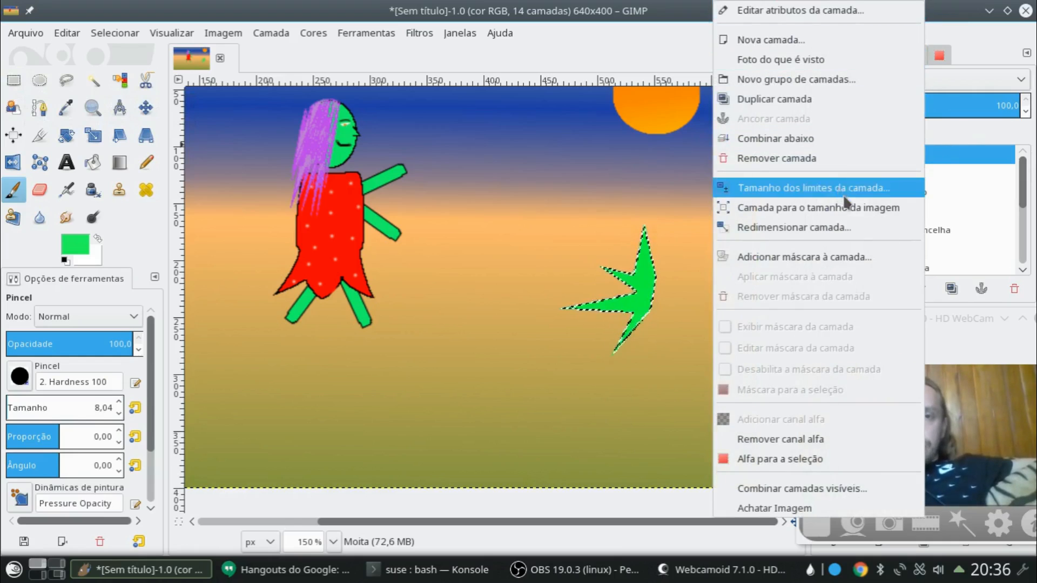
click(843, 98)
key(r)
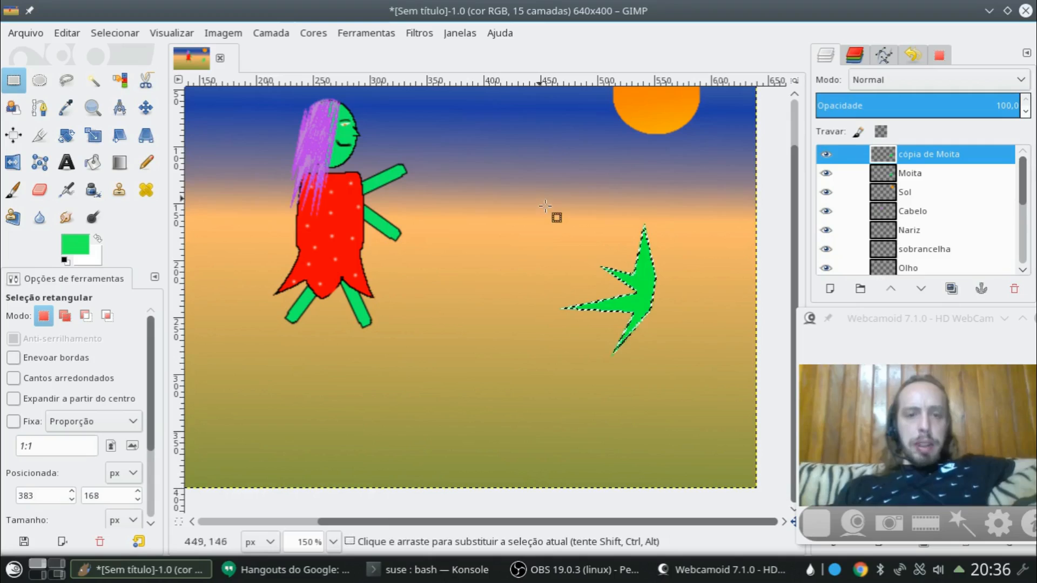
click(521, 202)
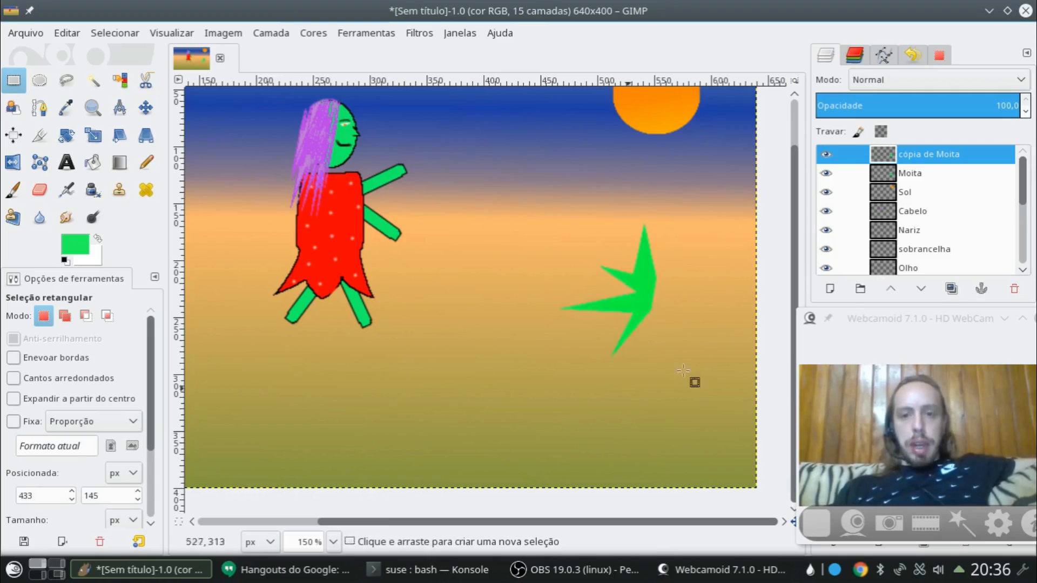
Step: Rotate the duplicated leaf cluster by -81.73° and move it onto the original so its spikes extend the bush downward
click(62, 144)
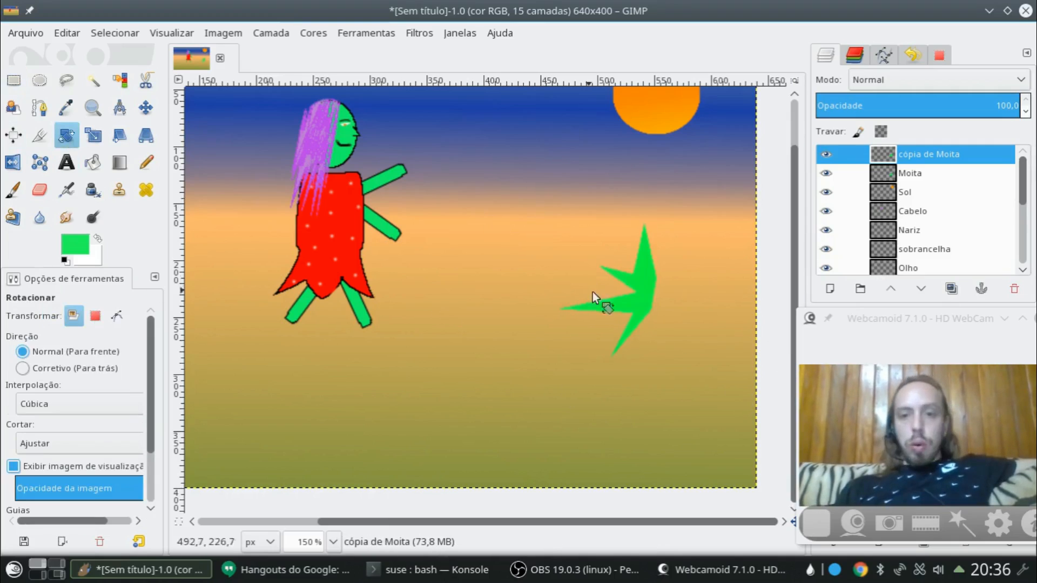
click(653, 281)
drag(517, 136, 269, 99)
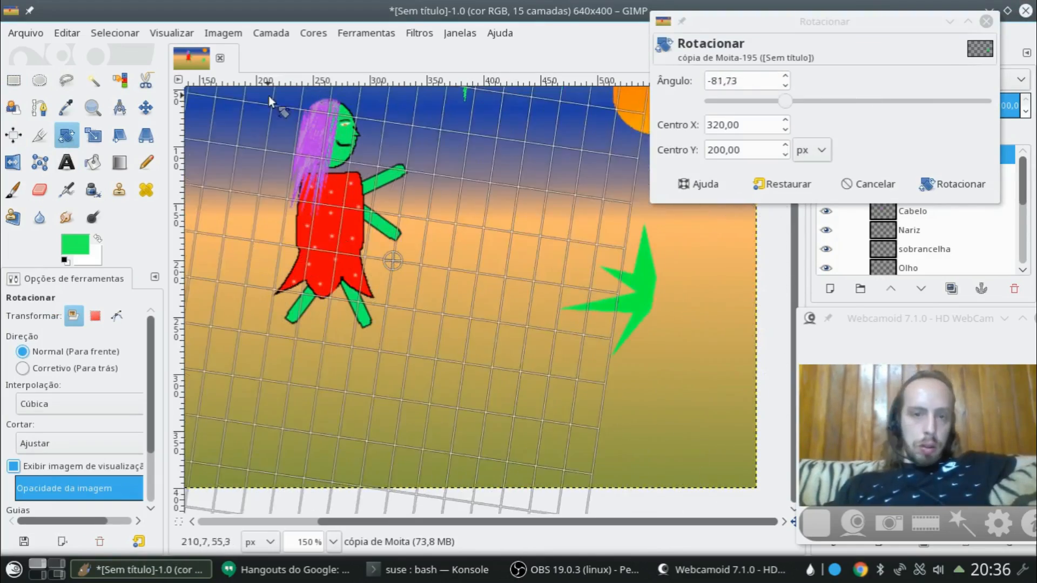
click(952, 184)
scroll(486, 216, up, 2)
click(146, 108)
drag(471, 108, 652, 389)
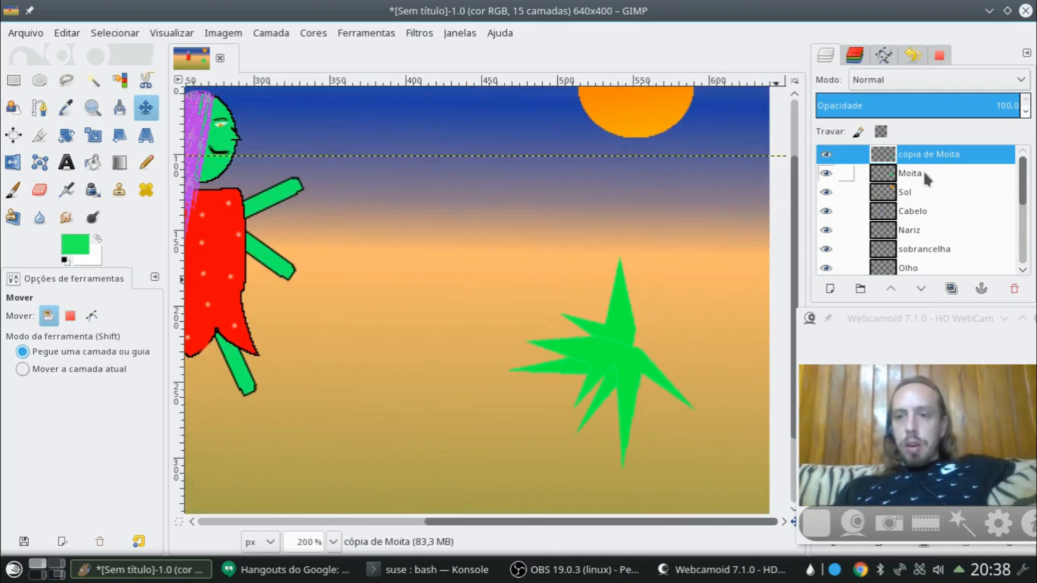
Step: Duplicate the cópia de Moita layer and move the new leaf cluster up over the character's head
click(918, 173)
right_click(918, 174)
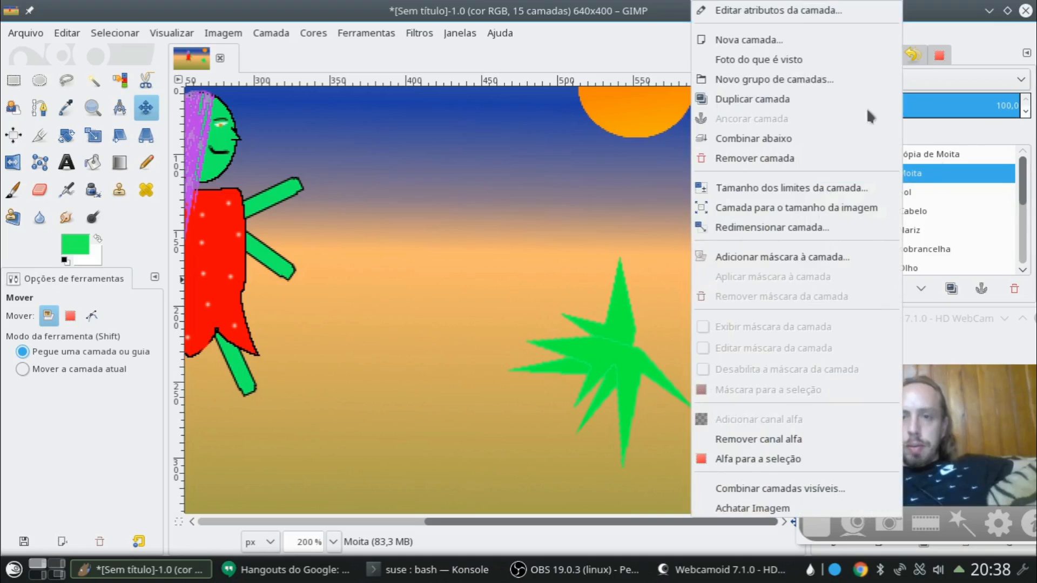
click(750, 99)
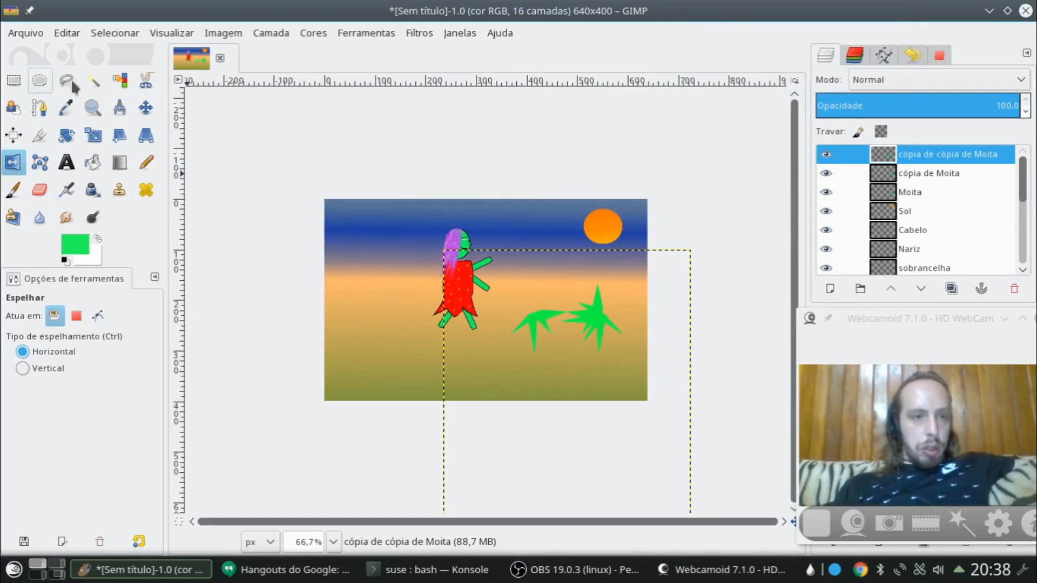
click(146, 108)
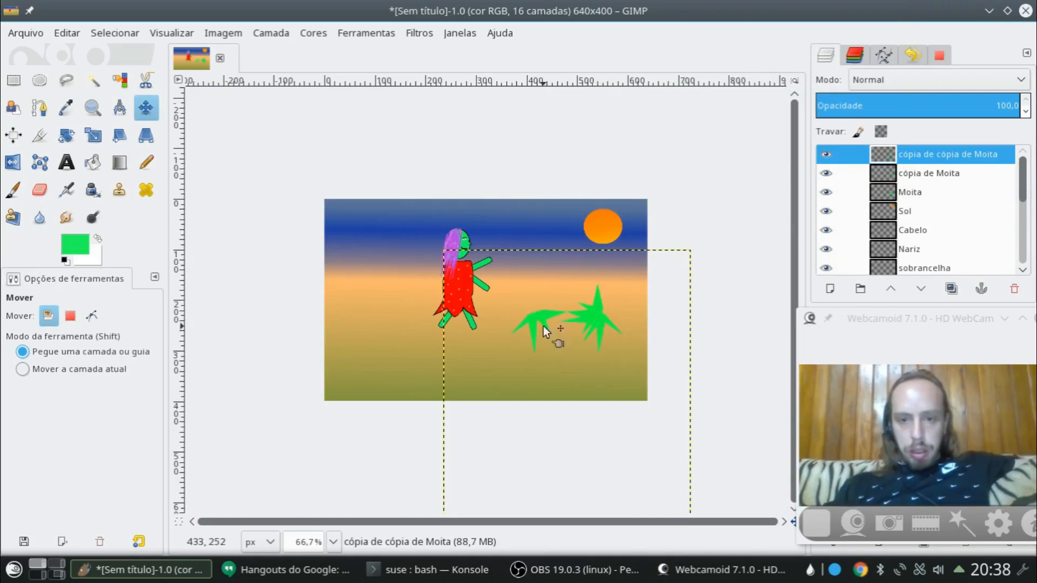
drag(542, 326, 458, 232)
key(ctrl+z)
Step: Rotate the newest leaf cluster by -96.75° and move it to the left of the character
key(shift+r)
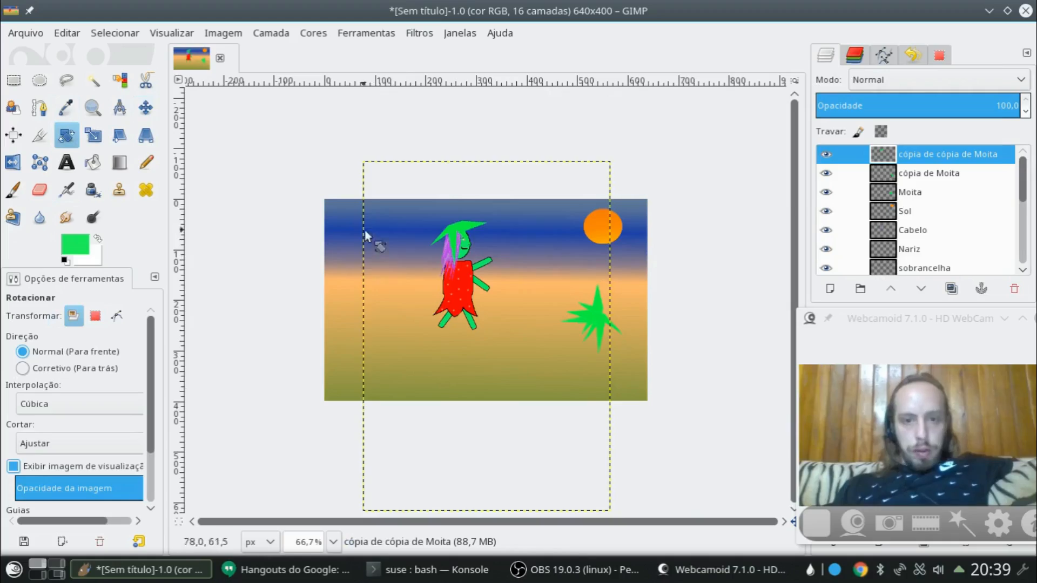
drag(365, 231, 519, 420)
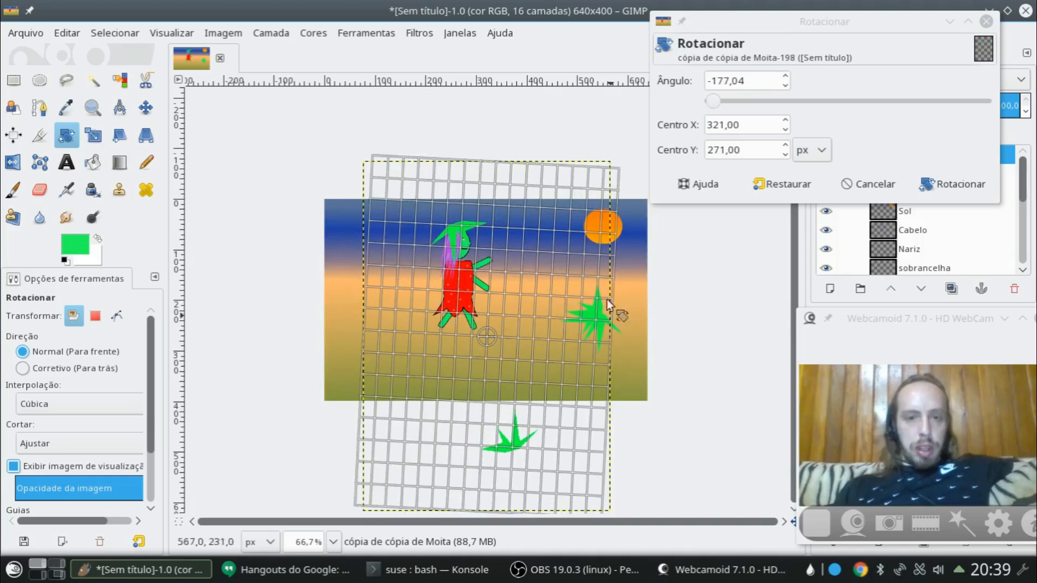
drag(556, 254, 705, 440)
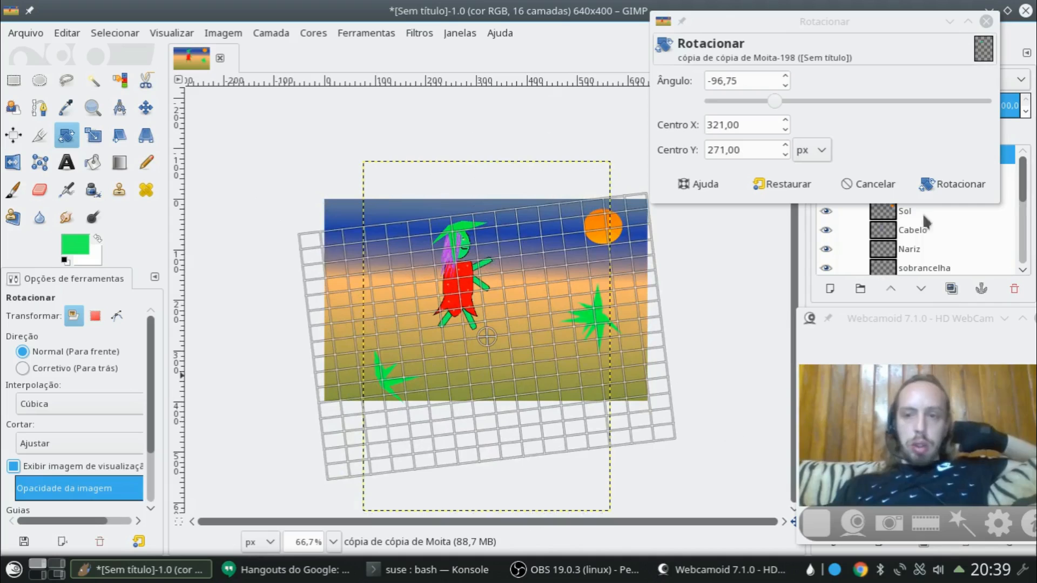
click(980, 191)
key(m)
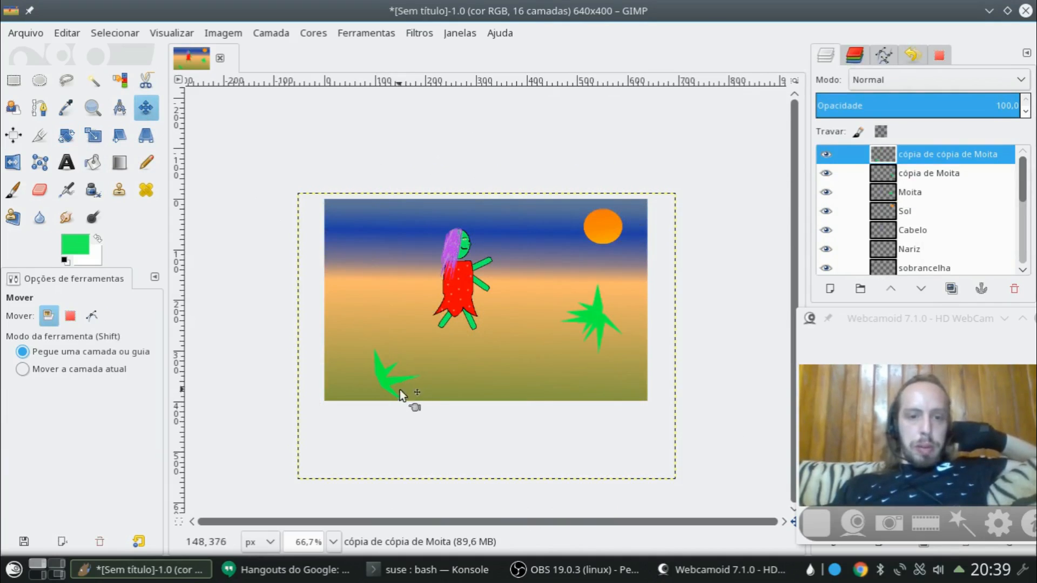
drag(382, 372, 398, 299)
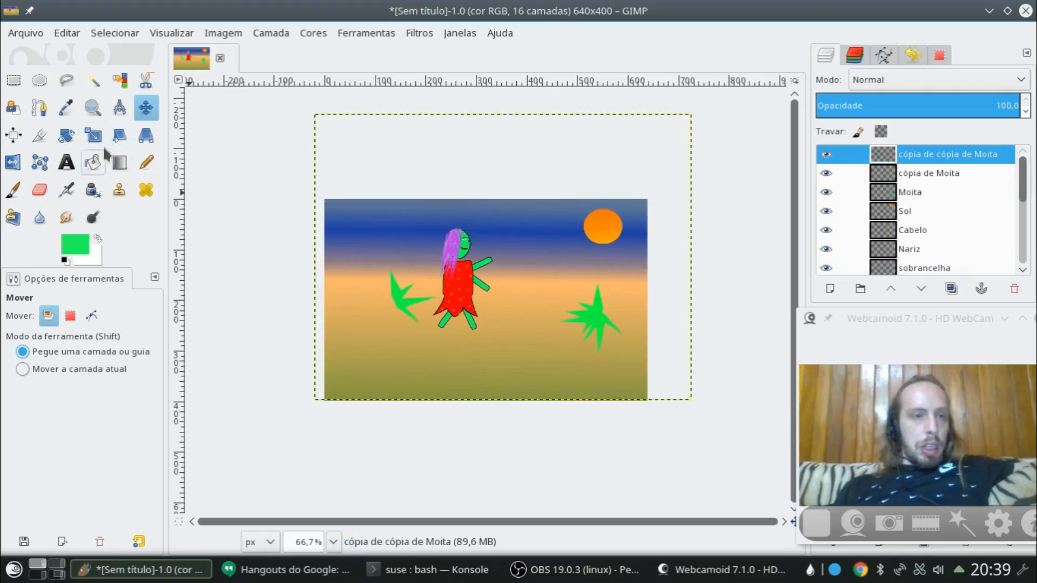
Step: Rotate the newest leaf cluster by another -80.82° so its spikes point upward
click(63, 139)
drag(420, 319, 534, 391)
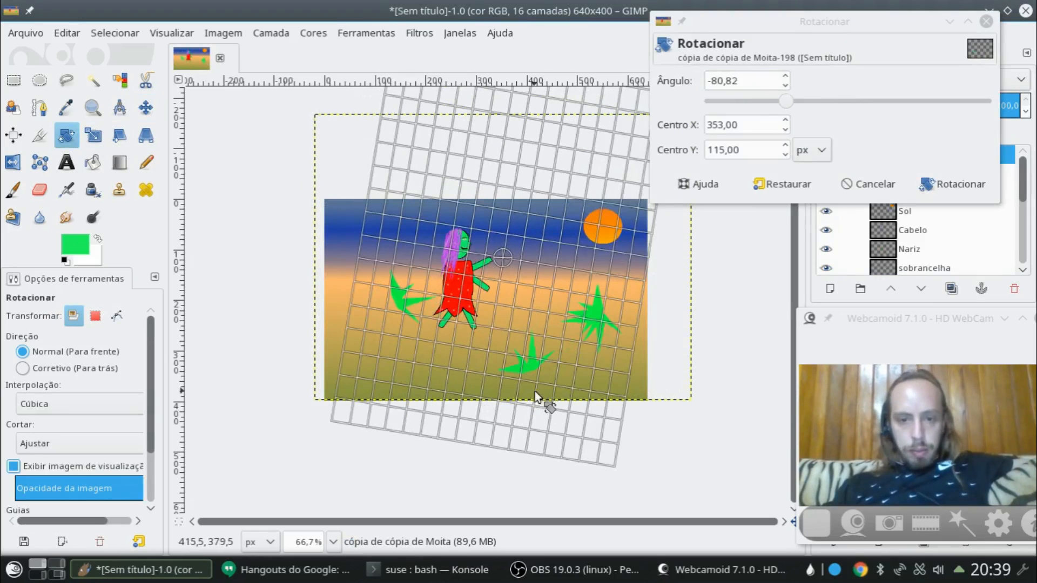
click(967, 186)
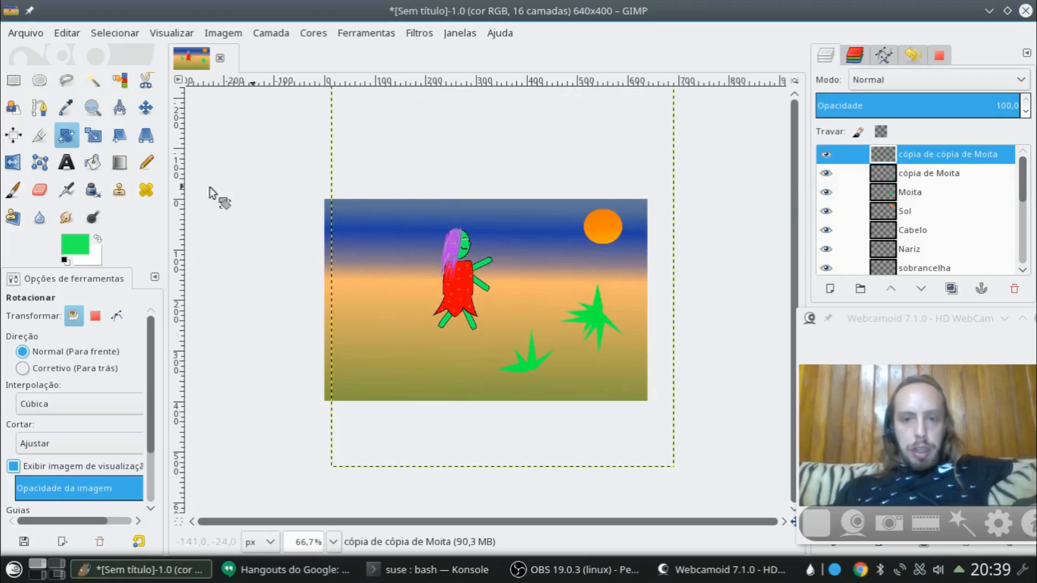
Step: Move the rotated leaf cluster onto the bush's upper right and place its layer directly below Moita
click(145, 107)
drag(527, 369, 599, 312)
scroll(609, 329, up, 3)
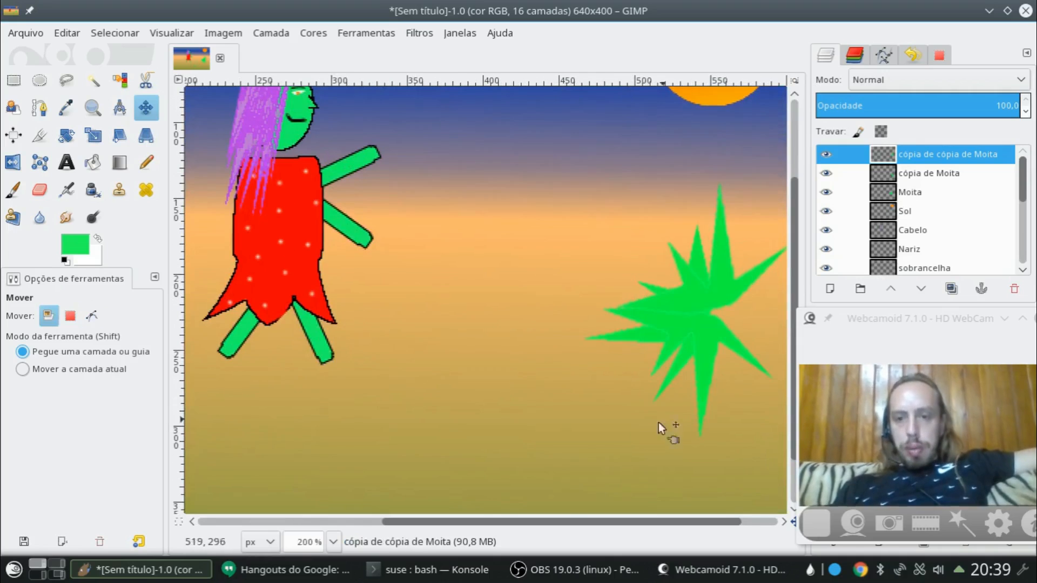
drag(637, 522, 673, 522)
drag(677, 287, 698, 313)
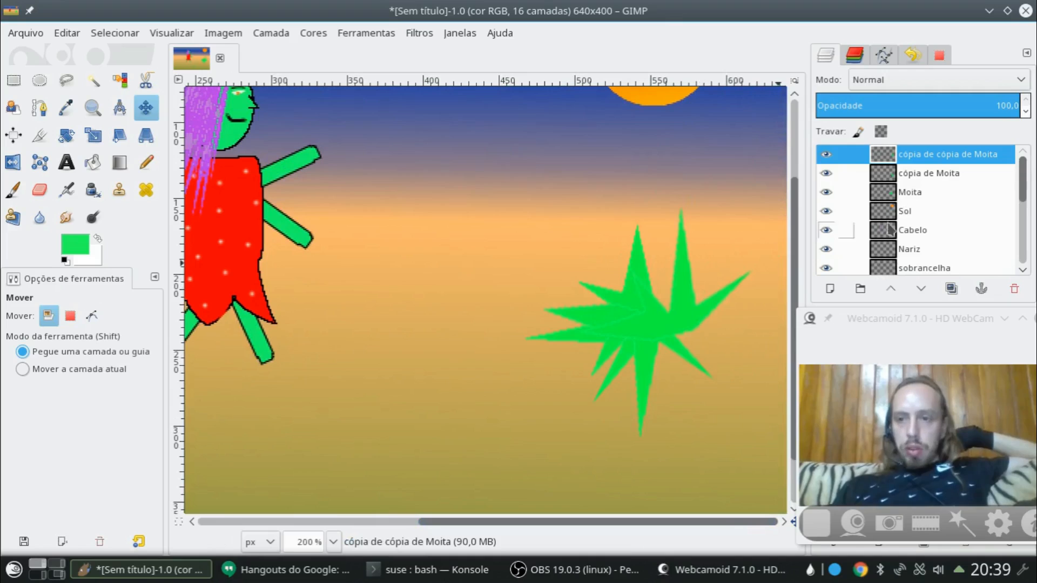
drag(936, 159, 937, 195)
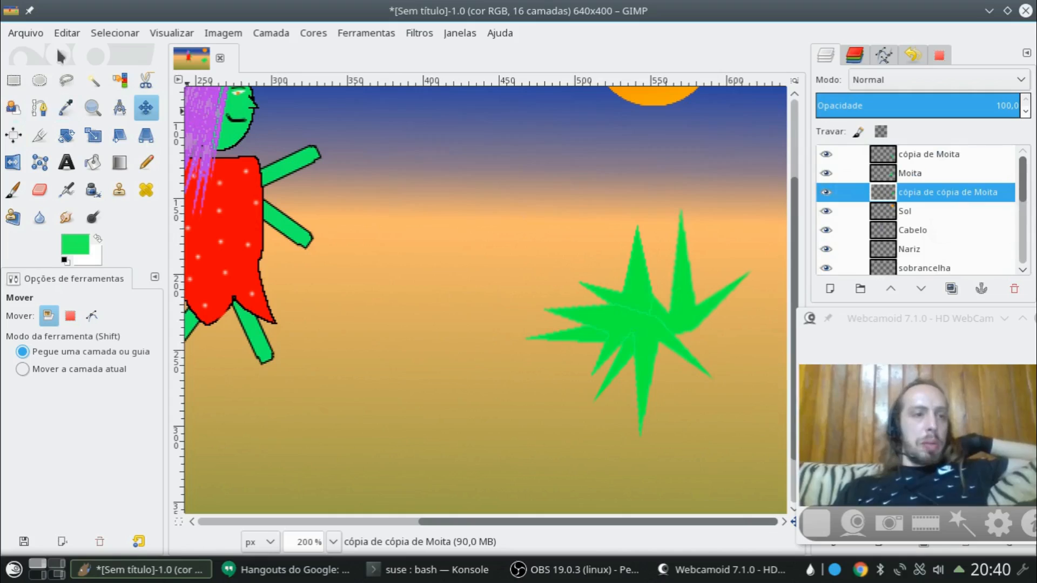
Step: On the Moita layer, draw a rectangular selection around the leaf cluster and widen it on both sides
click(13, 81)
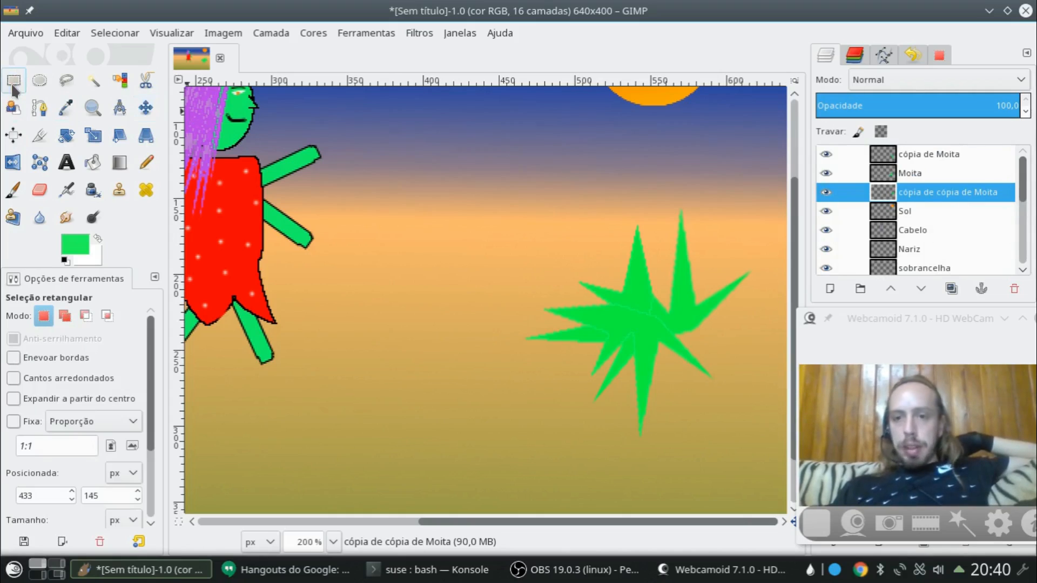
click(919, 177)
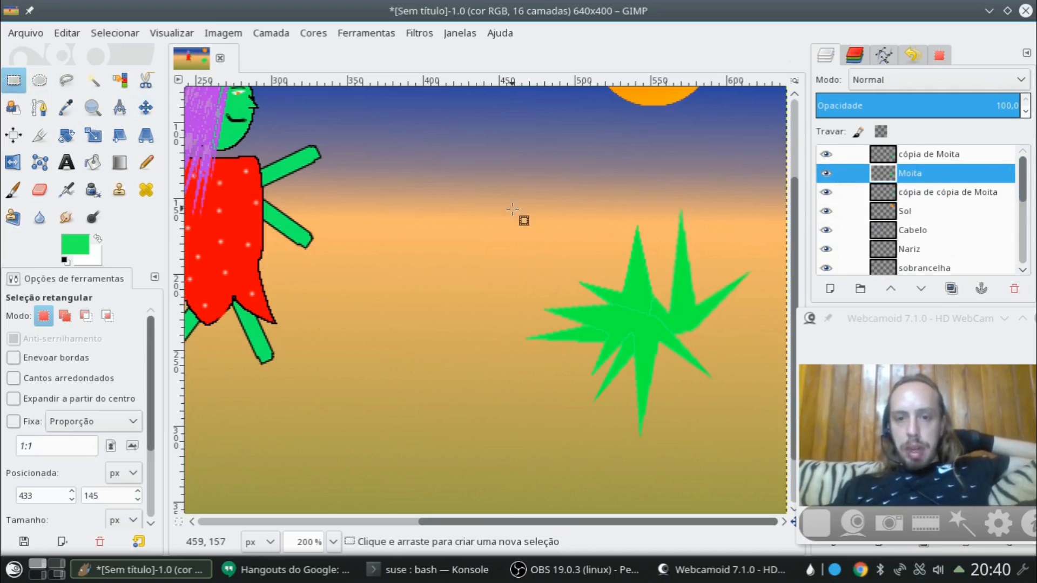
drag(519, 200, 682, 429)
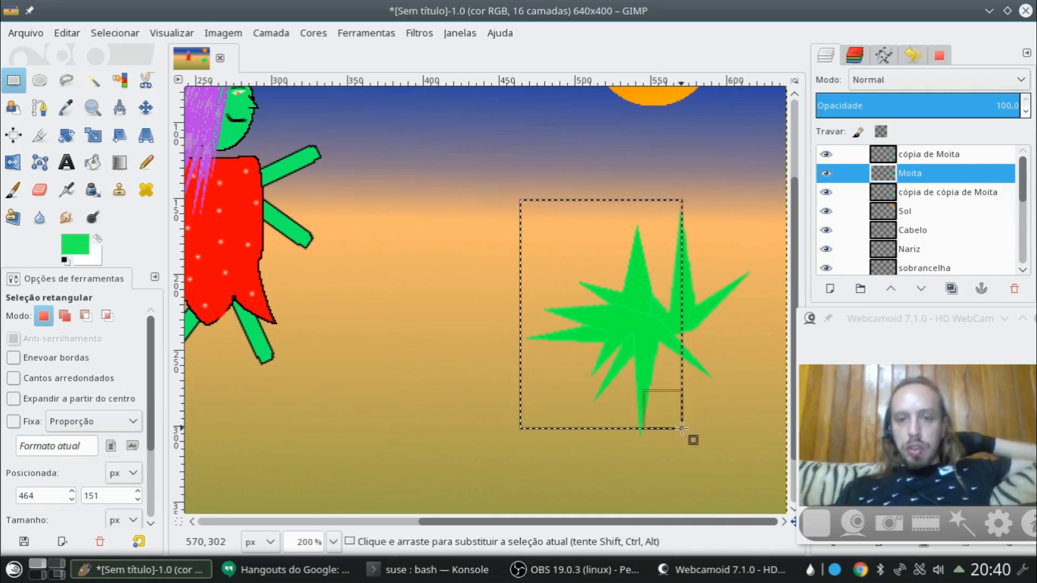
drag(523, 294, 511, 296)
drag(675, 317, 694, 318)
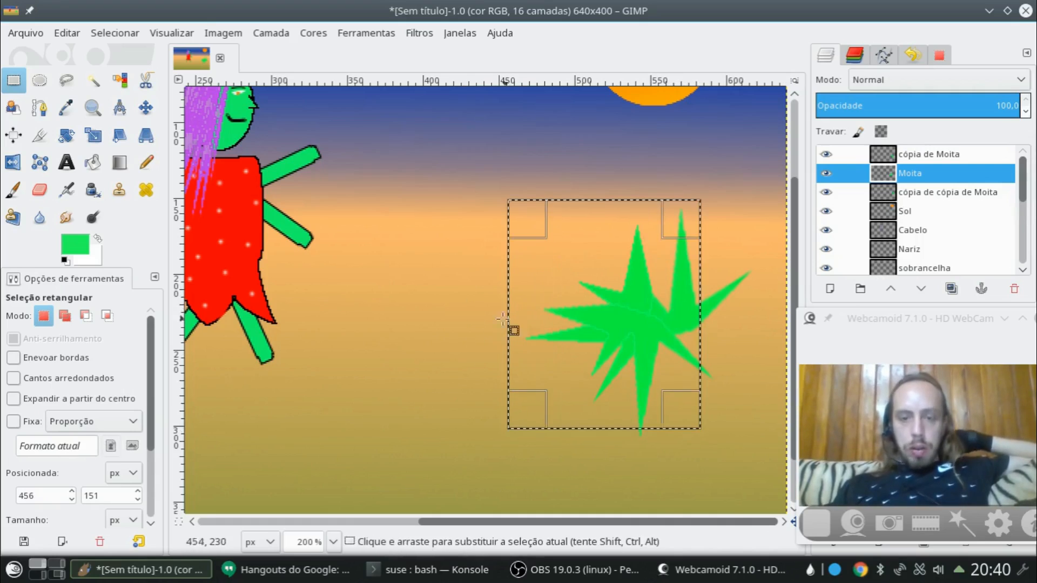
Step: Try rotating the selected leaf cluster by 137.50° and moving it toward the right side of the bush
click(66, 135)
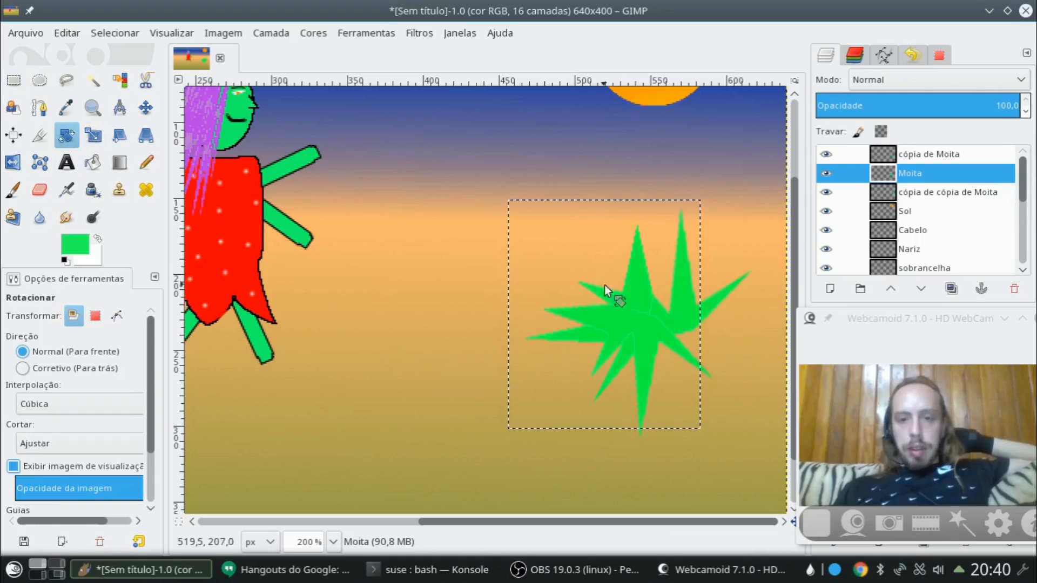
click(604, 284)
drag(618, 309, 689, 352)
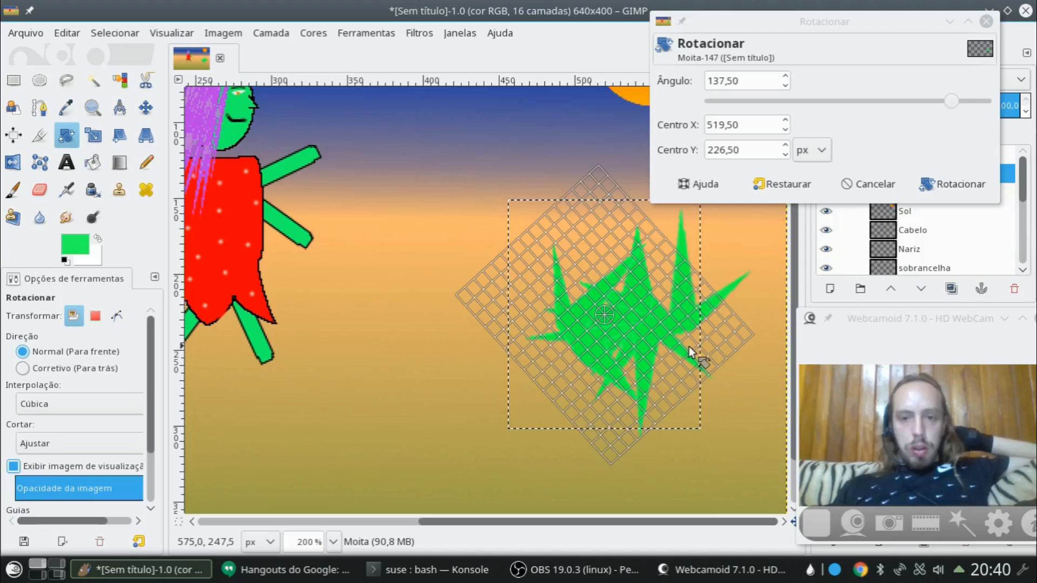
click(953, 184)
click(146, 107)
drag(614, 341, 689, 344)
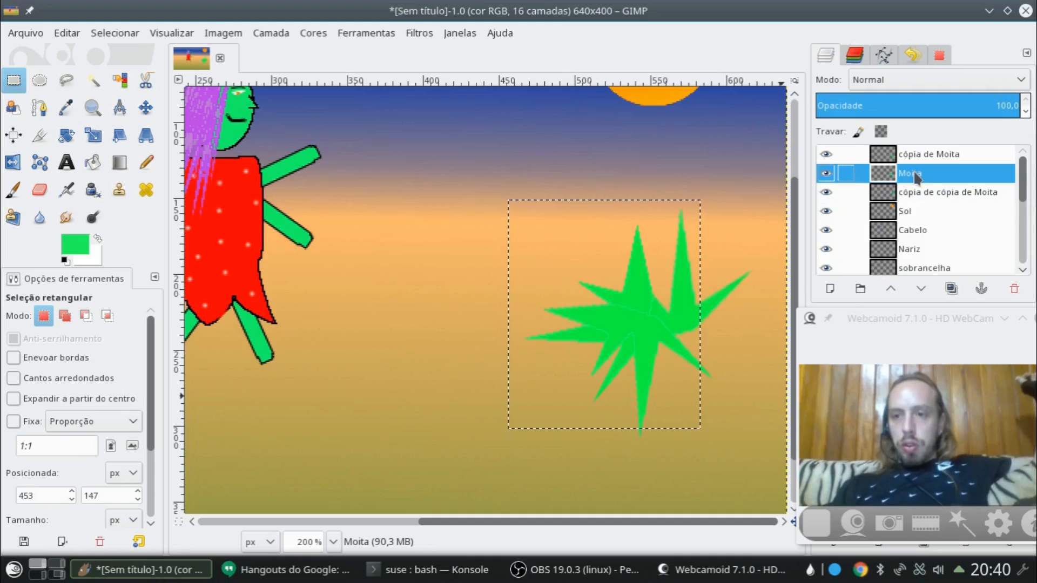
Step: Duplicate the Moita layer and flip the selected leaf cluster on the copy horizontally
click(922, 155)
click(913, 173)
right_click(912, 173)
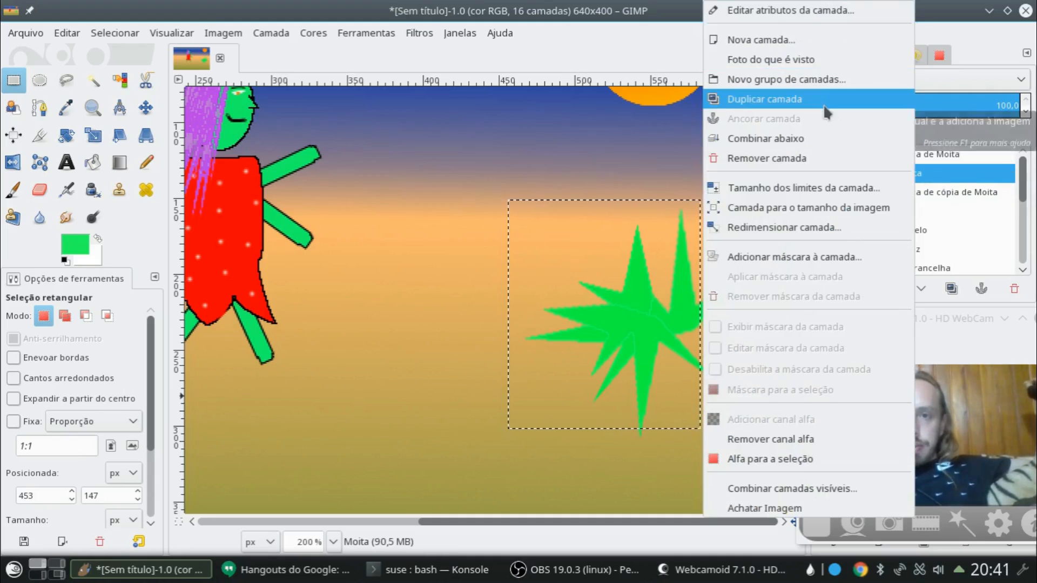
click(824, 110)
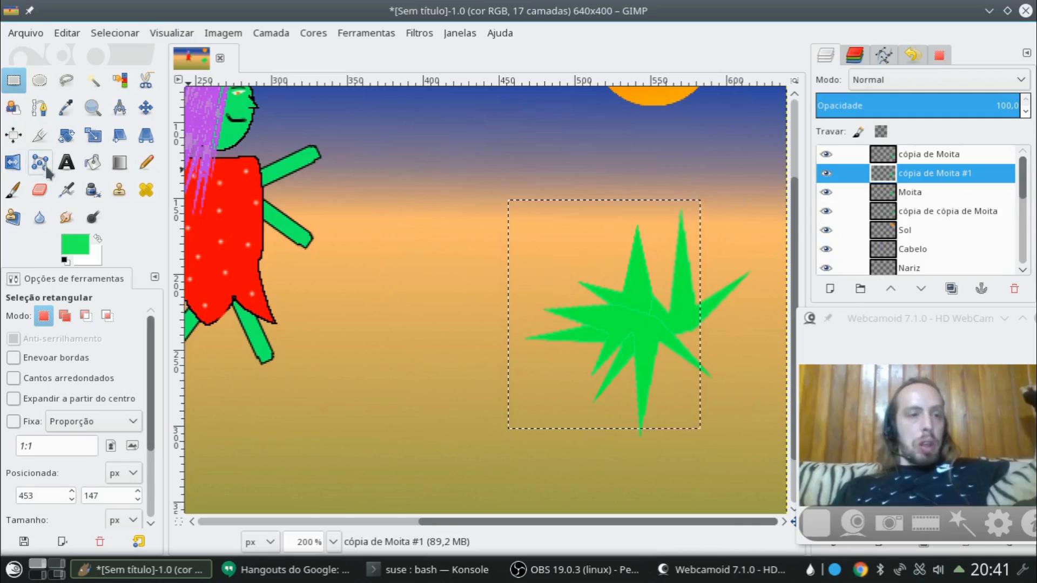
click(13, 164)
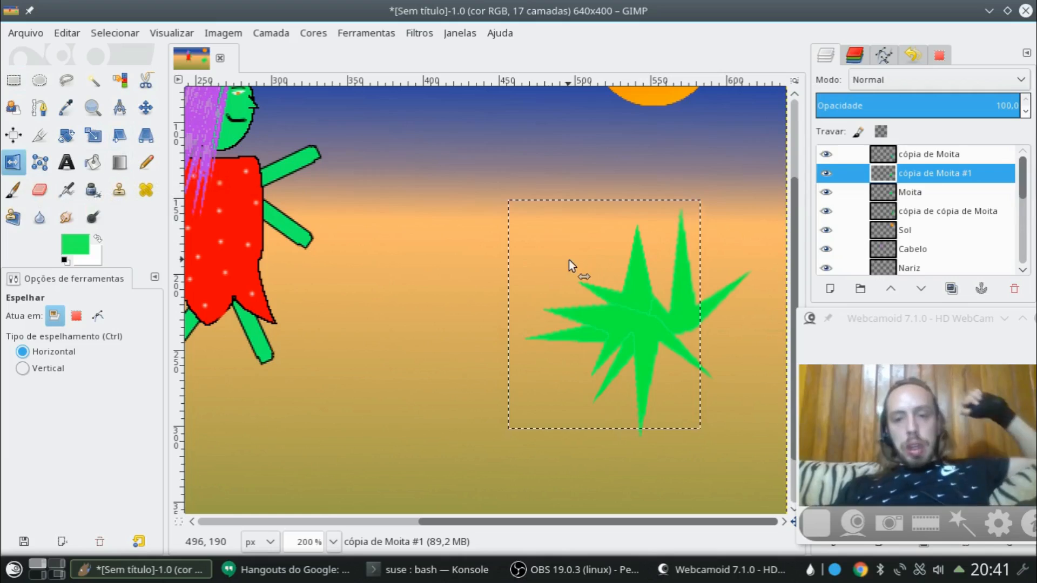
click(564, 302)
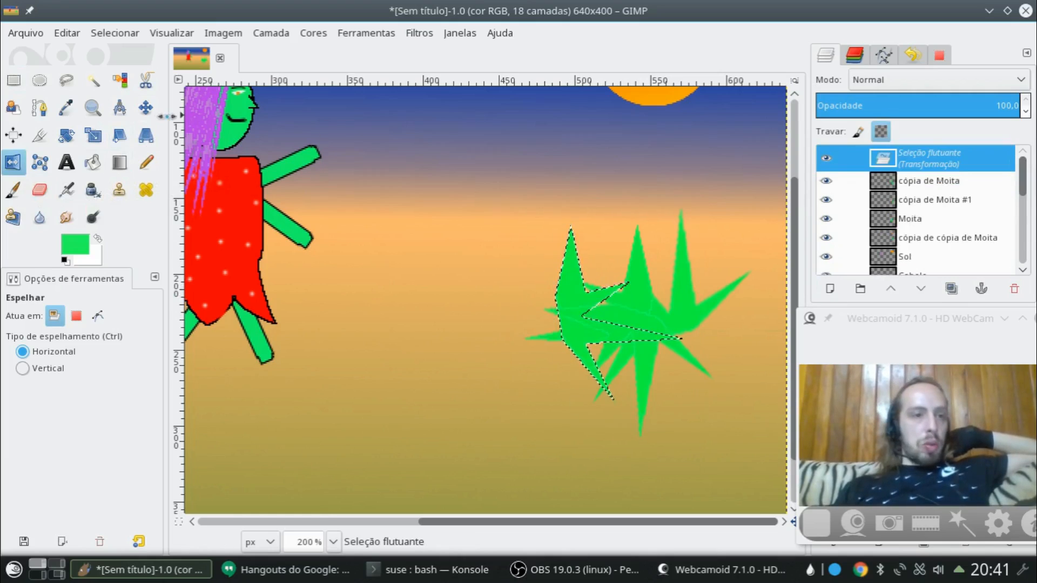
Step: Move the mirrored leaf cluster onto the right side of the bush and anchor it with the selection cleared
click(145, 109)
drag(606, 298, 671, 294)
key(r)
click(475, 215)
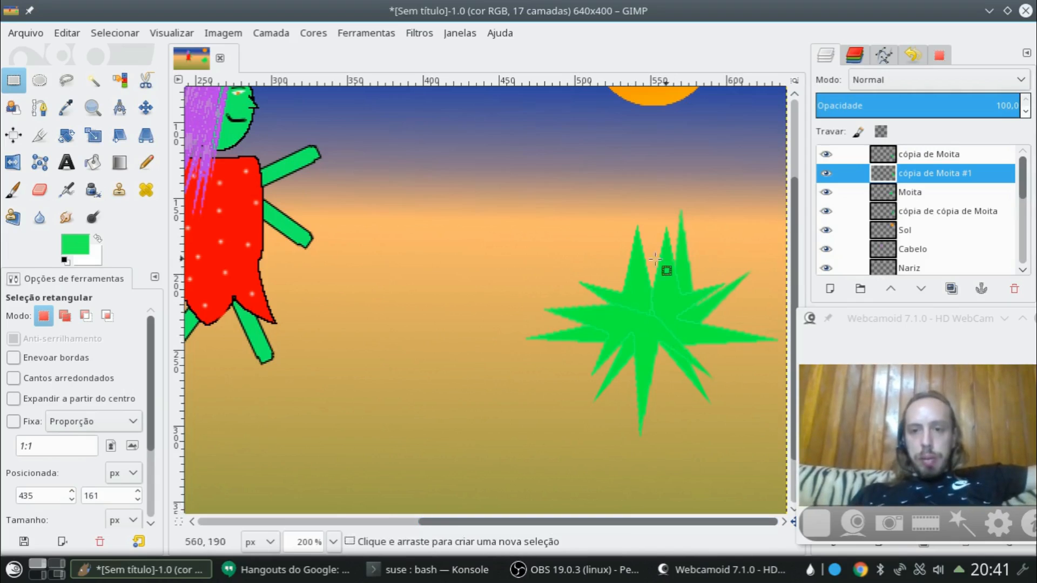
Step: Merge the four bush leaf layers down into a single layer and rename it Moita
scroll(679, 345, down, 3)
scroll(624, 290, up, 1)
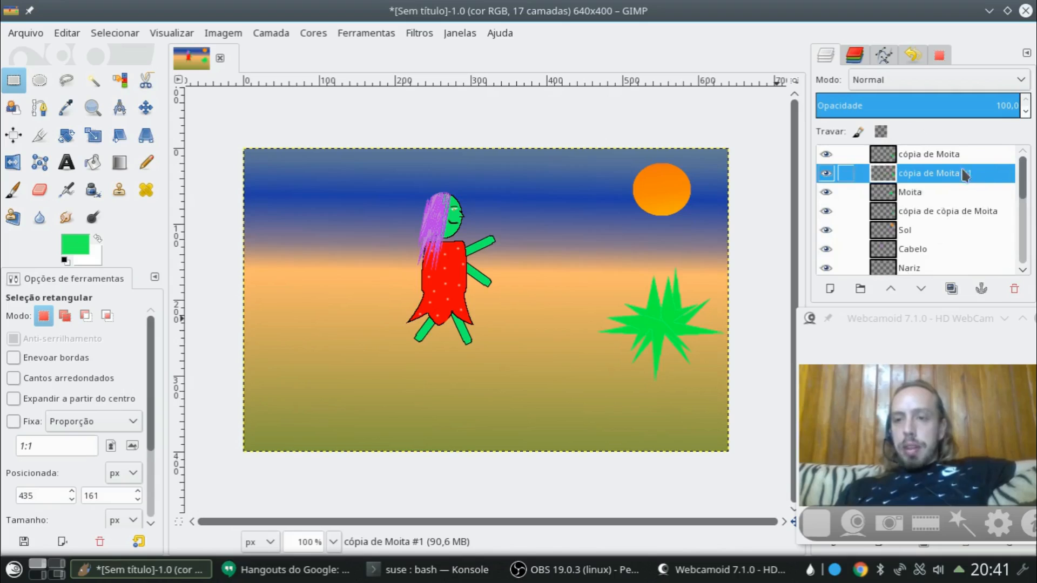
right_click(932, 154)
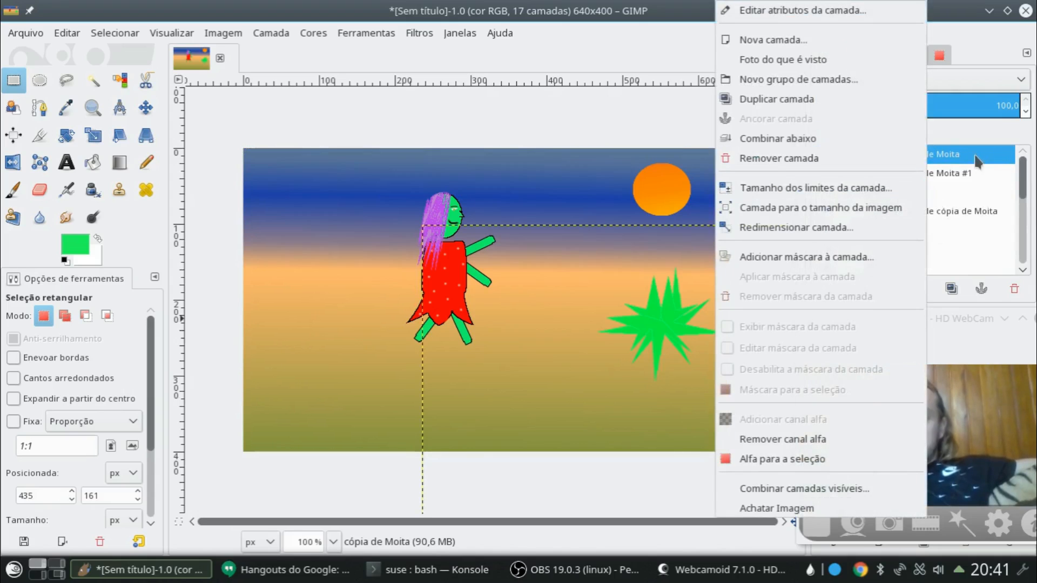
click(844, 135)
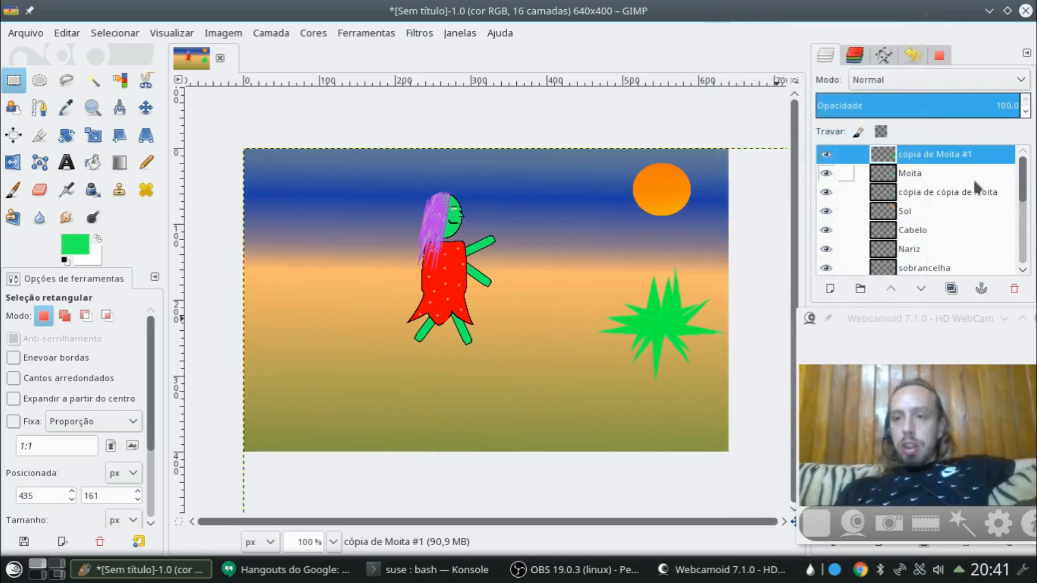
right_click(973, 160)
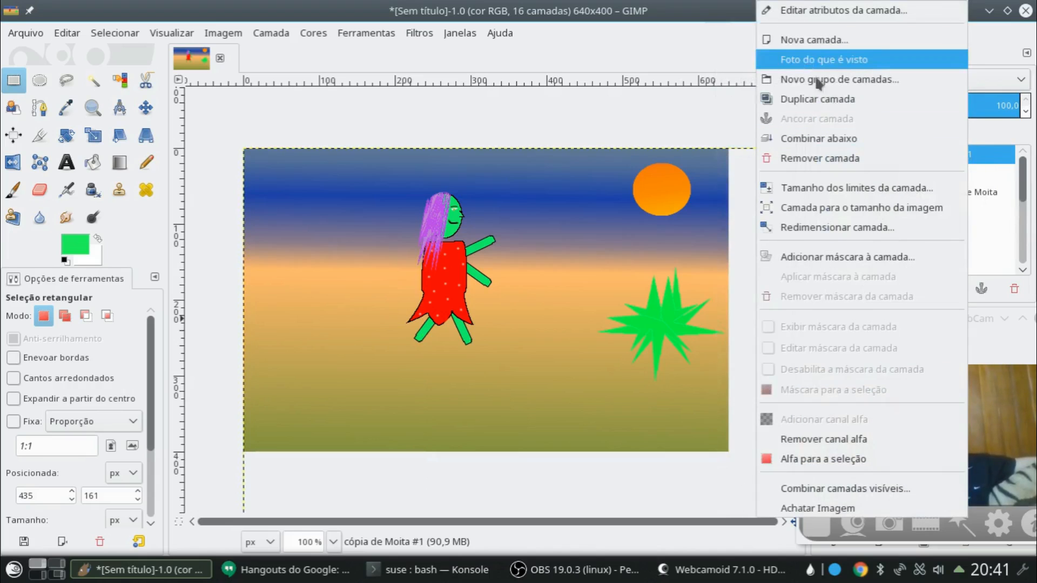
click(864, 138)
right_click(951, 164)
click(865, 137)
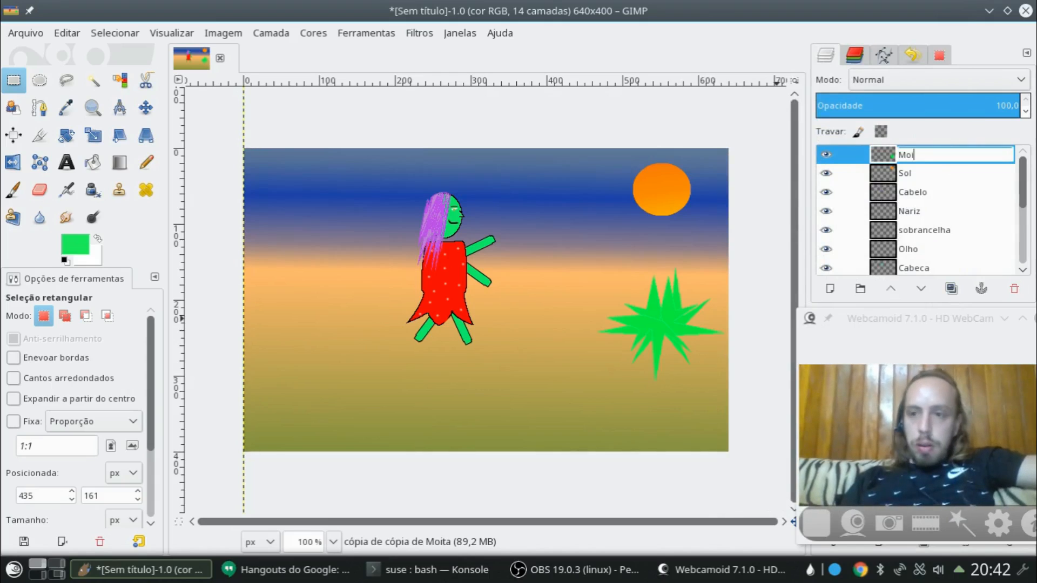
key(Return)
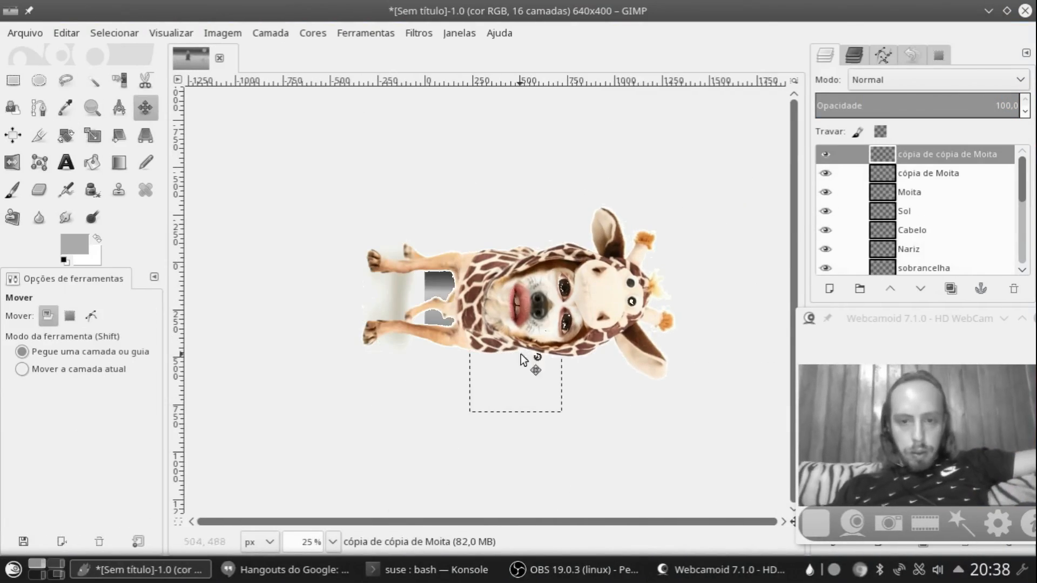
click(1014, 288)
scroll(513, 300, up, 6)
click(909, 173)
click(950, 289)
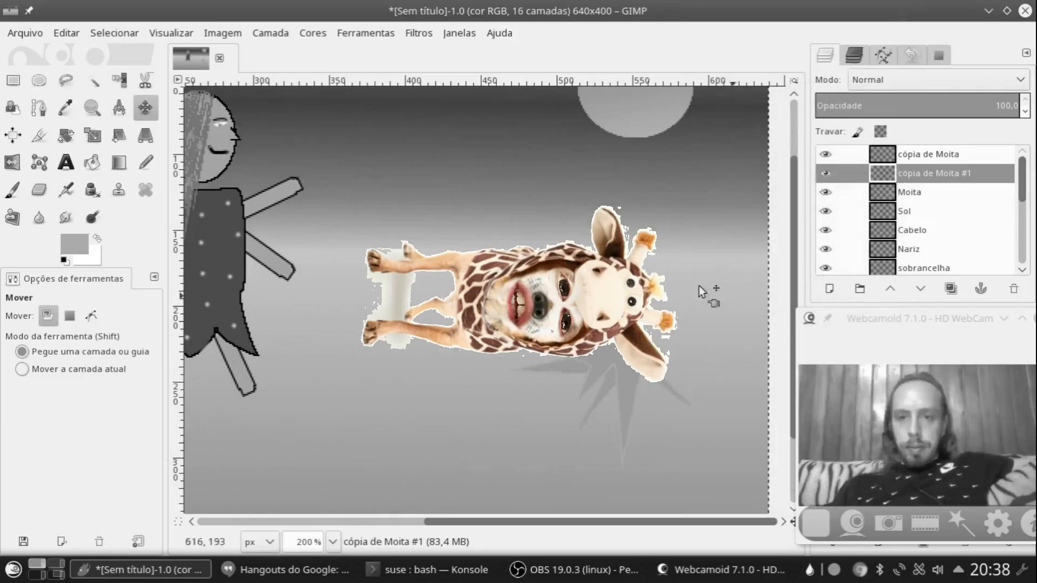
click(12, 162)
click(1014, 288)
click(929, 154)
click(951, 288)
scroll(603, 290, down, 3)
click(145, 108)
drag(583, 315, 521, 247)
click(66, 135)
drag(389, 288, 604, 297)
click(952, 183)
click(146, 108)
click(66, 135)
click(952, 183)
click(145, 108)
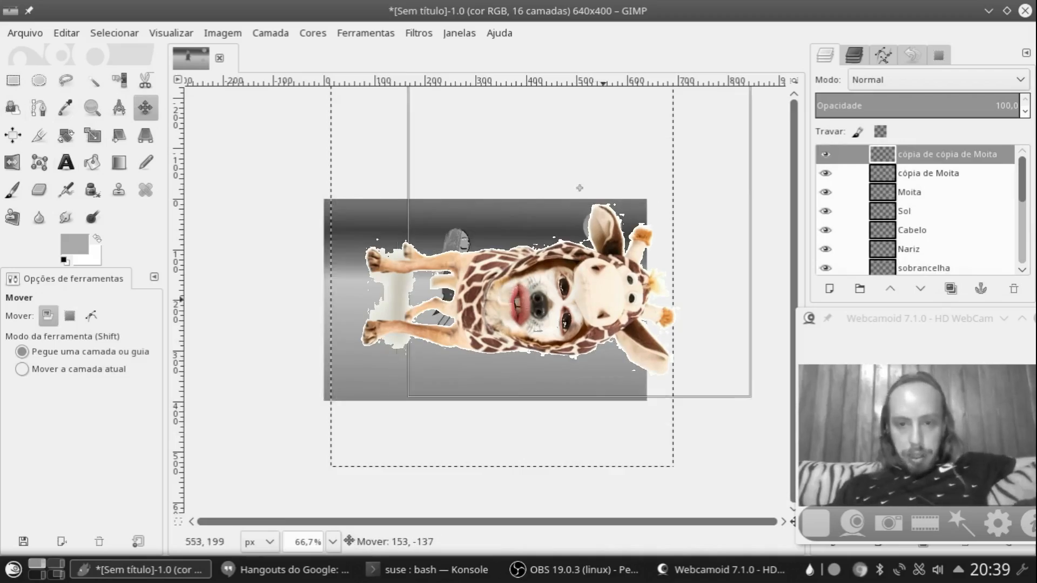
scroll(577, 313, up, 3)
drag(944, 155, 945, 200)
click(13, 80)
click(919, 173)
drag(508, 200, 700, 429)
click(66, 136)
drag(567, 237, 666, 220)
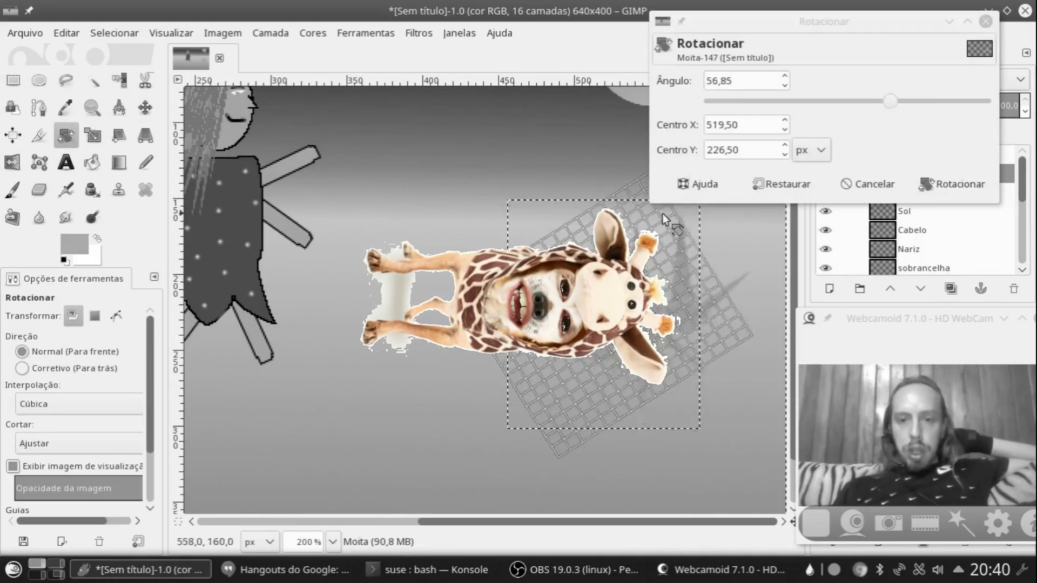
click(951, 183)
click(146, 108)
drag(591, 342, 686, 341)
click(13, 80)
key(ctrl+z)
key(ctrl+z)
key(ctrl+z)
right_click(918, 177)
click(756, 97)
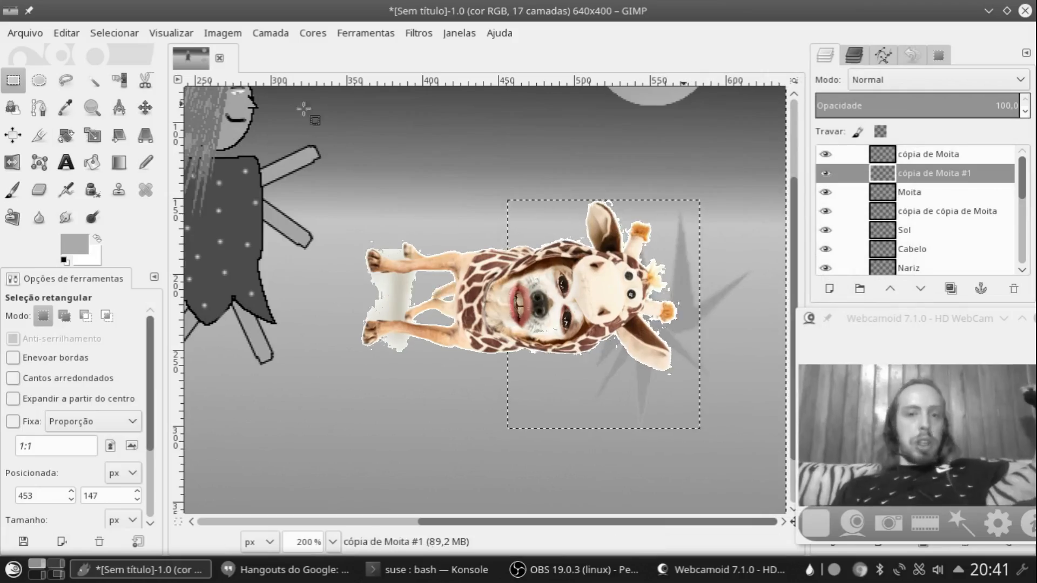
click(12, 162)
click(586, 292)
click(145, 108)
drag(571, 290, 674, 291)
click(13, 81)
click(623, 486)
scroll(623, 486, down, 2)
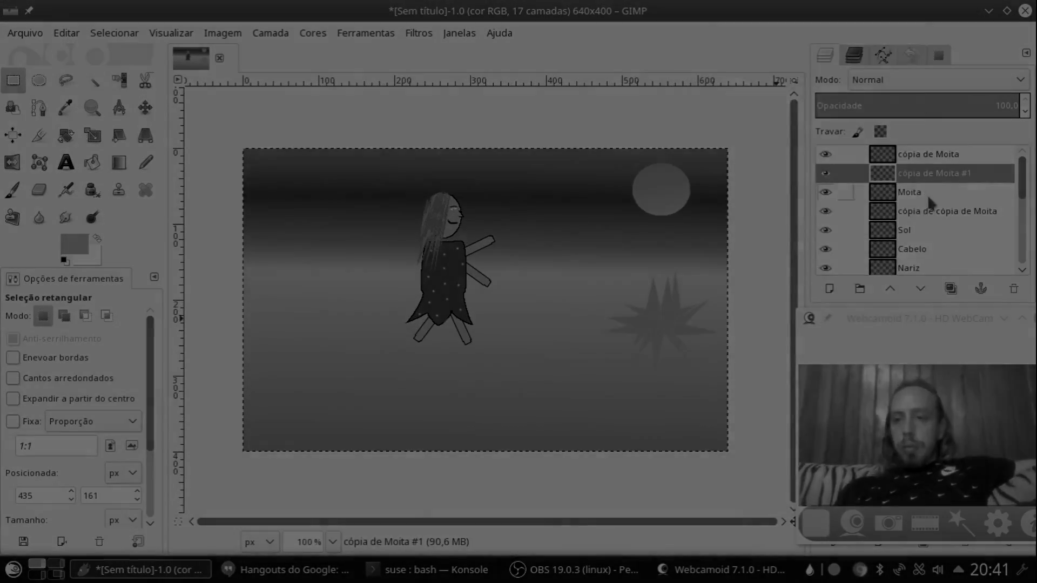
right_click(937, 156)
click(777, 136)
right_click(948, 159)
click(778, 135)
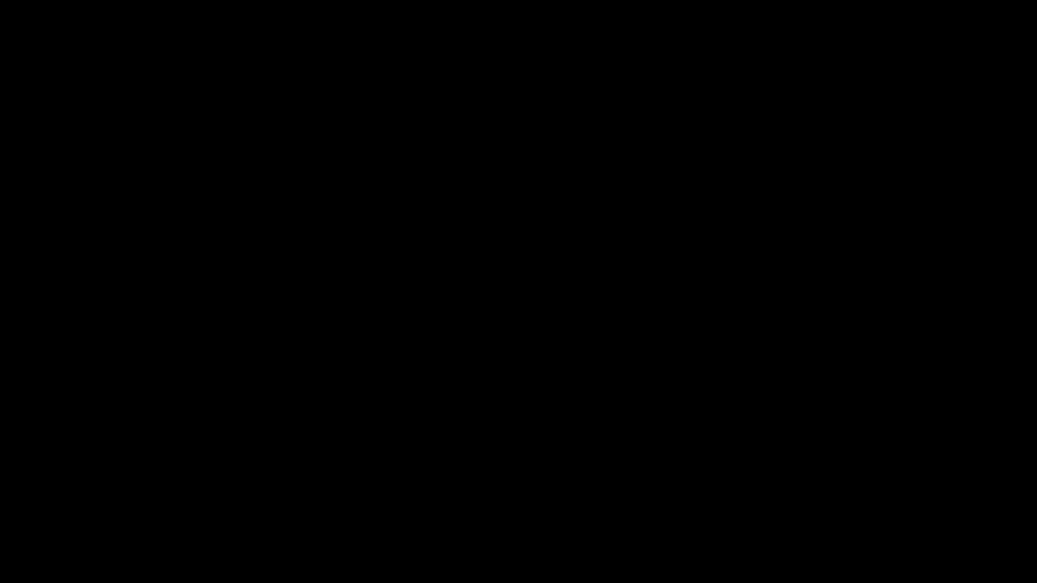